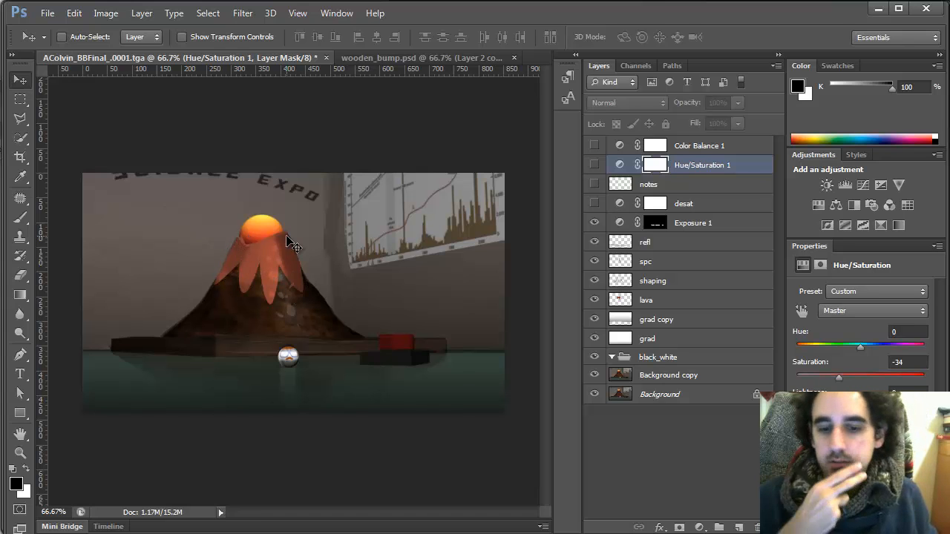
- Compare the Photoshop volcano paint-over with the Maya render by alternating between the two applications, finishing in Maya
key(alt+Tab)
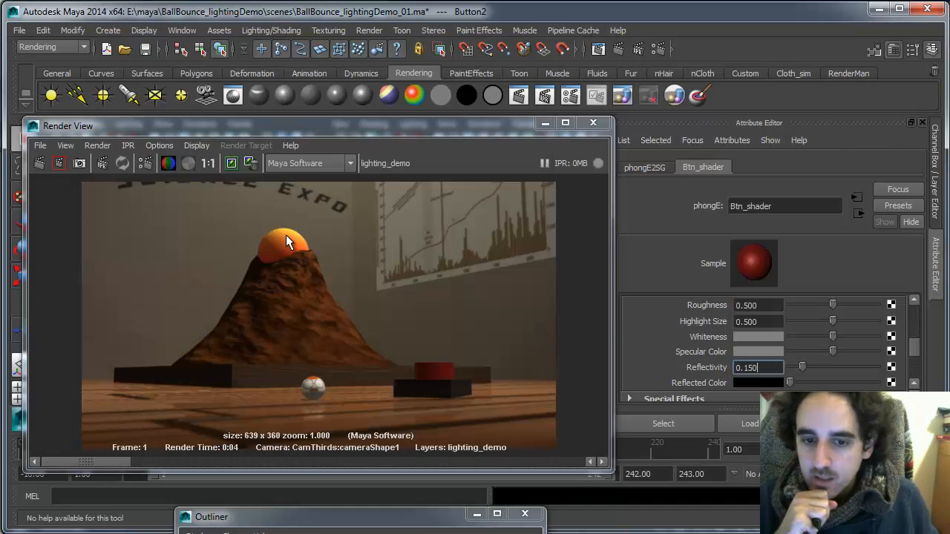
key(alt+Tab)
key(alt+Tab)
key(alt+Tab)
key(alt+Tab)
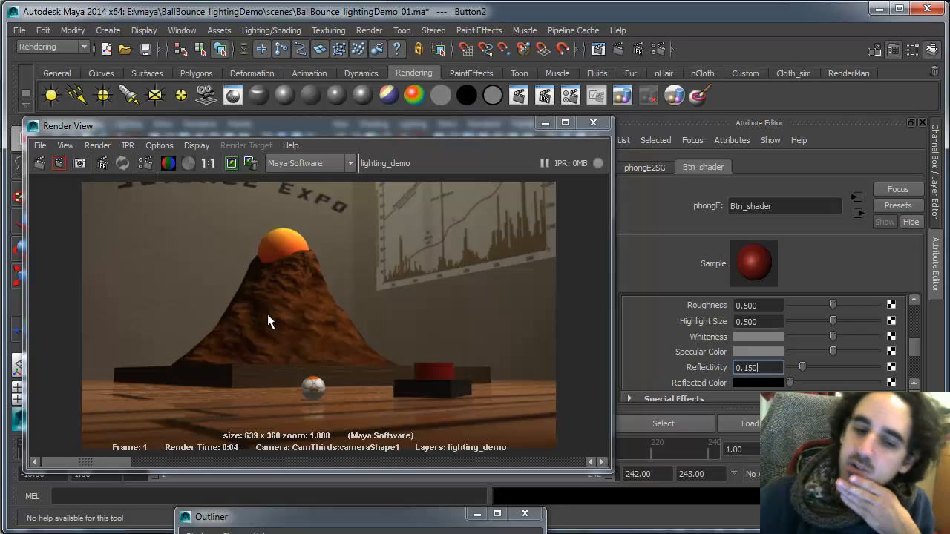
- Examine the volcano's surface texture in the perspective view, from close up and from a distance
drag(445, 129, 429, 439)
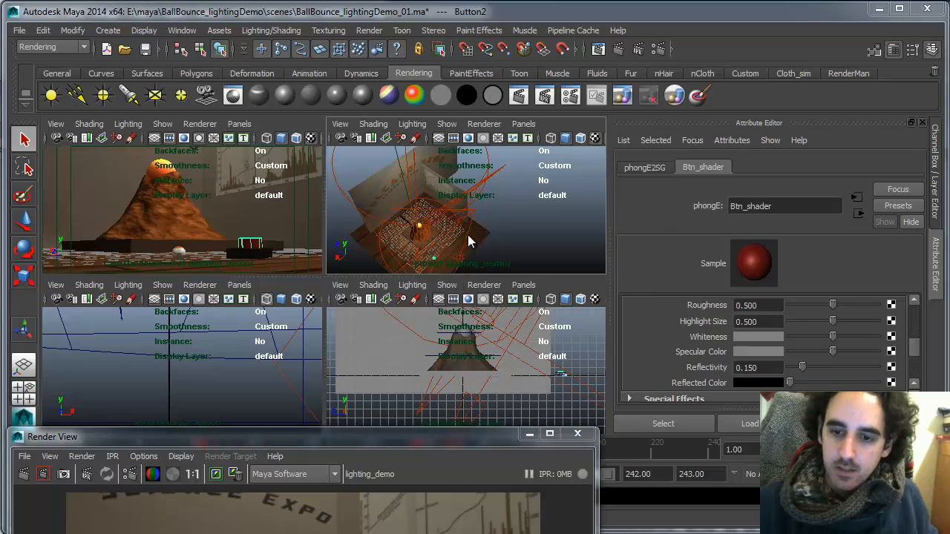
key(space)
alt+drag(366, 320, 294, 345)
alt+right_drag(295, 346, 517, 406)
alt+drag(517, 401, 490, 309)
alt+right_drag(490, 313, 512, 341)
alt+drag(512, 342, 534, 350)
alt+drag(500, 305, 443, 345)
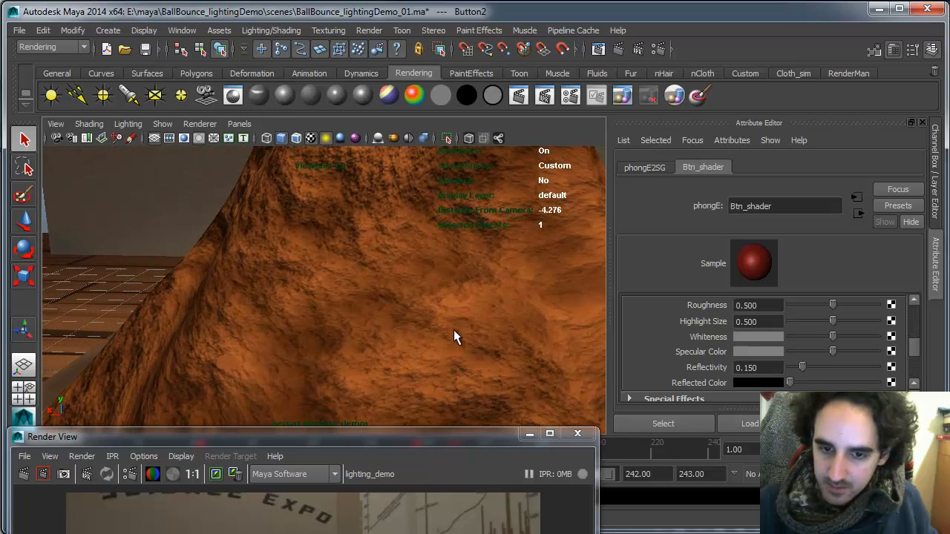
alt+right_drag(414, 388, 435, 271)
drag(421, 436, 424, 310)
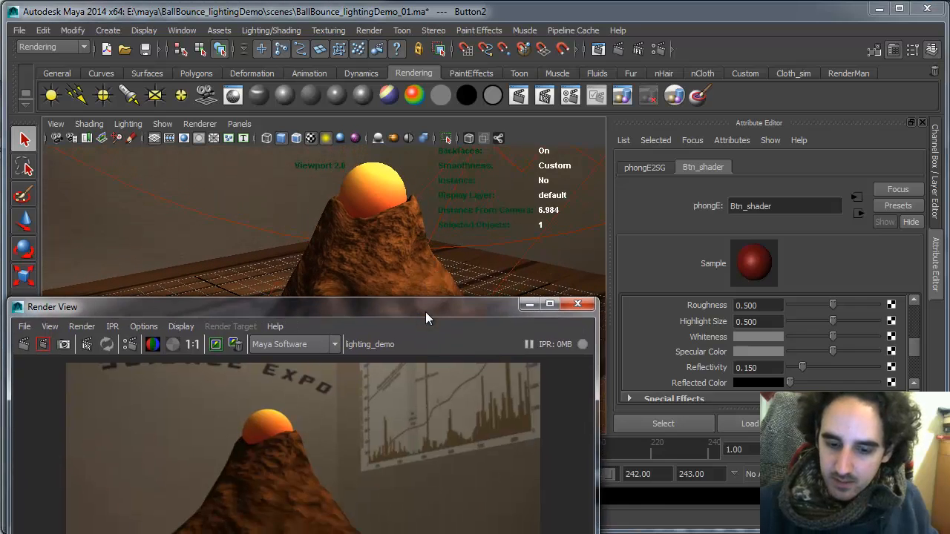
- Review the Maya Software anti-aliasing, filtering and render options in the render settings for the lighting_demo layer
click(652, 54)
drag(704, 193, 376, 123)
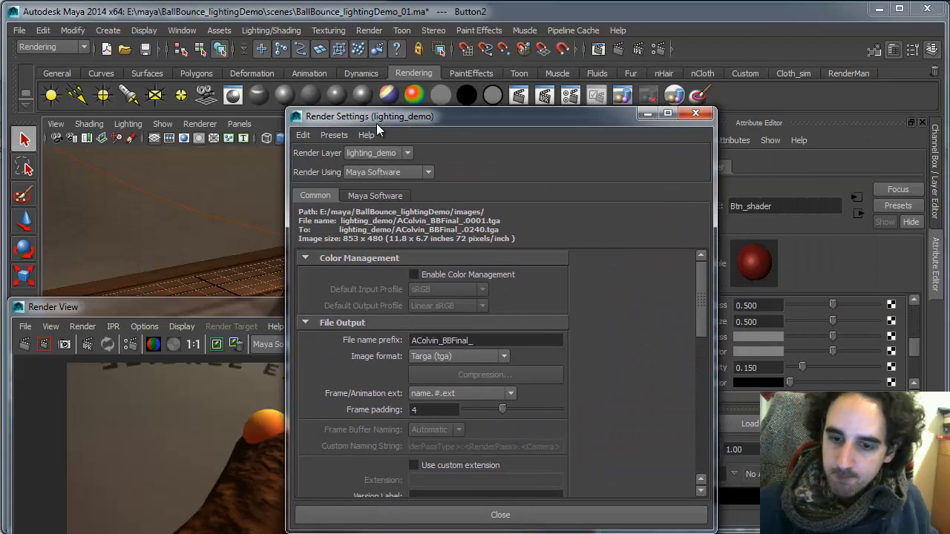
click(382, 193)
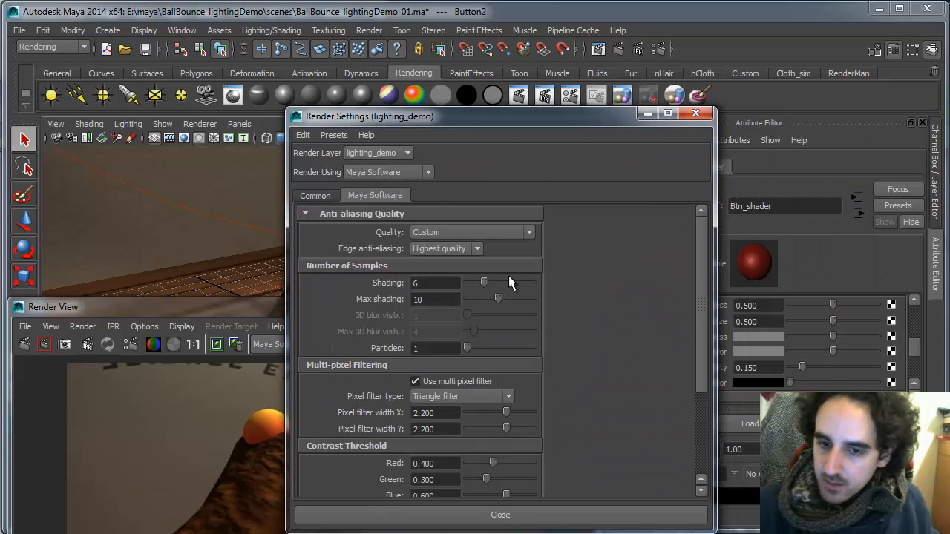
drag(702, 245, 694, 353)
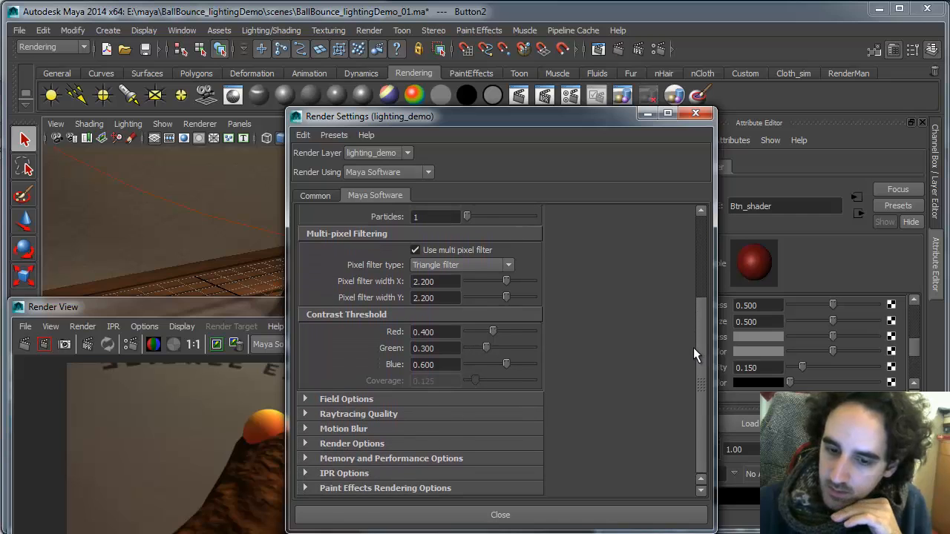
click(374, 443)
drag(355, 118, 917, 187)
- Inspect the volcano material's attributes and its connected fractal texture, including the texture's Effects settings
click(412, 264)
right_drag(413, 264, 404, 472)
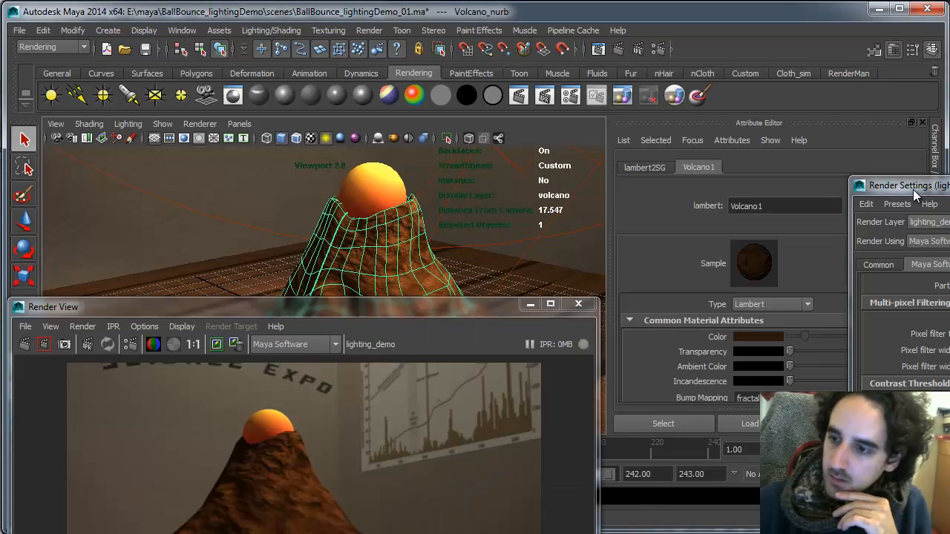
click(838, 222)
scroll(913, 325, down, 3)
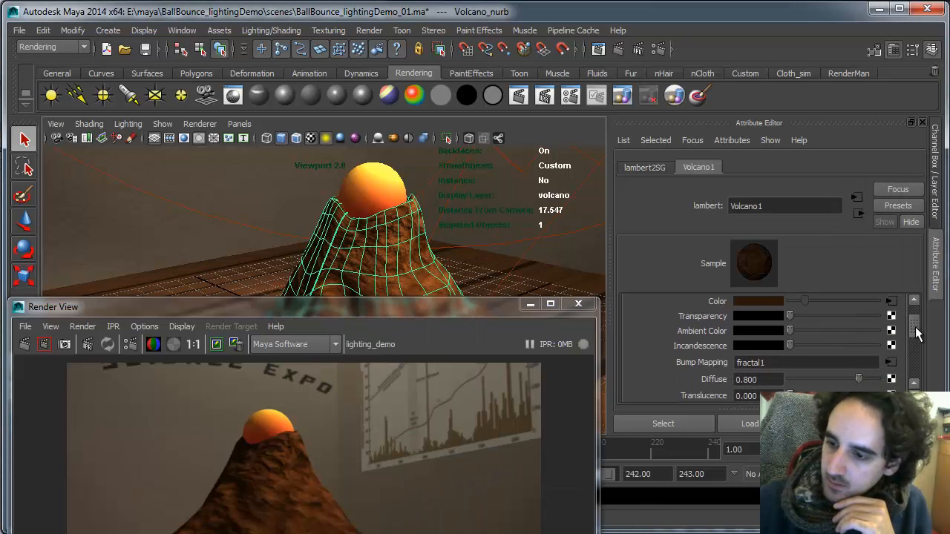
scroll(915, 327, up, 3)
click(891, 324)
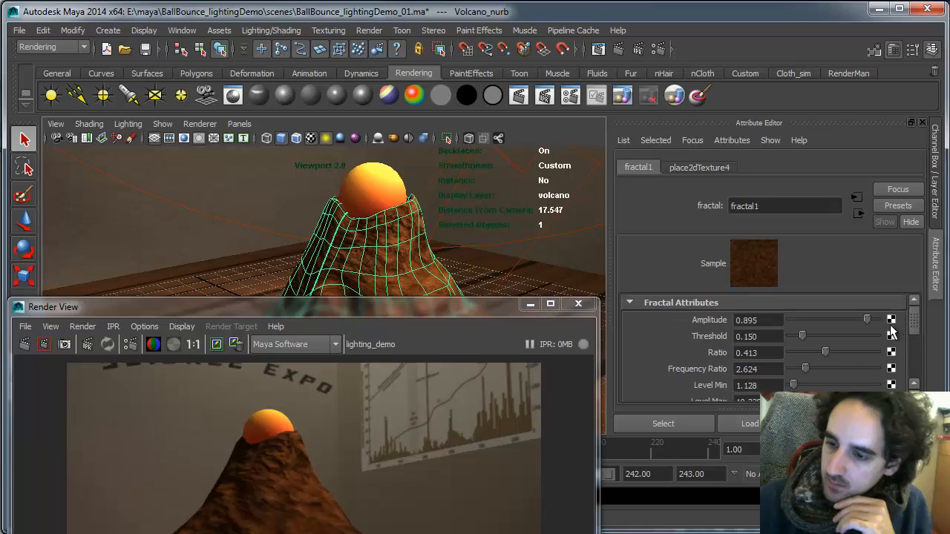
scroll(909, 330, down, 5)
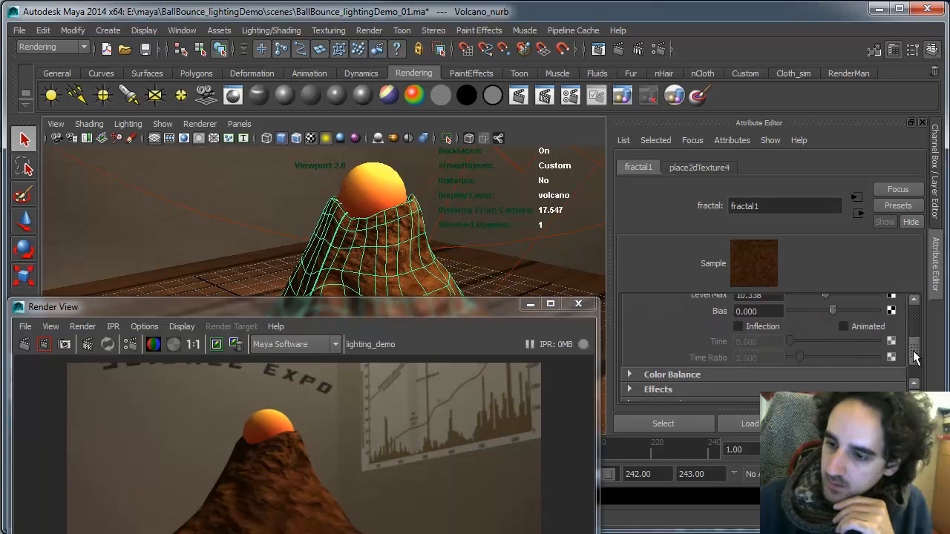
click(798, 348)
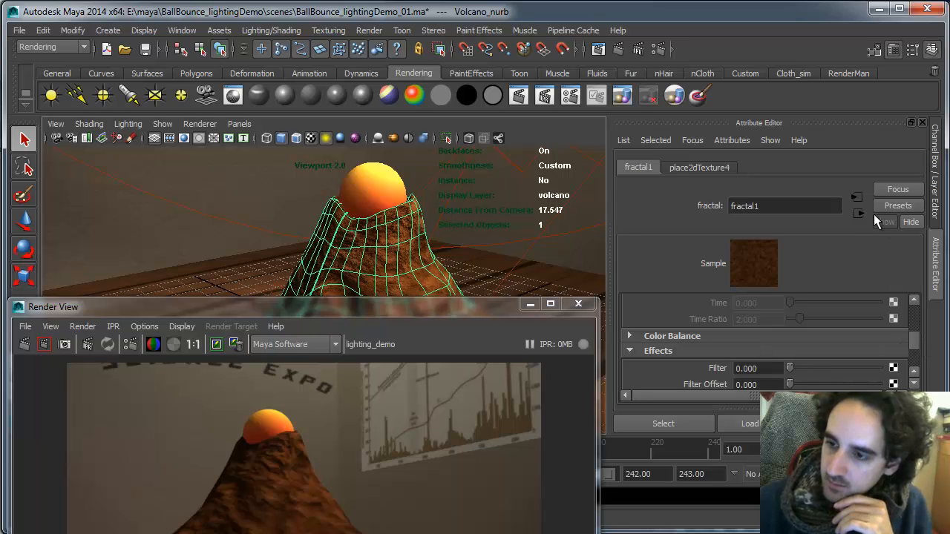
- Graph the Volcano1 material's input and output connections in the Hypershade and select its fractal1 texture node
click(181, 29)
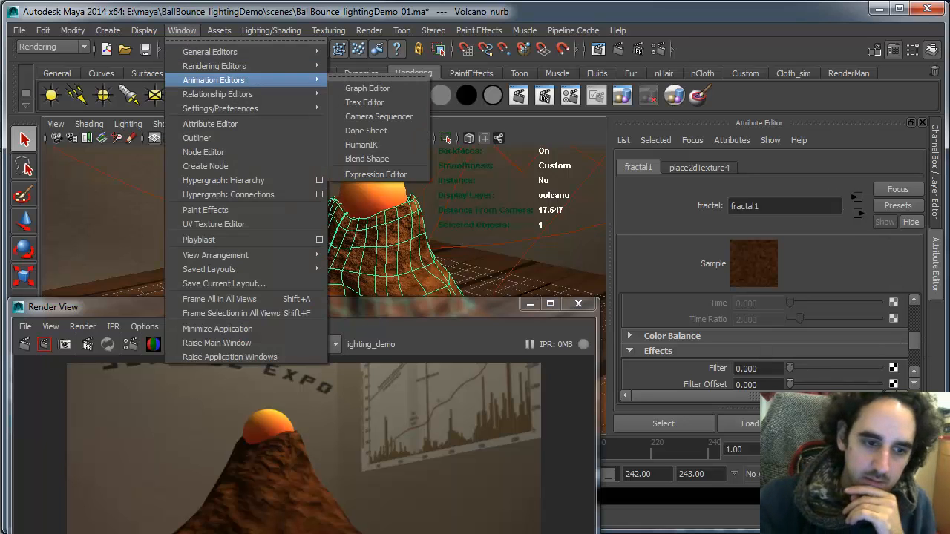
click(347, 119)
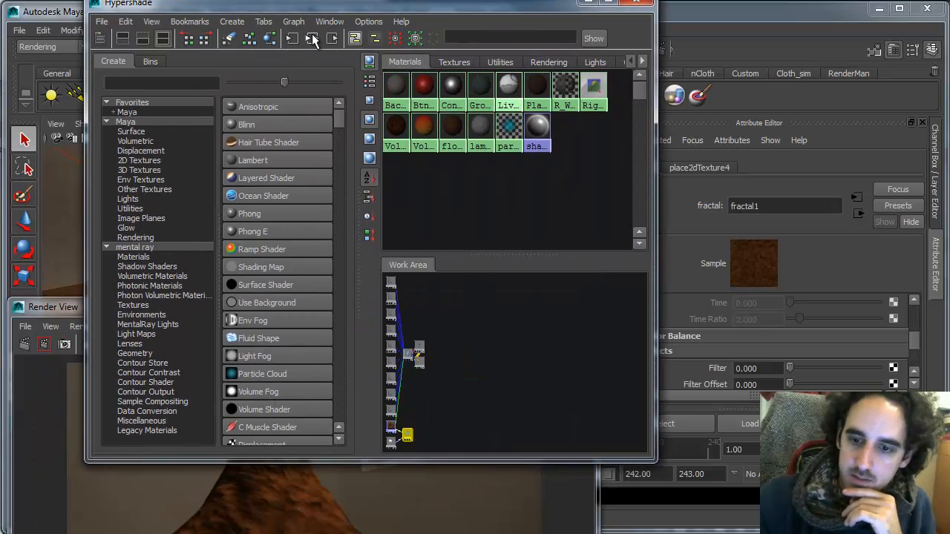
click(397, 430)
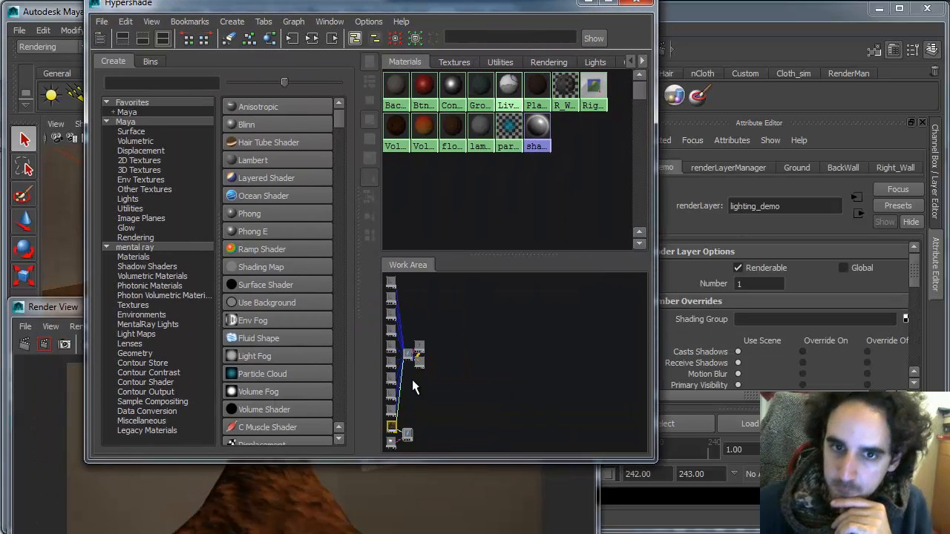
click(313, 38)
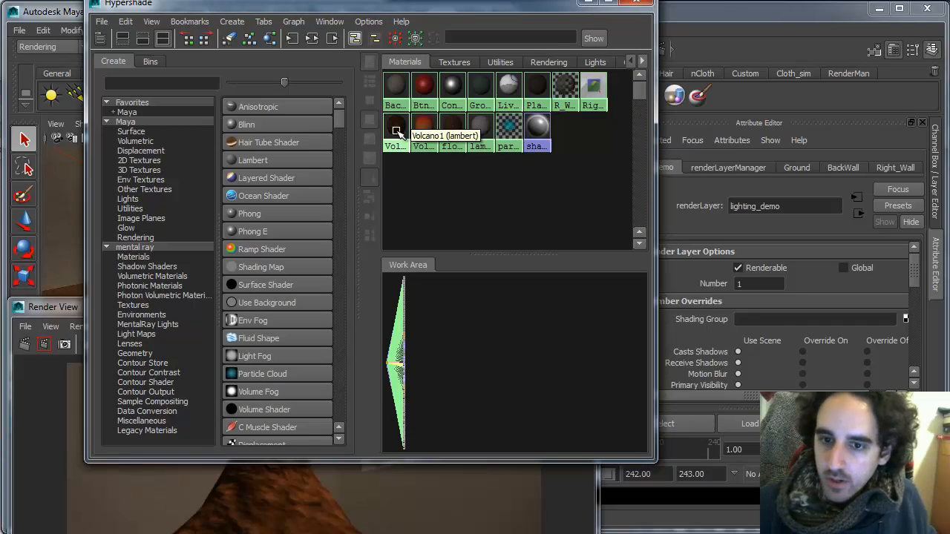
click(396, 127)
click(312, 37)
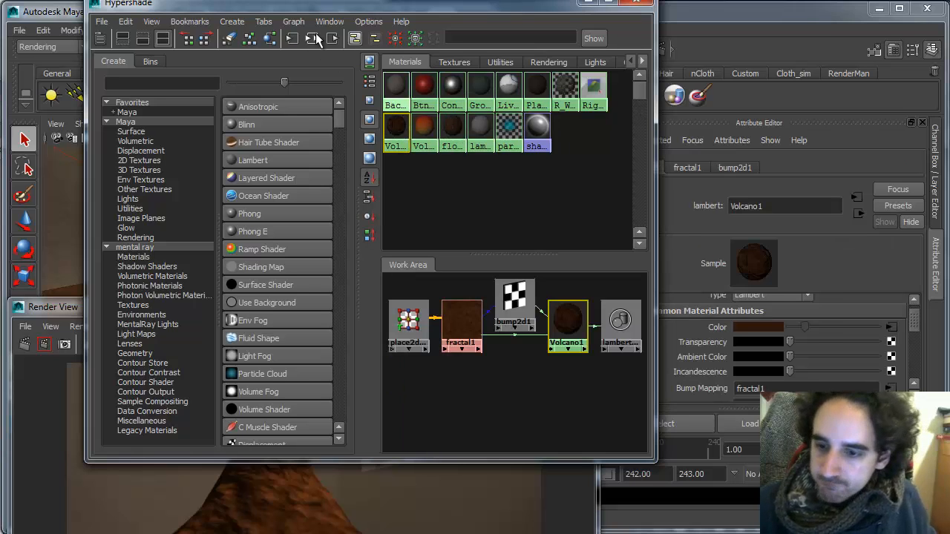
click(462, 323)
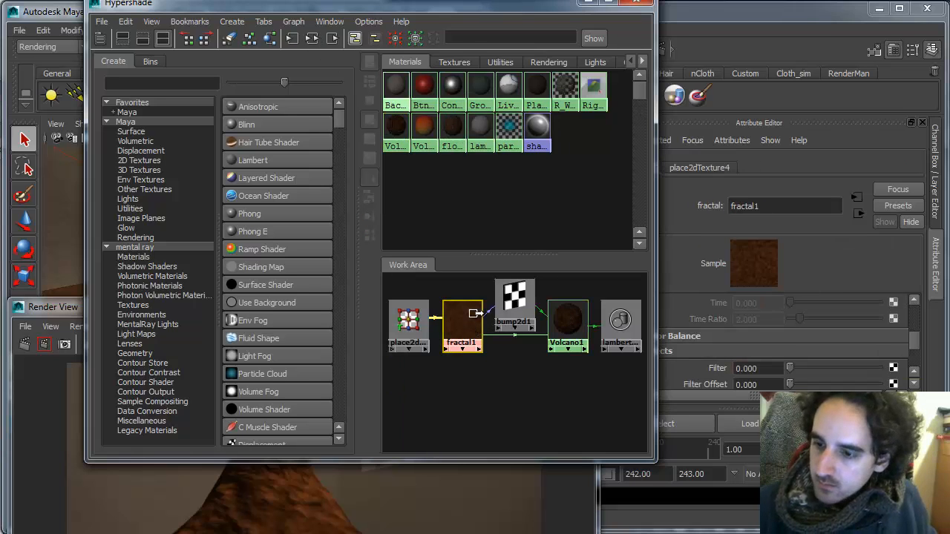
drag(321, 11, 764, 23)
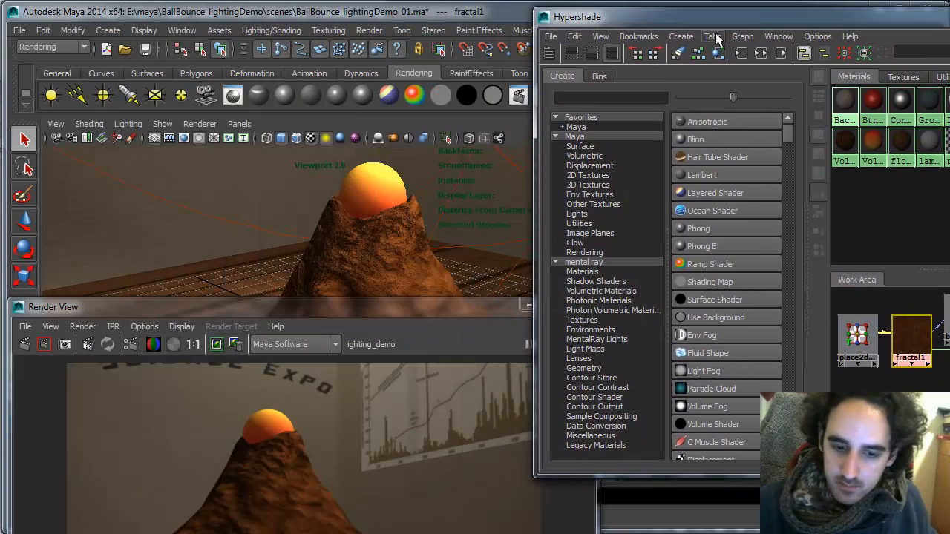
- Render the current frame with Maya Software and compare it with the stored renders
click(24, 343)
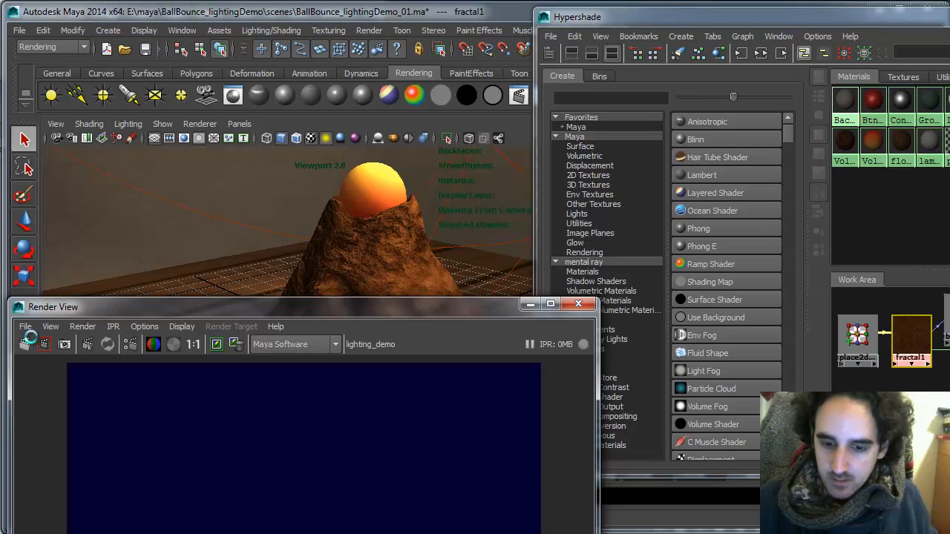
drag(432, 304, 464, 157)
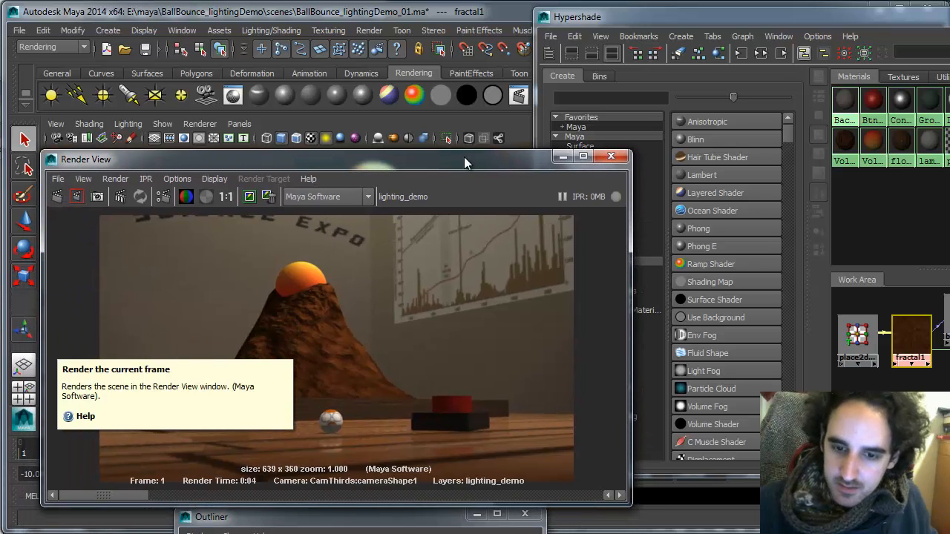
mouse_move(123, 496)
mouse_down()
mouse_move(428, 498)
mouse_move(155, 486)
mouse_move(104, 496)
mouse_up()
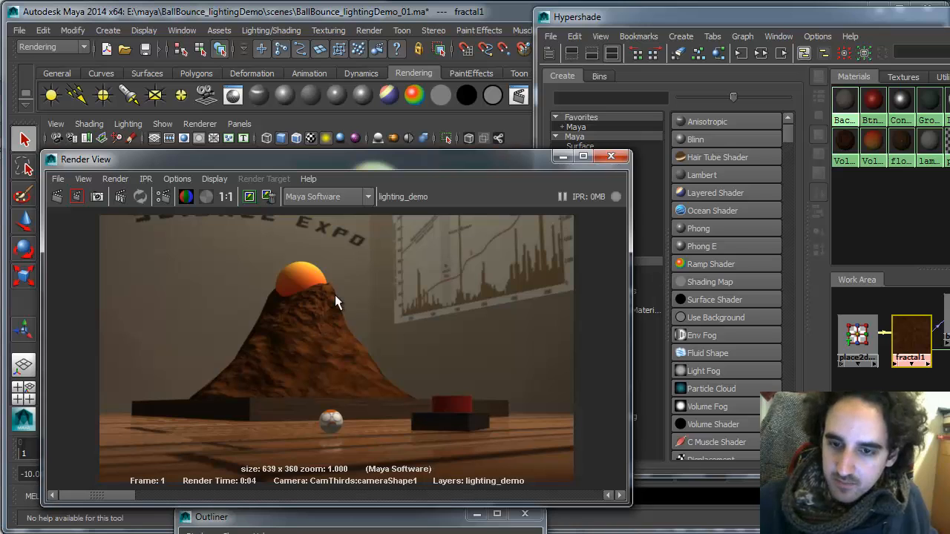
- Lower the Bump Filter in the Effects settings of the volcano material's bump2d1 node
drag(497, 164, 310, 161)
drag(905, 22, 893, 32)
drag(313, 160, 132, 178)
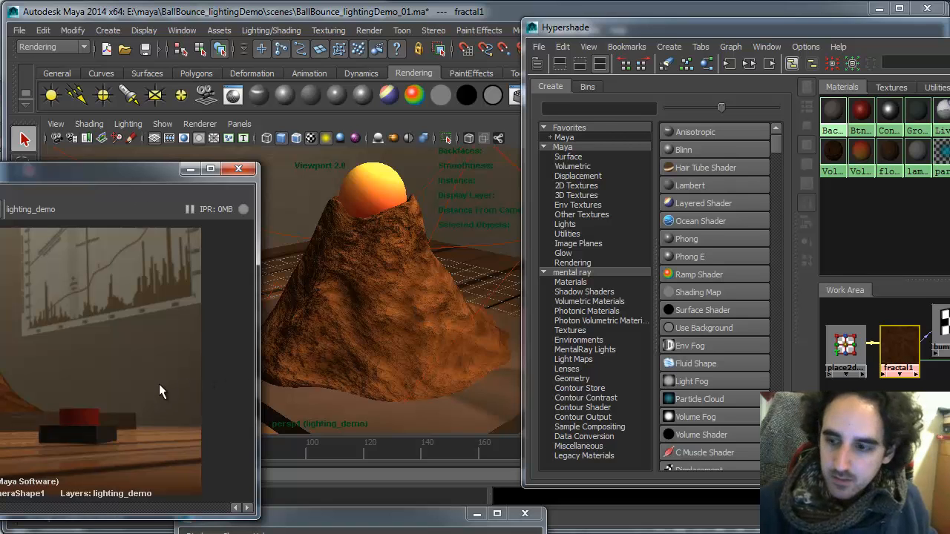
drag(935, 25, 680, 71)
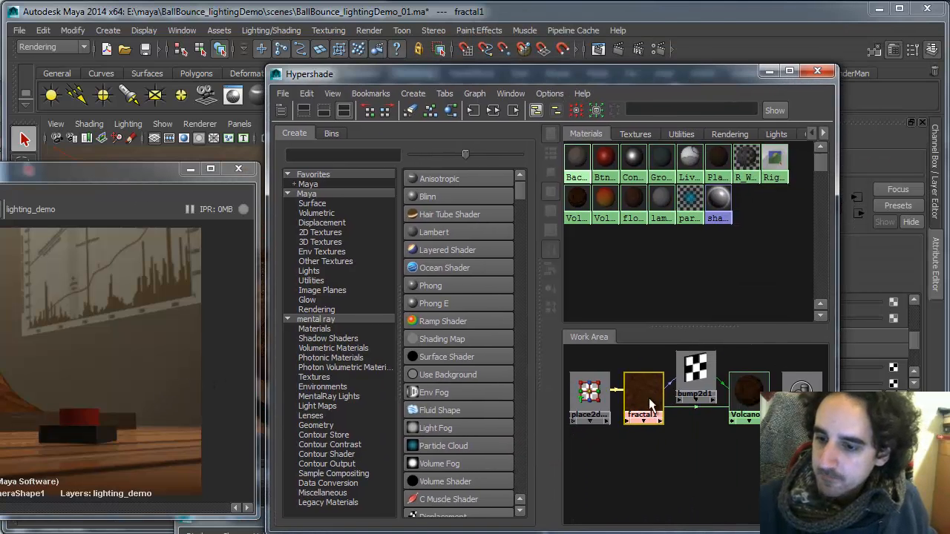
drag(741, 76, 301, 139)
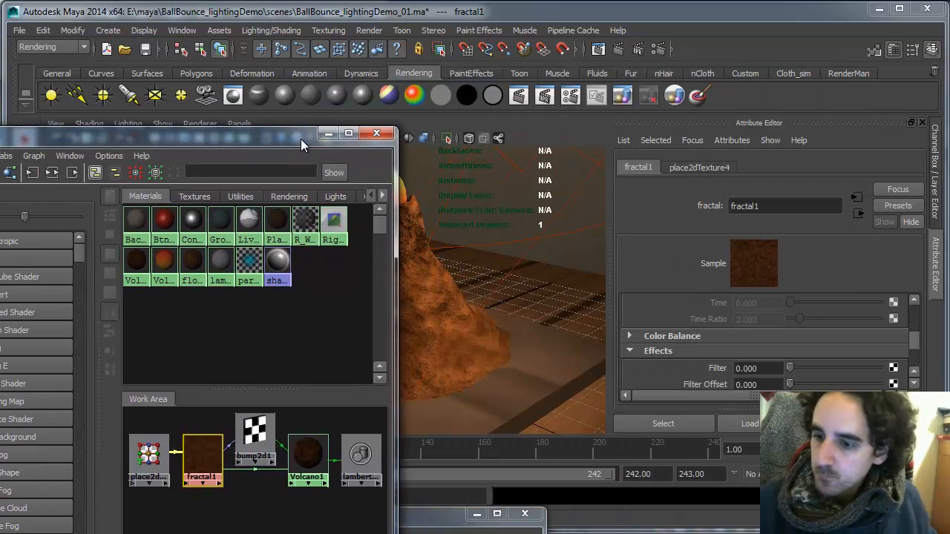
drag(911, 356, 911, 317)
click(255, 438)
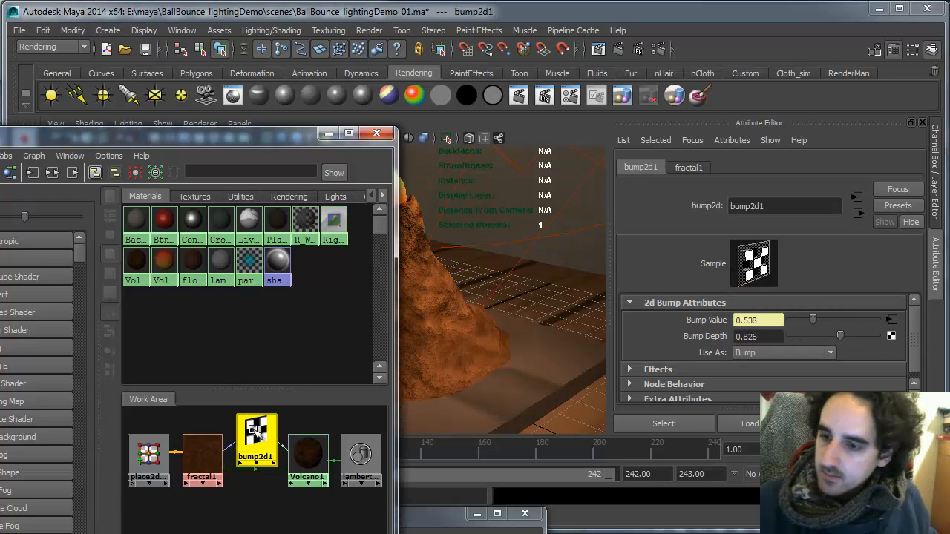
click(802, 366)
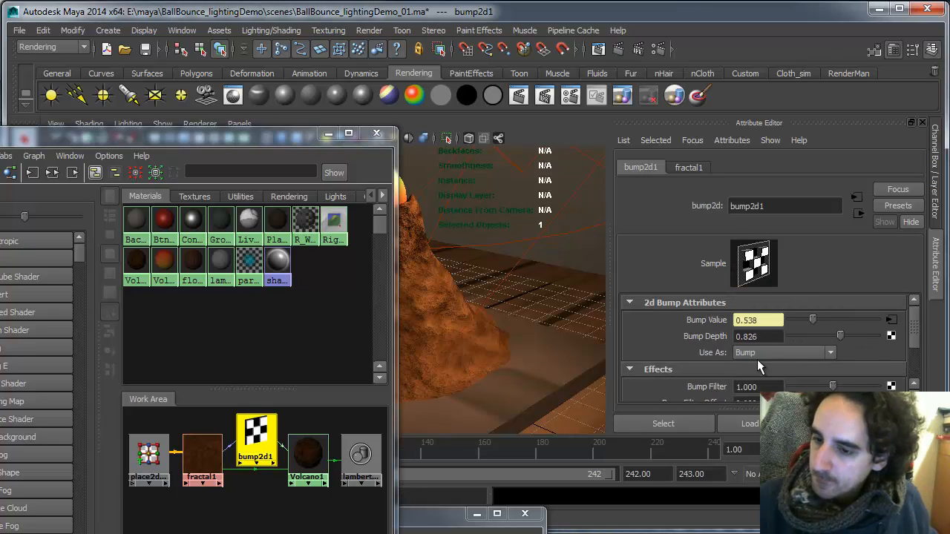
drag(909, 340, 911, 350)
drag(832, 362, 774, 366)
- Re-render the frame with the reduced bump filter and compare the volcano with the earlier stored renders
drag(0, 165, 338, 68)
click(296, 104)
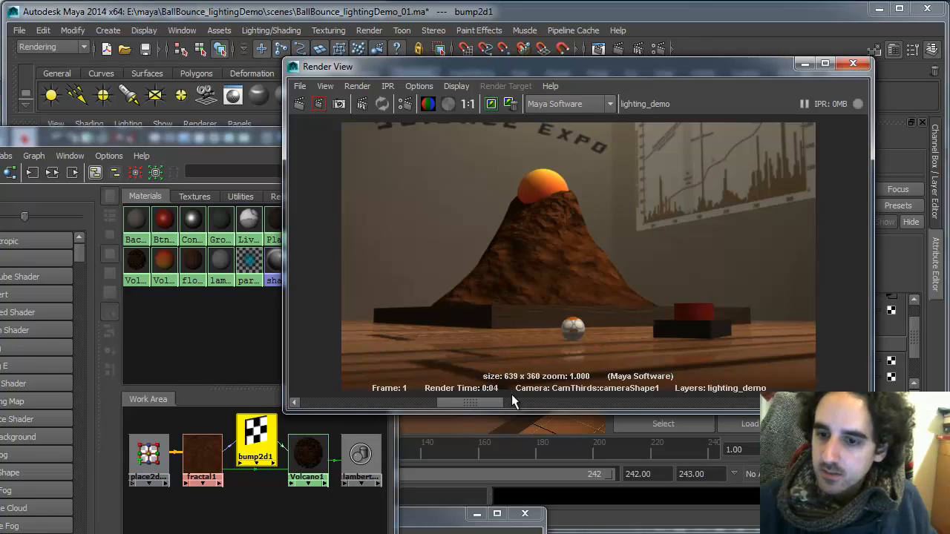
mouse_move(390, 403)
mouse_down()
mouse_move(439, 404)
mouse_move(349, 409)
mouse_move(400, 406)
mouse_up()
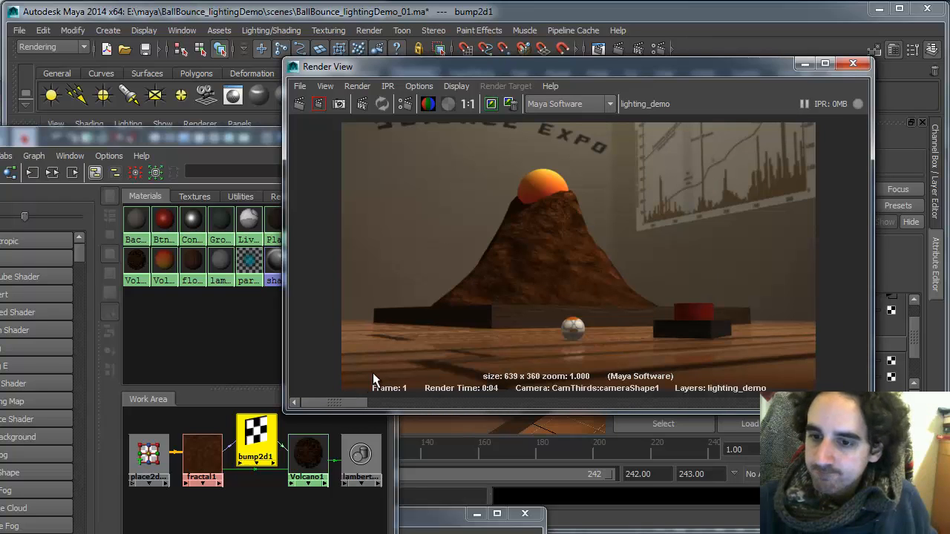
- Change the Volcano1 material's type from Lambert to Blinn
drag(678, 70, 416, 489)
click(322, 439)
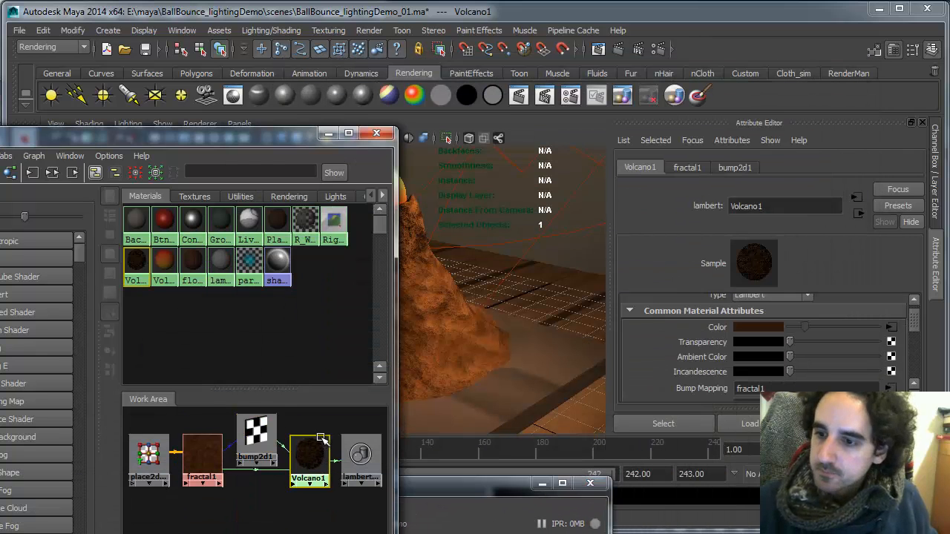
scroll(912, 330, up, 1)
click(782, 304)
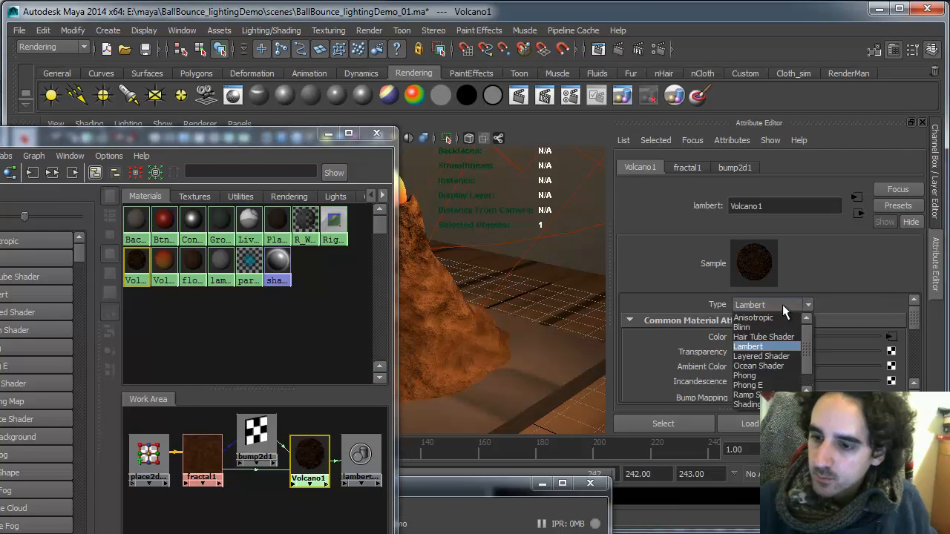
click(766, 330)
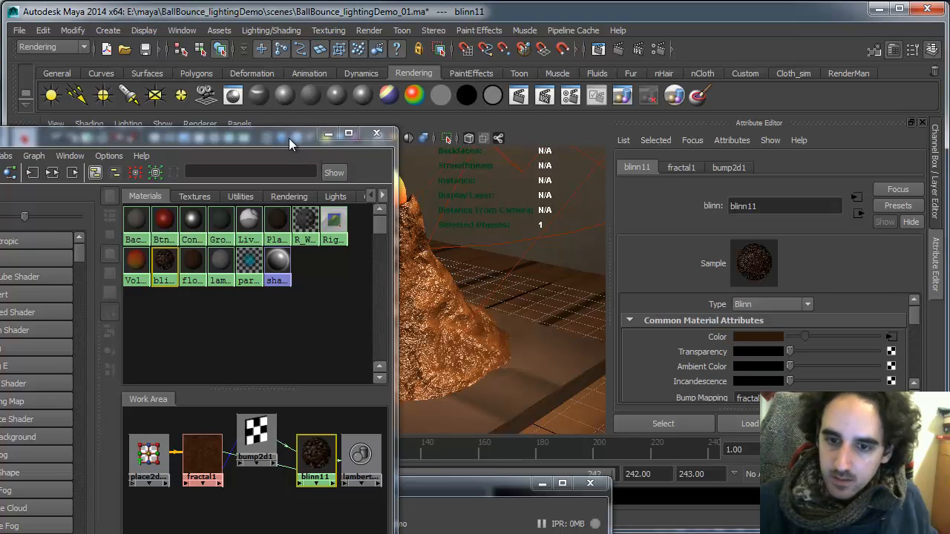
- Render the frame with the Blinn volcano material and compare the result with the stored renders
drag(293, 135, 160, 116)
alt+drag(503, 276, 497, 276)
drag(447, 483, 517, 128)
click(122, 164)
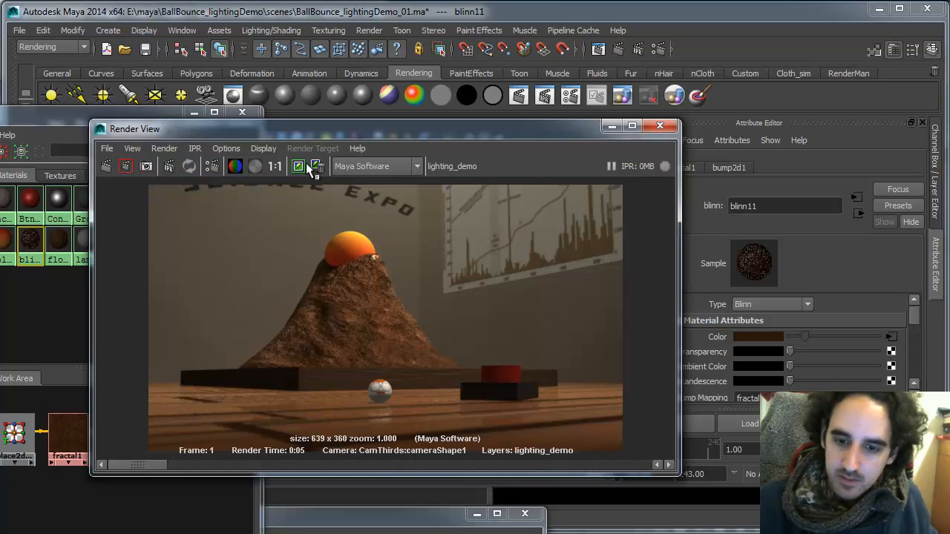
drag(151, 463, 203, 467)
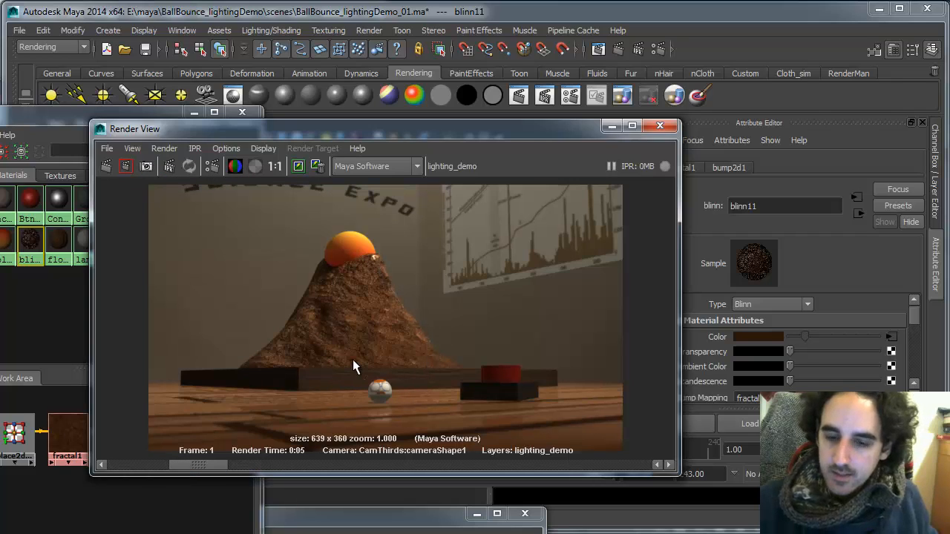
- Examine the volcano surface in the viewport and the bump2d1 and blinn11 nodes of its shader network
drag(214, 460, 129, 439)
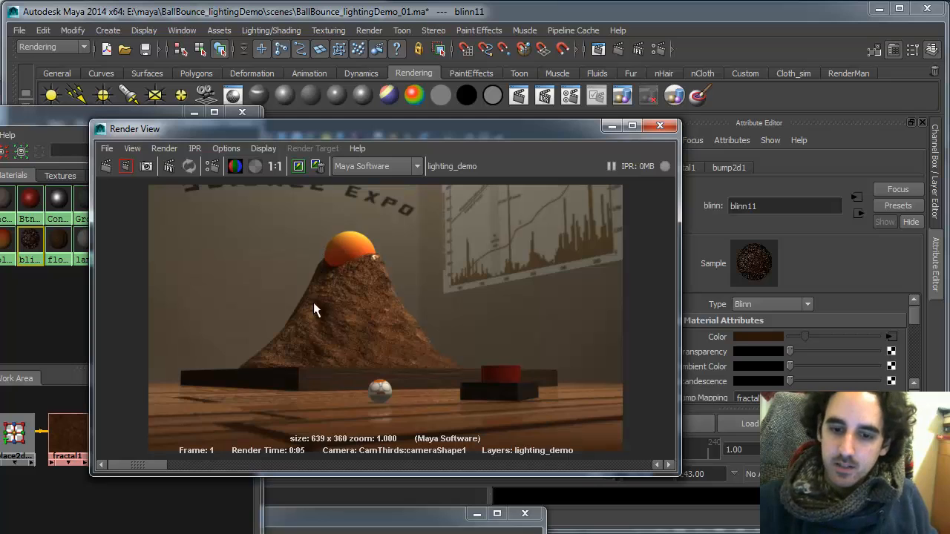
drag(480, 131, 412, 395)
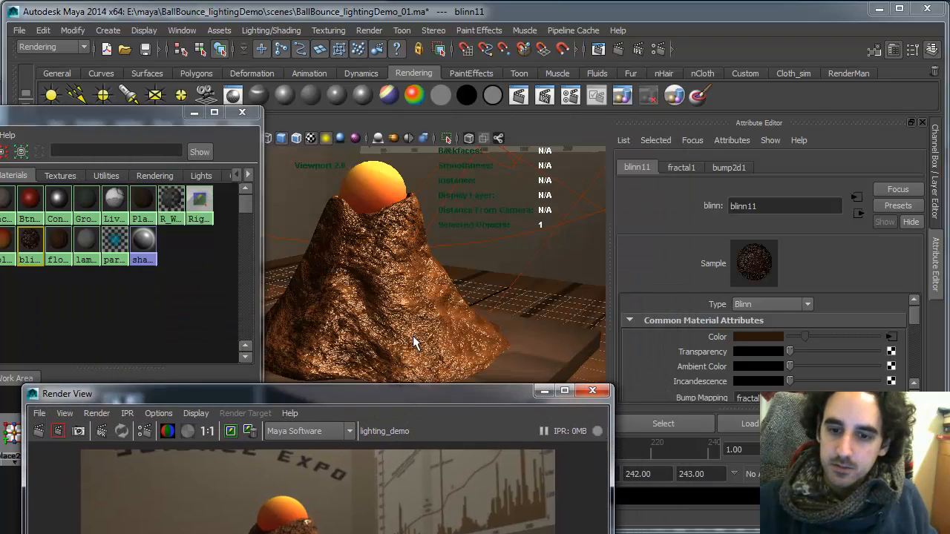
click(431, 276)
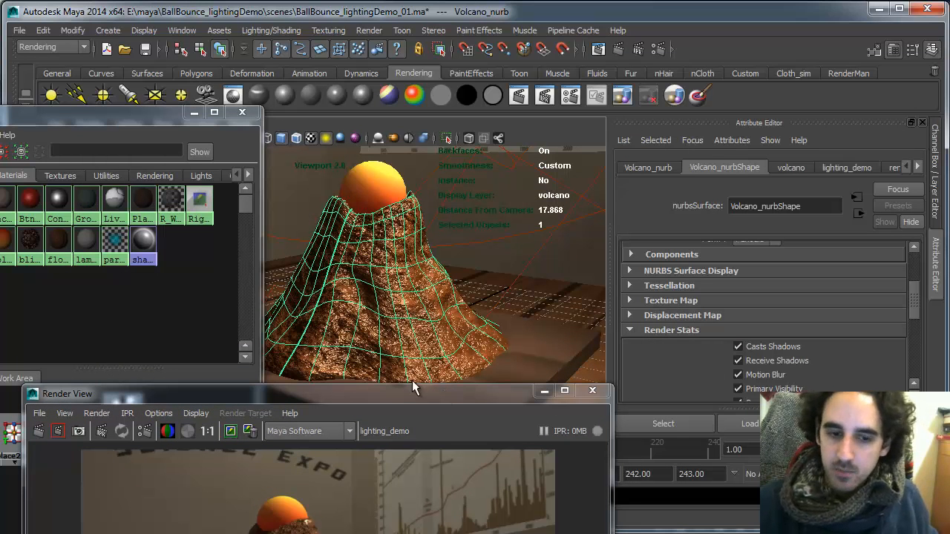
drag(162, 111, 249, 19)
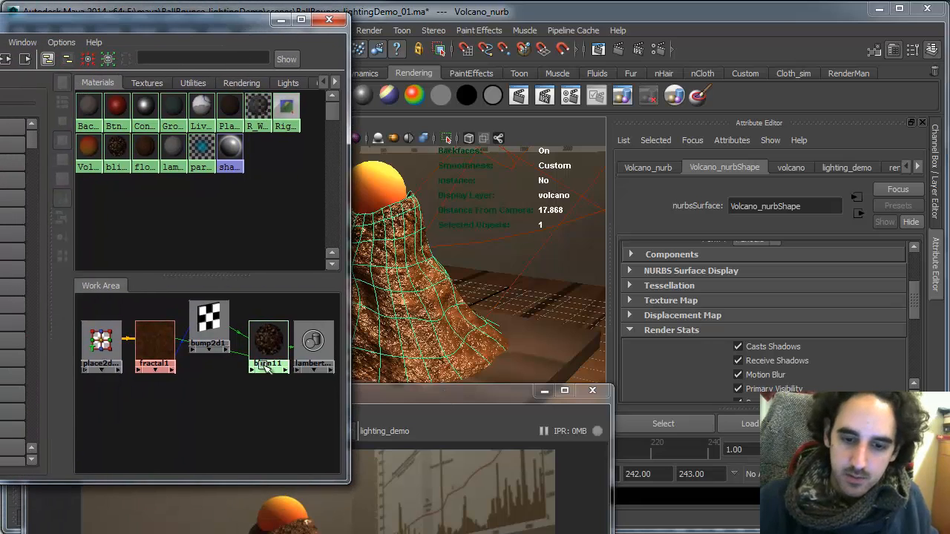
click(211, 345)
click(270, 339)
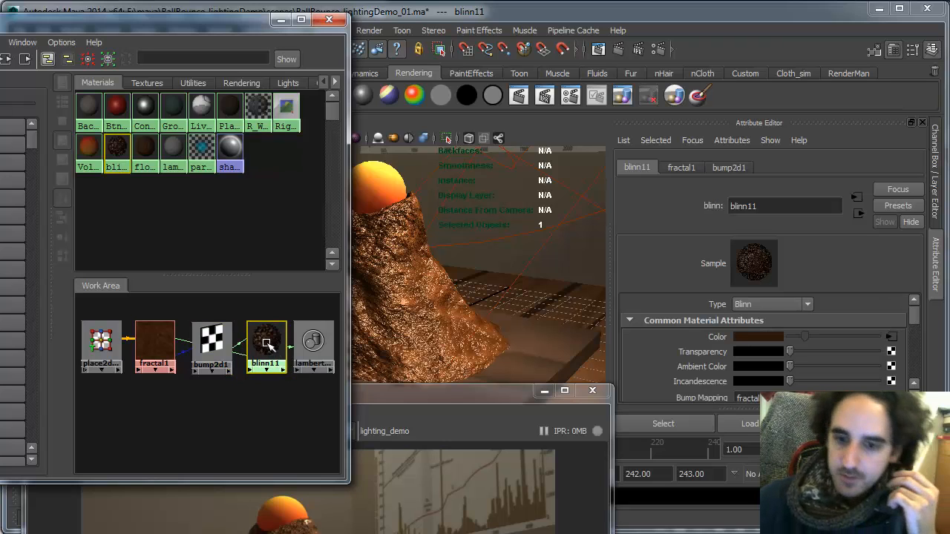
click(458, 323)
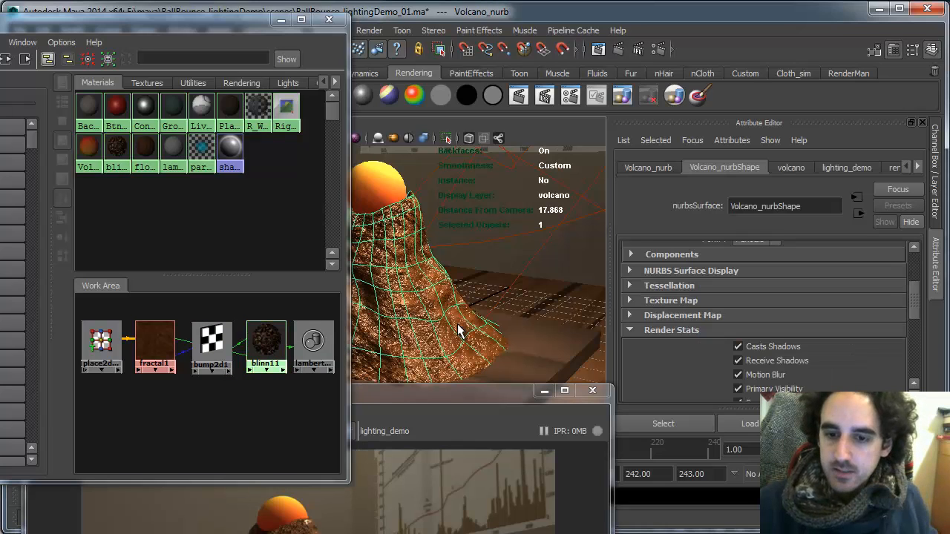
drag(230, 20, 172, 92)
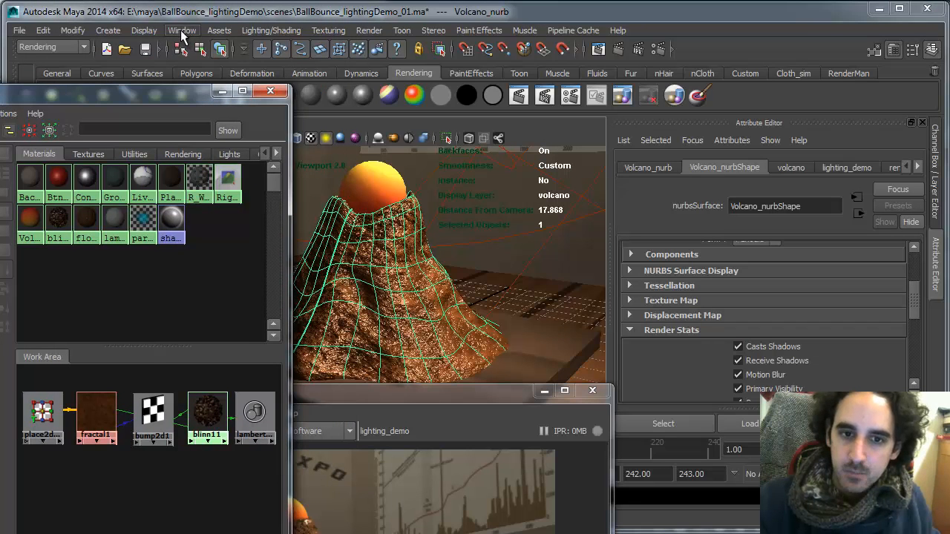
click(182, 31)
click(361, 17)
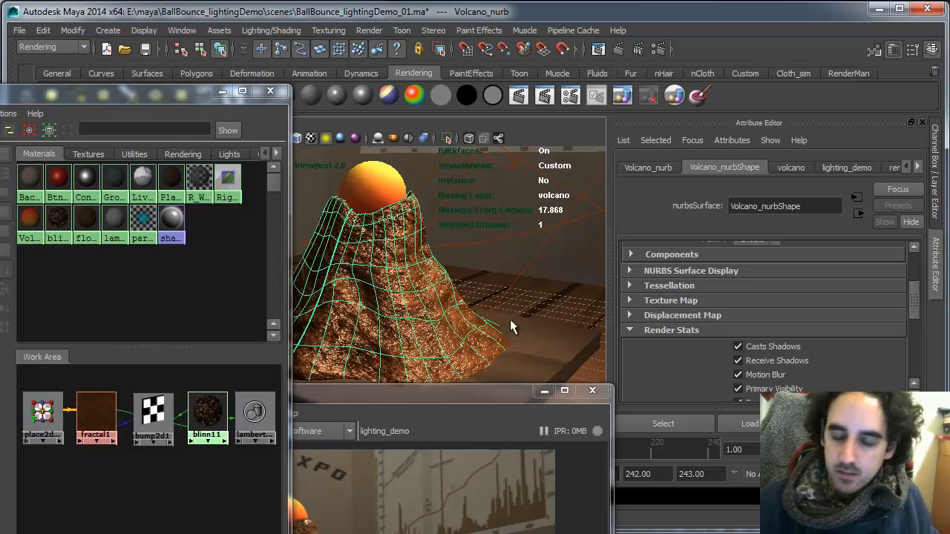
- Inspect the volcano geometry in wireframe, shaded, textured and lit display modes
drag(475, 391, 481, 490)
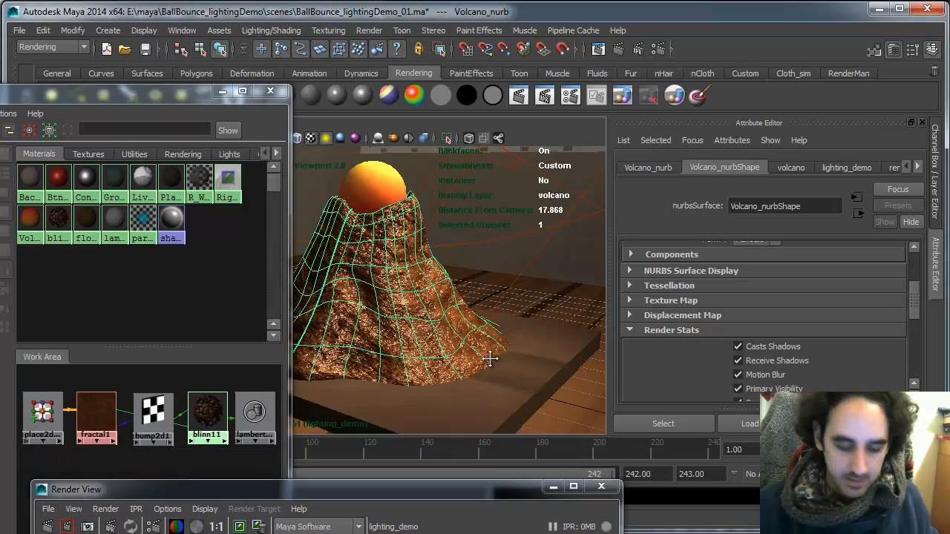
key(4)
alt+drag(502, 353, 489, 339)
mouse_move(443, 199)
alt+mouse_down()
mouse_move(483, 312)
mouse_move(475, 302)
alt+mouse_up()
key(5)
mouse_move(499, 342)
alt+mouse_down()
mouse_move(504, 324)
mouse_move(501, 360)
alt+mouse_up()
key(6)
key(7)
- Create a layered shader below the volcano's shader network and assign it to the volcano surface
drag(504, 491, 566, 260)
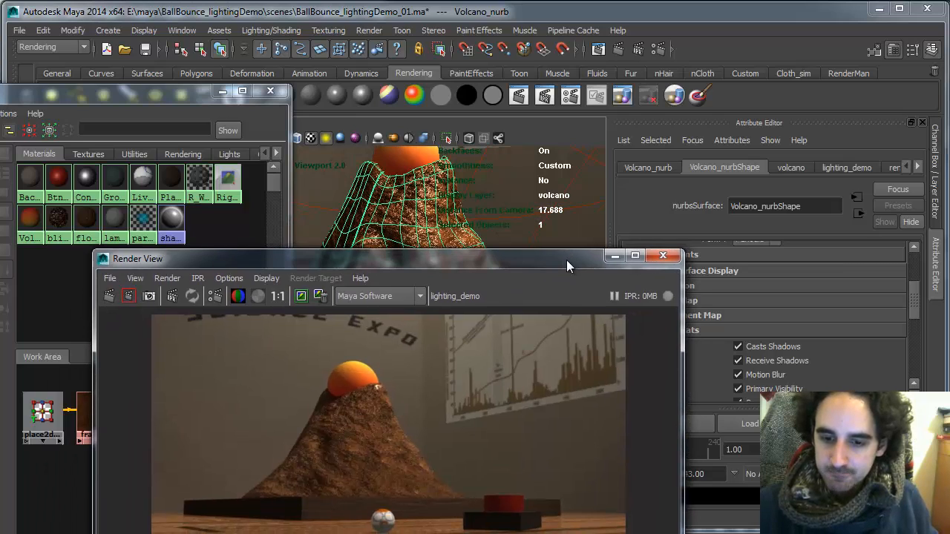
drag(566, 260, 799, 173)
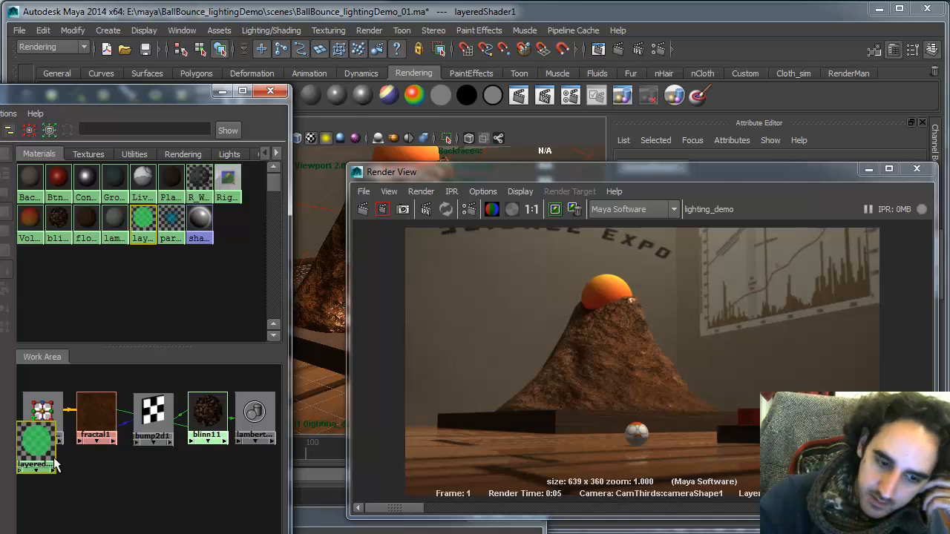
drag(97, 451, 171, 473)
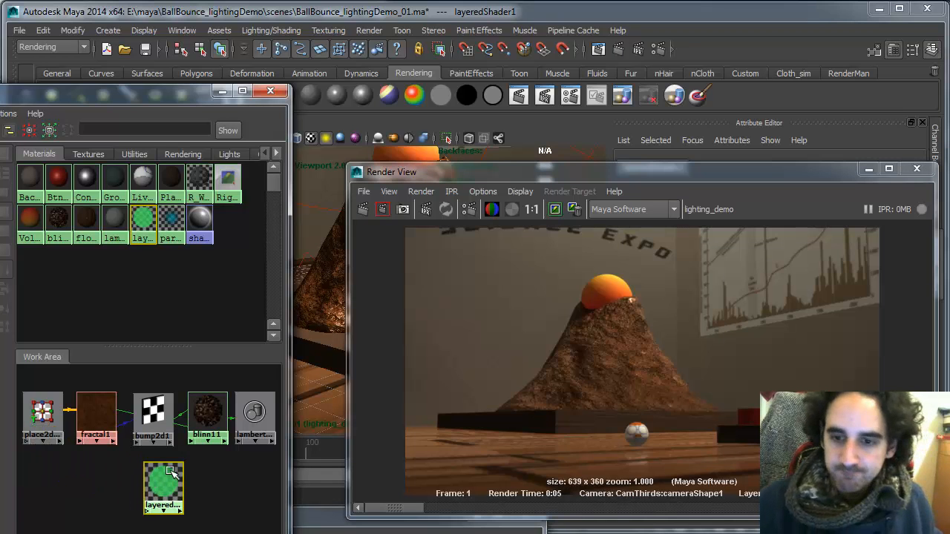
drag(552, 173, 816, 272)
click(488, 300)
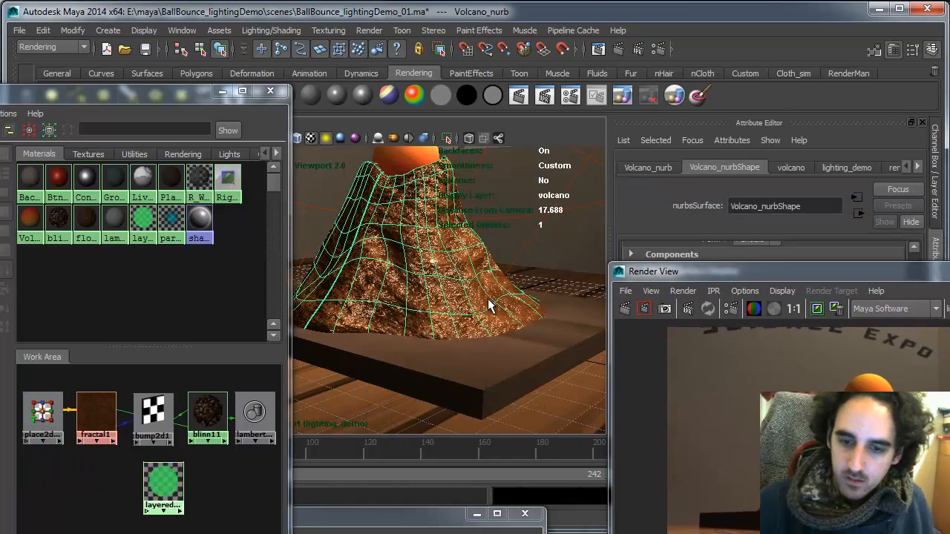
right_drag(163, 482, 164, 449)
- Rename the layered shader as vulcano_mat
click(169, 475)
double_click(797, 207)
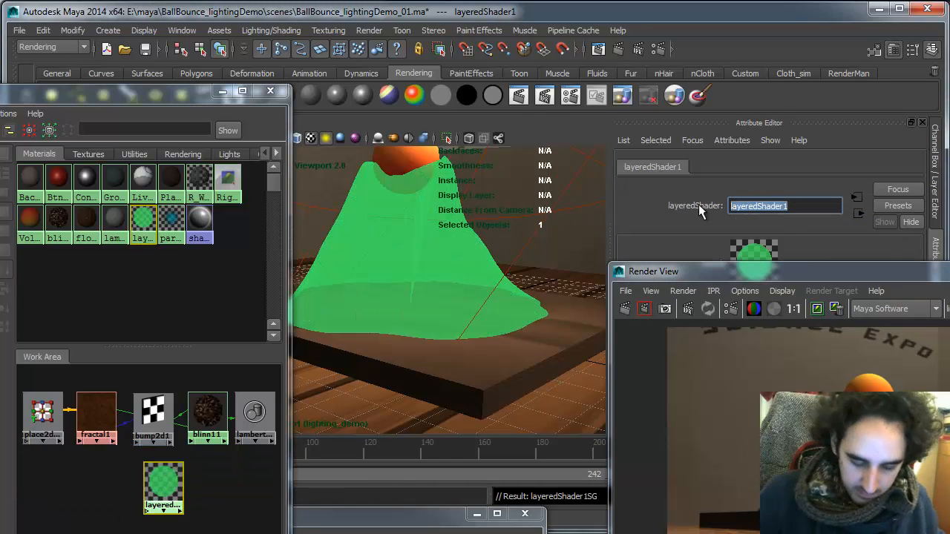
text(vulcano_)
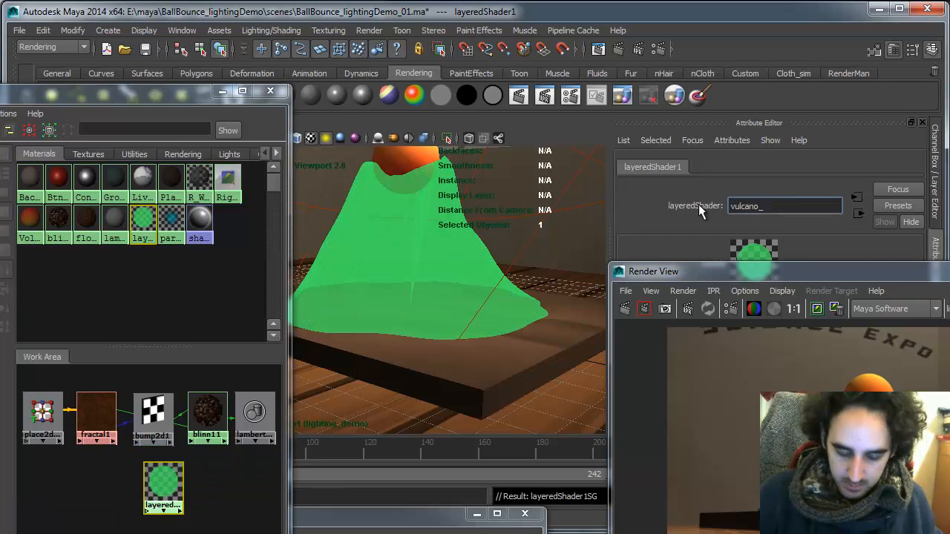
text(layered_sh)
key(BackSpace)
key(BackSpace)
key(BackSpace)
key(BackSpace)
key(BackSpace)
key(BackSpace)
key(BackSpace)
key(BackSpace)
key(BackSpace)
key(BackSpace)
text(mat)
key(Return)
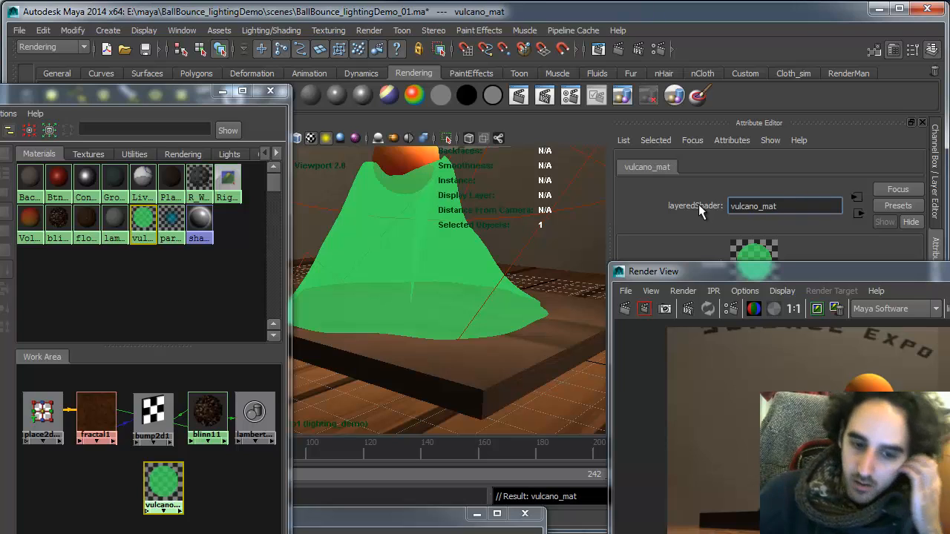
- Add the blinn11 material as a layer of the vulcano_mat layered shader
click(201, 483)
drag(163, 484, 203, 492)
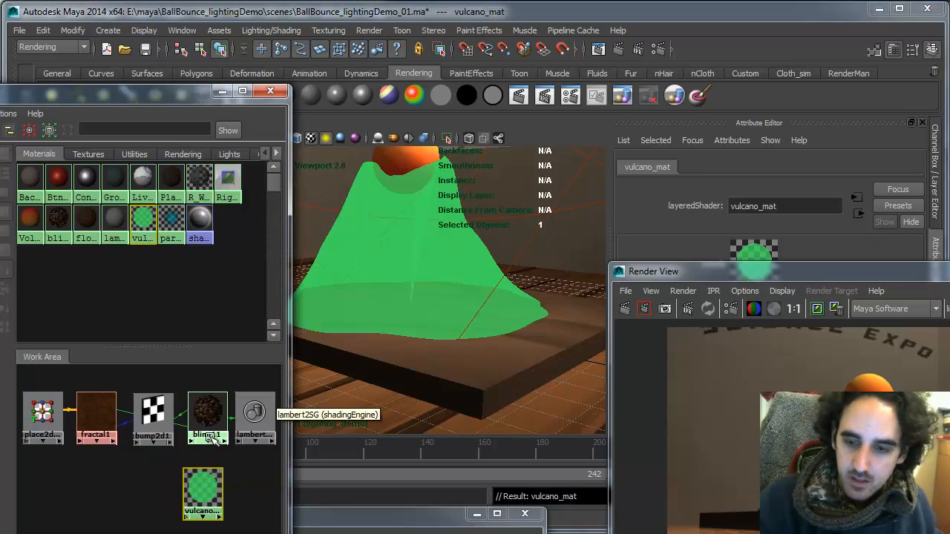
drag(709, 271, 844, 466)
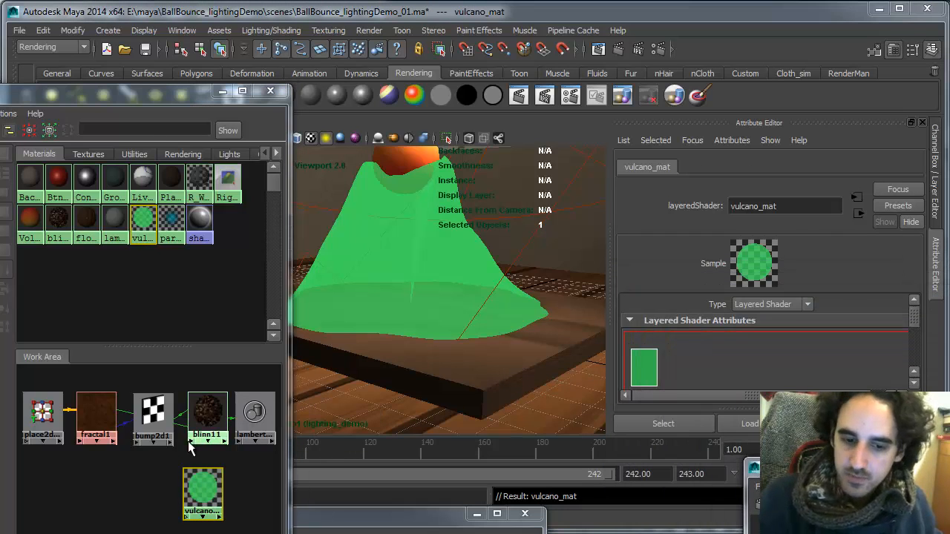
mouse_move(206, 419)
middle_down()
mouse_move(418, 388)
mouse_move(675, 363)
mouse_move(644, 371)
mouse_move(693, 371)
middle_up()
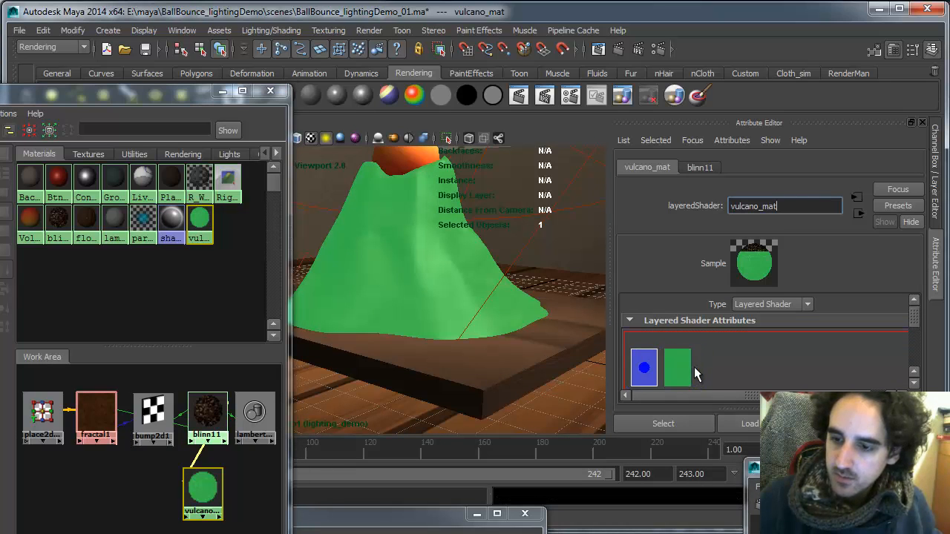
- Remove the default green layer and the extra empty layer from vulcano_mat, keeping only blinn11, and check its connections
click(839, 364)
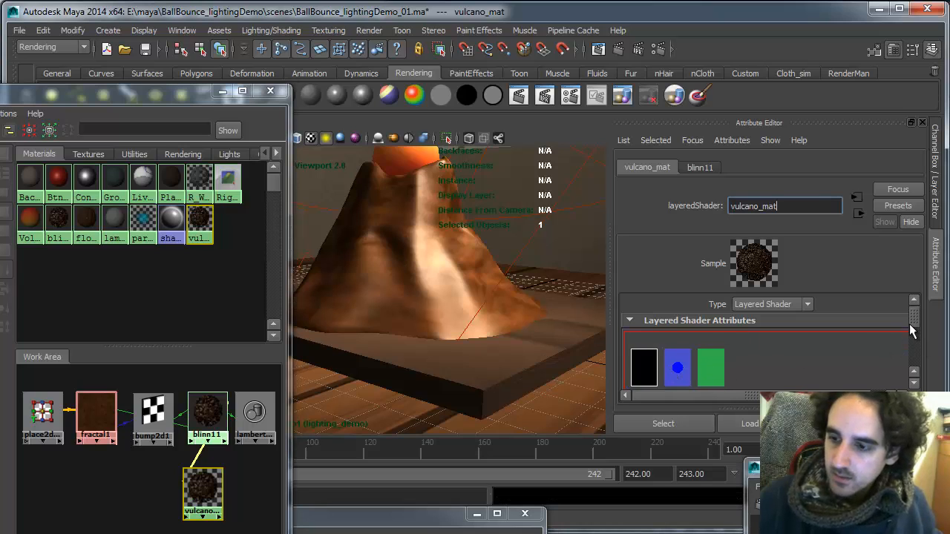
scroll(912, 342, down, 2)
click(643, 367)
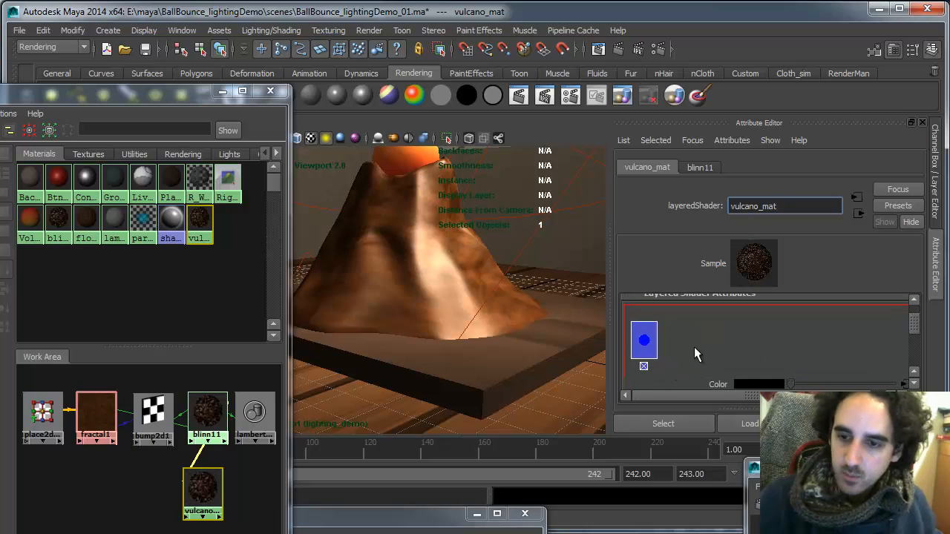
scroll(912, 329, down, 3)
mouse_move(917, 340)
mouse_down()
mouse_move(918, 357)
mouse_move(919, 334)
mouse_up()
mouse_move(199, 456)
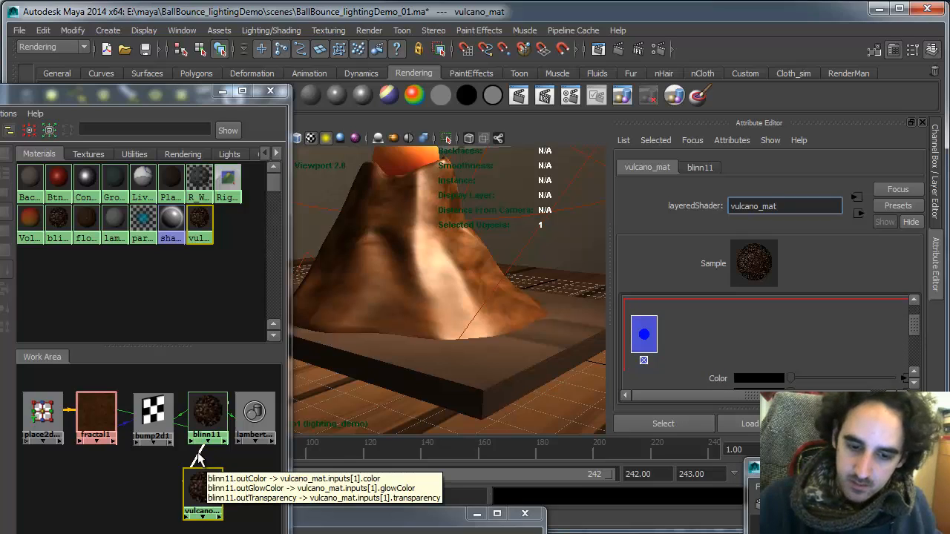
click(240, 509)
drag(203, 486, 208, 479)
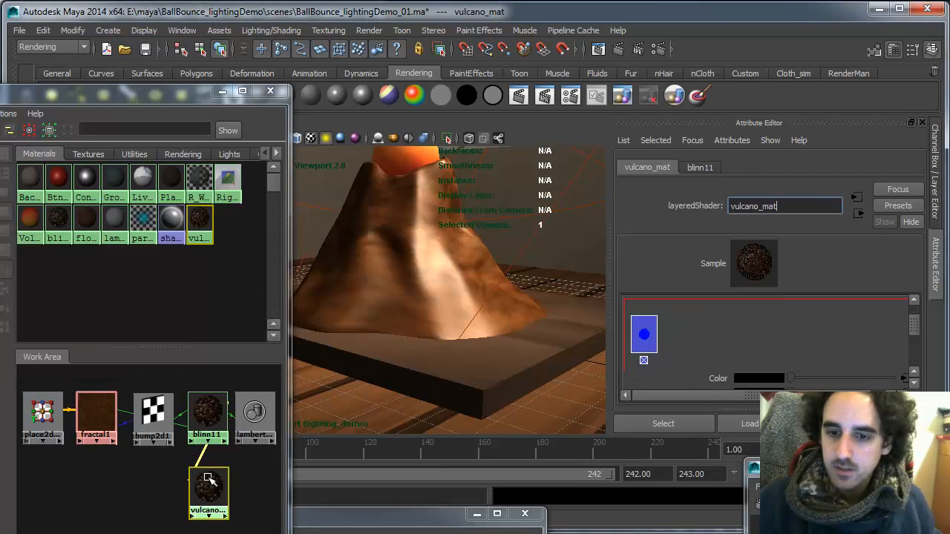
- Switch to Chrome, examine the science-fair volcano reference photos for lava and surface detail, and return to Maya
key(alt+Tab)
key(ctrl+1)
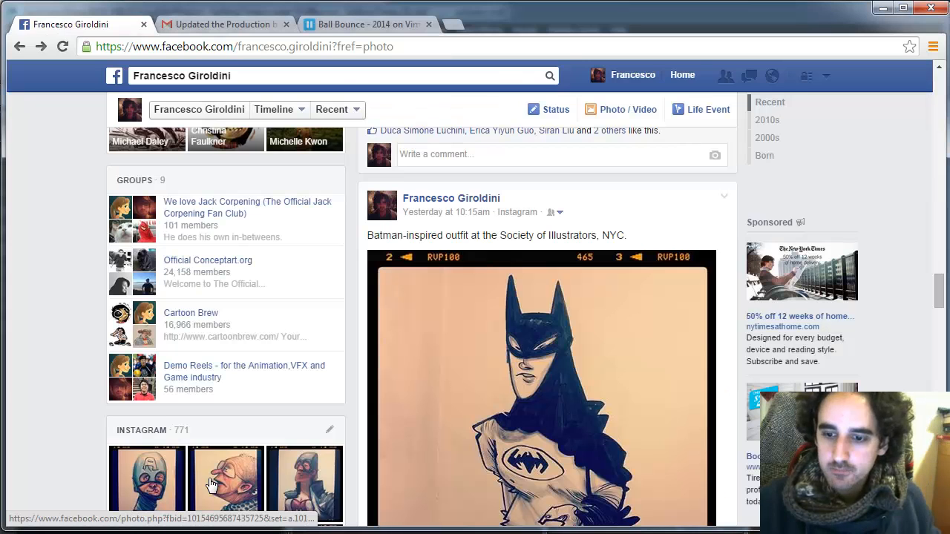
key(ctrl+3)
key(alt+Tab)
key(alt+Tab)
key(ctrl+1)
key(ctrl+9)
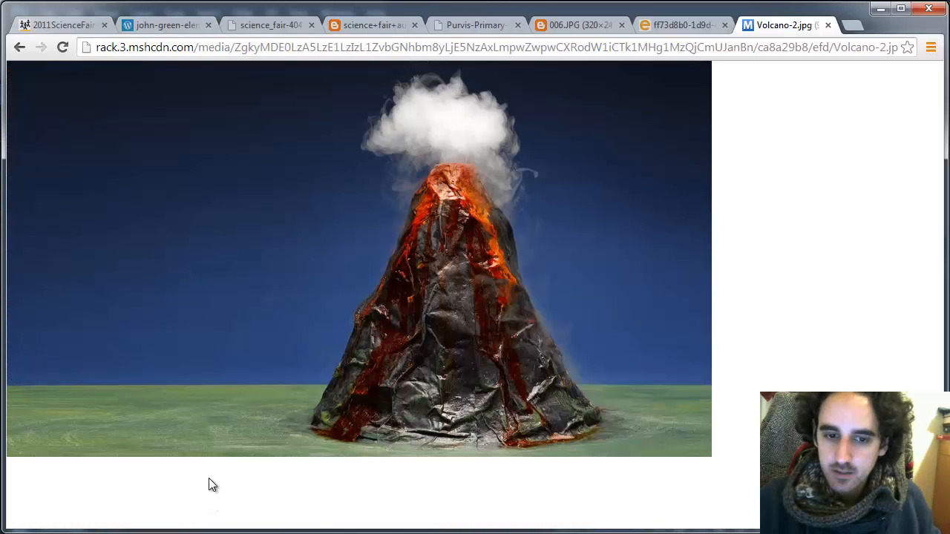
key(ctrl+shift+Tab)
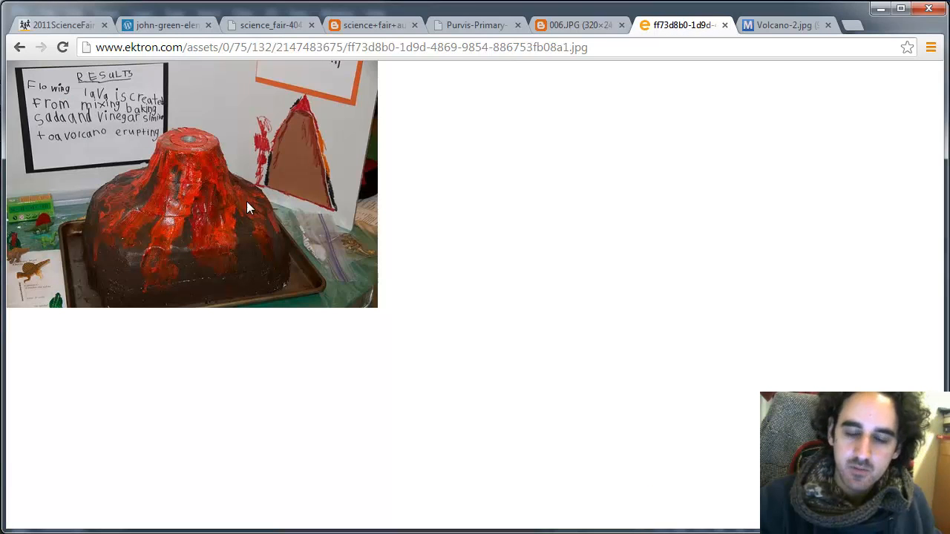
key(alt+Tab)
key(alt+Tab)
key(alt+Tab)
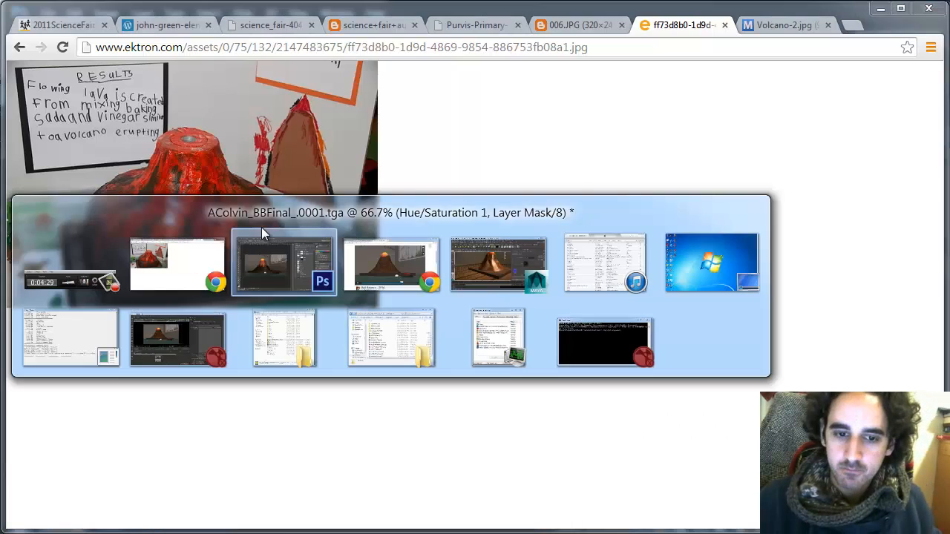
key(alt+Tab)
key(alt+Tab)
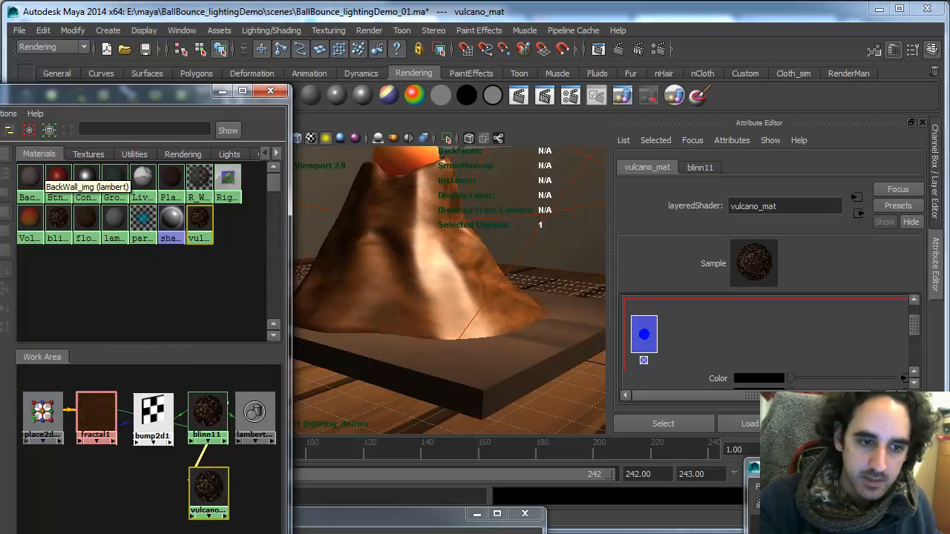
- Create a second Blinn material beside vulcano_mat and set its color saturation to 0.551 at hue 0 for a muted red
drag(45, 497, 136, 485)
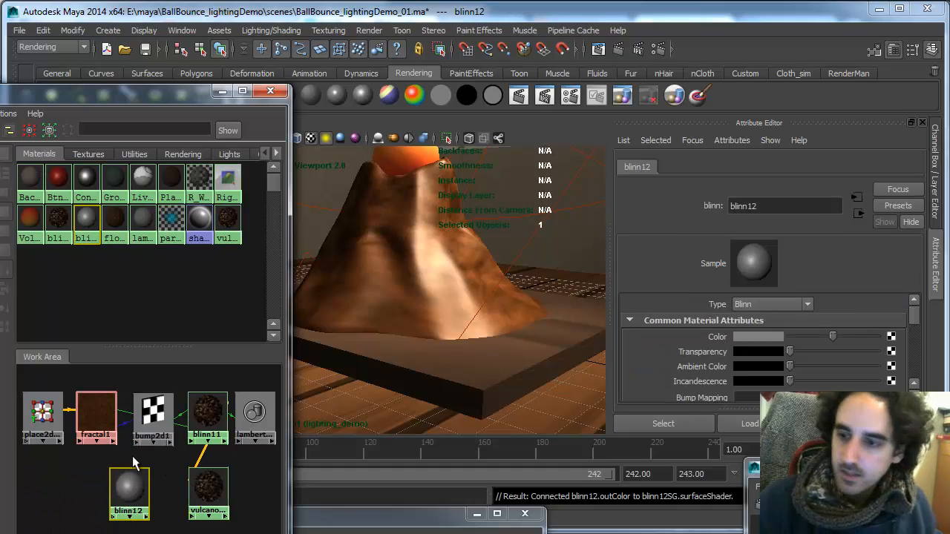
click(769, 337)
click(752, 361)
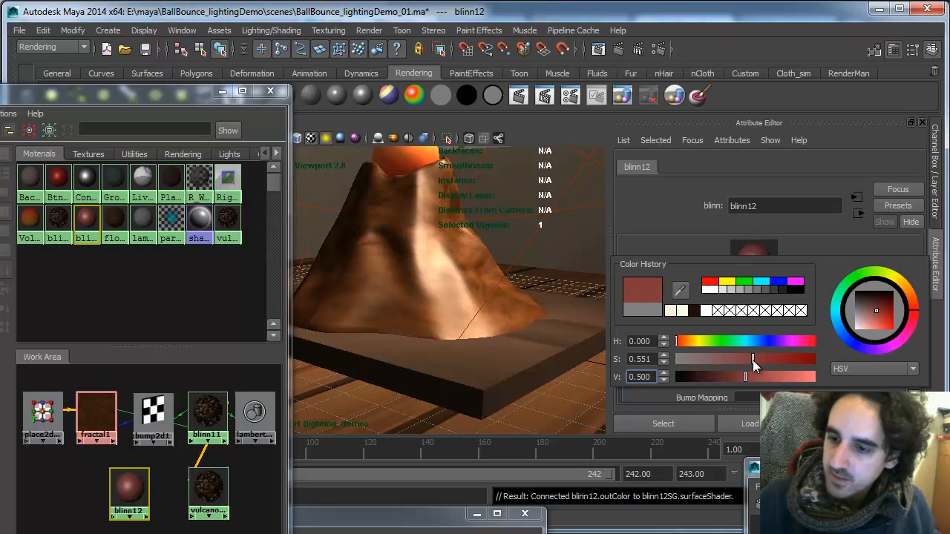
click(232, 487)
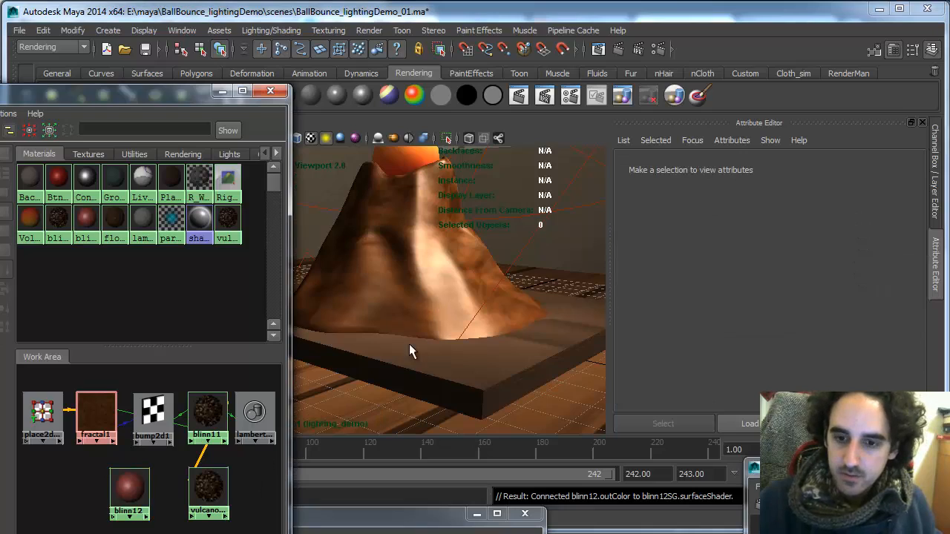
click(435, 314)
- Switch to Photoshop and create a new 1024 × 1024 pixel RGB document with a white background
key(alt+Tab)
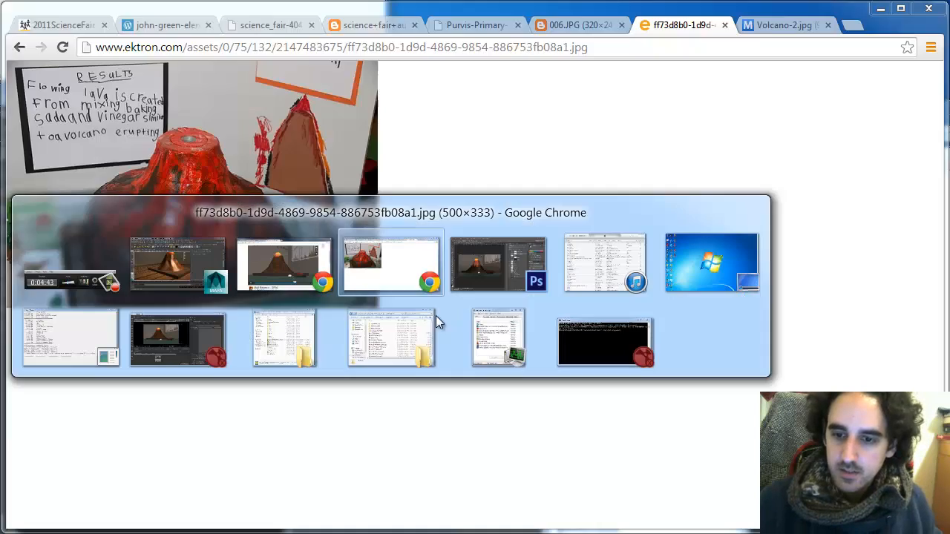
key(ctrl+Tab)
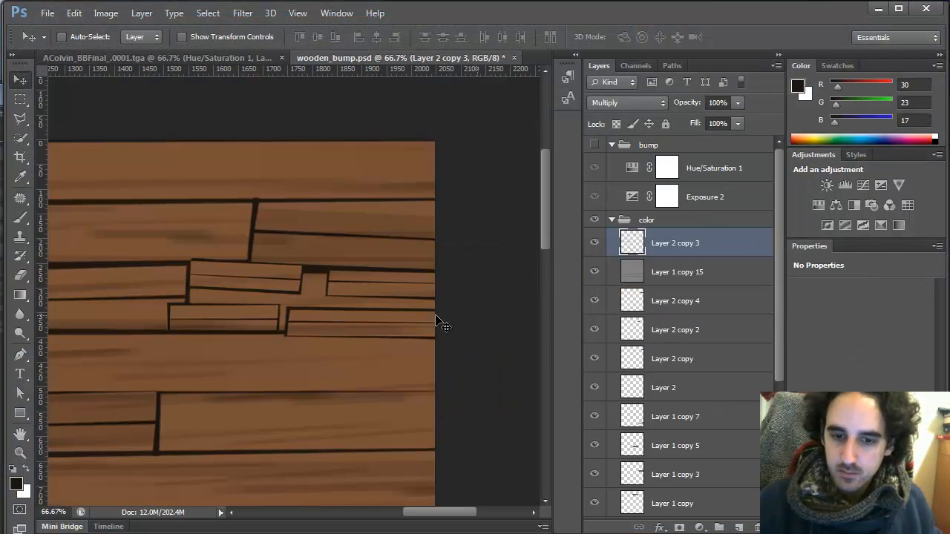
key(ctrl+n)
key(Tab)
text(1029)
key(BackSpace)
text(4)
key(Tab)
key(Tab)
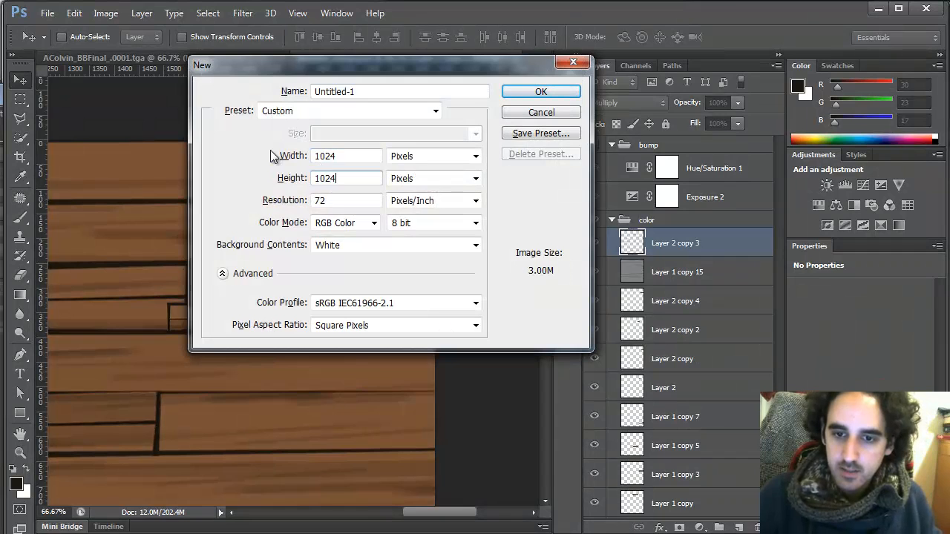
key(Return)
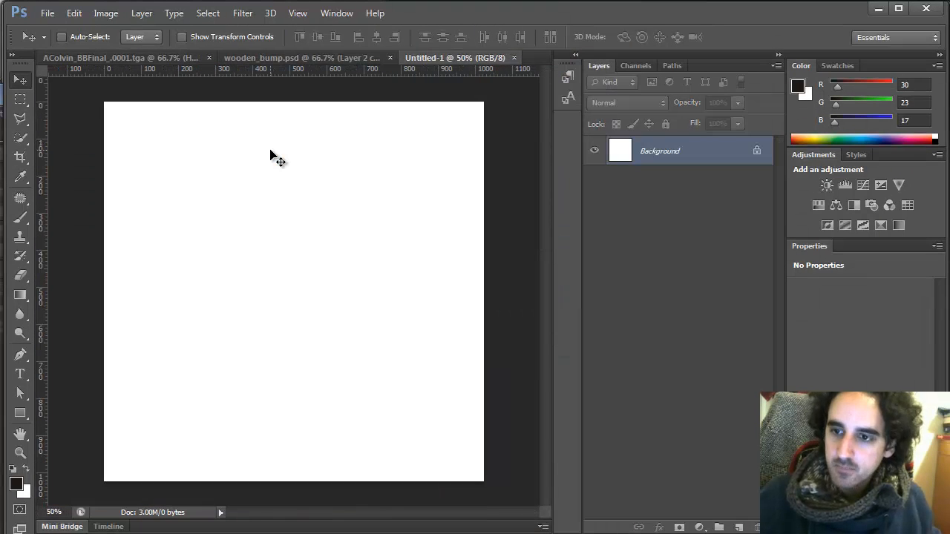
- Convert the locked Background into a regular layer and add an empty layer above it
double_click(693, 151)
key(Return)
key(l)
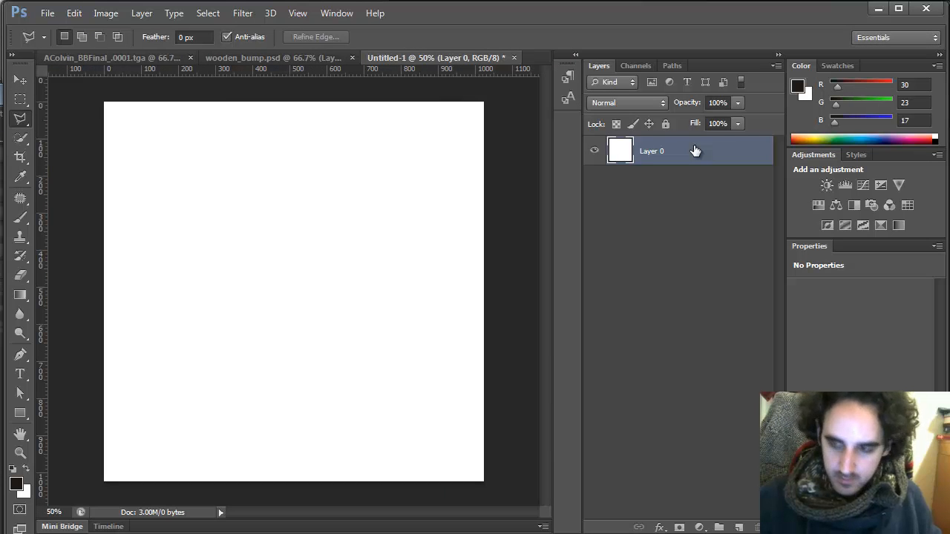
key(ctrl+shift+n)
key(Return)
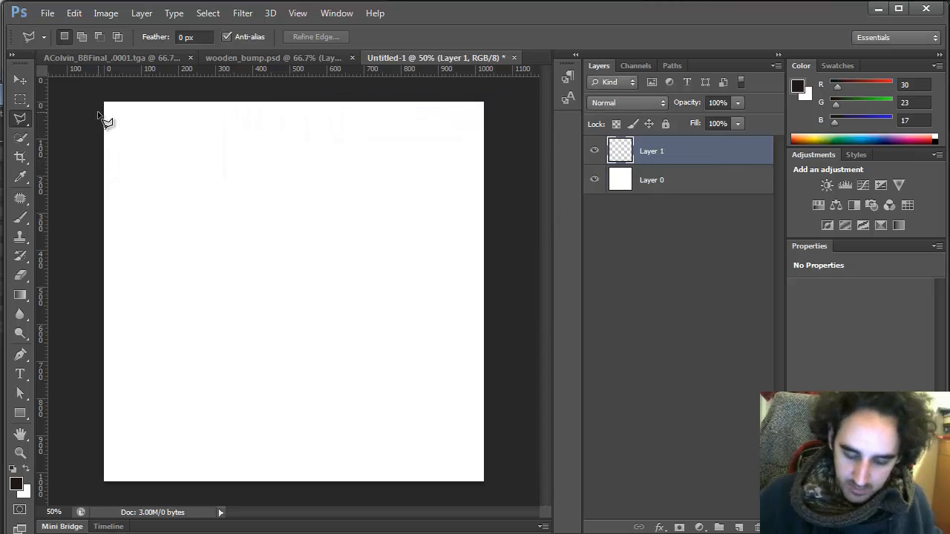
- Lasso the upper part of the canvas down to a wavy edge of drips, fill it with the dark foreground color, and deselect
key(shift+l)
key(shift+l)
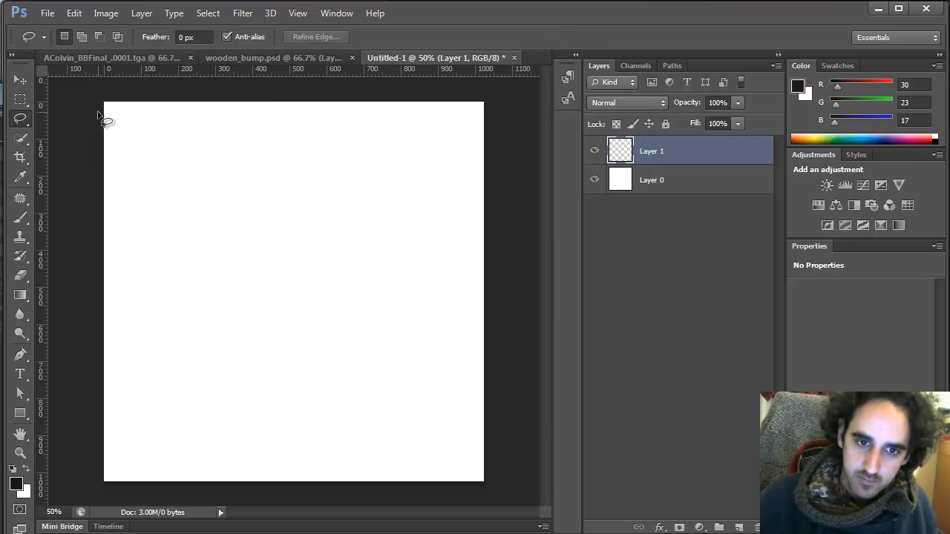
mouse_move(104, 282)
mouse_down()
mouse_move(178, 215)
mouse_move(409, 224)
mouse_up()
mouse_move(518, 295)
mouse_down()
mouse_move(391, 77)
mouse_move(74, 86)
mouse_up()
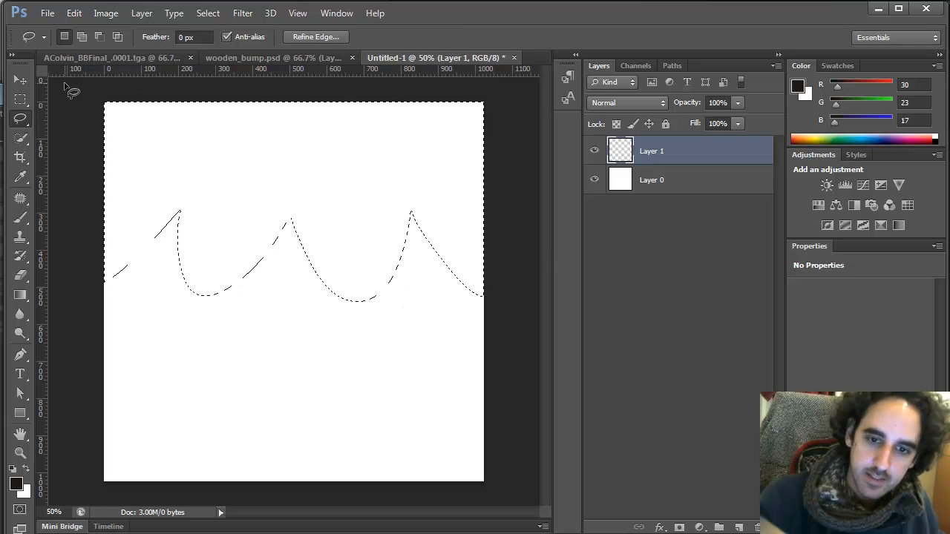
key(shift+BackSpace)
key(Return)
key(ctrl+d)
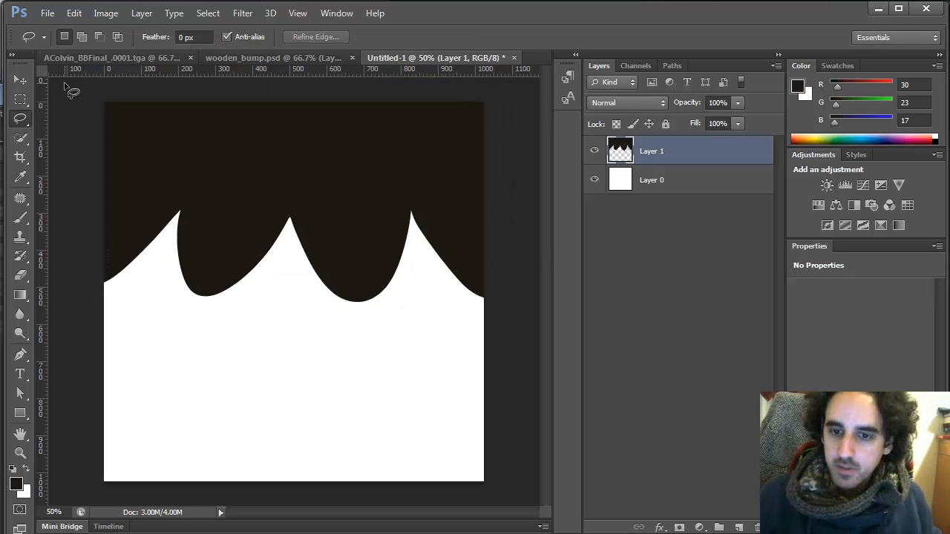
- Save the document as volcano_matte.psd and export it for web as volcano_matte.jpg at JPEG quality 90 in sourceimages
key(ctrl+s)
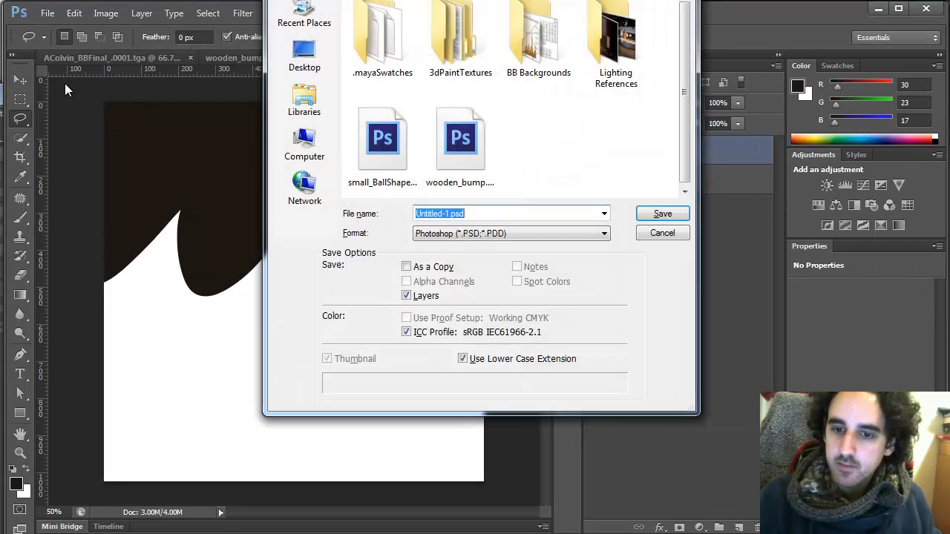
text(volcano_matte)
key(Return)
key(ctrl+alt+shift+s)
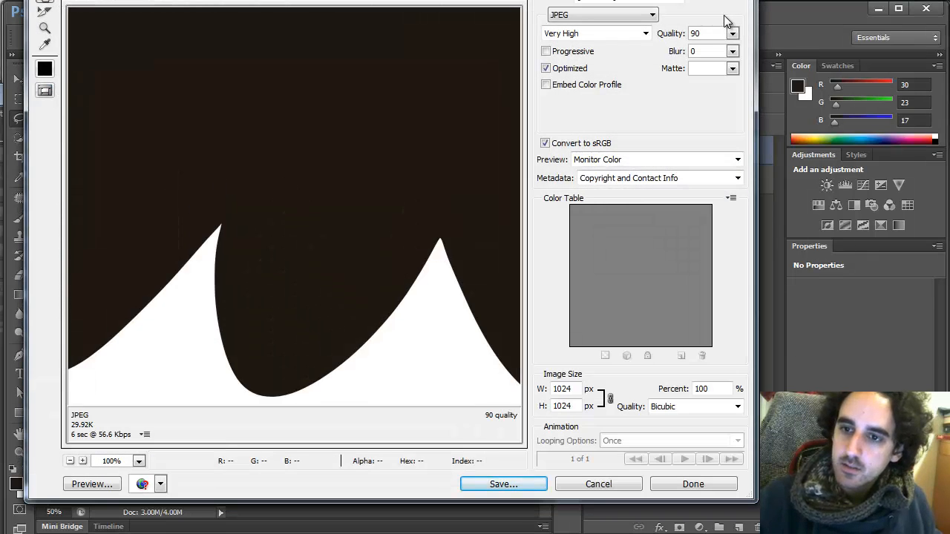
click(524, 481)
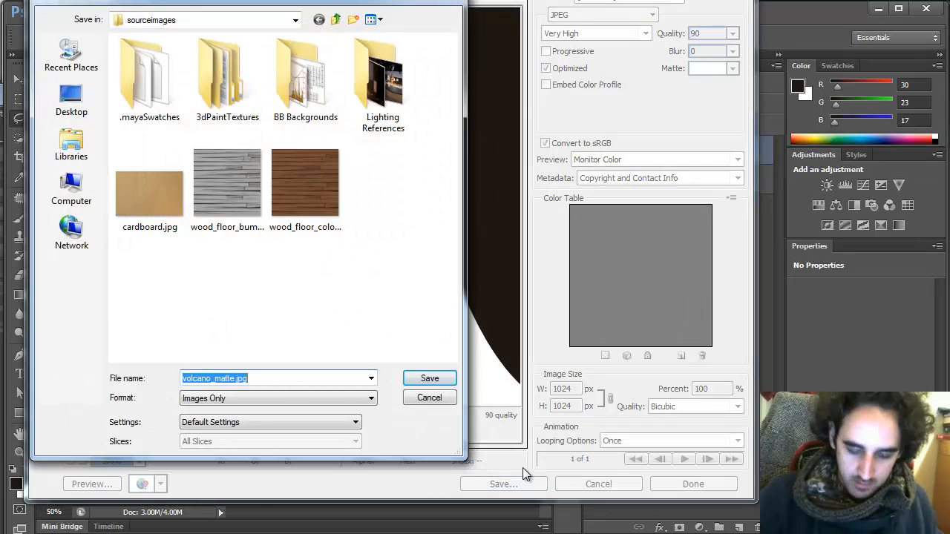
click(429, 379)
- Switch to Maya, map a File texture to blinn12's transparency, and load volcano_matte.jpg into it
key(alt+Tab)
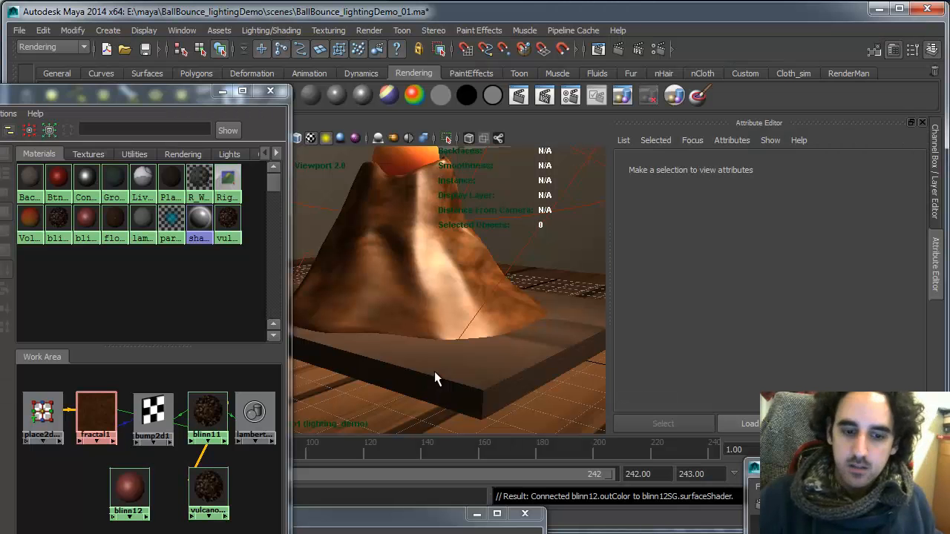
drag(130, 484, 143, 479)
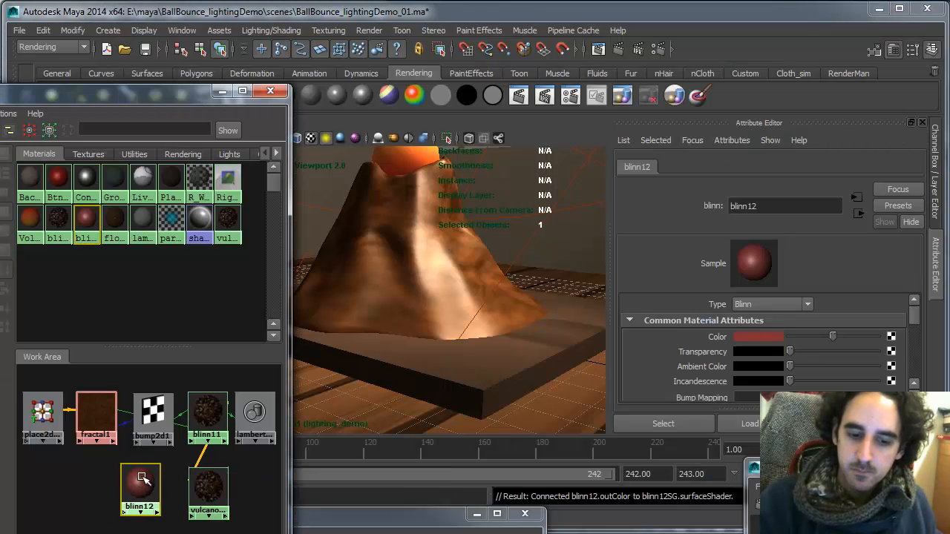
click(890, 351)
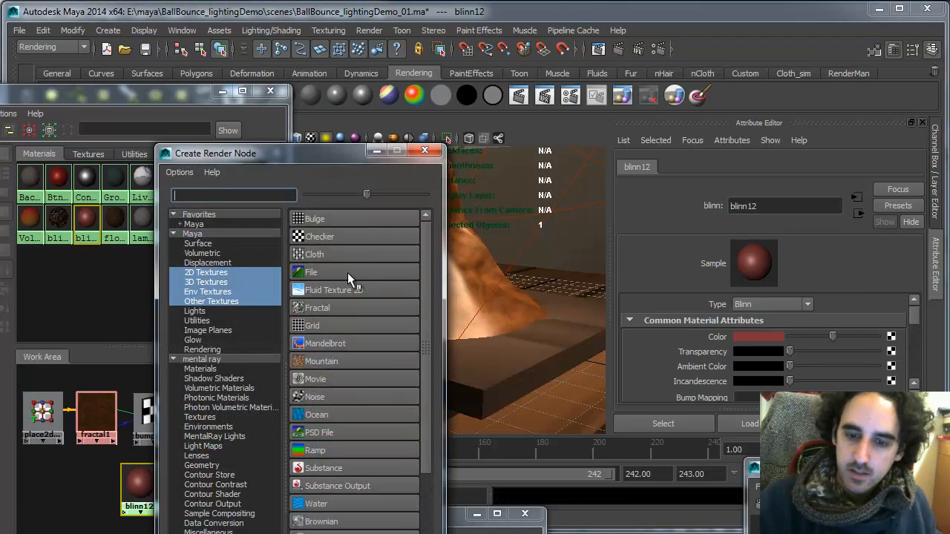
click(345, 272)
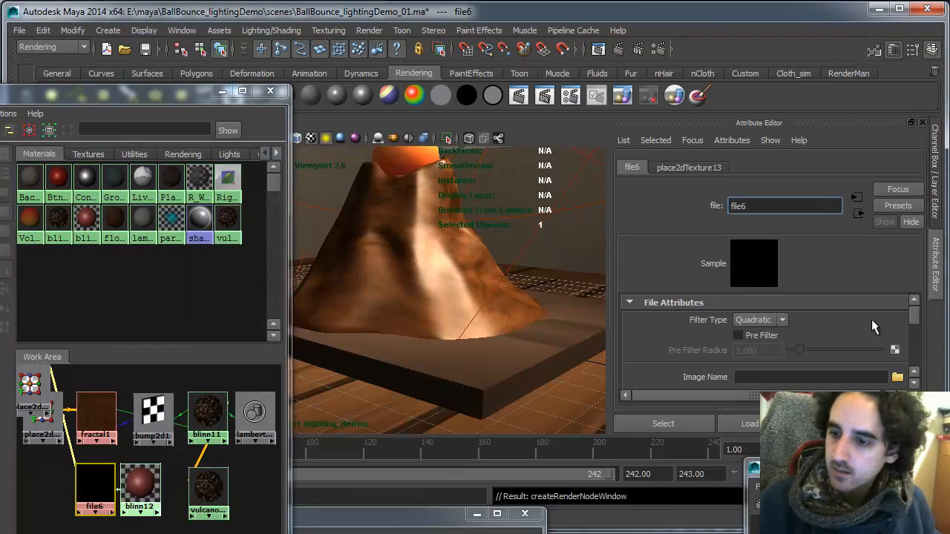
click(895, 377)
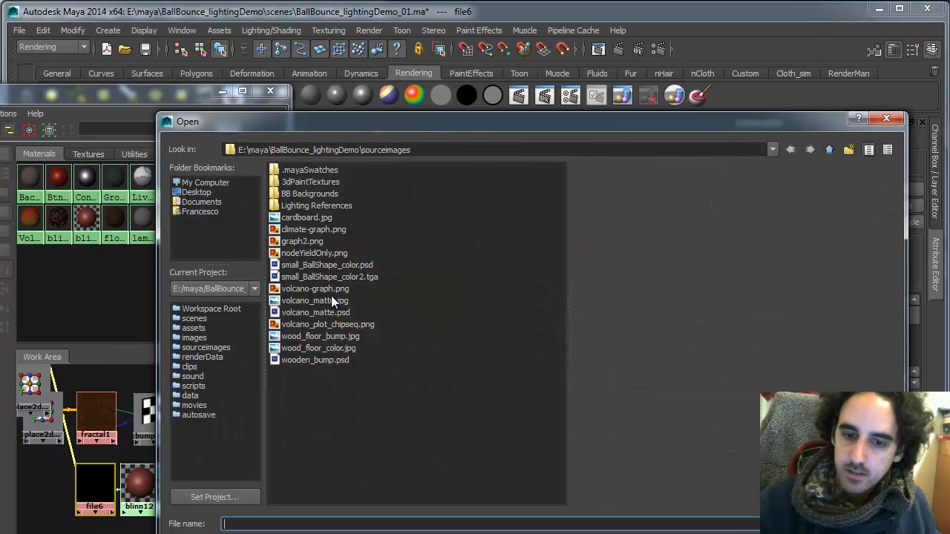
click(327, 301)
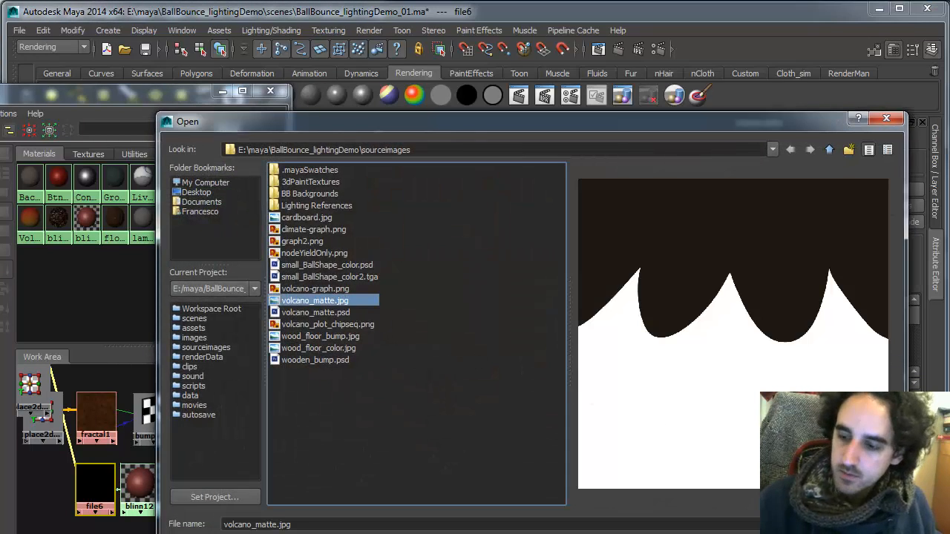
double_click(343, 300)
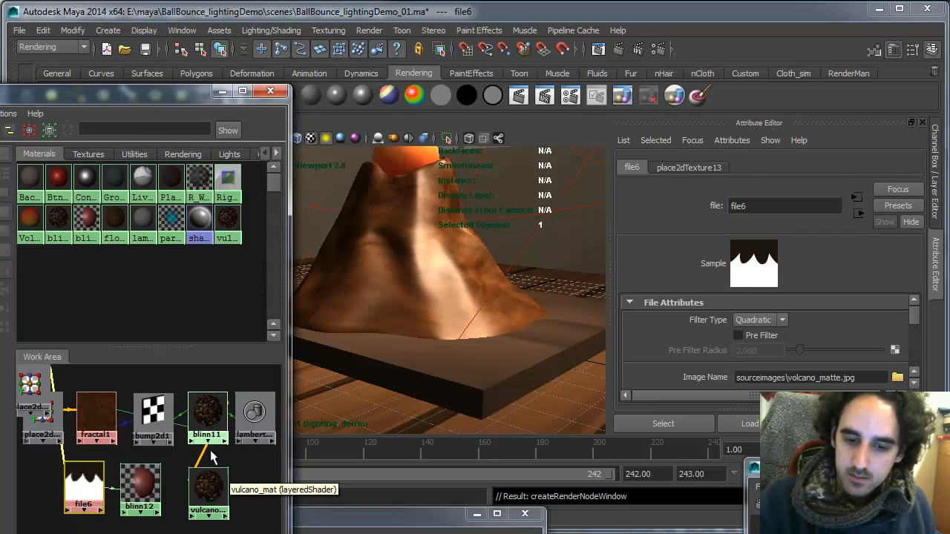
- Add blinn12 as a layer in front of blinn11 in vulcano_mat, and return to Photoshop
click(207, 491)
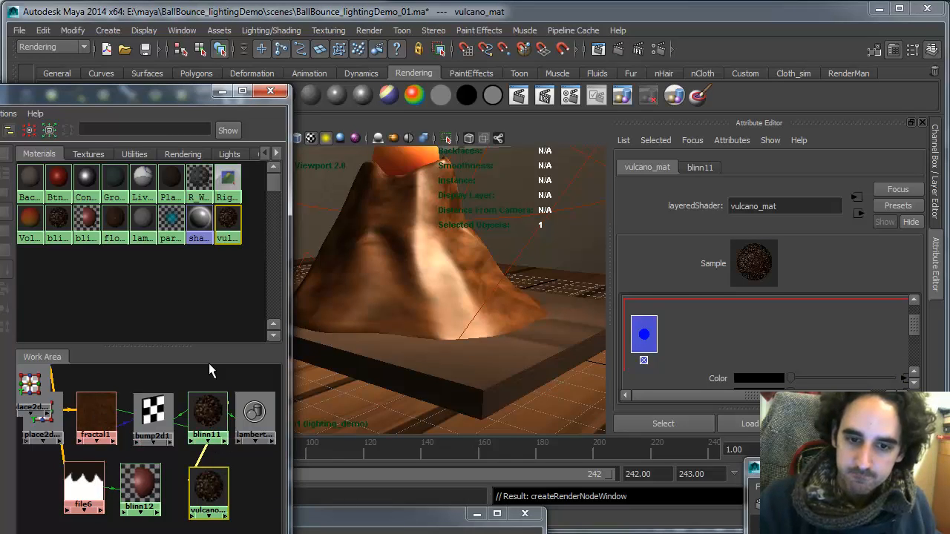
shift+click(87, 221)
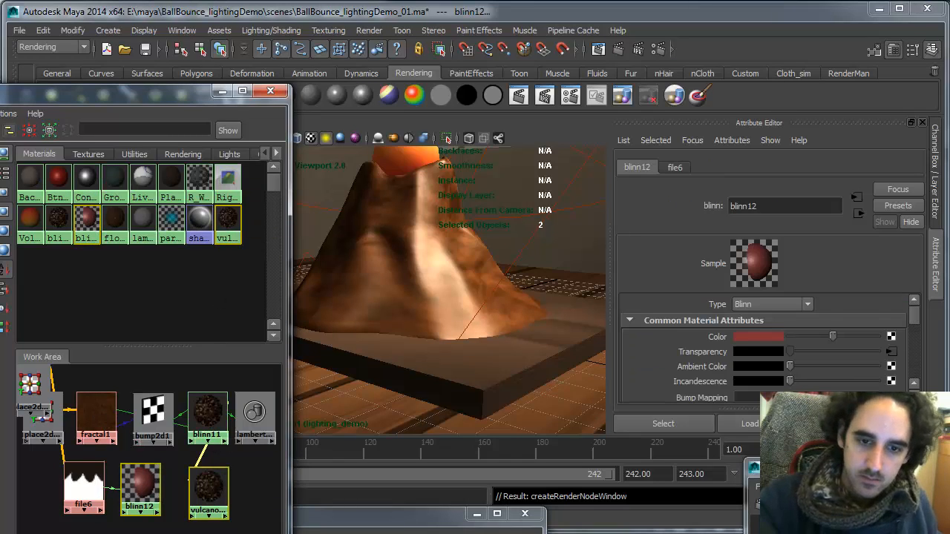
shift+click(197, 438)
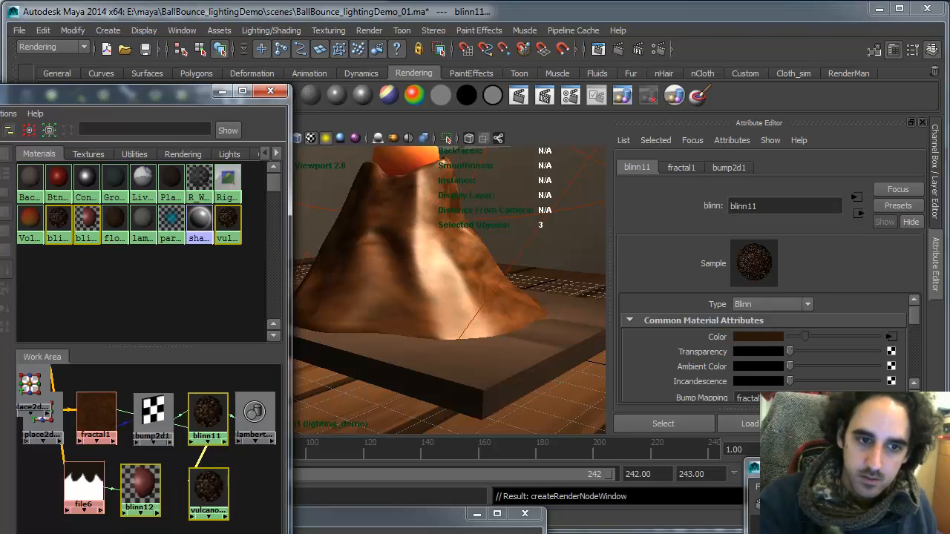
click(228, 436)
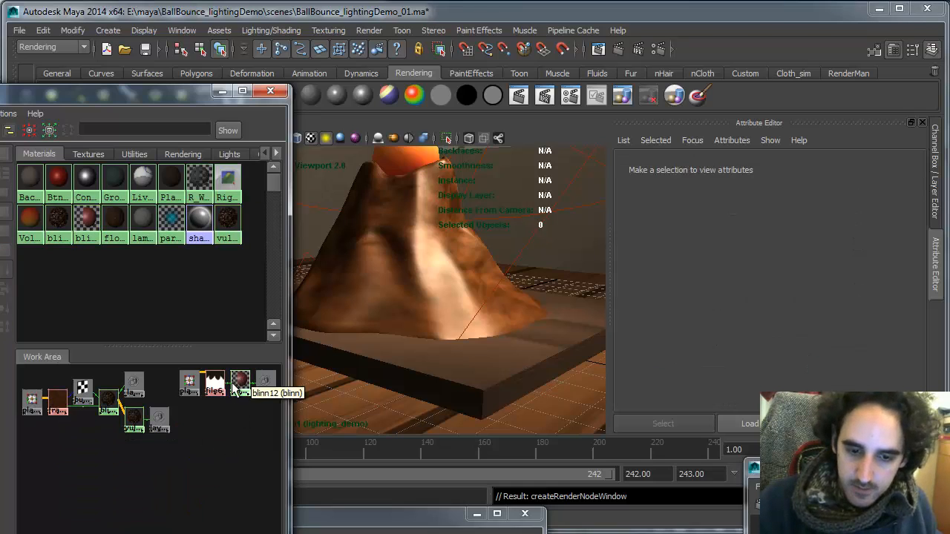
click(133, 423)
middle_drag(241, 384, 684, 334)
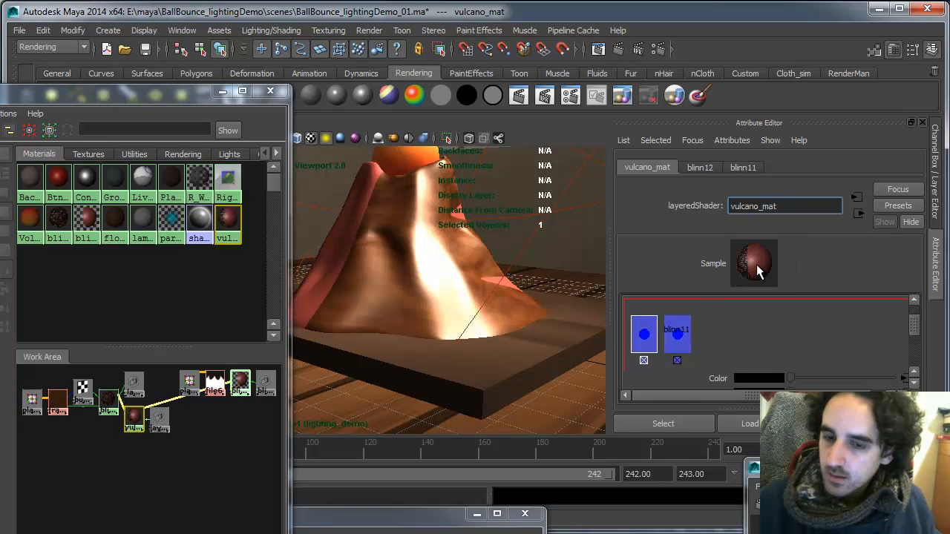
alt+drag(403, 334, 461, 352)
key(alt+Tab)
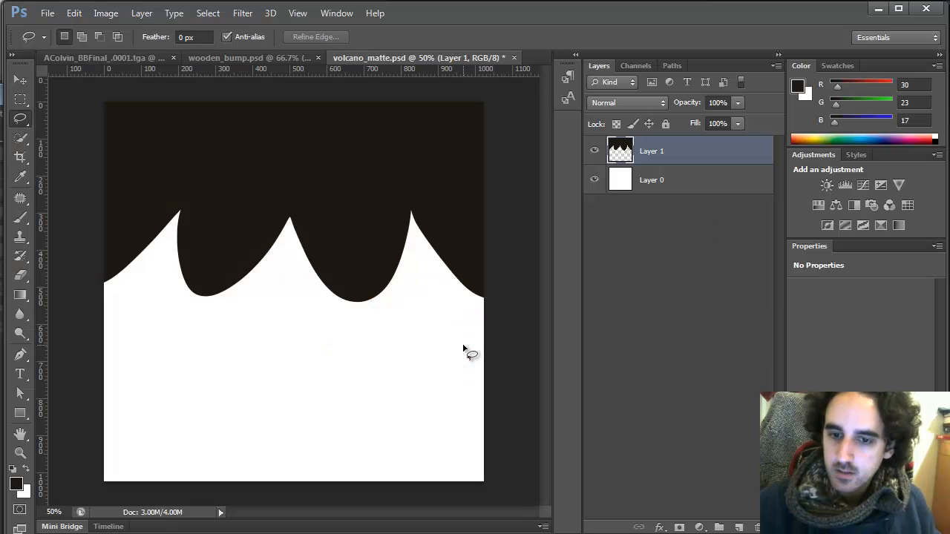
key(ctrl+t)
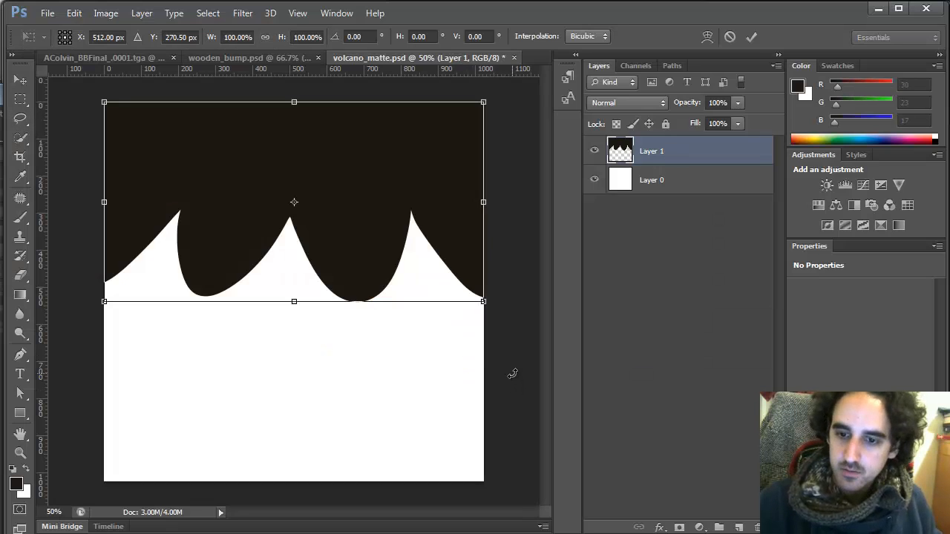
drag(293, 203, 294, 301)
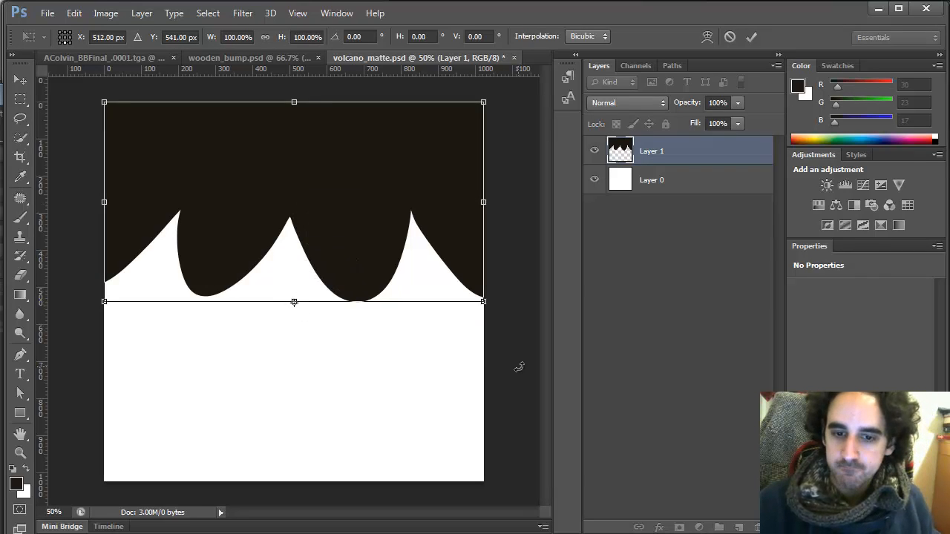
key(Return)
- Set the rulers to percent and place a vertical and a horizontal guide through the canvas centre at 50%
key(l)
drag(40, 275, 295, 291)
right_click(307, 73)
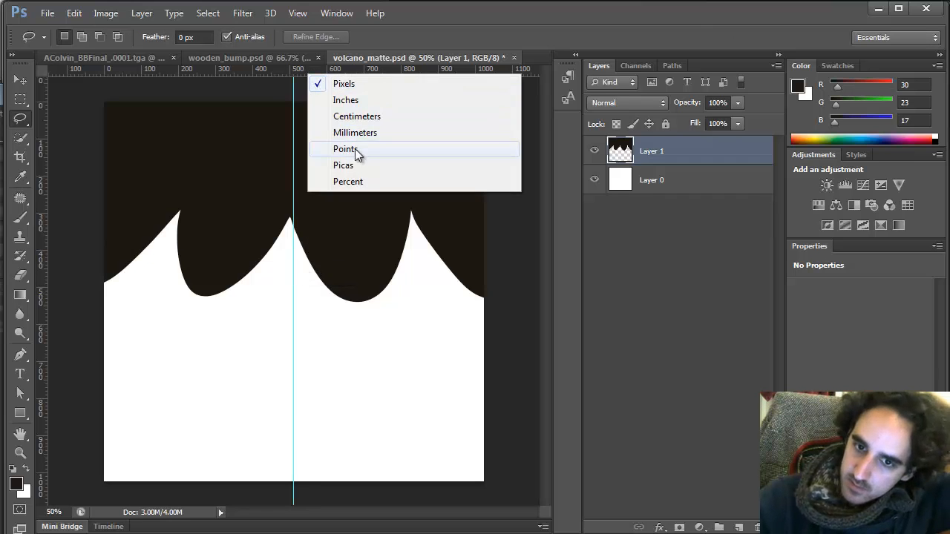
click(347, 182)
drag(197, 71, 183, 291)
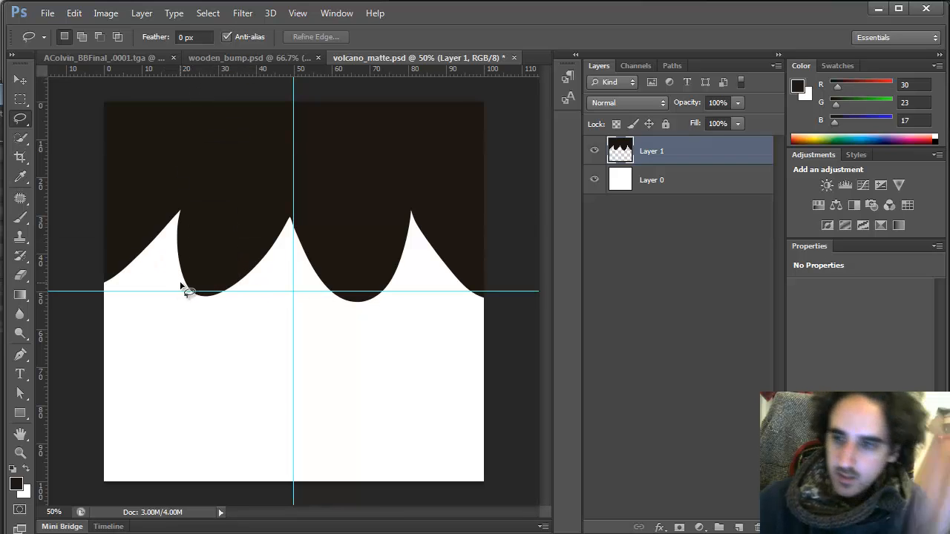
- Rotate the dark drip layer about 90° clockwise around its bottom-centre point
key(ctrl+t)
drag(296, 212, 294, 301)
drag(523, 143, 454, 525)
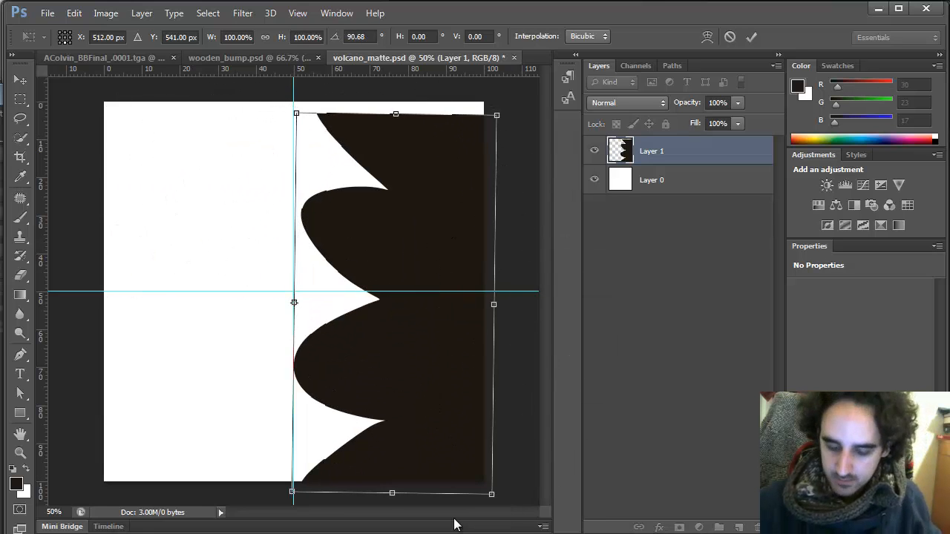
key(Return)
- Move the rotated drip layer up to the canvas top and stretch it vertically to cover the full canvas height
key(v)
drag(447, 416, 446, 404)
key(Up)
key(Up)
key(Up)
key(Up)
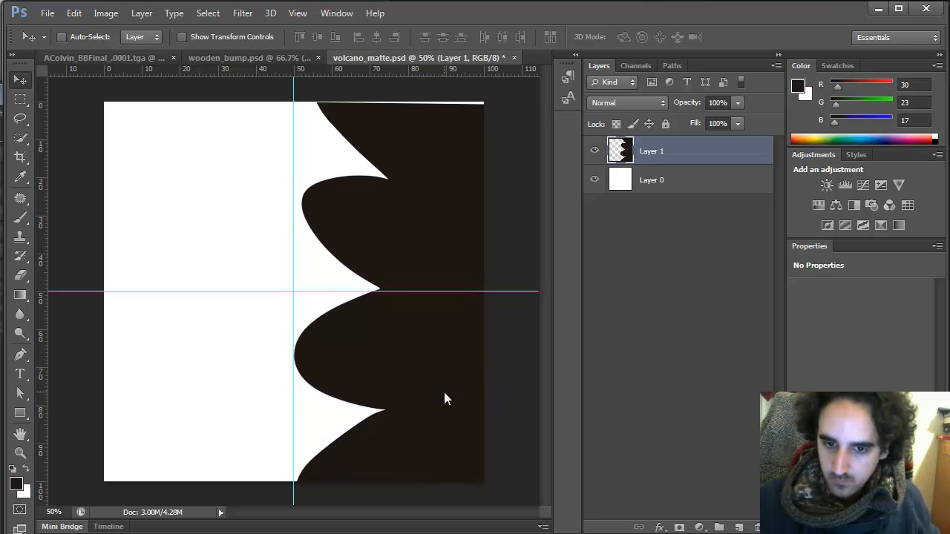
key(Up)
key(Up)
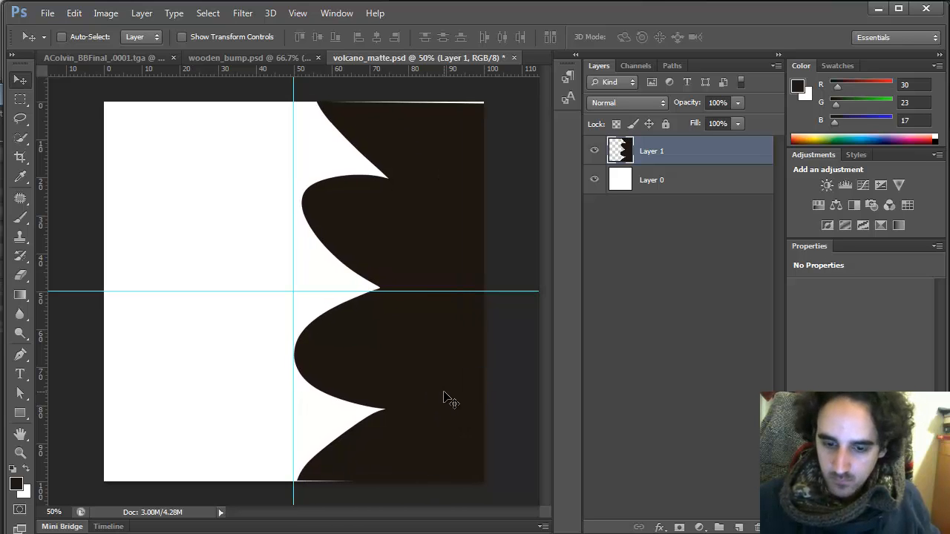
key(ctrl+t)
drag(394, 485, 397, 479)
key(Return)
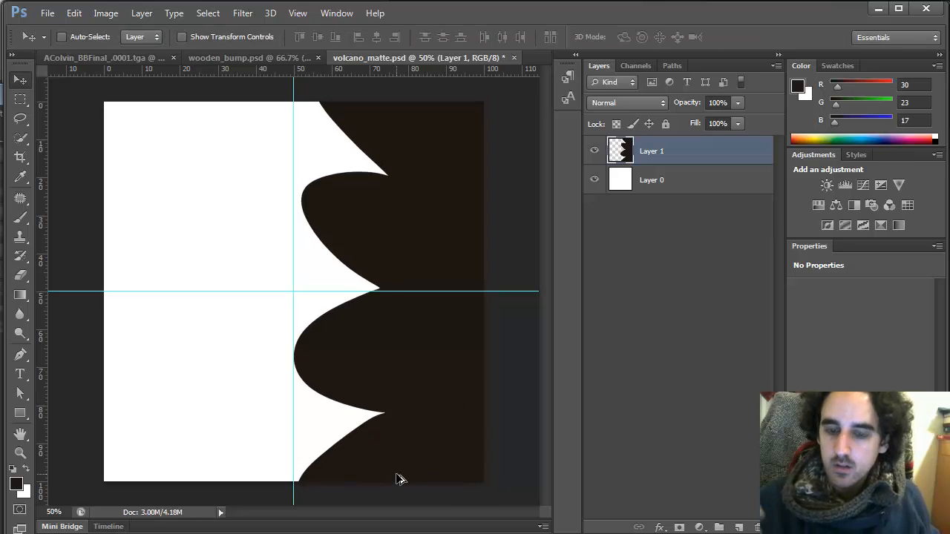
- Export the rotated matte for web as a quality 90 JPEG, overwriting volcano_matte.jpg in sourceimages
key(ctrl+alt+shift+s)
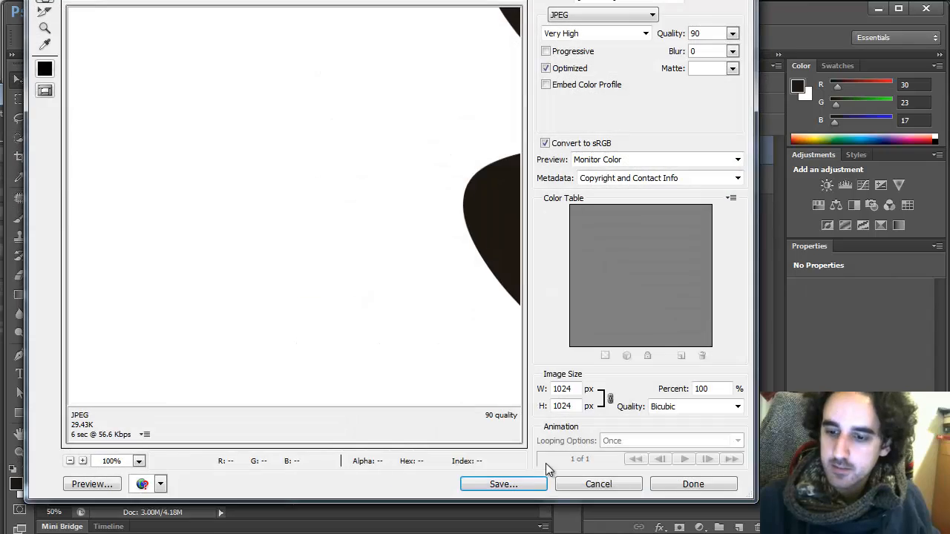
key(Return)
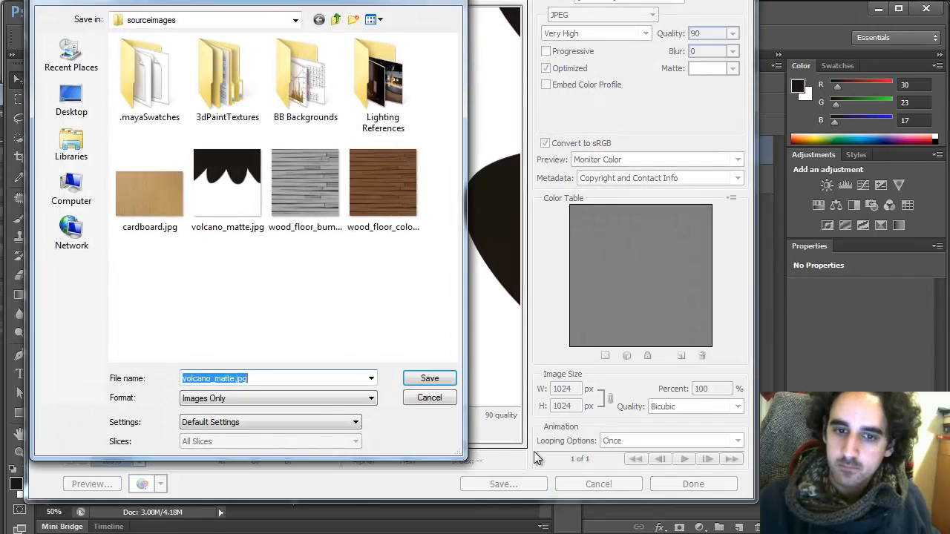
double_click(230, 187)
click(533, 264)
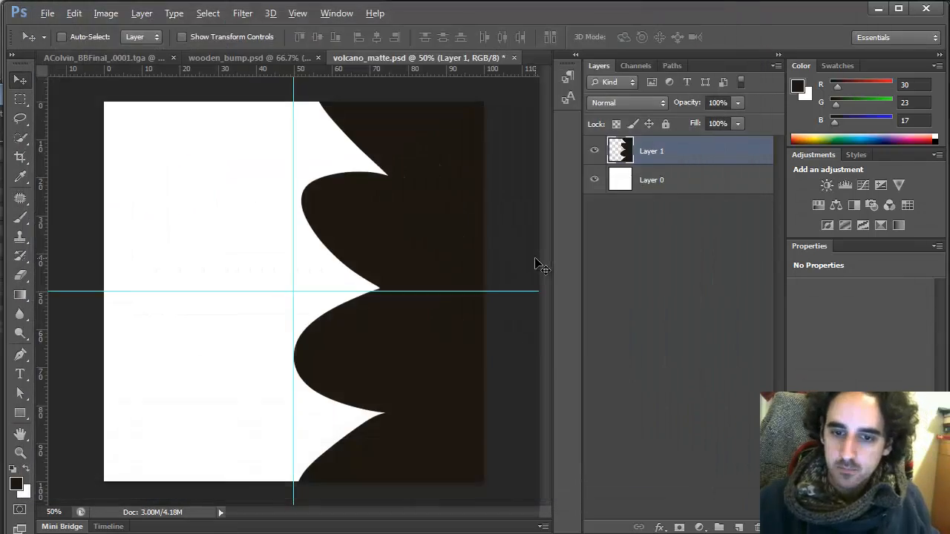
- Switch to Maya, reload the file6 matte image, inspect the drips around the volcano, and return to Photoshop
key(alt+Tab)
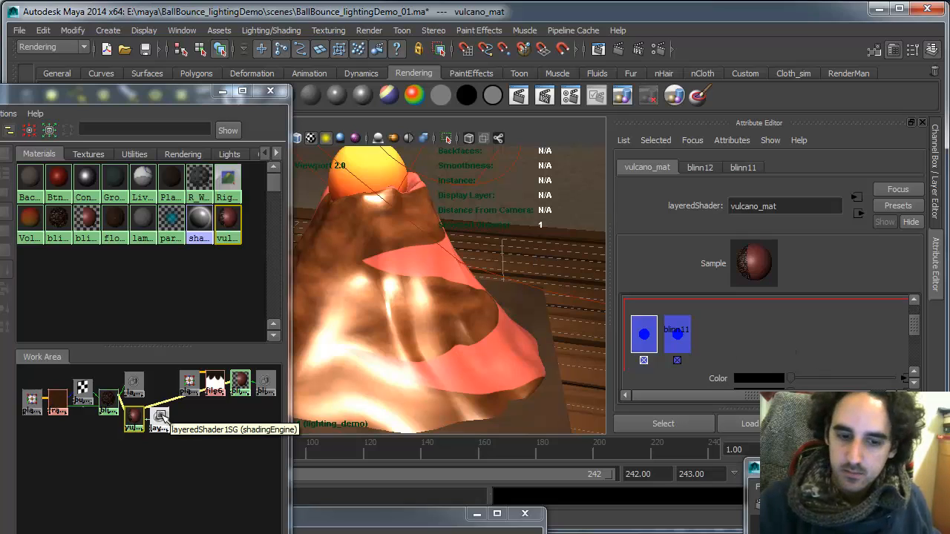
click(215, 382)
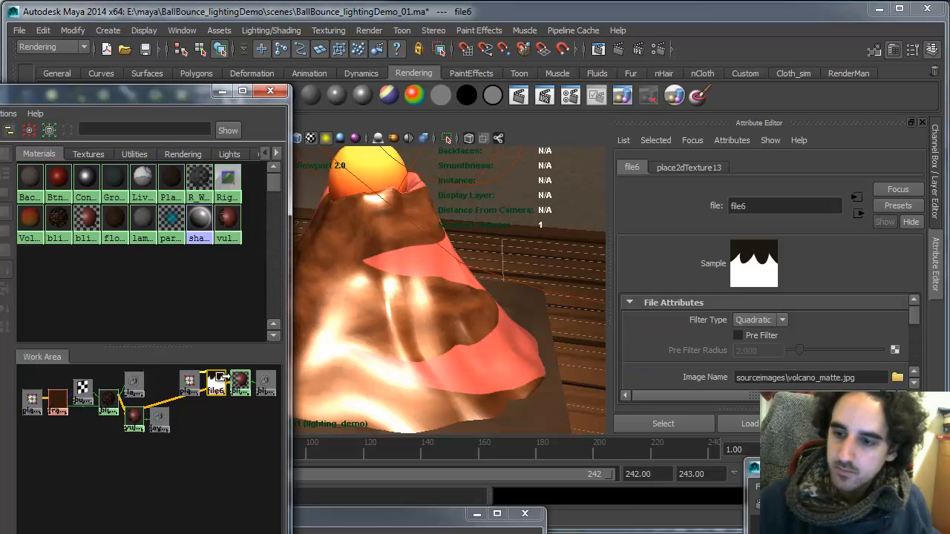
mouse_move(911, 317)
mouse_down()
mouse_move(911, 348)
mouse_move(911, 320)
mouse_up()
click(768, 385)
alt+drag(579, 368, 424, 349)
alt+middle_drag(424, 349, 582, 378)
alt+drag(582, 378, 513, 381)
key(alt+Tab)
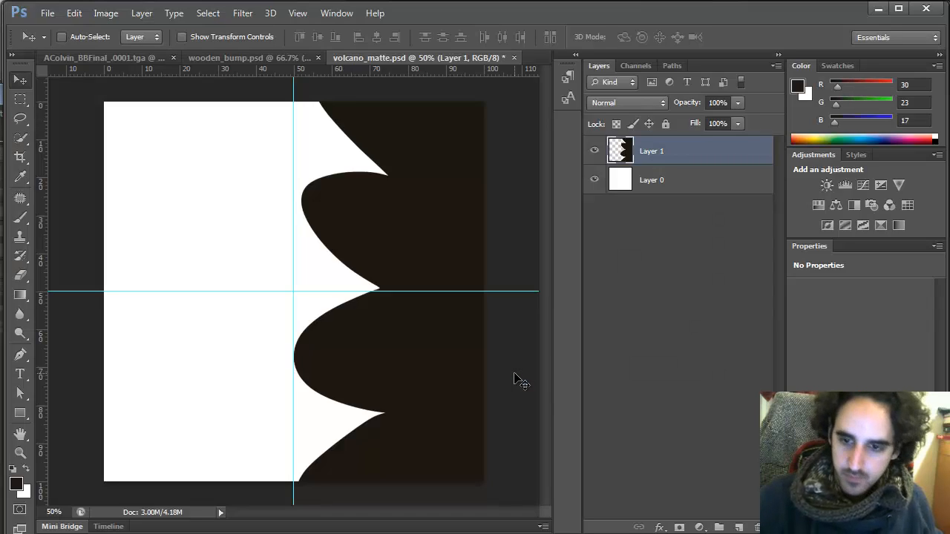
- Invert the colours of Layer 1 and Layer 0, then raise Layer 1's lightness to make its drips pure white
key(ctrl+i)
click(657, 176)
key(ctrl+i)
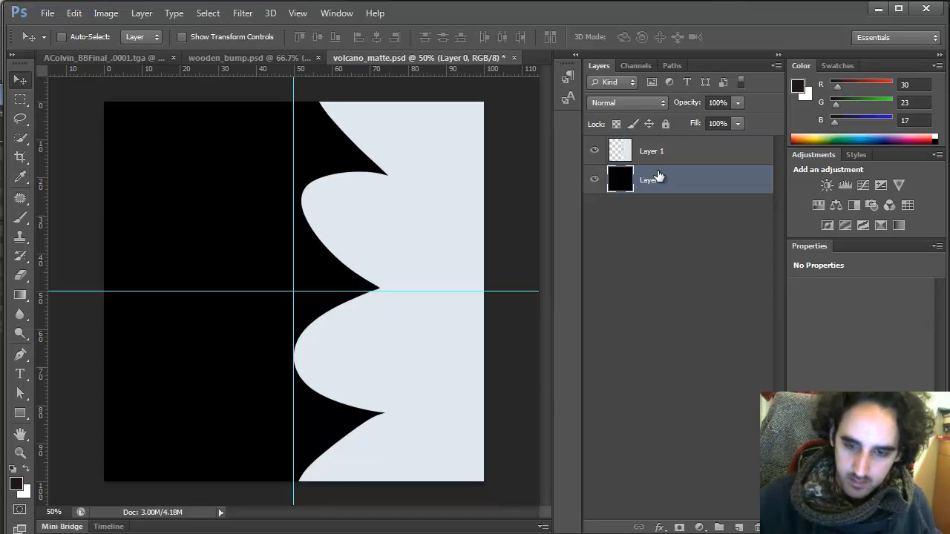
click(671, 152)
key(ctrl+u)
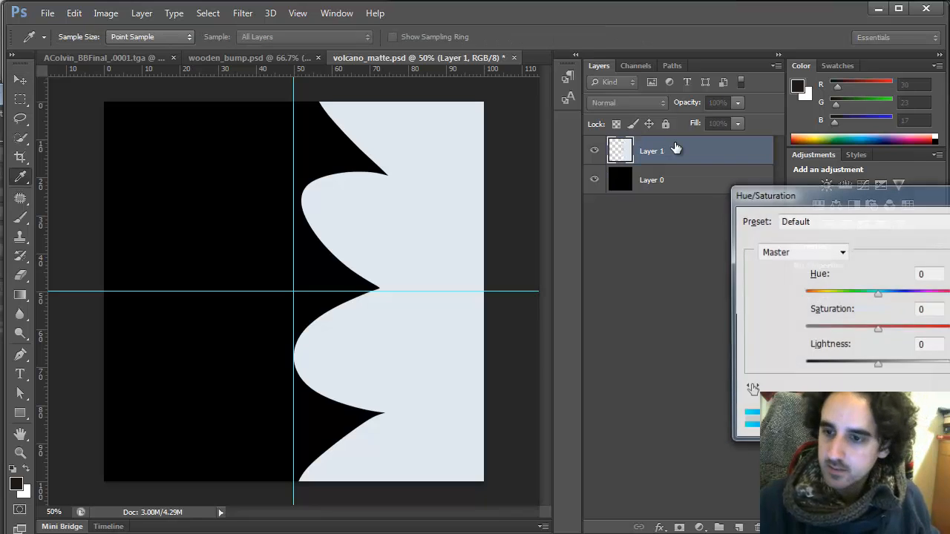
drag(877, 362, 948, 362)
key(Return)
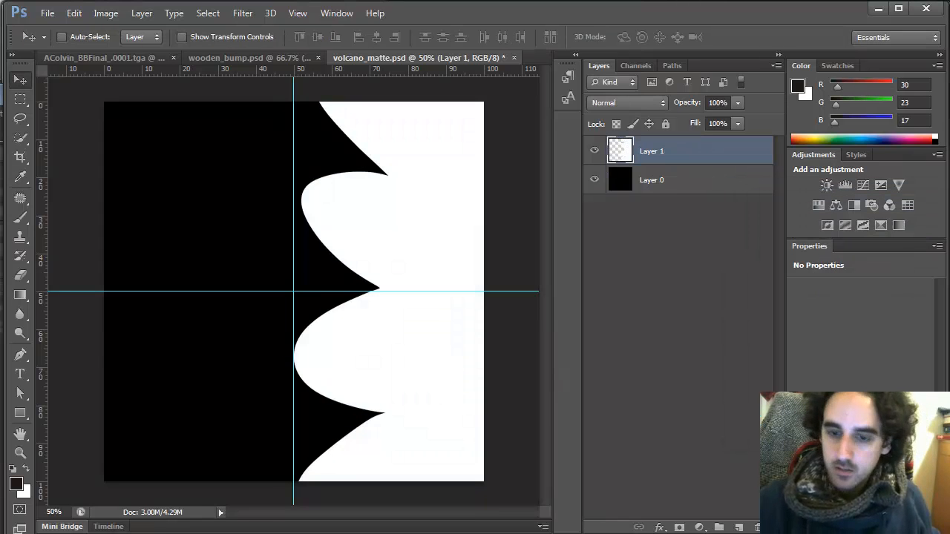
- Shift the white drips of Layer 1 further over the black area and fill the gap exposed behind them with white
key(r)
mouse_move(451, 428)
mouse_down()
mouse_move(525, 194)
mouse_move(479, 96)
mouse_up()
key(l)
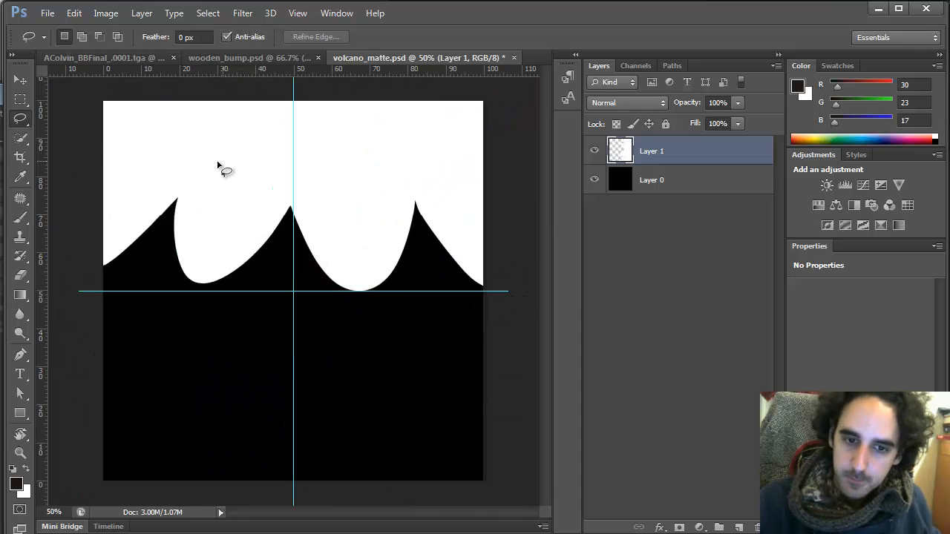
key(v)
drag(378, 265, 377, 289)
key(m)
drag(104, 101, 515, 167)
key(shift+BackSpace)
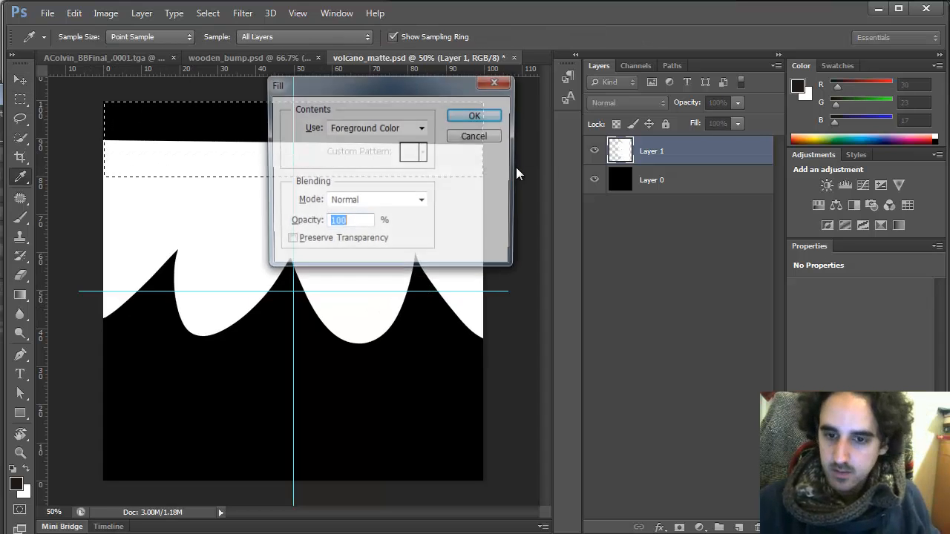
click(422, 128)
click(342, 261)
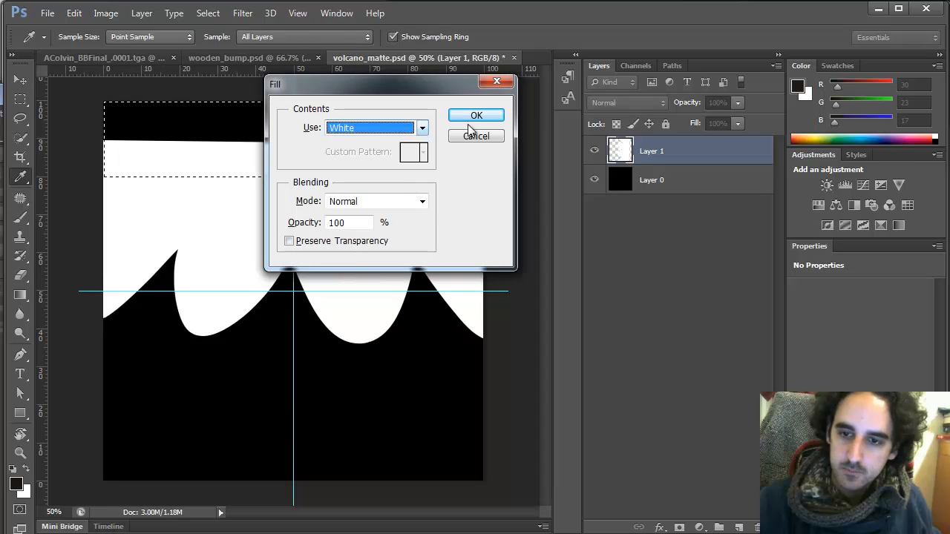
click(475, 115)
key(alt+Tab)
key(alt+Tab)
- Carve jagged, pointed drips into the left half of Layer 1's drip edge using freehand lasso selections
key(l)
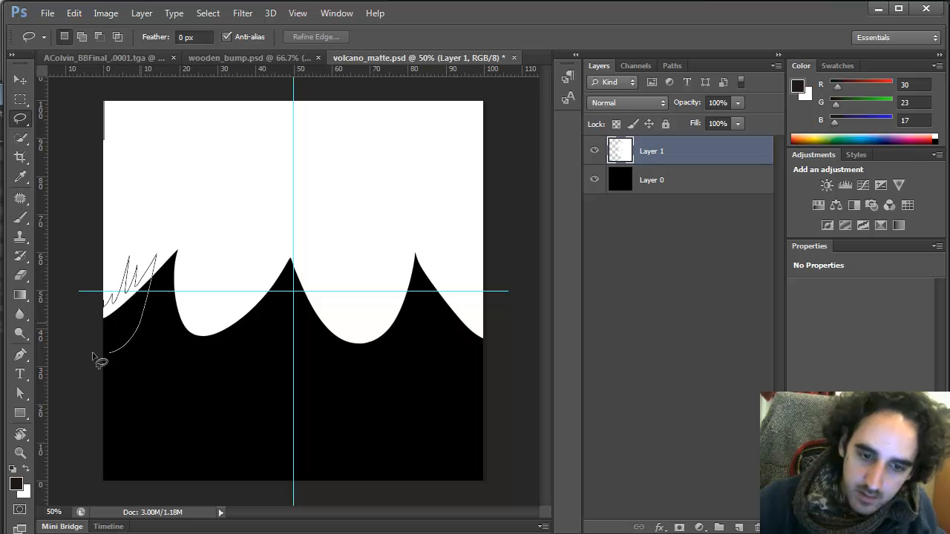
drag(99, 359, 93, 339)
key(alt+BackSpace)
key(ctrl+d)
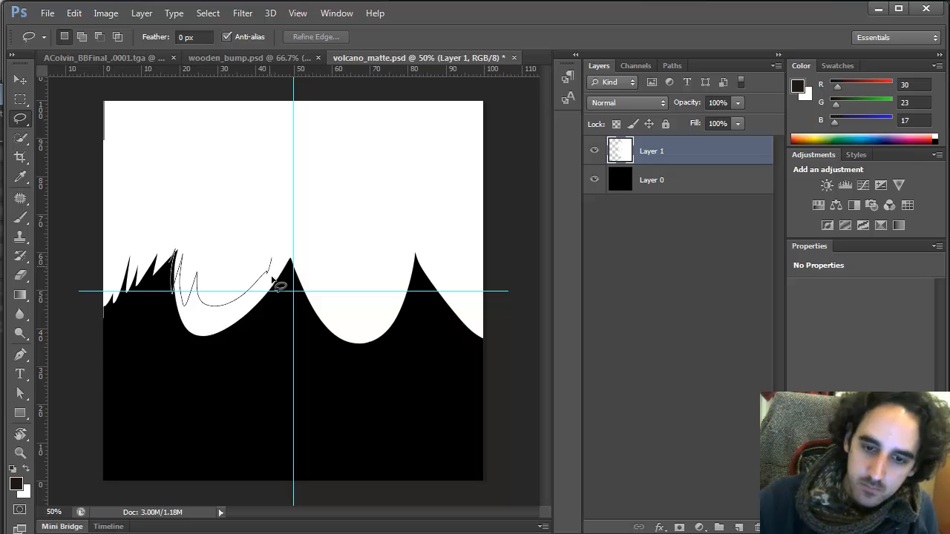
drag(154, 363, 308, 244)
key(alt+BackSpace)
key(ctrl+d)
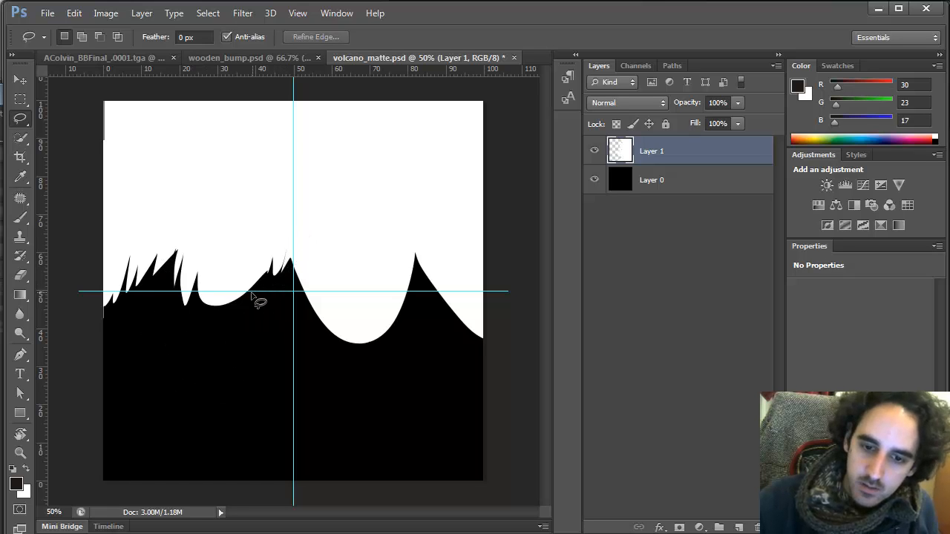
drag(255, 312, 307, 318)
key(alt+BackSpace)
key(ctrl+d)
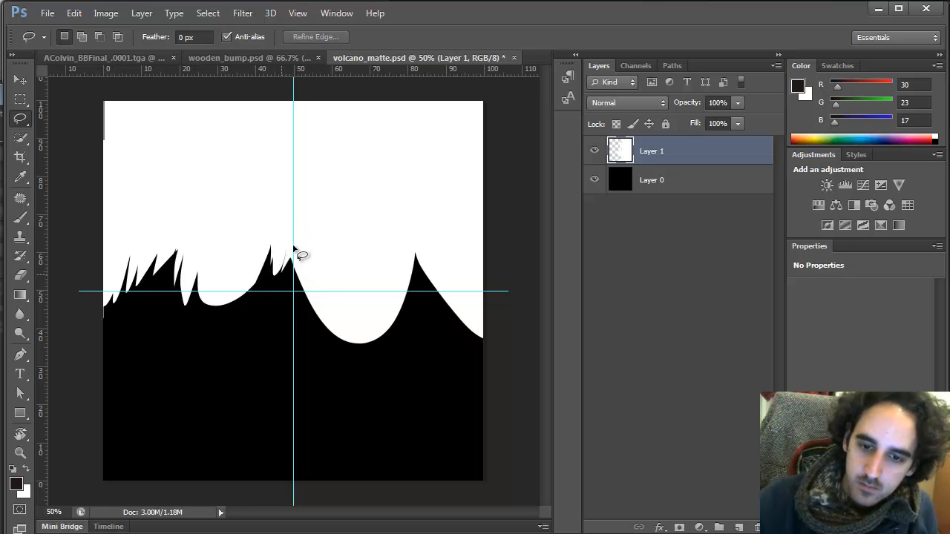
- Carve matching jagged drips of varied length into the right half of Layer 1's drip edge with freehand lasso selections
drag(343, 355, 373, 330)
key(alt+BackSpace)
key(ctrl+d)
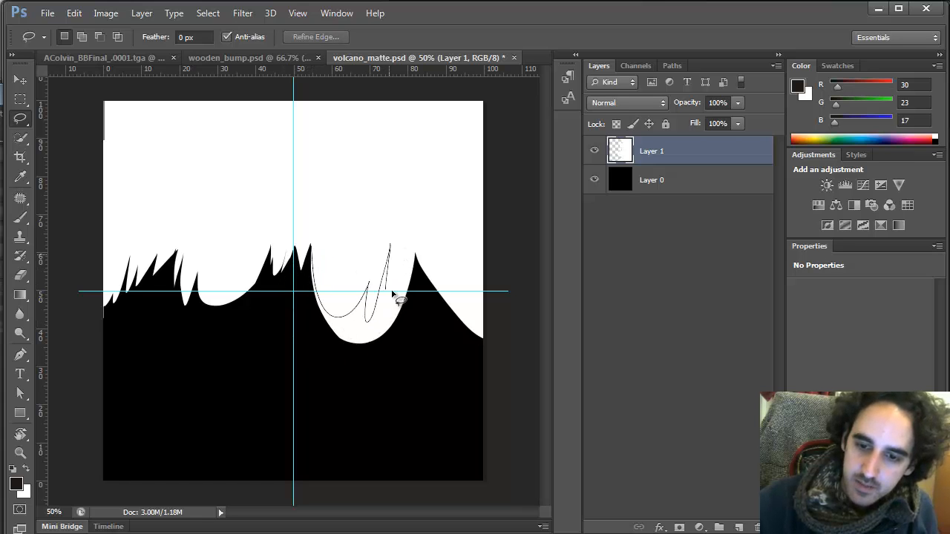
key(alt+BackSpace)
drag(363, 386, 433, 254)
key(ctrl+d)
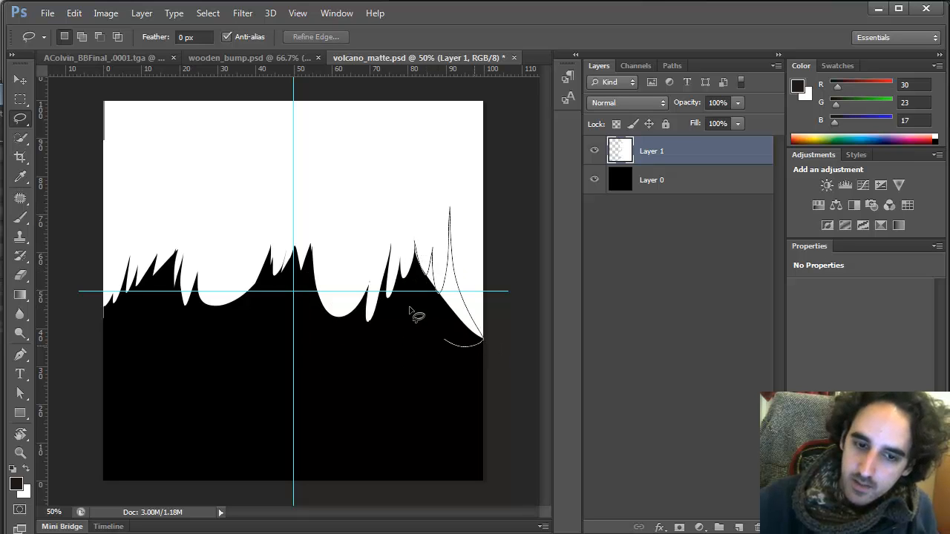
drag(411, 318, 497, 344)
key(alt+BackSpace)
key(ctrl+d)
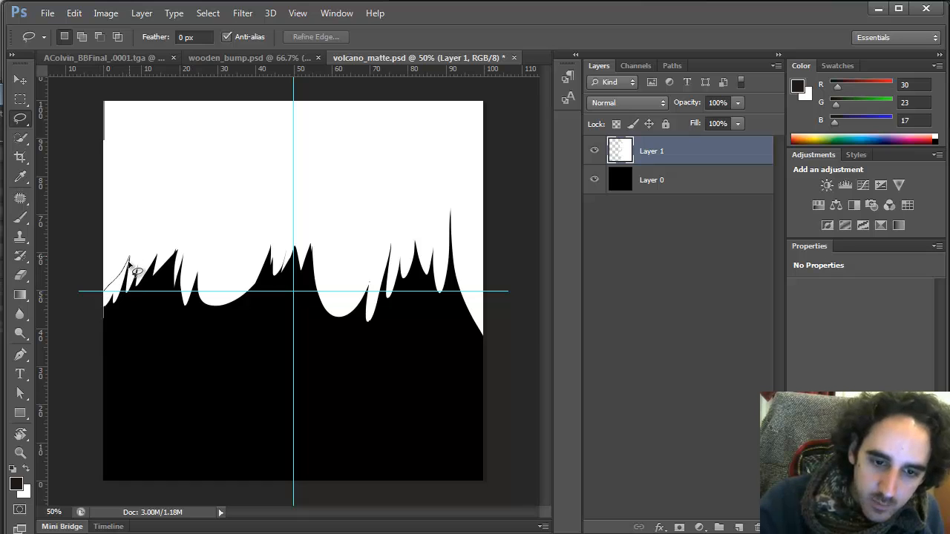
- Reshape the drip edge at both outer sides of the canvas to meet the guide at the same height for seamless tiling
drag(97, 319, 97, 317)
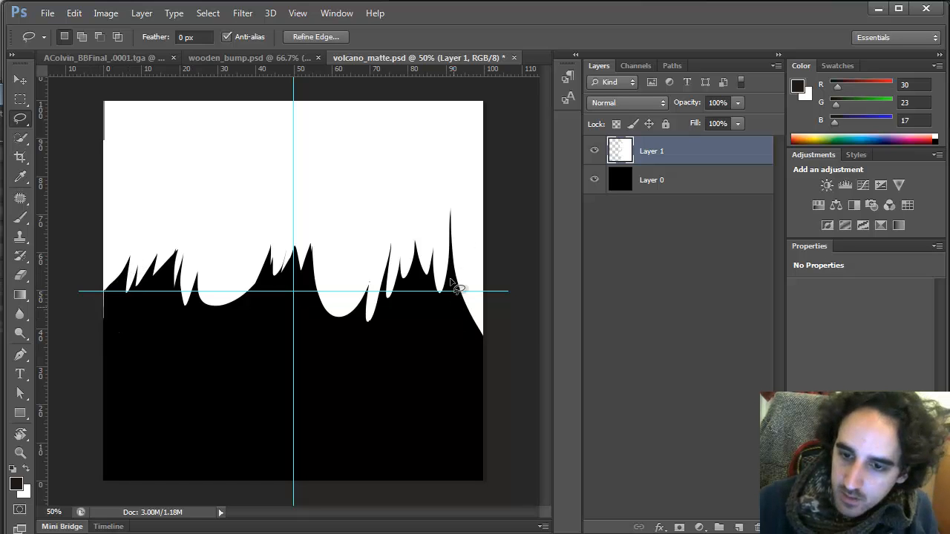
key(alt+BackSpace)
key(ctrl+d)
drag(464, 250, 451, 216)
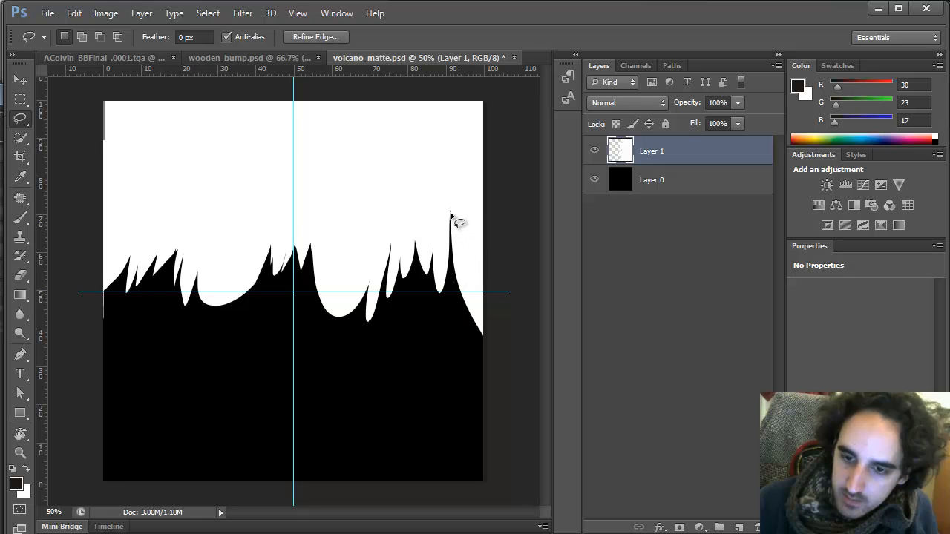
drag(480, 351, 455, 328)
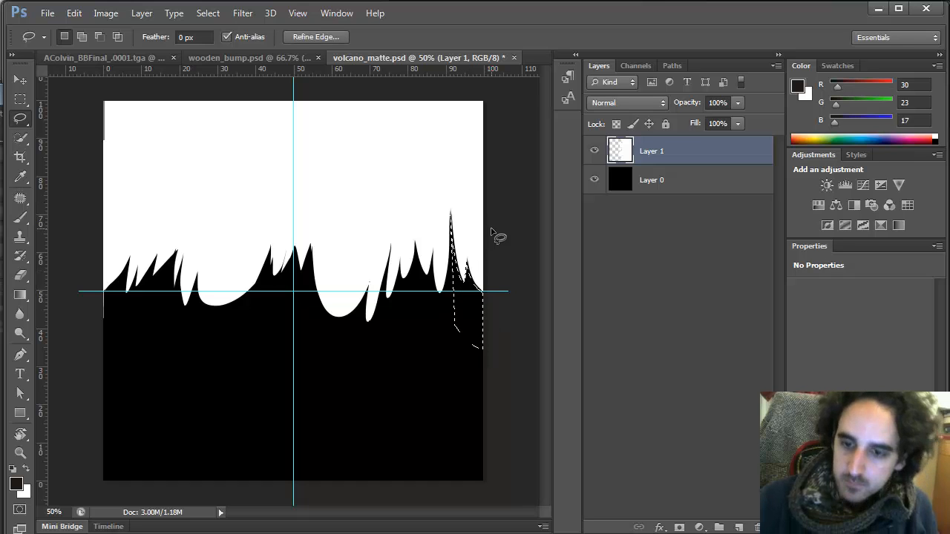
key(ctrl+d)
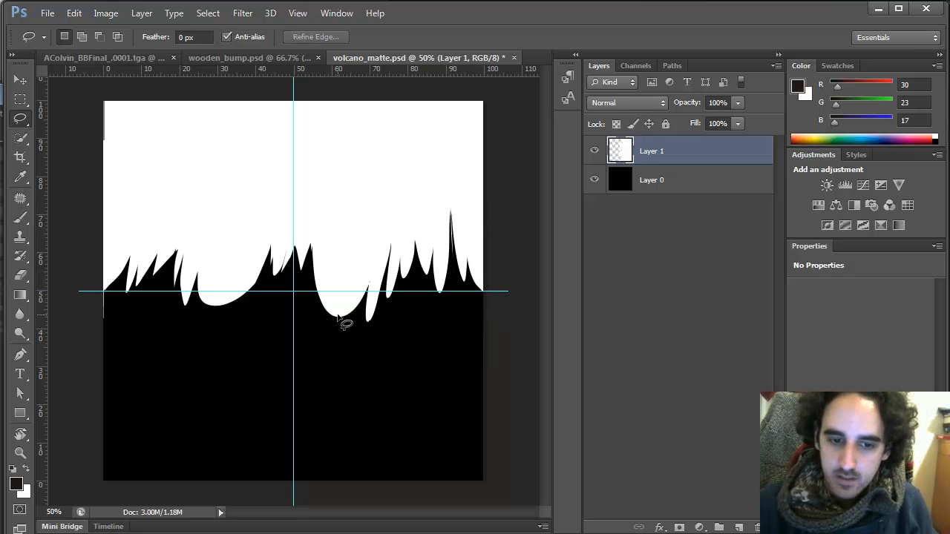
mouse_move(97, 359)
mouse_down()
mouse_move(95, 297)
mouse_move(111, 375)
mouse_up()
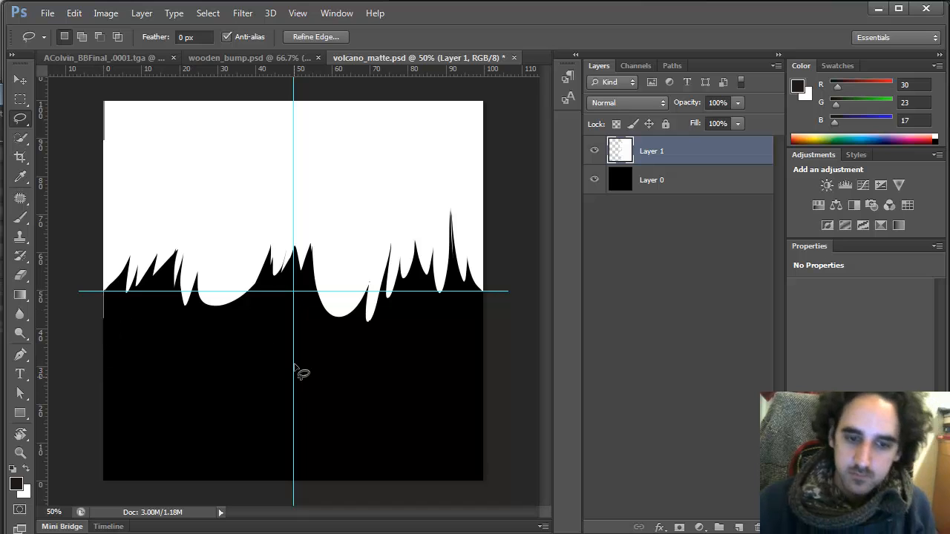
key(ctrl+d)
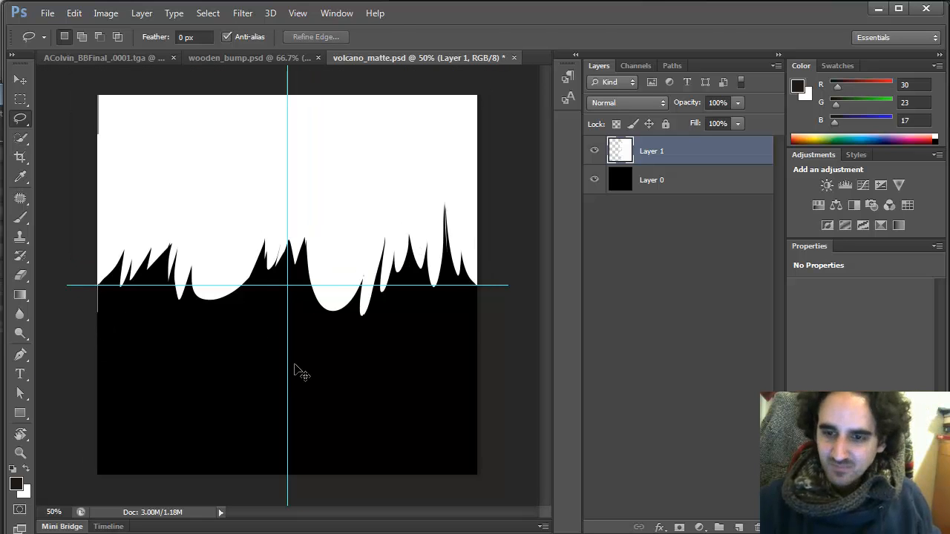
- Stretch Layer 1 slightly wider along the drip edge about its centre to cover the thin gaps at the canvas sides
key(ctrl+t)
alt+drag(487, 216, 492, 206)
key(Return)
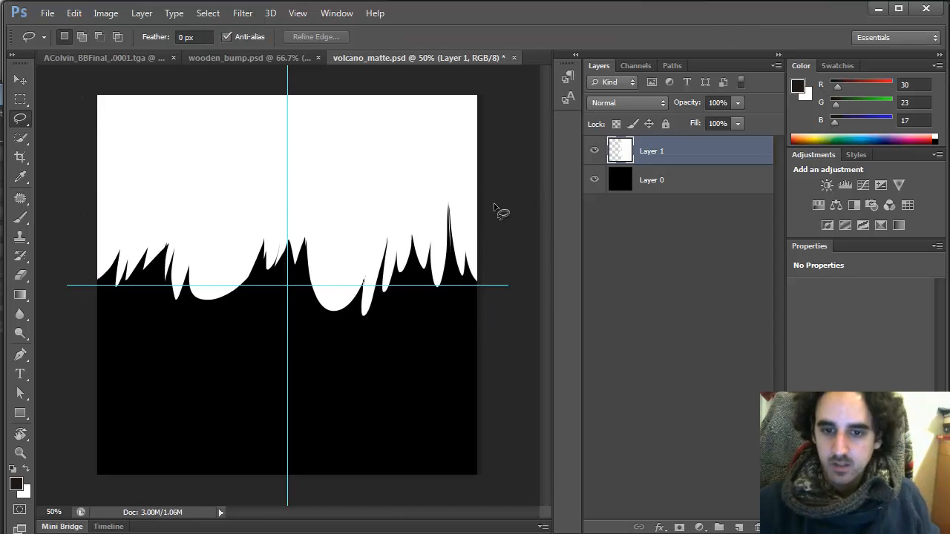
- Export the jagged matte for web as a quality 90 JPEG, overwriting volcano_matte.jpg in sourceimages
key(ctrl+alt+shift+s)
click(503, 484)
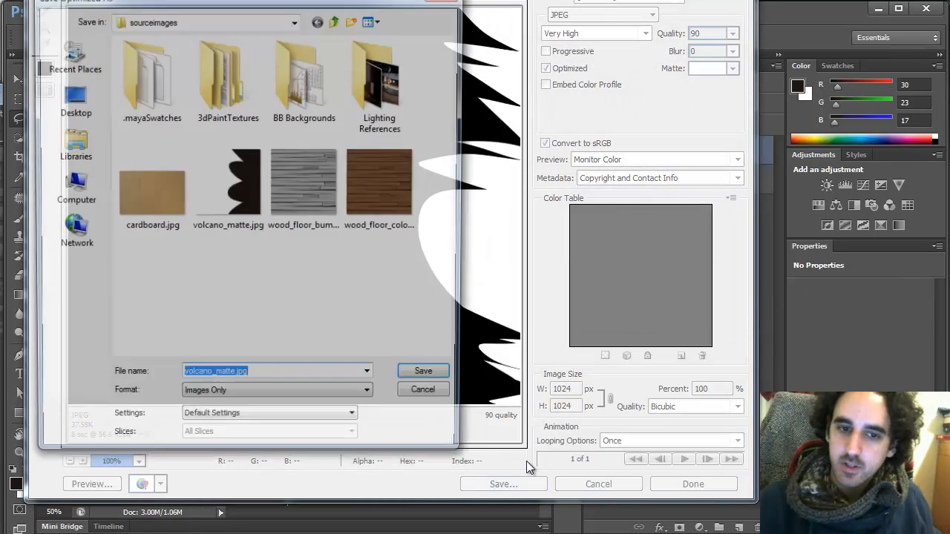
double_click(250, 190)
click(499, 266)
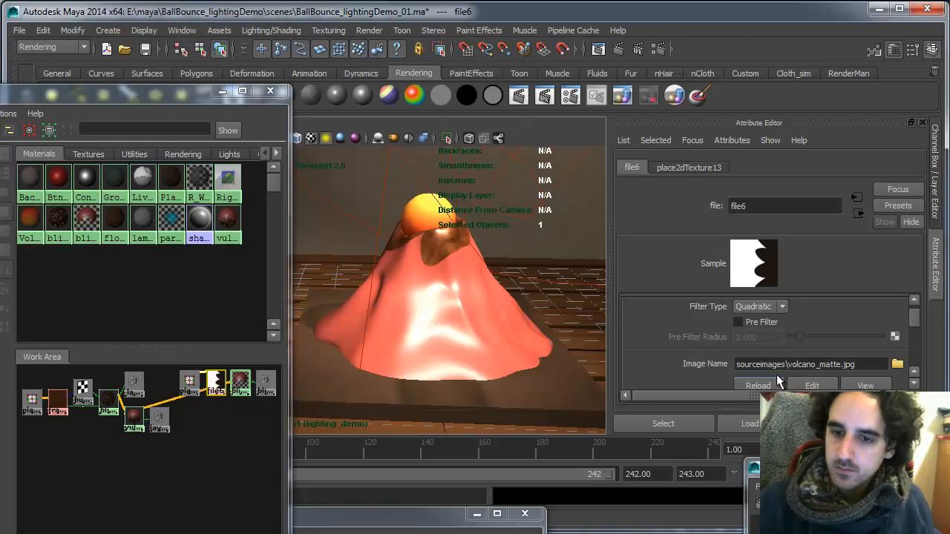
- In Maya, reload the file6 matte image, inspect the drips on the volcano from closer up, and return to Photoshop
click(777, 381)
alt+drag(577, 337, 605, 378)
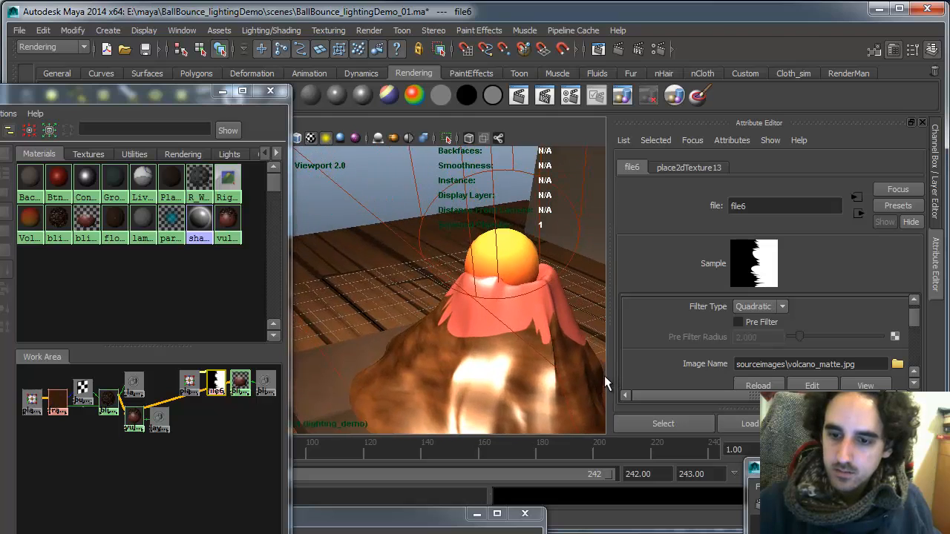
key(alt+Tab)
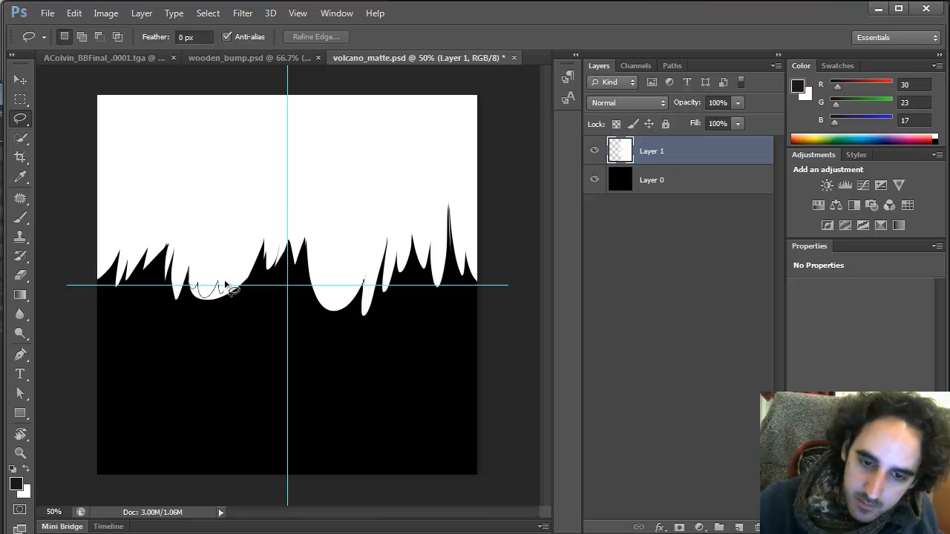
- Break the two broad rounded drips of Layer 1 into smaller drips with combined lasso selections, and compare with the volcano in Maya
drag(259, 285, 187, 282)
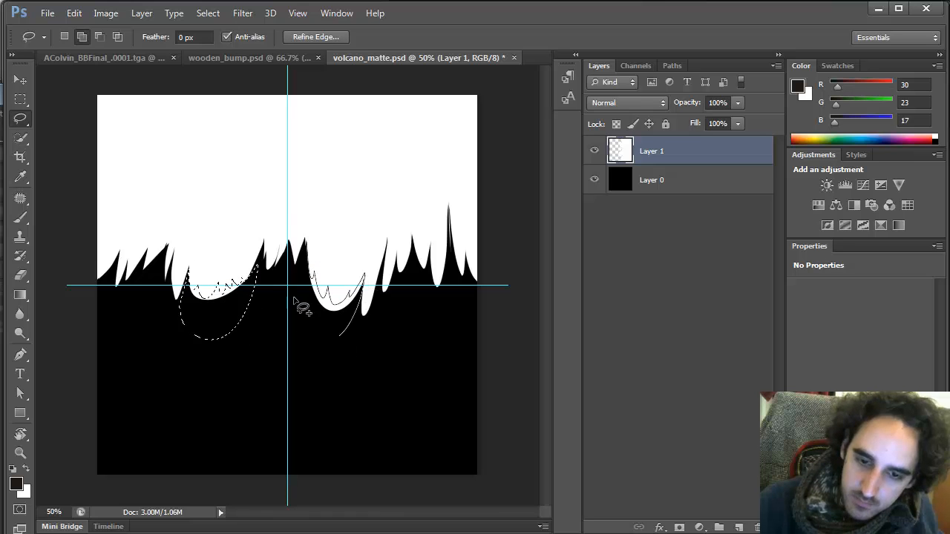
shift+drag(297, 325, 304, 276)
click(512, 366)
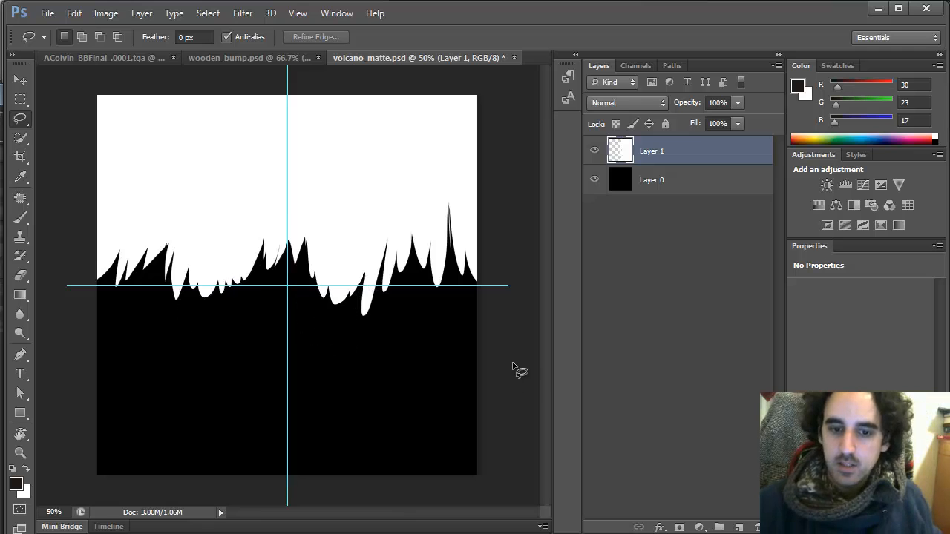
key(alt+Tab)
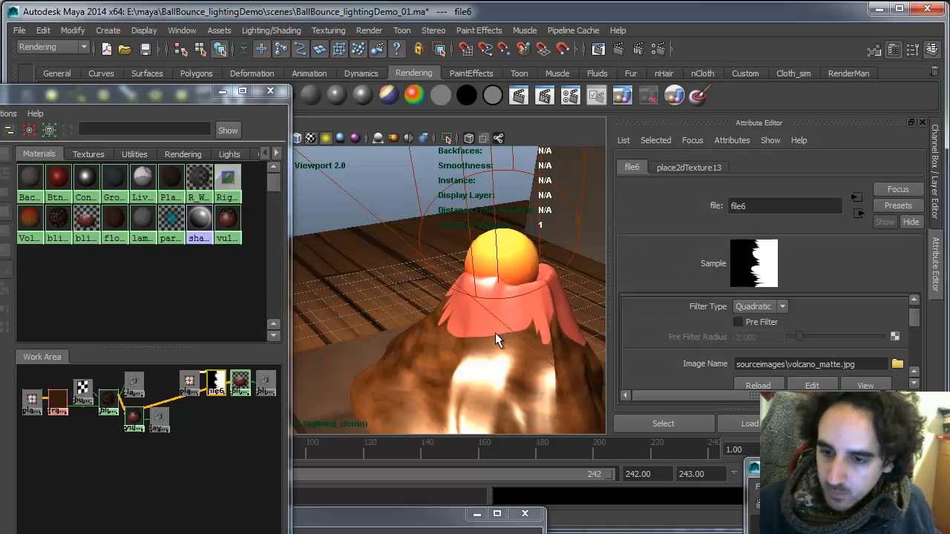
key(alt+Tab)
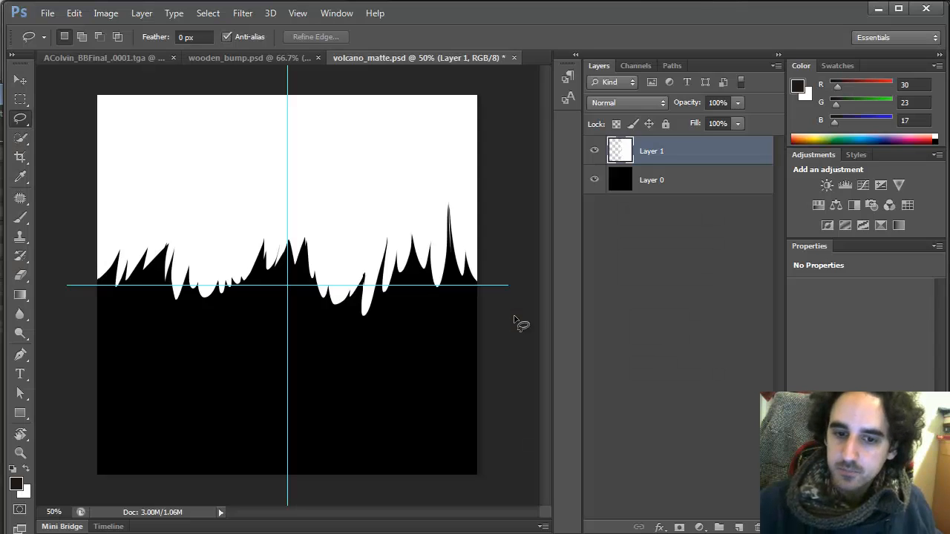
- Add a white Outer Glow with a size of 16 px to Layer 1 to soften the drip edges
double_click(723, 144)
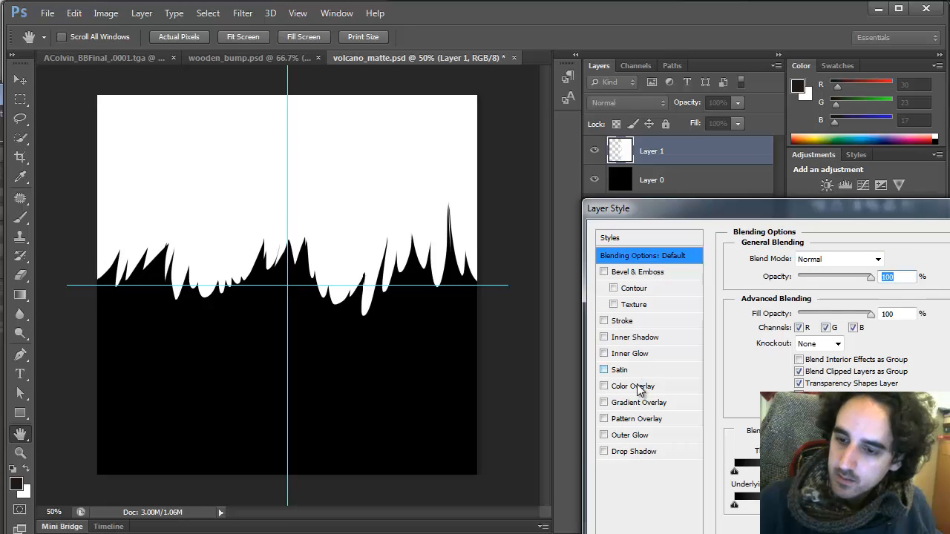
click(636, 355)
click(604, 354)
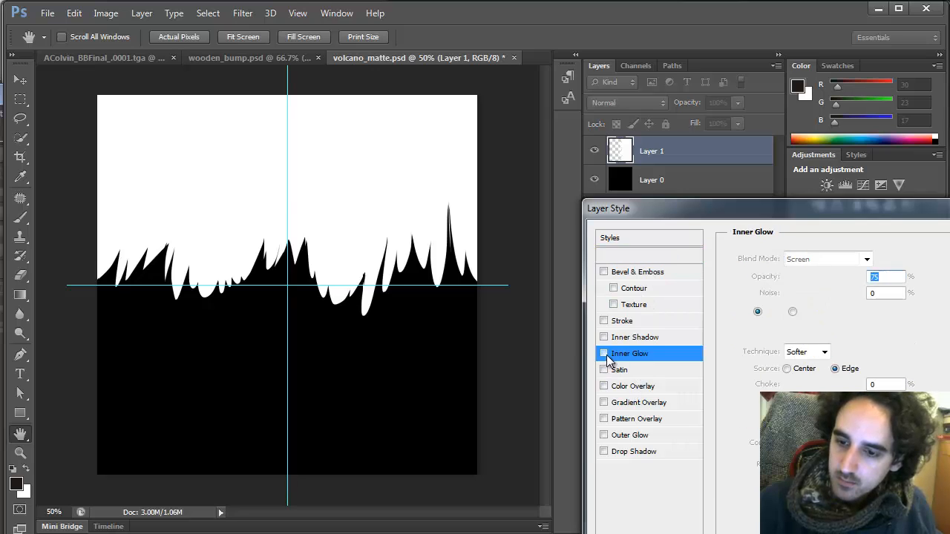
click(604, 435)
click(653, 437)
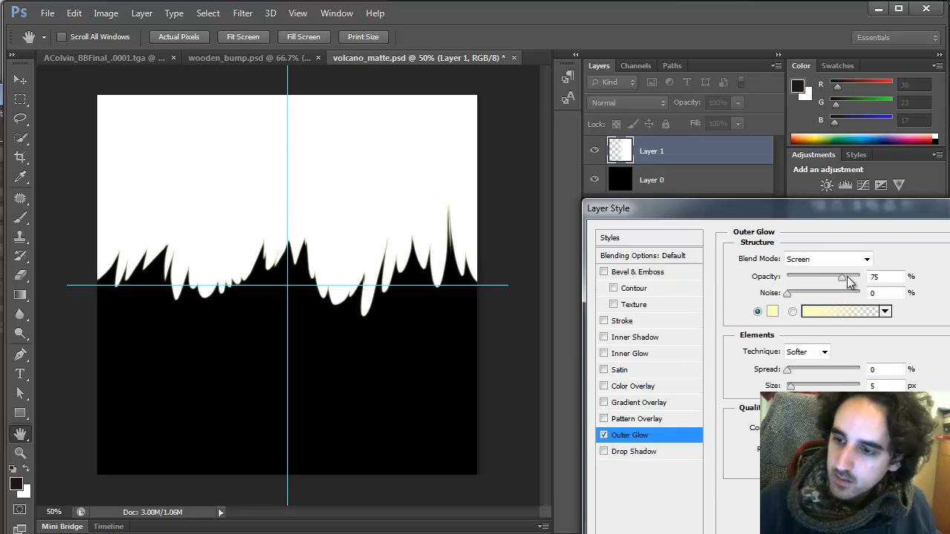
click(776, 311)
click(454, 130)
click(831, 121)
drag(791, 387, 796, 389)
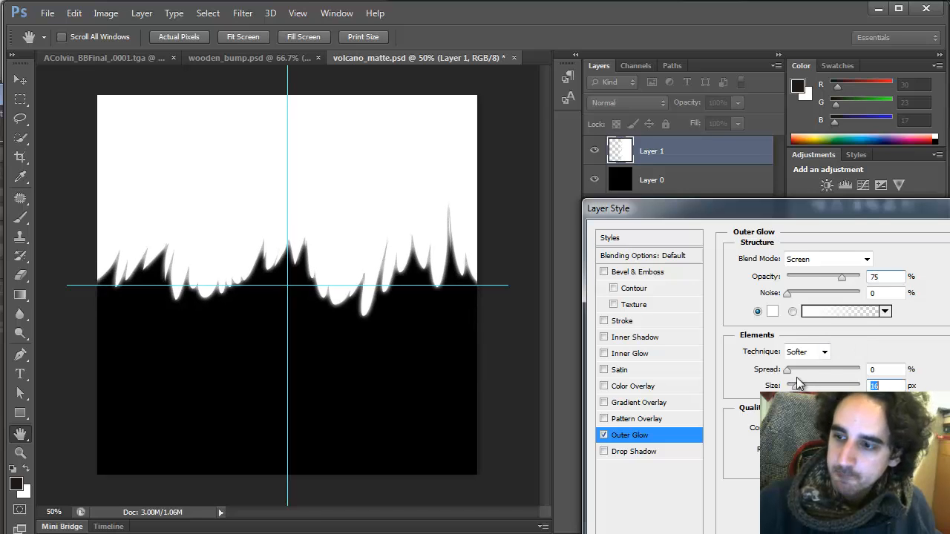
key(Return)
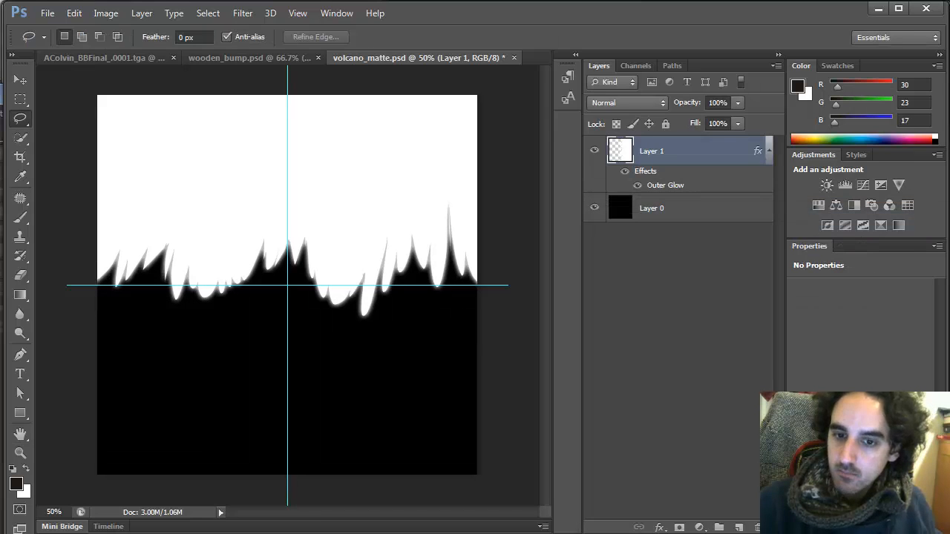
- Export the glow-softened matte for web as a quality 90 JPEG, overwriting volcano_matte.jpg in sourceimages
key(alt+Tab)
key(alt+Tab)
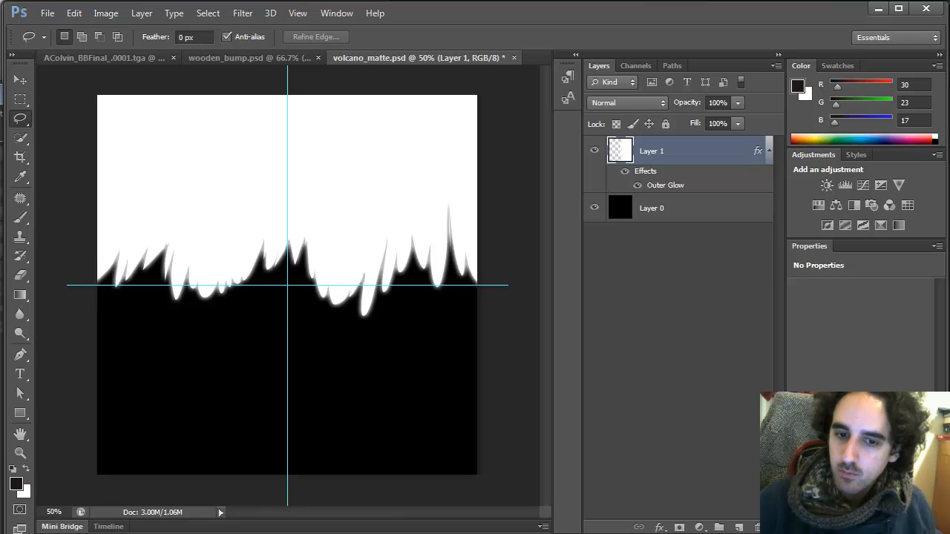
key(ctrl+alt+shift+s)
click(535, 481)
click(227, 186)
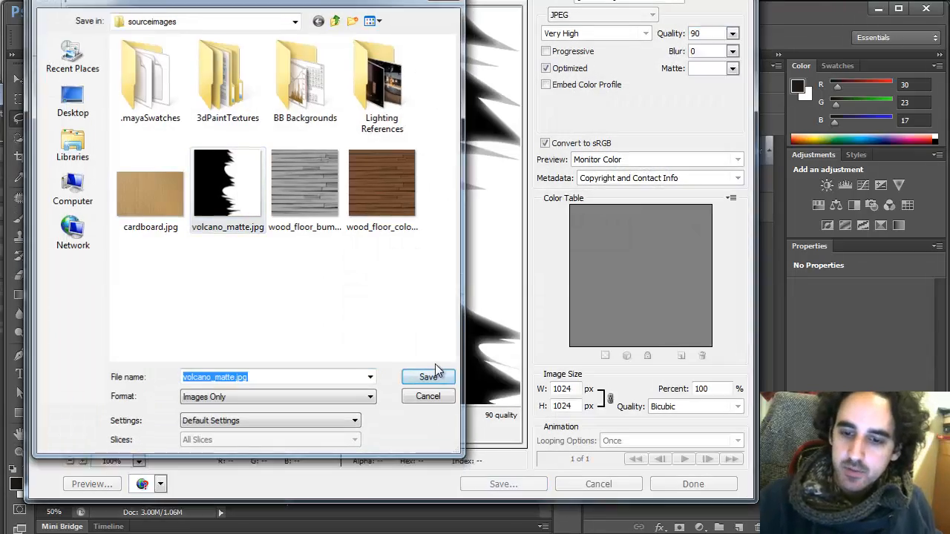
click(432, 375)
click(494, 265)
- Switch to Maya, reload the file6 matte image, inspect the softened drips around the volcano from several angles, and return to Photoshop
key(alt+Tab)
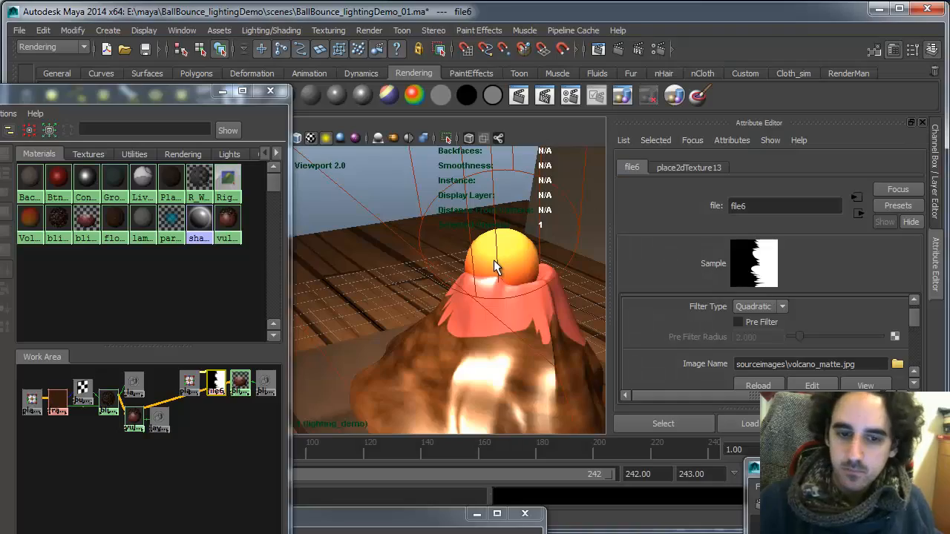
click(762, 377)
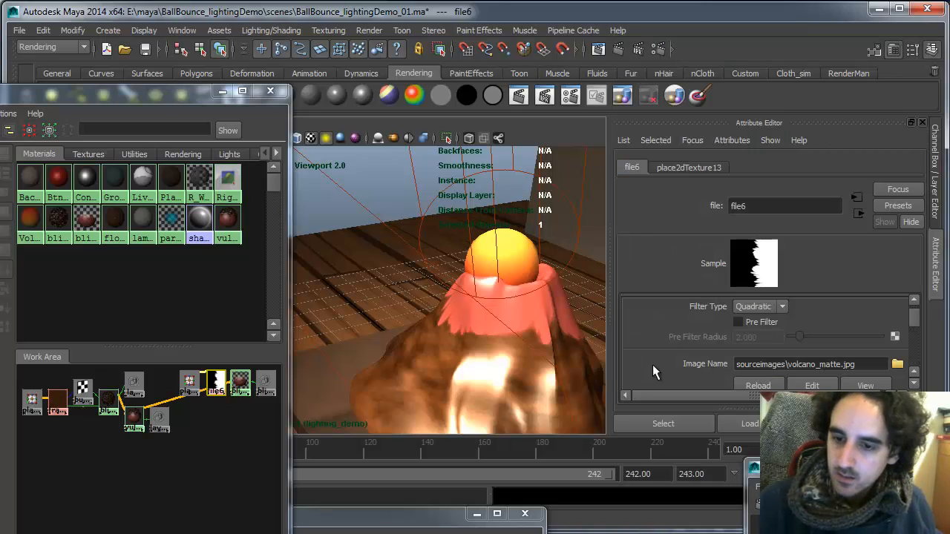
alt+middle_drag(552, 363, 517, 358)
alt+drag(517, 358, 590, 351)
alt+drag(509, 337, 518, 329)
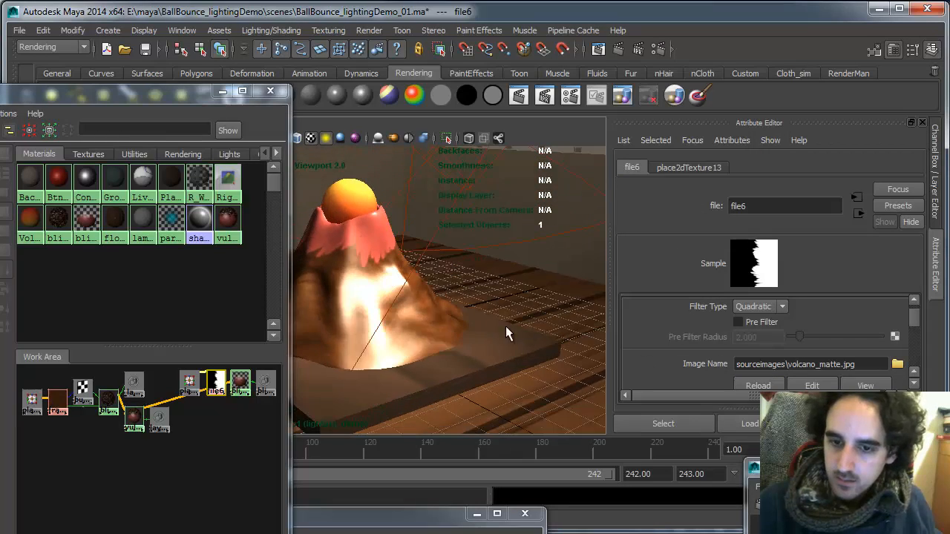
alt+middle_drag(518, 329, 546, 378)
alt+drag(546, 377, 505, 336)
alt+right_drag(505, 336, 561, 463)
alt+drag(576, 364, 553, 343)
key(alt+Tab)
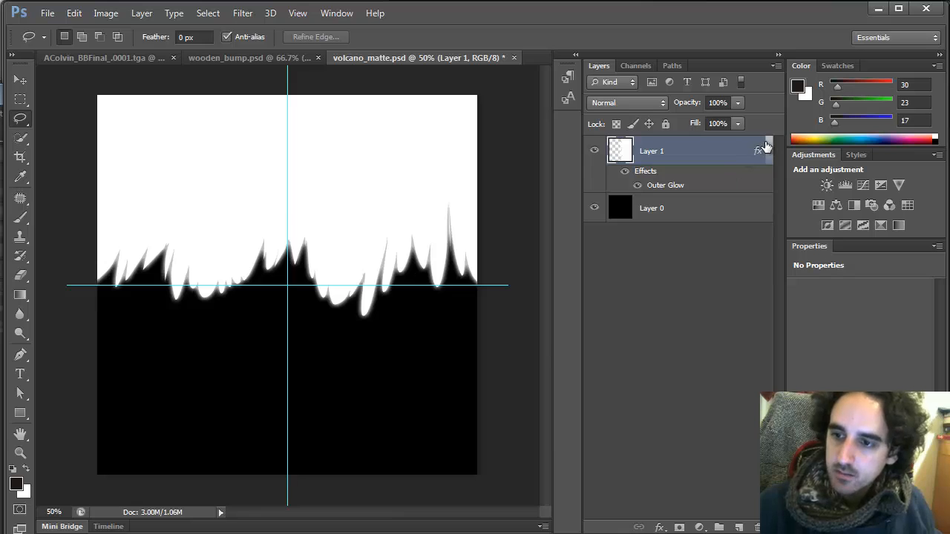
- Set Layer 1's Outer Glow to 100% opacity, 0% noise, 0% spread and a 7 px size
double_click(758, 150)
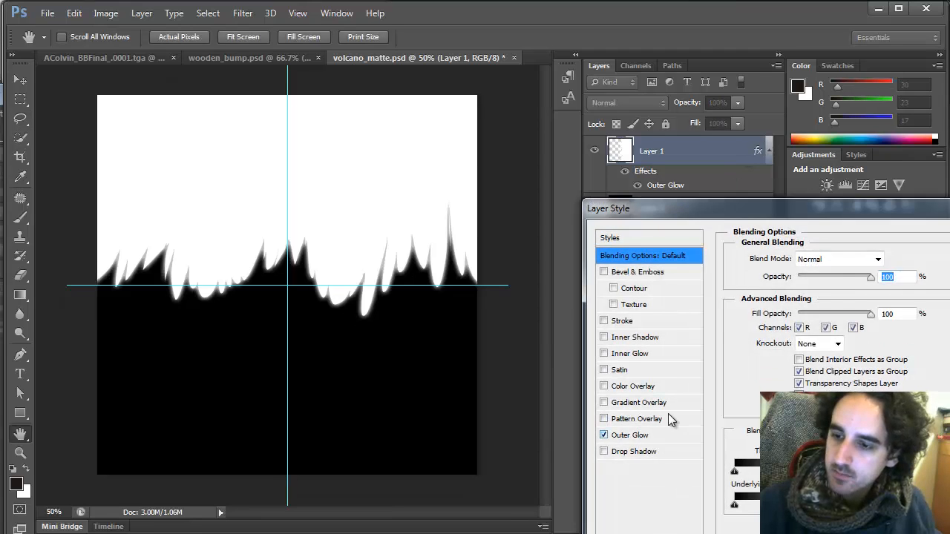
click(653, 436)
drag(848, 280, 874, 277)
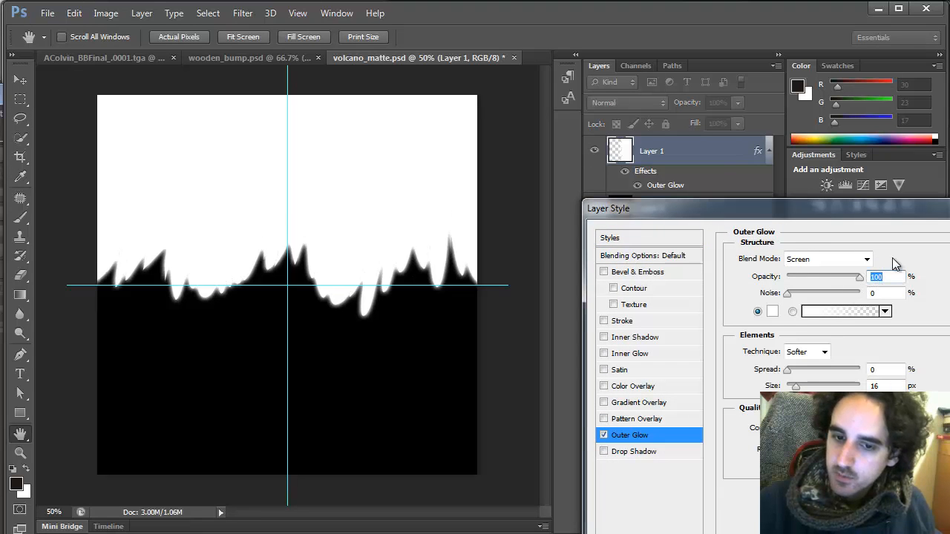
mouse_move(796, 385)
mouse_down()
mouse_move(788, 386)
mouse_move(812, 371)
mouse_move(785, 380)
mouse_up()
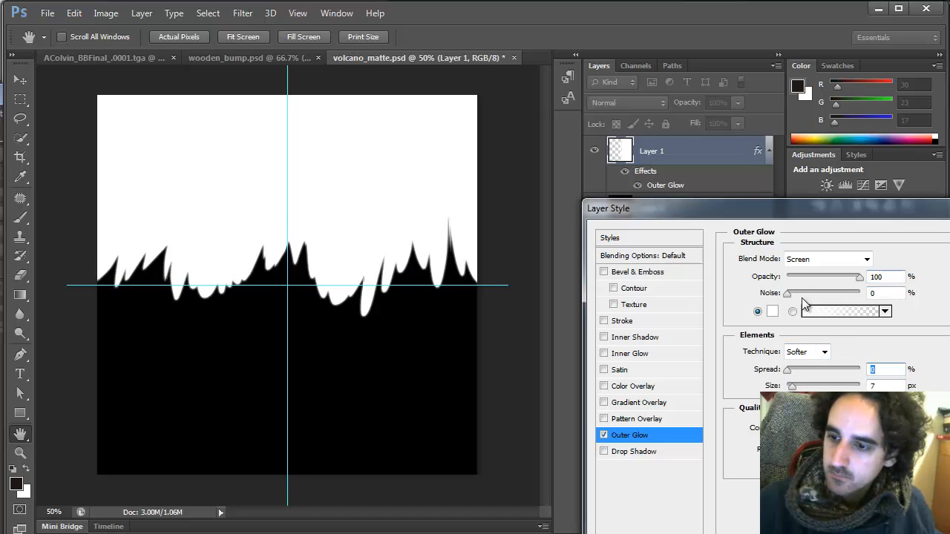
drag(788, 294, 765, 303)
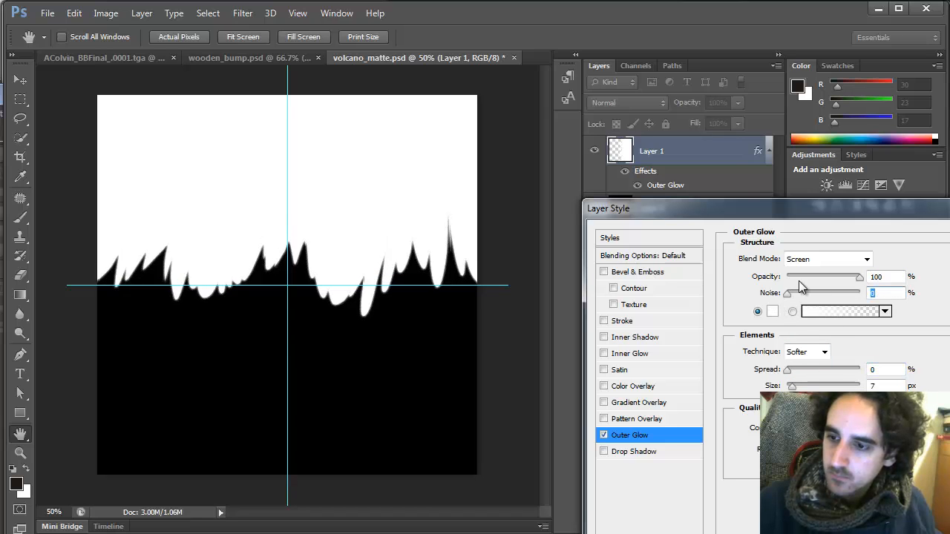
mouse_move(859, 282)
mouse_down()
mouse_move(812, 283)
mouse_move(872, 284)
mouse_up()
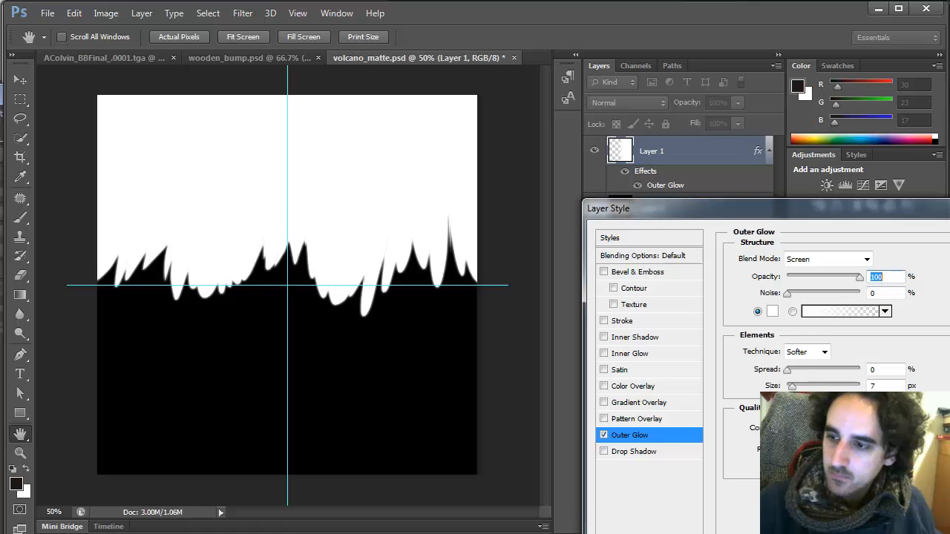
key(Return)
- Save the matte with the tighter glow for web as a quality 90 JPEG, replacing volcano_matte.jpg
key(ctrl+alt+shift+s)
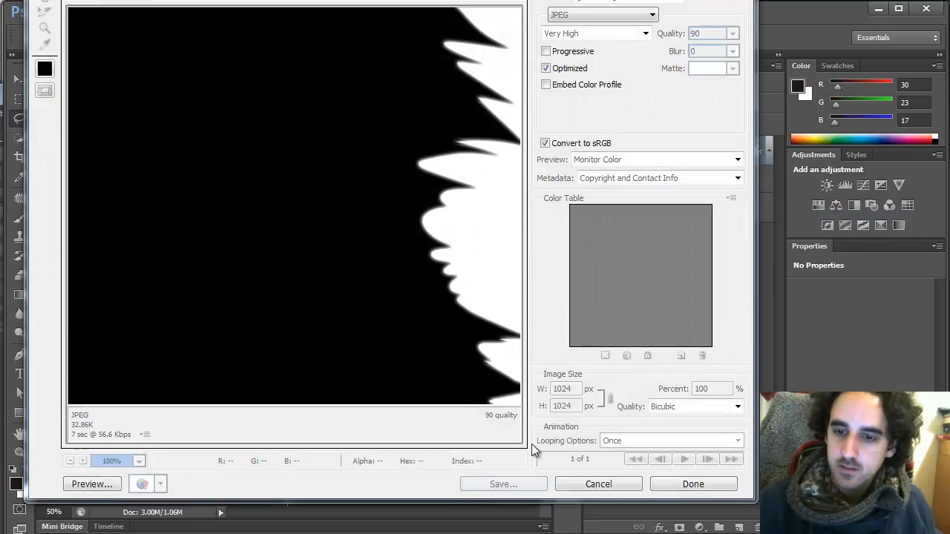
key(Return)
double_click(235, 194)
click(471, 269)
- In Maya, reload file6's matte image and render the scene with Maya Software to check the drips on the volcano
key(alt+Tab)
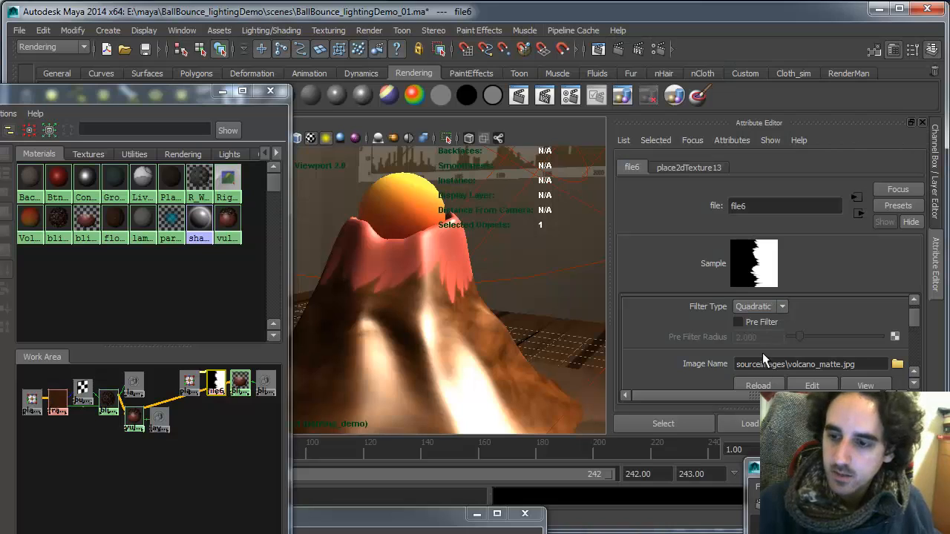
click(756, 380)
alt+drag(562, 343, 457, 311)
drag(167, 102, 216, 141)
drag(901, 461, 220, 54)
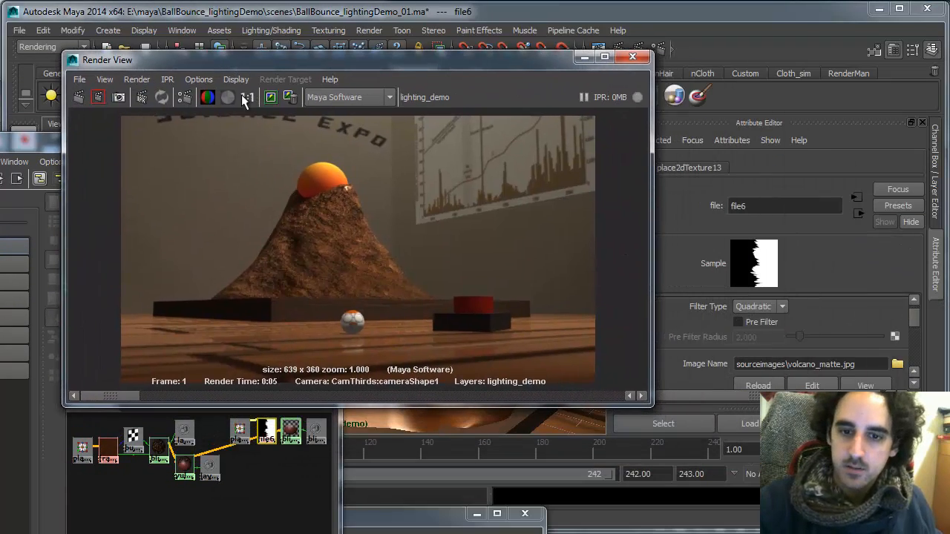
click(86, 97)
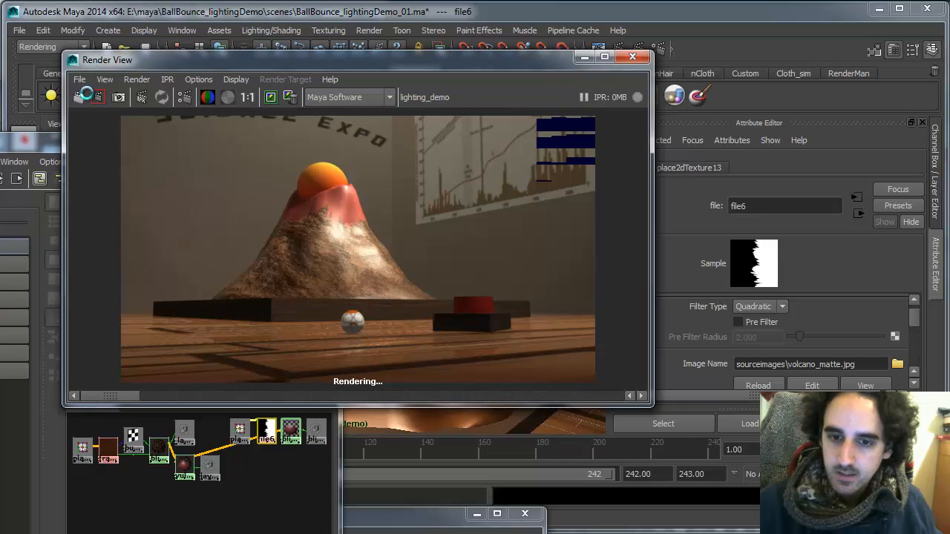
drag(125, 396, 140, 373)
drag(369, 72, 633, 136)
- Select the vulcano_mat layered shader and rearrange the Hypershade graph so vulcano_mat and blinn11 sit below blinn12
click(185, 461)
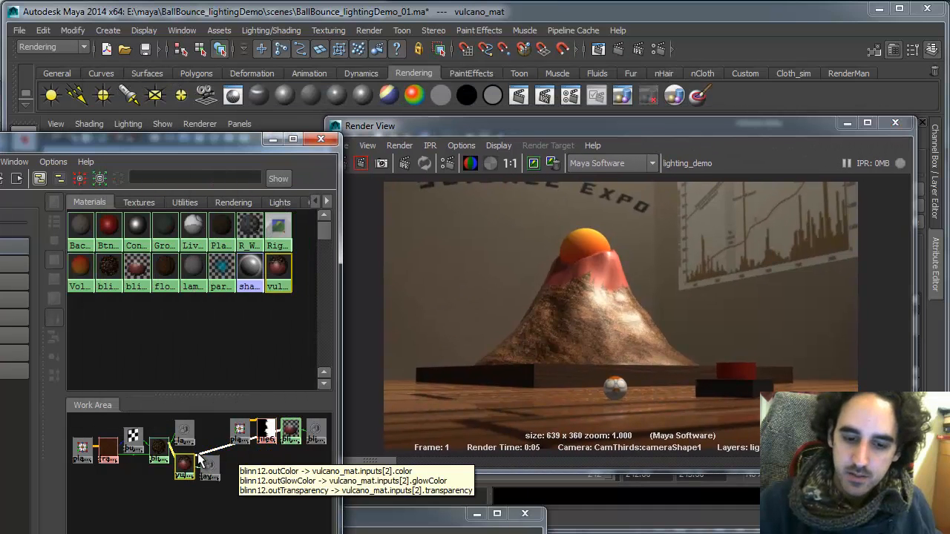
drag(638, 141, 653, 497)
scroll(276, 504, up, 4)
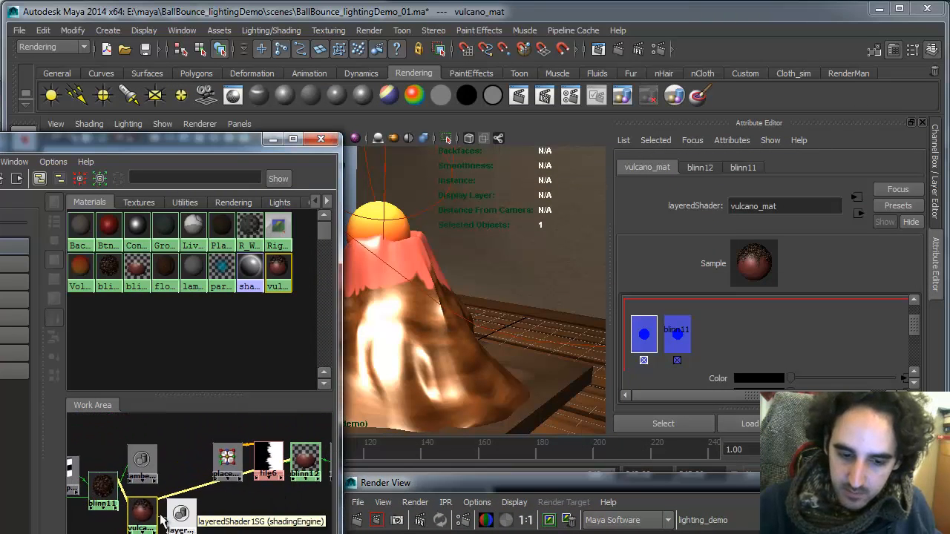
drag(141, 510, 303, 511)
drag(104, 491, 248, 520)
click(301, 515)
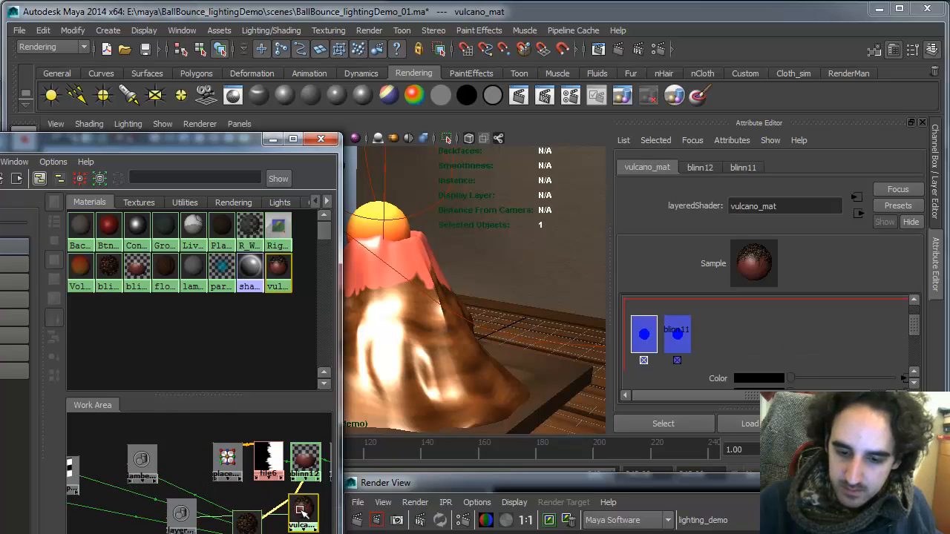
alt+middle_drag(308, 508, 245, 519)
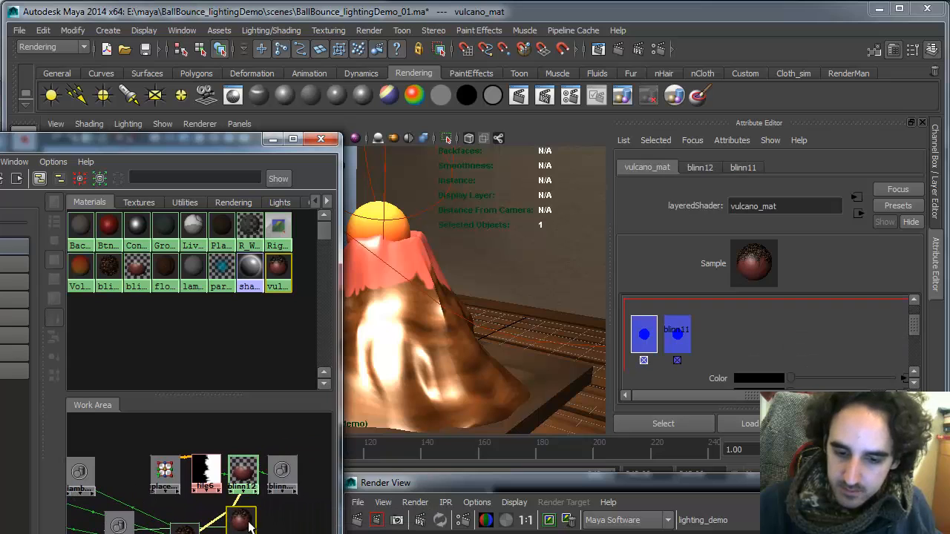
- Connect the color output of the file6 matte to the specular color of blinn12
click(242, 467)
click(165, 469)
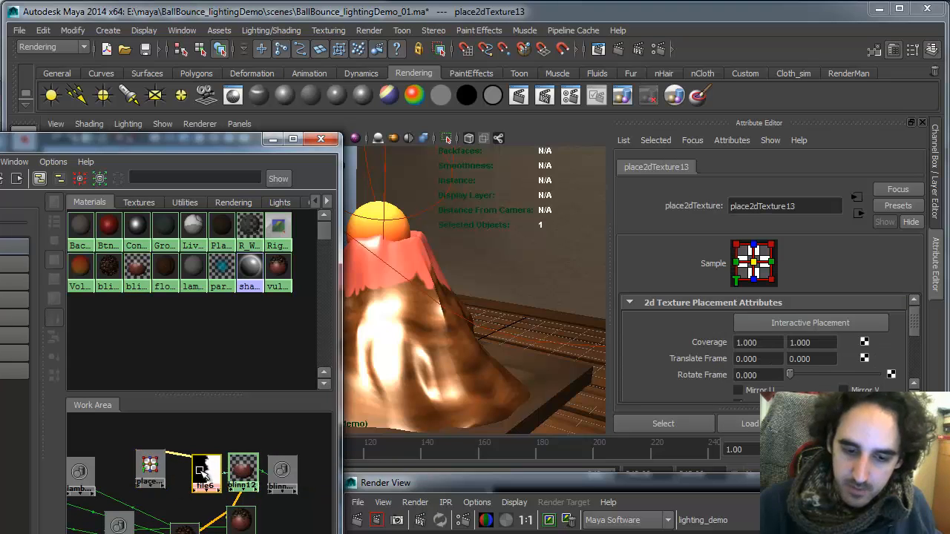
click(201, 468)
alt+middle_drag(232, 465, 236, 505)
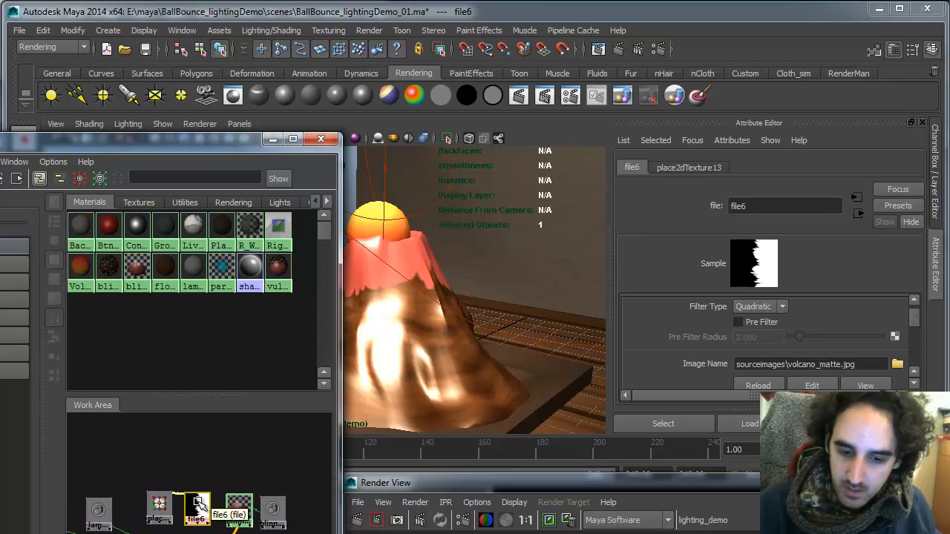
middle_drag(198, 506, 243, 512)
click(274, 530)
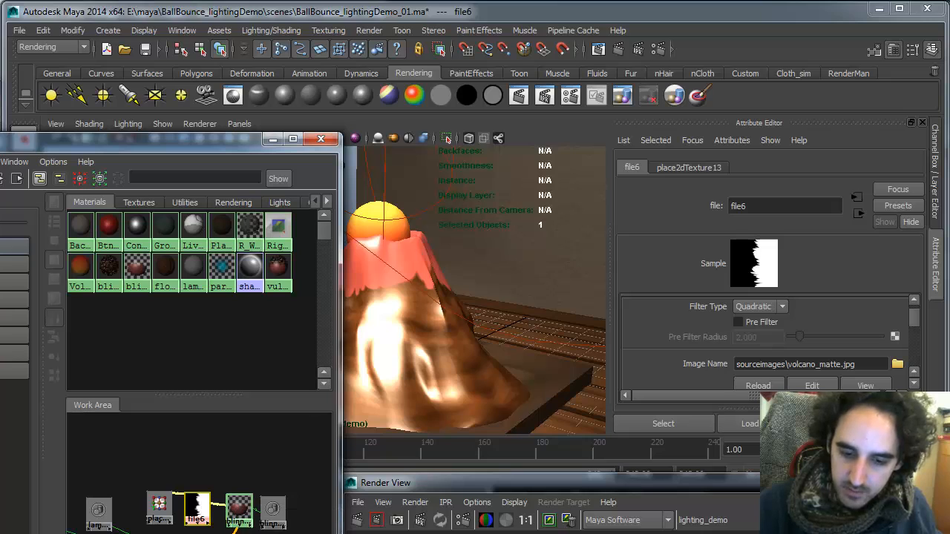
- Render the scene again to check the volcano's highlights with the matte driving the specular color
drag(454, 483, 356, 174)
click(279, 210)
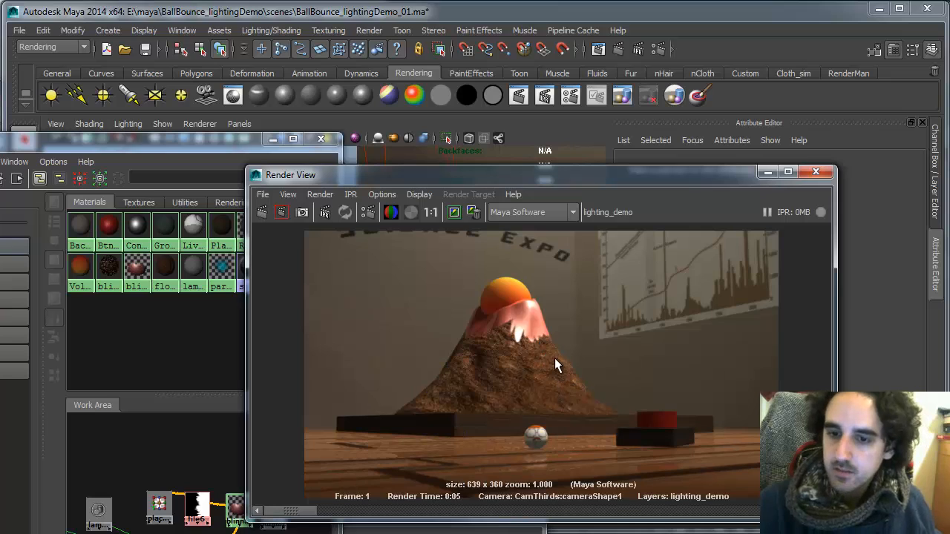
drag(310, 512, 274, 516)
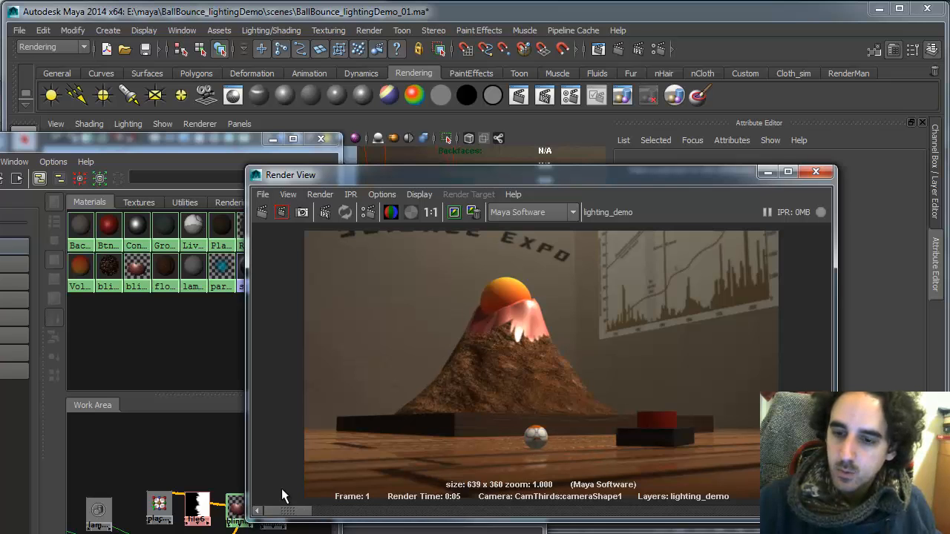
- Set blinn12's eccentricity to 0.162 and its specular roll off to 0.803
click(108, 266)
mouse_move(705, 176)
mouse_down()
mouse_move(458, 414)
mouse_move(435, 375)
mouse_up()
drag(913, 314, 915, 347)
mouse_move(815, 331)
mouse_down()
mouse_move(804, 328)
mouse_move(865, 347)
mouse_up()
drag(360, 367, 342, 512)
click(242, 512)
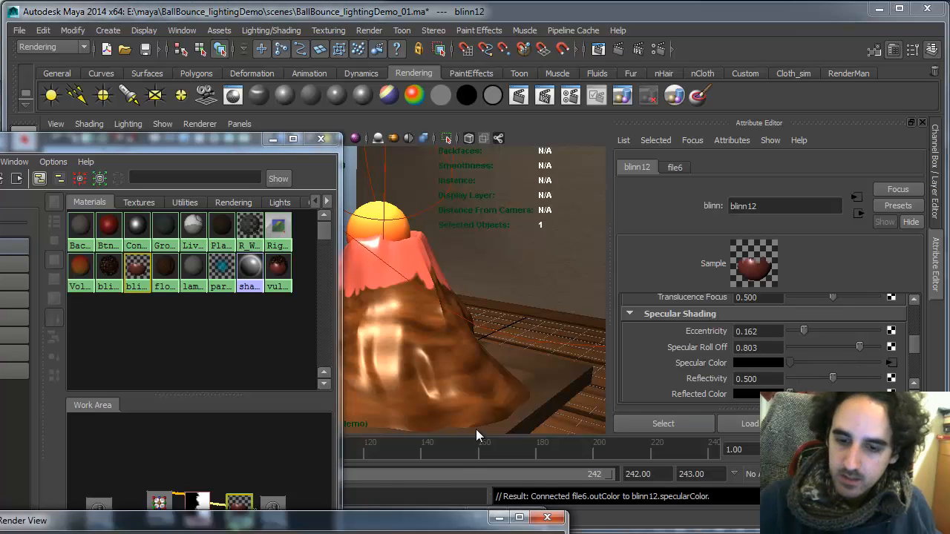
- Render the adjusted reddish Blinn and place the render beside the Hypershade
drag(398, 513, 526, 146)
click(104, 184)
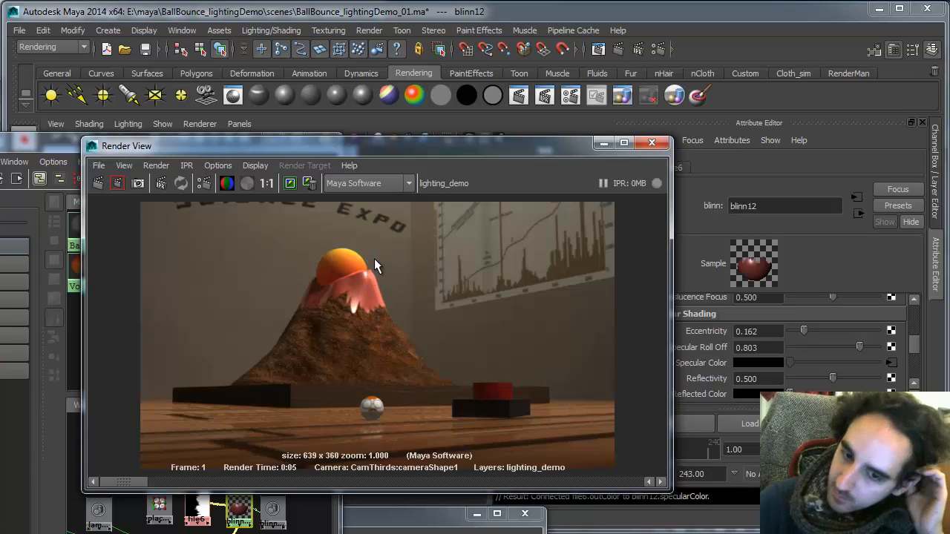
drag(328, 147, 633, 132)
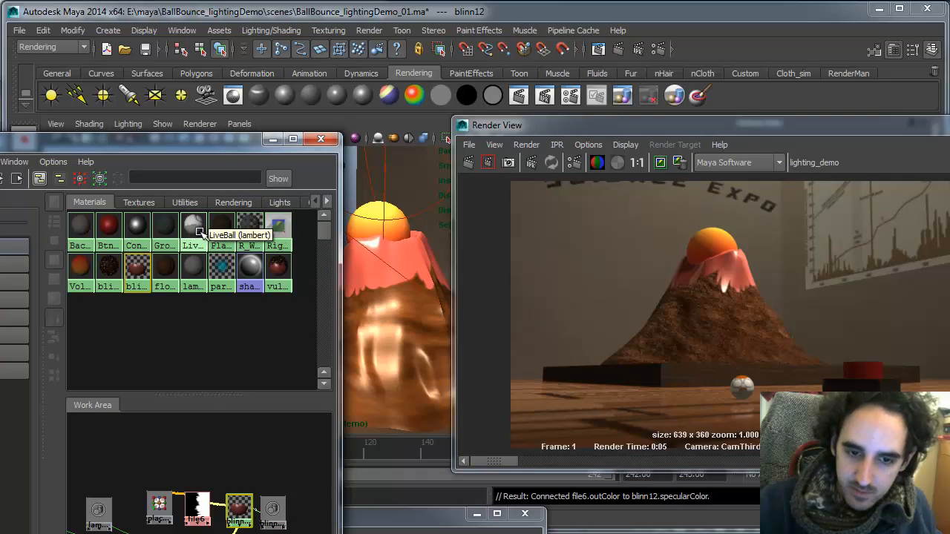
- Graph the floor material's input and output connections in the Hypershade together with those of blinn12
click(166, 269)
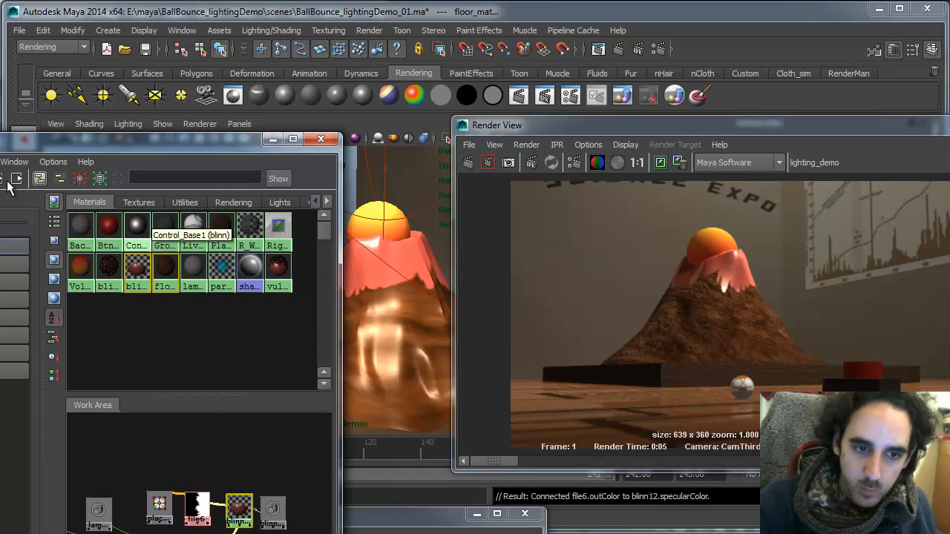
click(16, 178)
click(295, 482)
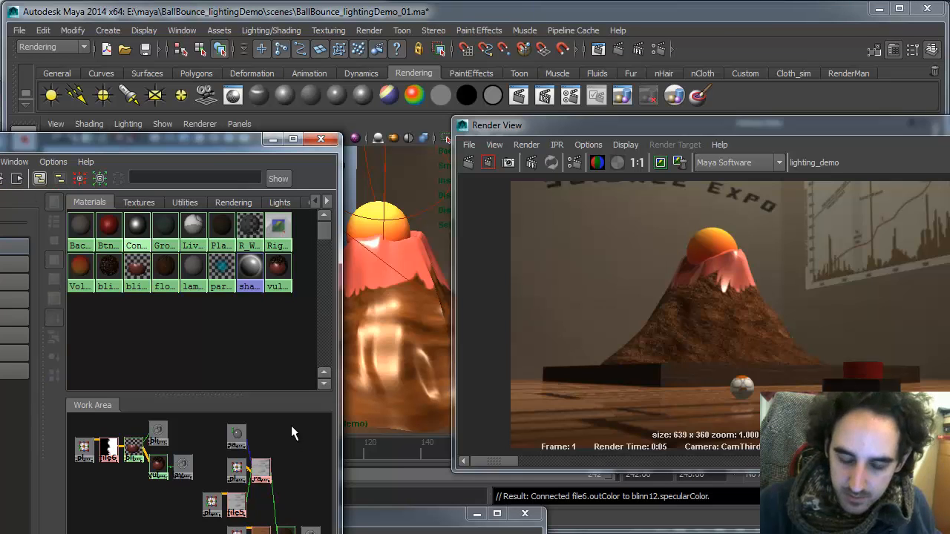
- Duplicate the floor material's samplerInfo1 and ramp4 nodes by copying and pasting them into the Hypershade graph
click(236, 437)
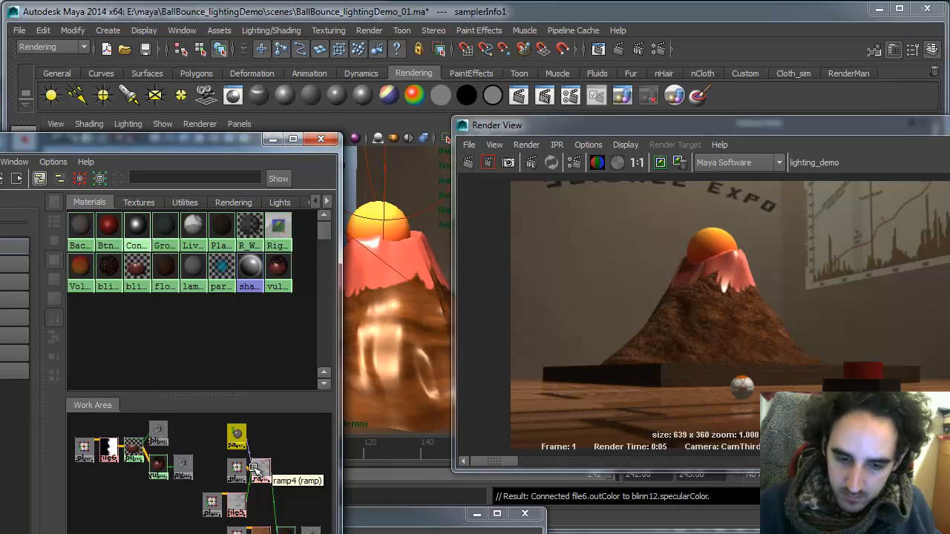
click(259, 471)
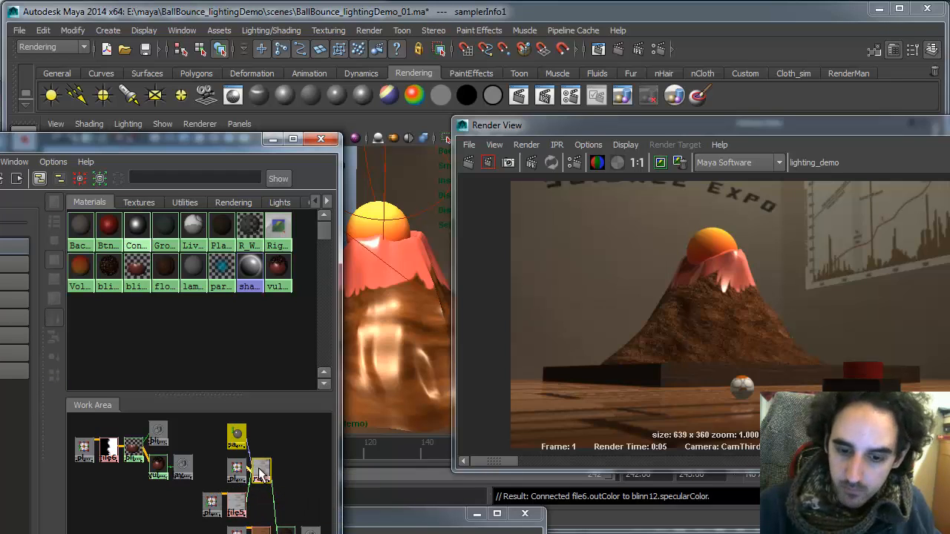
scroll(250, 491, up, 3)
alt+middle_drag(217, 517, 265, 503)
alt+right_drag(265, 502, 275, 533)
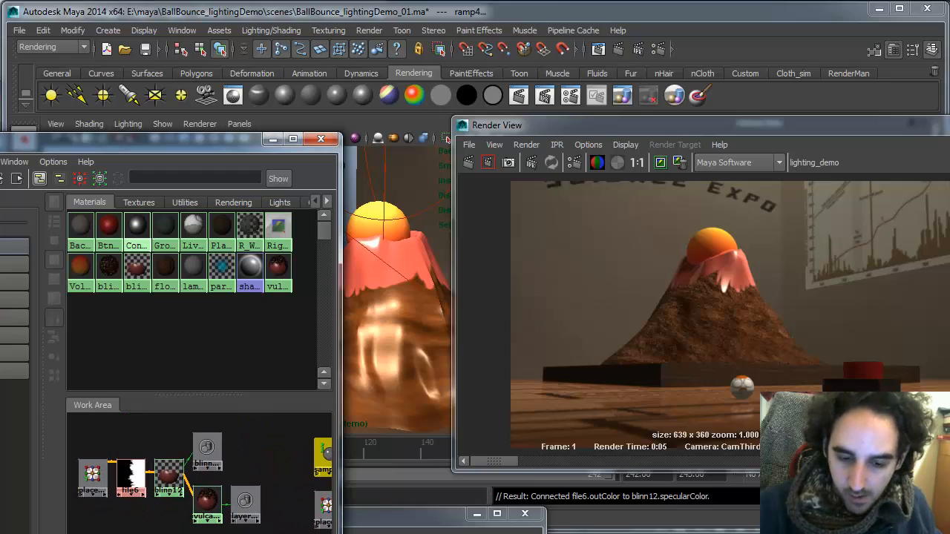
alt+middle_drag(111, 418, 169, 448)
key(ctrl+v)
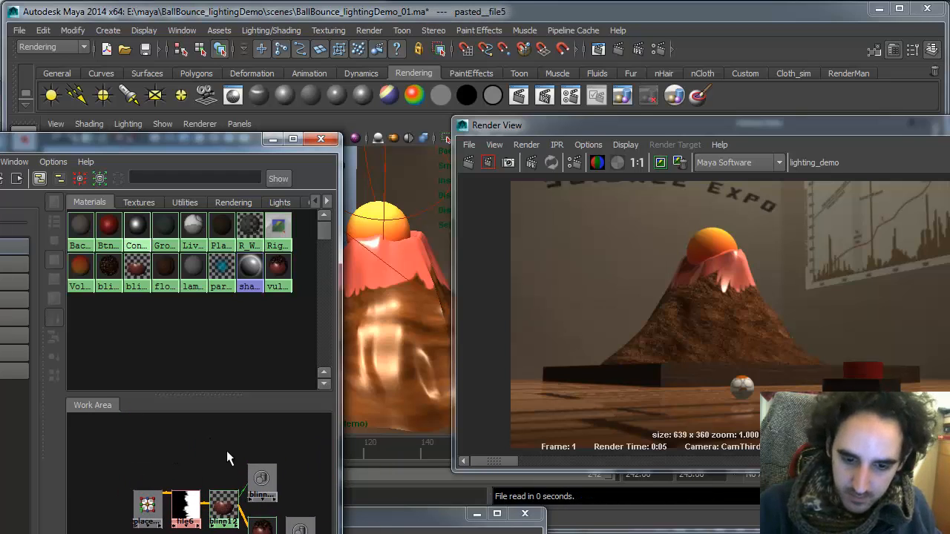
- Duplicate the samplerInfo and ramp4 nodes without their network and place the copies beside blinn12's nodes
alt+right_drag(244, 457, 202, 444)
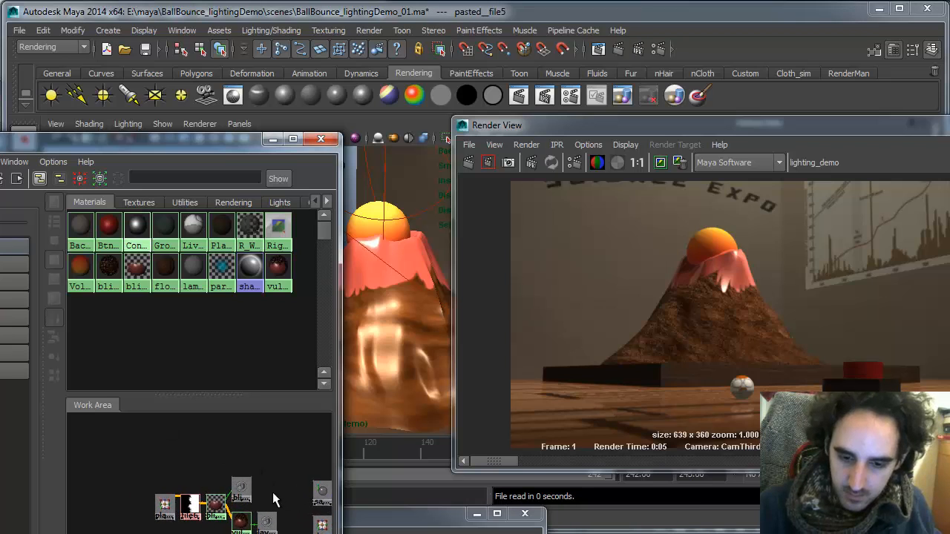
alt+middle_drag(278, 500, 131, 483)
click(181, 474)
shift+click(208, 510)
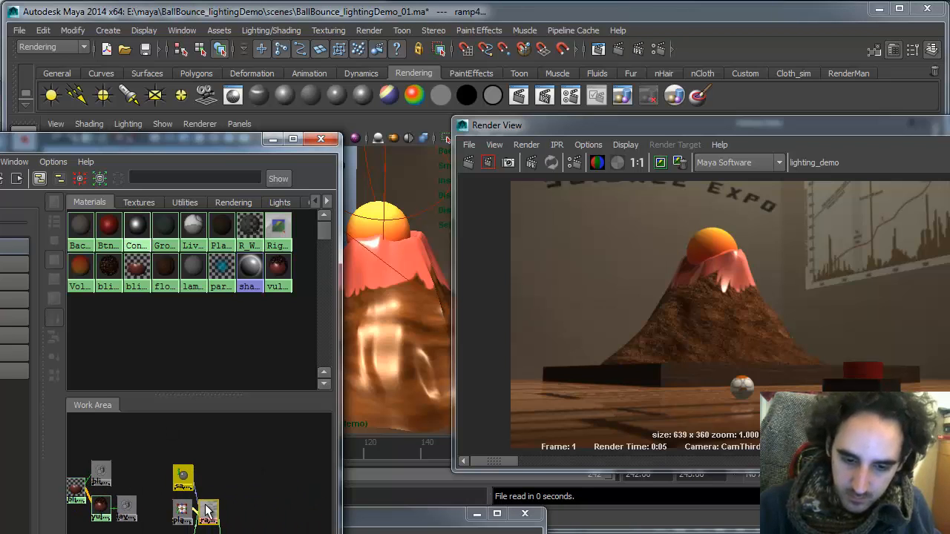
alt+middle_drag(229, 528, 285, 528)
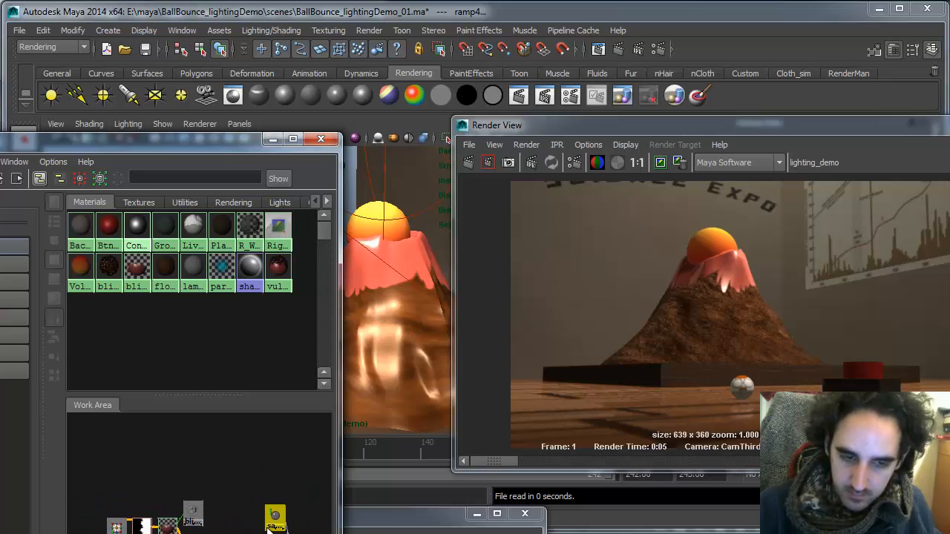
mouse_move(0, 301)
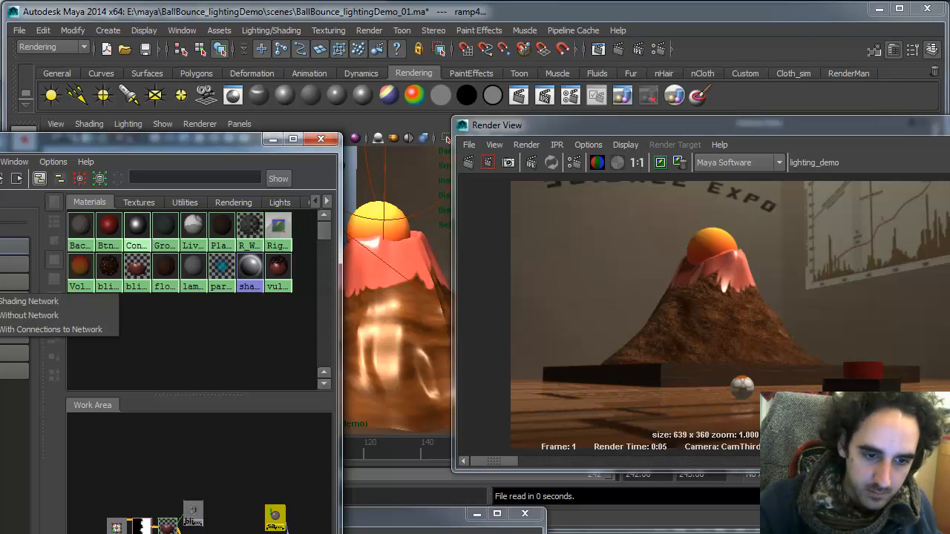
click(49, 316)
drag(79, 426, 156, 471)
alt+right_drag(157, 487, 250, 517)
alt+middle_drag(213, 518, 265, 494)
click(259, 460)
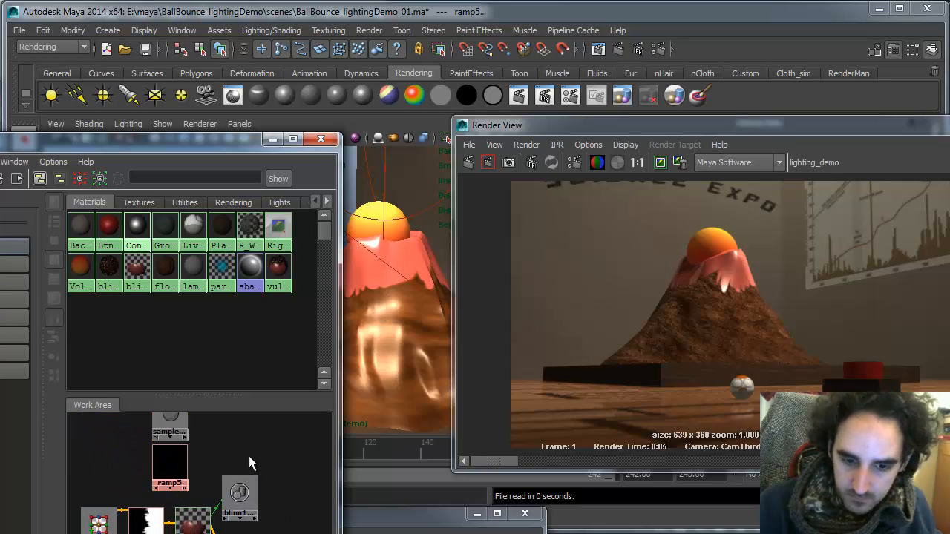
alt+middle_drag(195, 467, 167, 494)
middle_drag(150, 451, 148, 480)
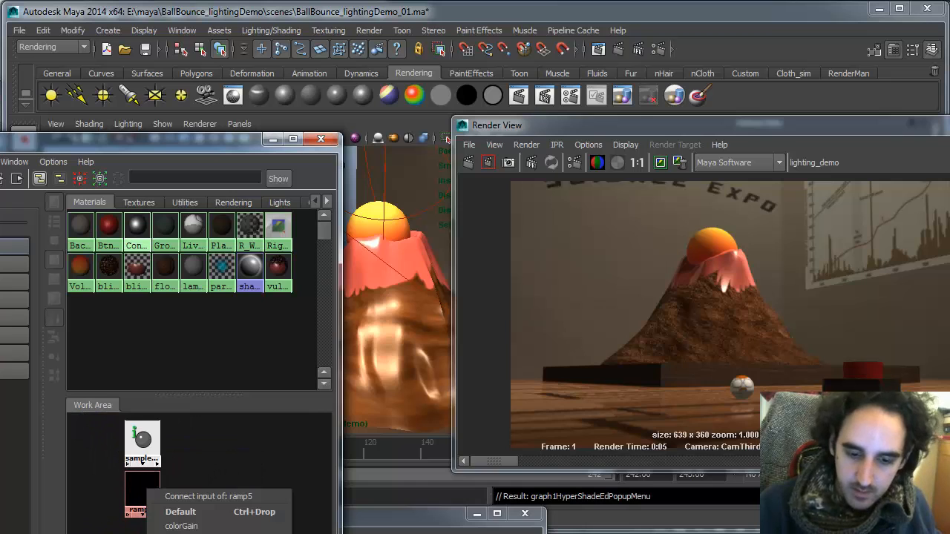
click(175, 525)
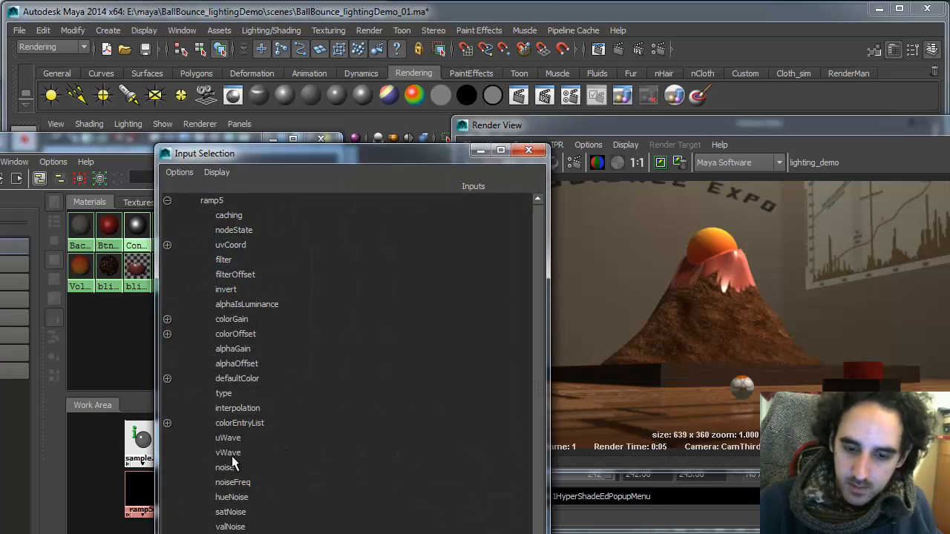
click(528, 151)
- Connect the duplicated sampler info node's facingRatio to the vCoord of ramp5
middle_drag(143, 439, 147, 497)
click(175, 533)
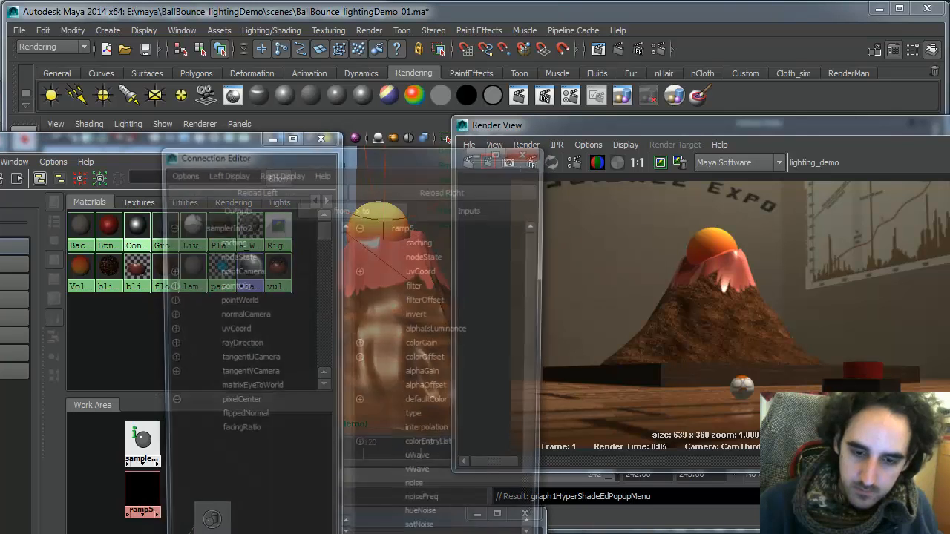
click(248, 433)
click(360, 270)
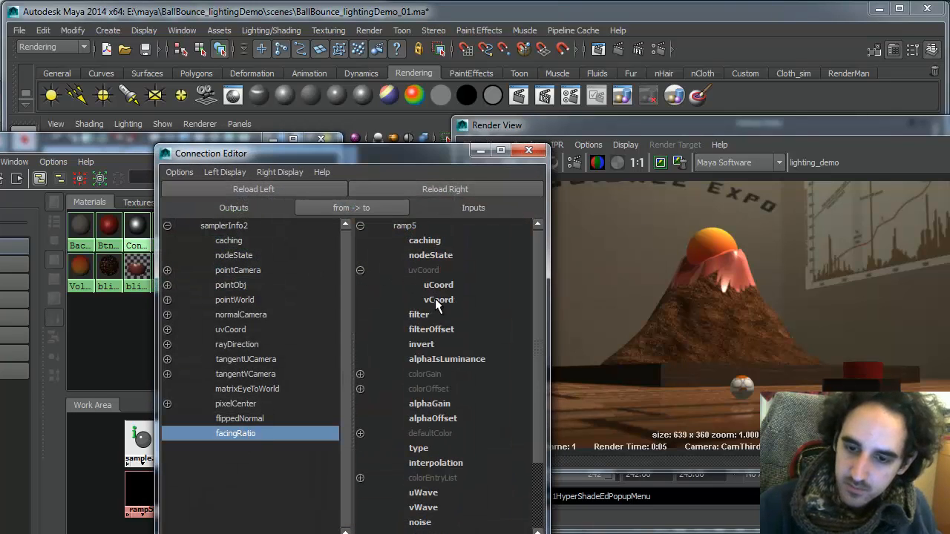
click(434, 299)
click(191, 499)
- Connect the file6 drip matte to ramp5's Color Gain and ramp5's outColor to blinn12's specularColor
double_click(142, 496)
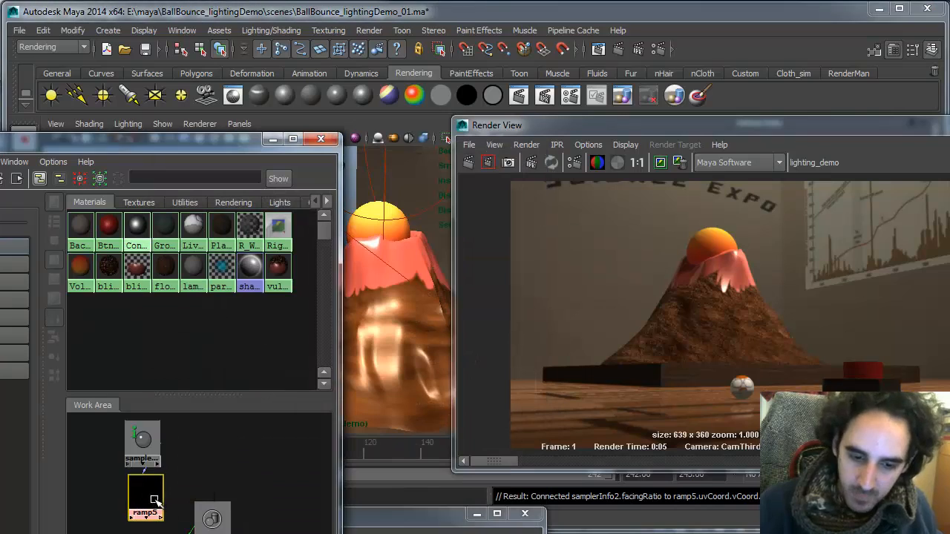
drag(816, 431, 800, 533)
drag(916, 316, 915, 323)
middle_drag(143, 533, 143, 496)
click(170, 533)
click(210, 466)
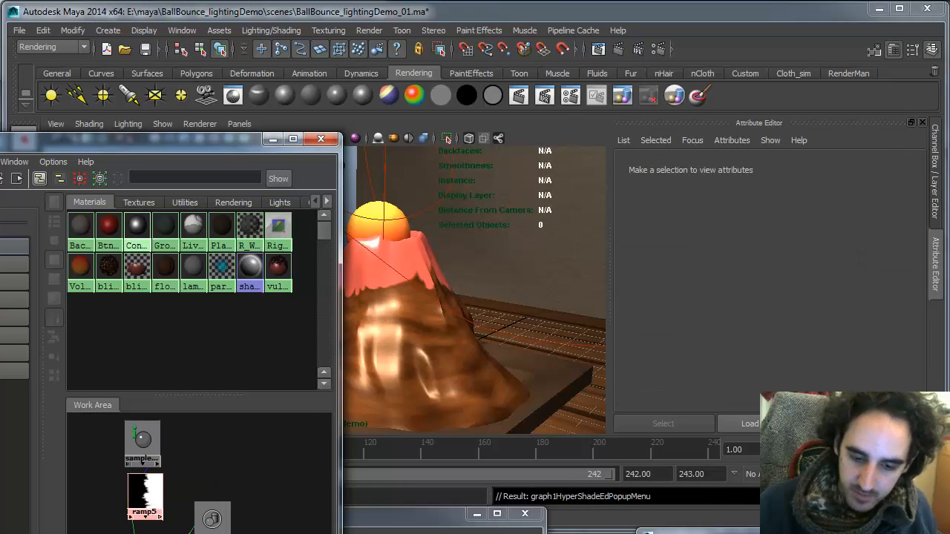
click(237, 533)
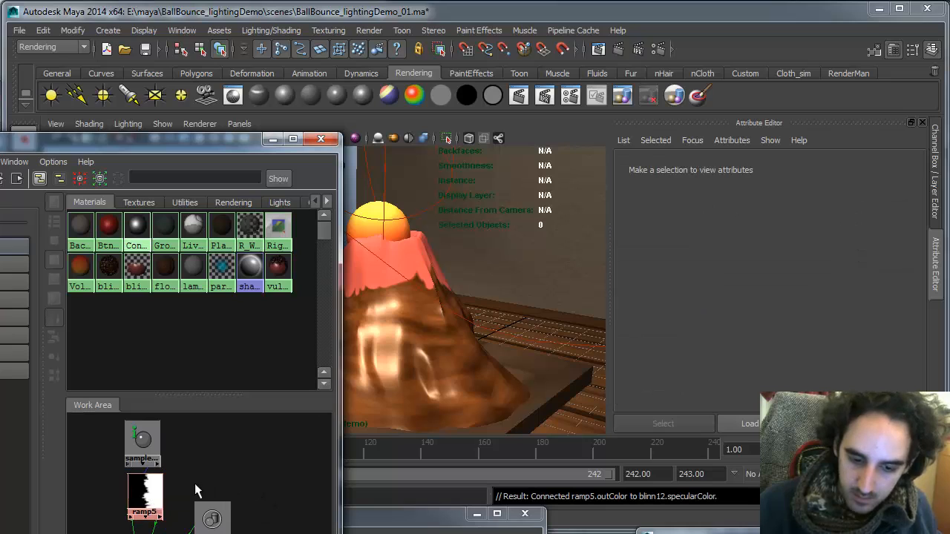
- Move ramp5's black color entry to position 1.000 and shift the ramp5 node slightly in the graph
drag(152, 501, 162, 502)
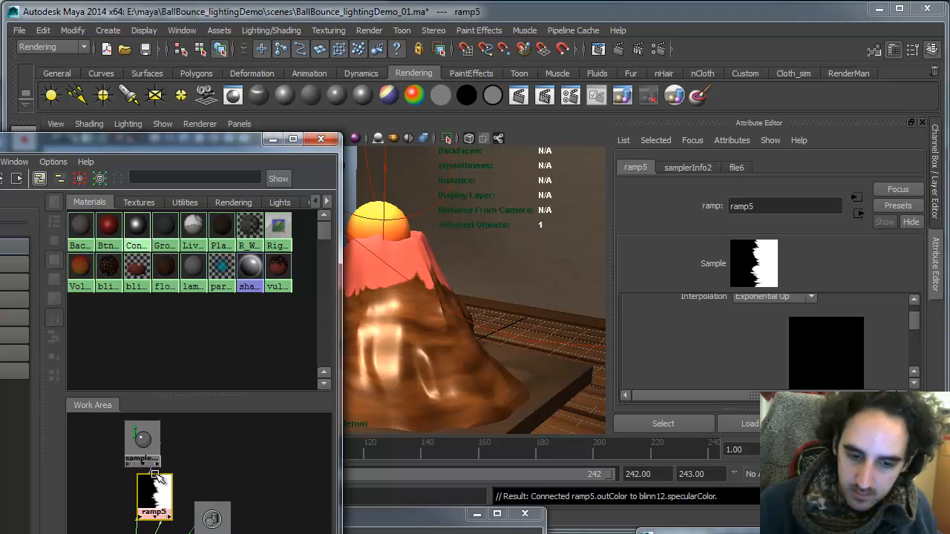
scroll(915, 327, down, 2)
drag(775, 371, 781, 218)
mouse_move(912, 327)
mouse_down()
mouse_move(910, 314)
mouse_move(911, 341)
mouse_up()
scroll(911, 341, down, 2)
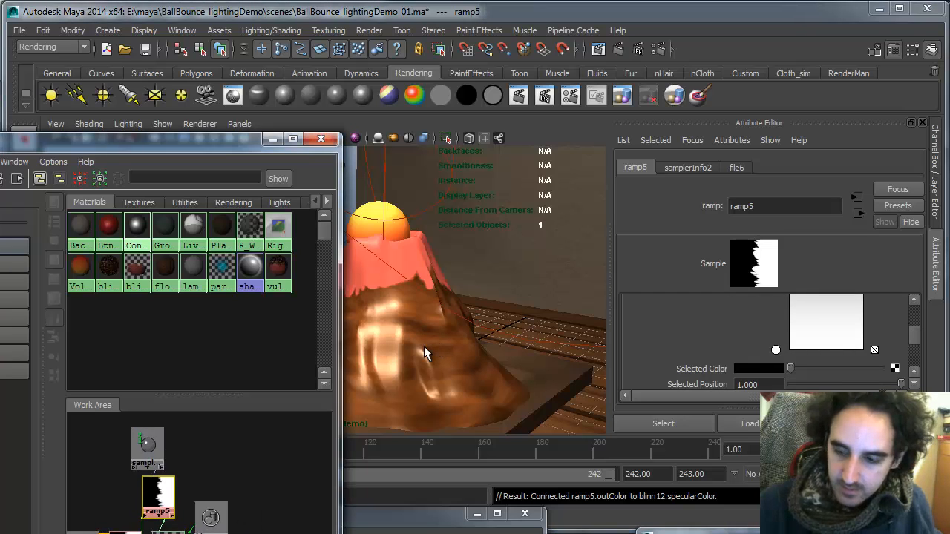
- Render the scene with the ramp-driven specular color and compare it with the earlier stored render
click(465, 49)
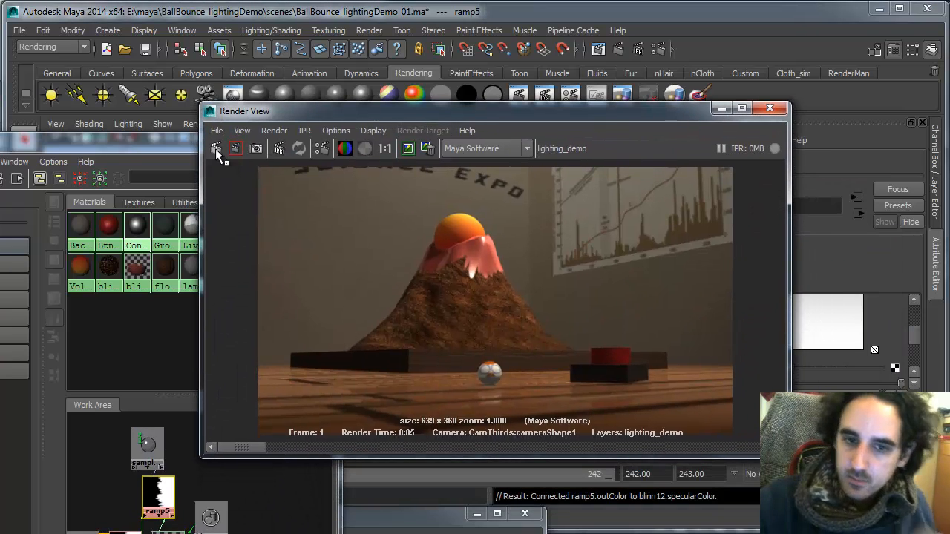
click(216, 148)
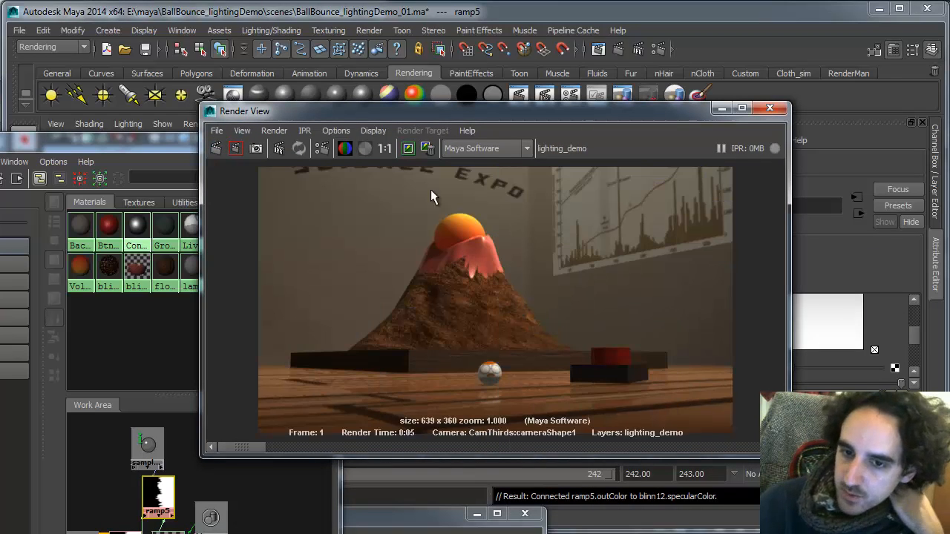
click(427, 149)
drag(251, 447, 280, 449)
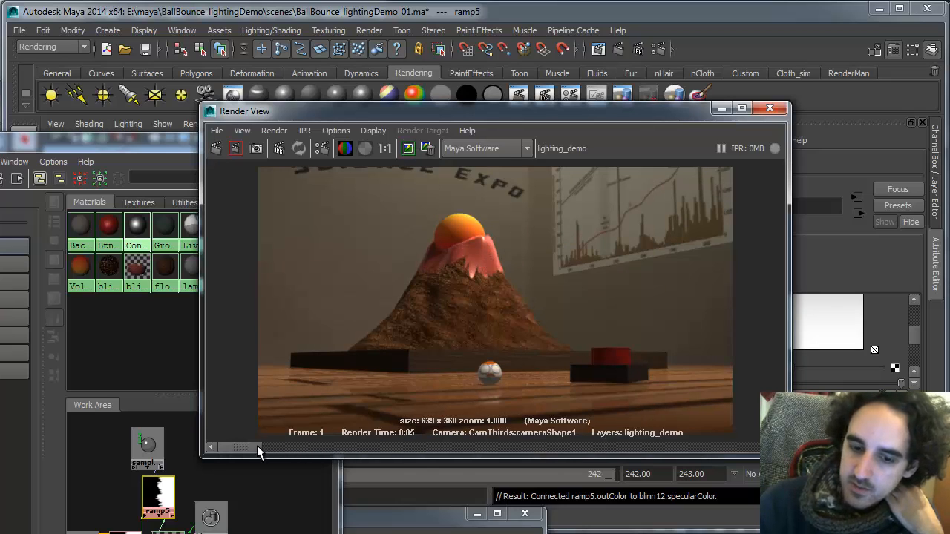
drag(316, 441, 239, 447)
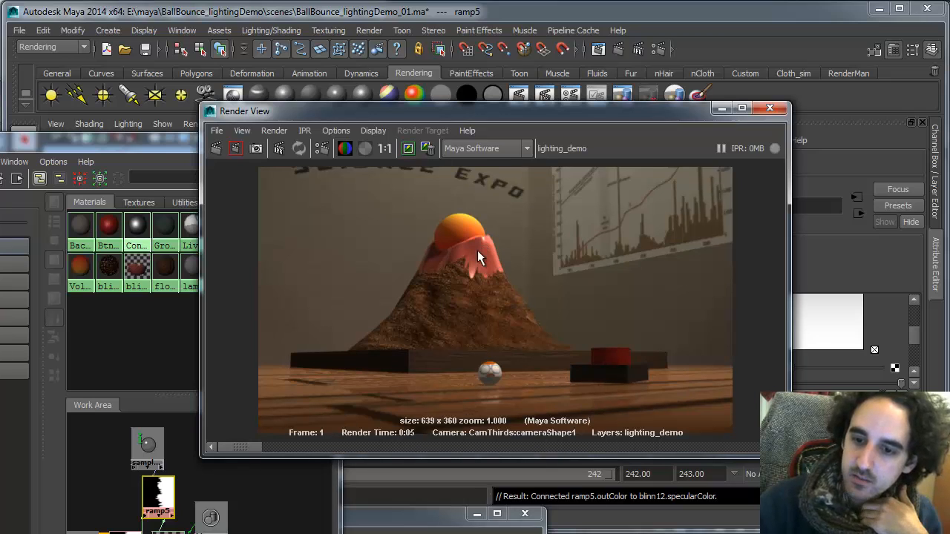
- Follow ramp5's Color Gain connection to file6 and expand its Color Balance settings, keeping the render alongside
click(166, 529)
click(691, 123)
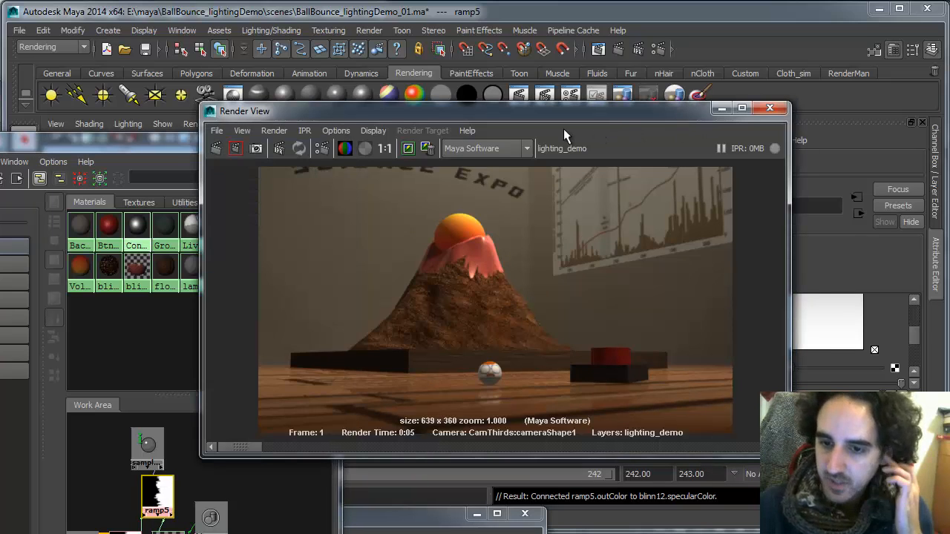
drag(630, 113, 440, 114)
drag(915, 334, 915, 357)
click(746, 333)
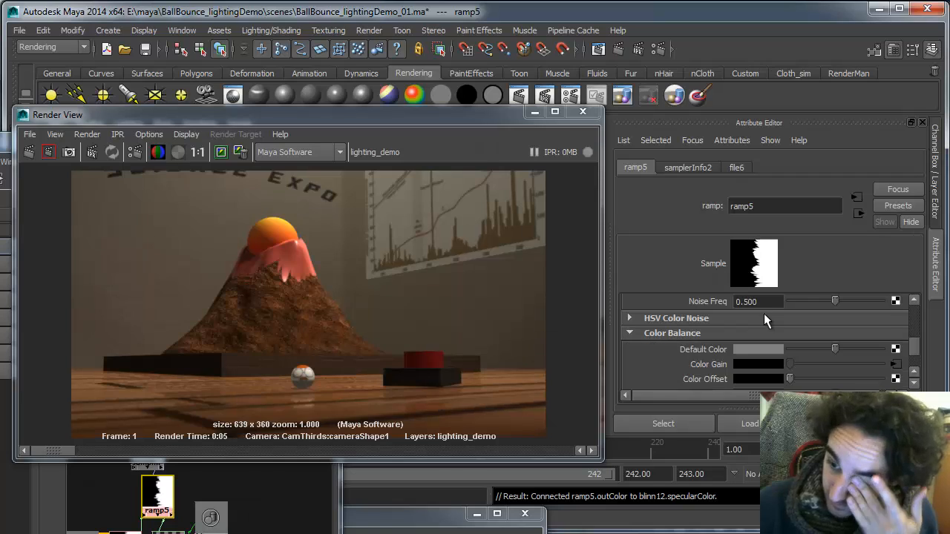
click(896, 362)
scroll(907, 335, down, 5)
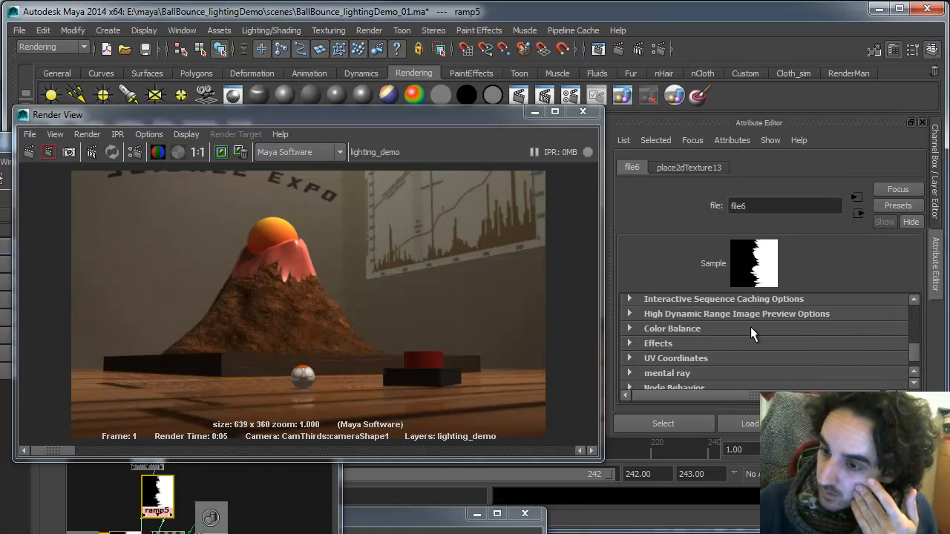
click(749, 331)
- Try a salmon Color Gain with saturation 0.522 on file6 and return it to white
click(775, 362)
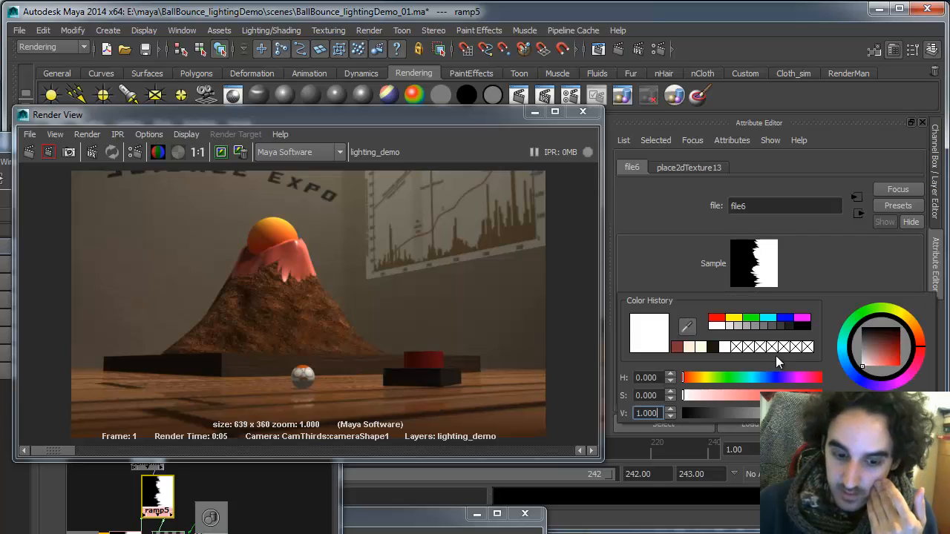
click(755, 396)
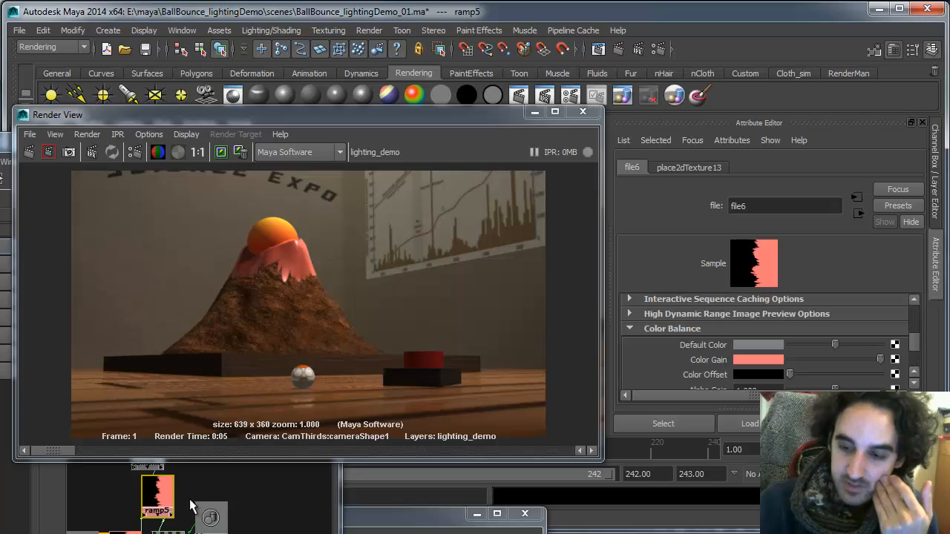
click(771, 360)
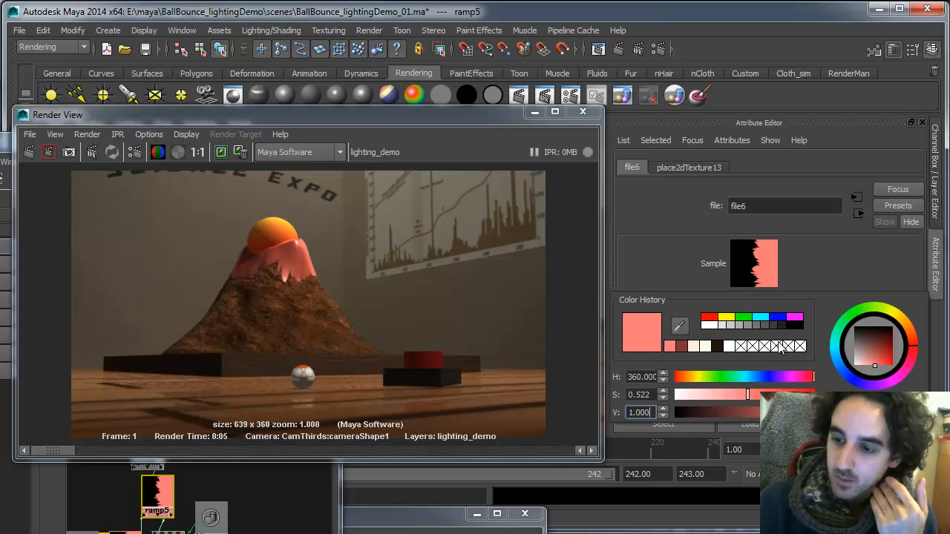
click(710, 325)
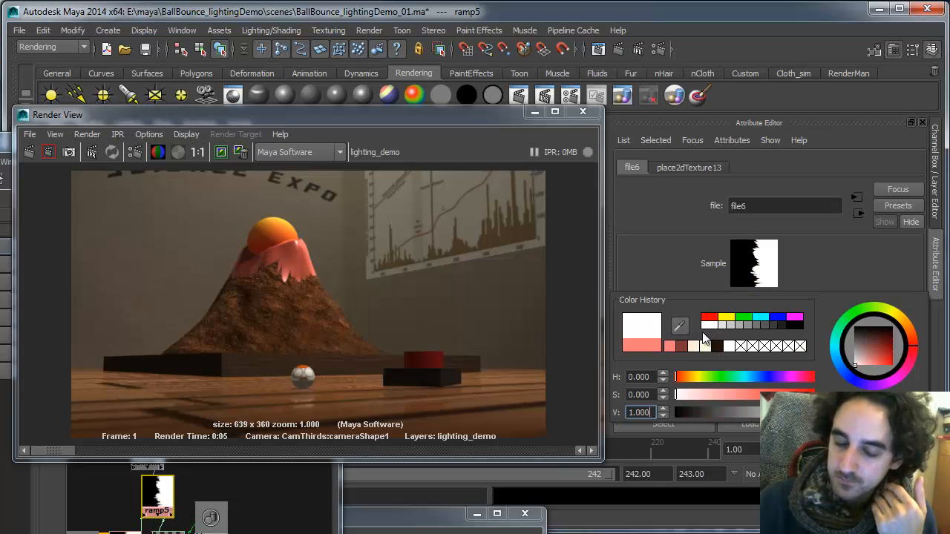
- Duplicate file6 with its connections to the network and connect the copy's outTransparency to blinn12's transparency
click(268, 520)
alt+middle_drag(178, 533, 220, 528)
click(89, 531)
click(137, 529)
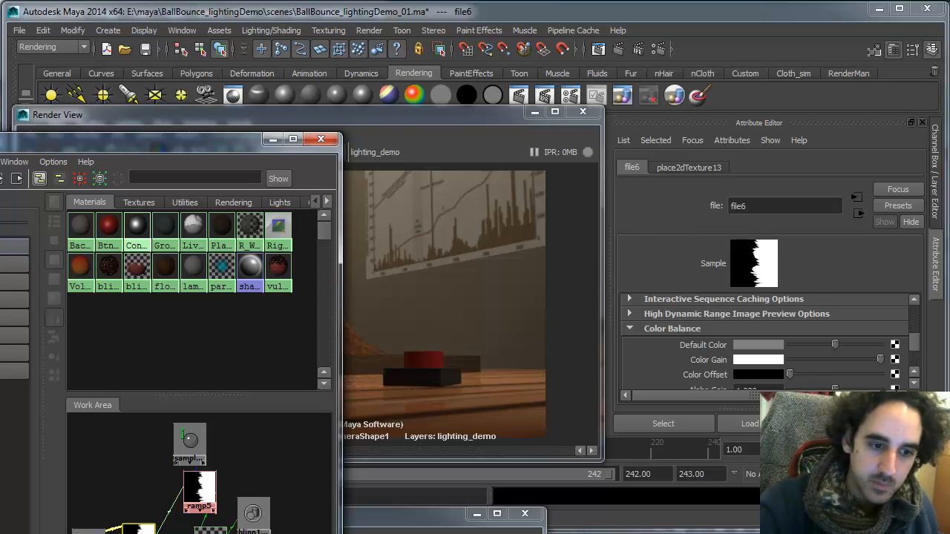
mouse_move(0, 302)
click(65, 330)
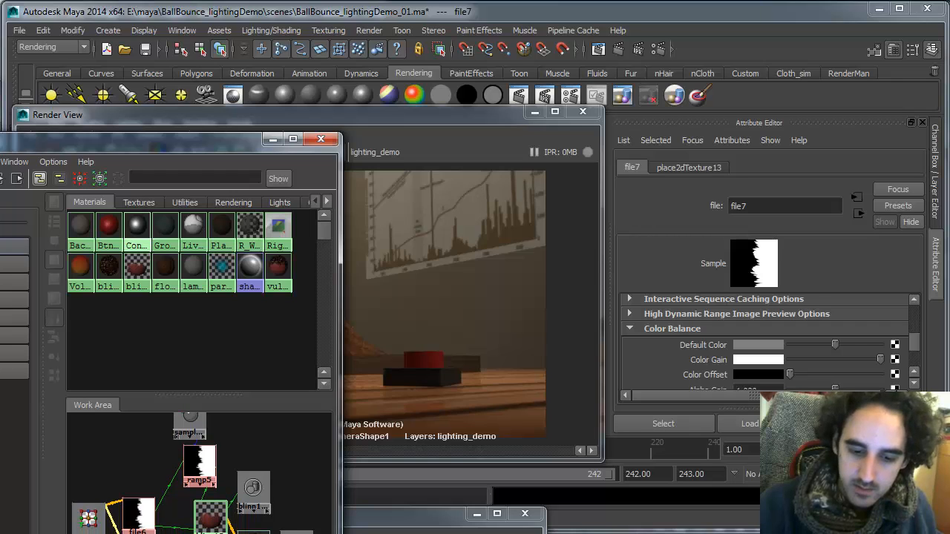
middle_drag(214, 529, 227, 511)
click(252, 533)
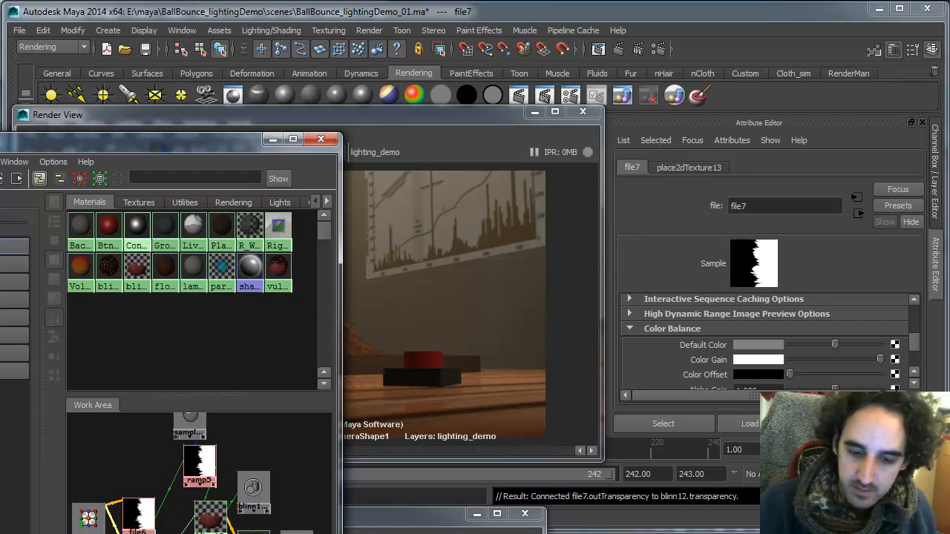
- Tint file6's Color Gain salmon with saturation 0.562 and render the scene
drag(140, 517, 147, 470)
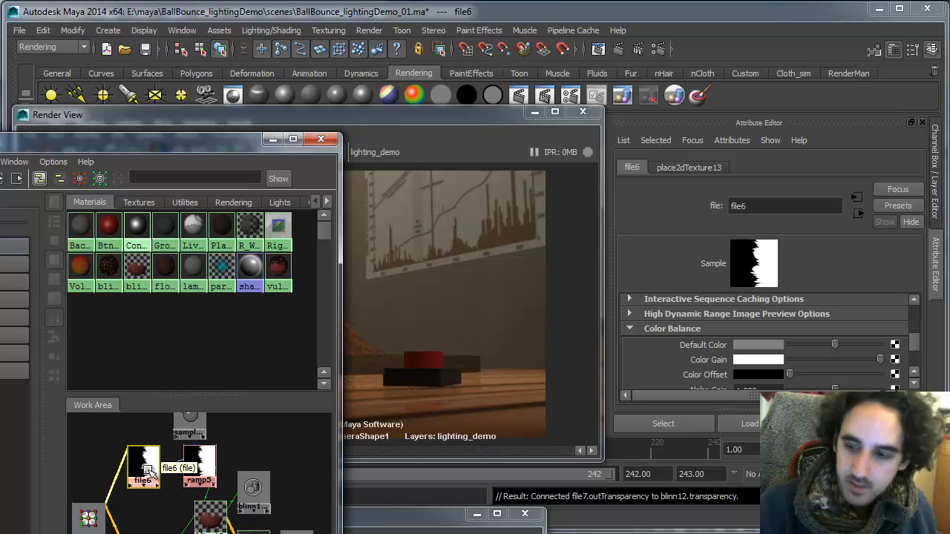
click(769, 360)
click(744, 398)
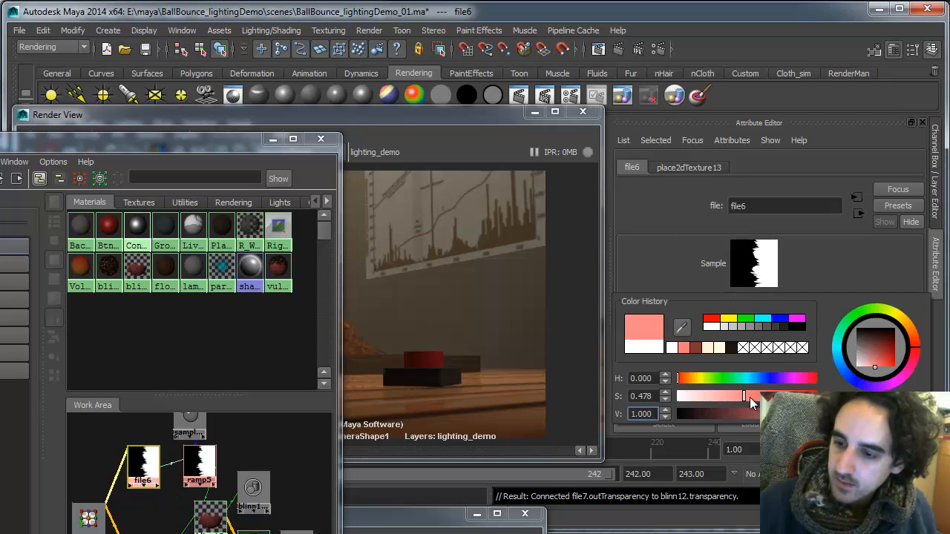
drag(753, 397, 756, 398)
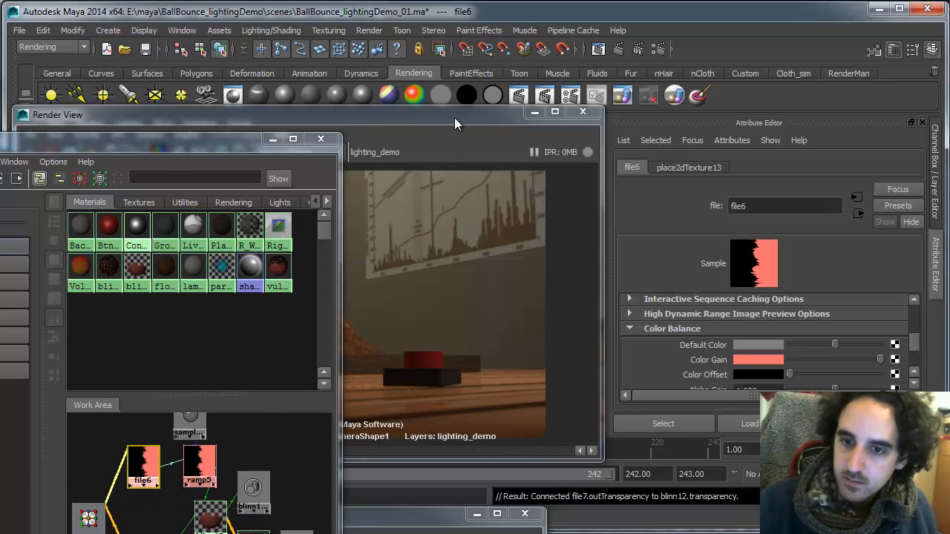
click(453, 117)
click(30, 152)
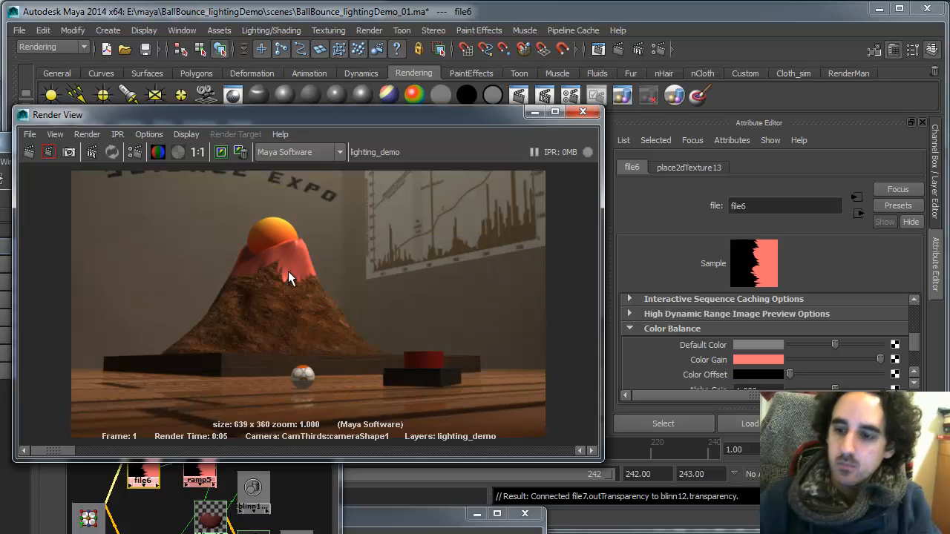
- Shift file6's Color Gain to orange with hue 10.112 and saturation 0.747
click(772, 359)
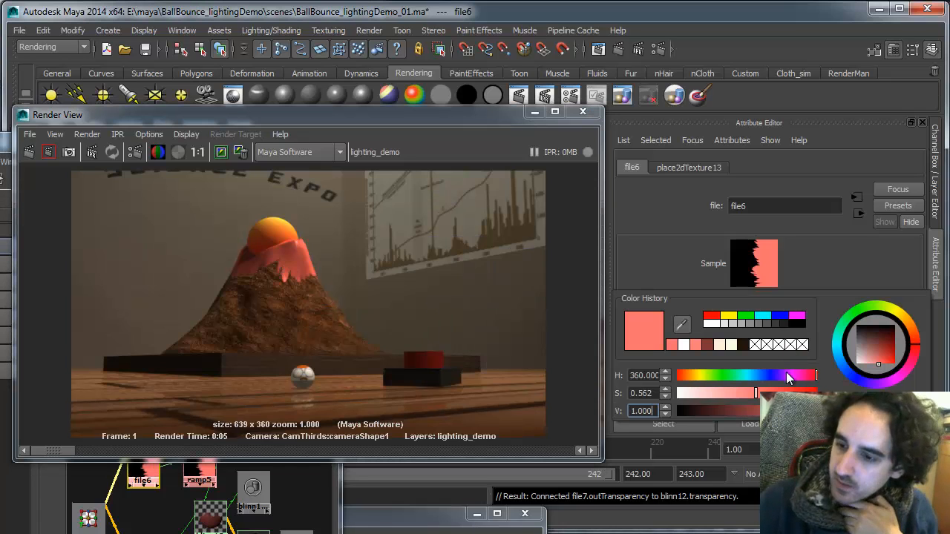
click(683, 378)
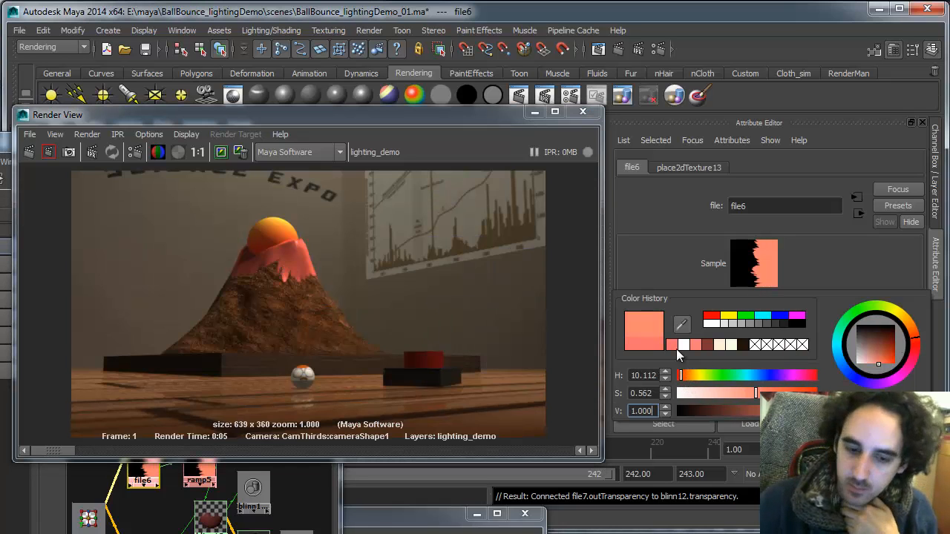
drag(756, 393, 788, 394)
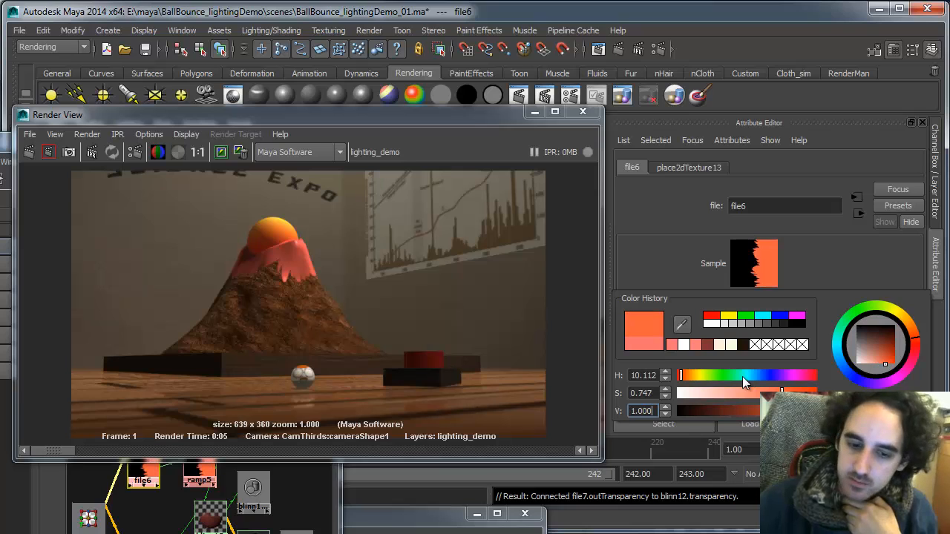
- Deepen blinn12's Color to a darker red with saturation 0.747 and value 0.427 and render the scene
click(210, 517)
drag(912, 344, 916, 312)
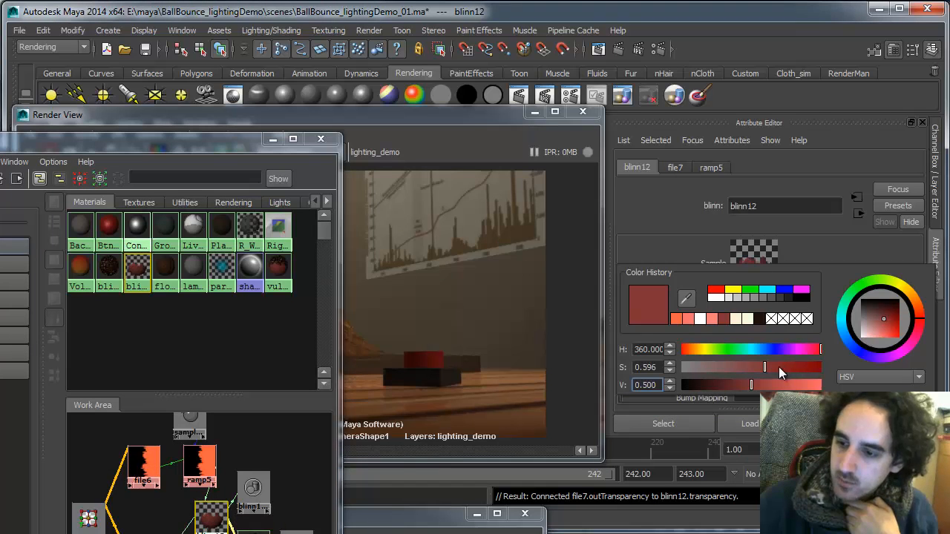
click(785, 366)
click(741, 385)
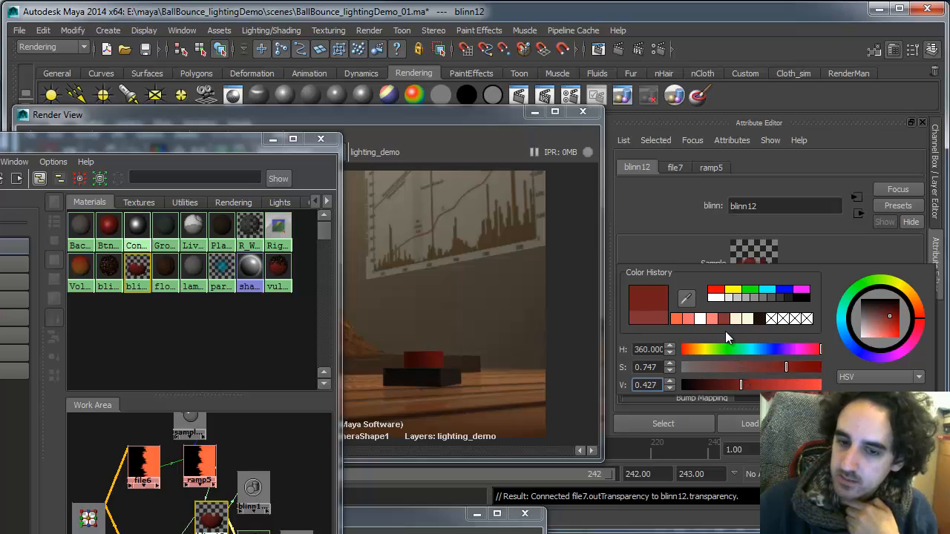
click(445, 116)
click(30, 151)
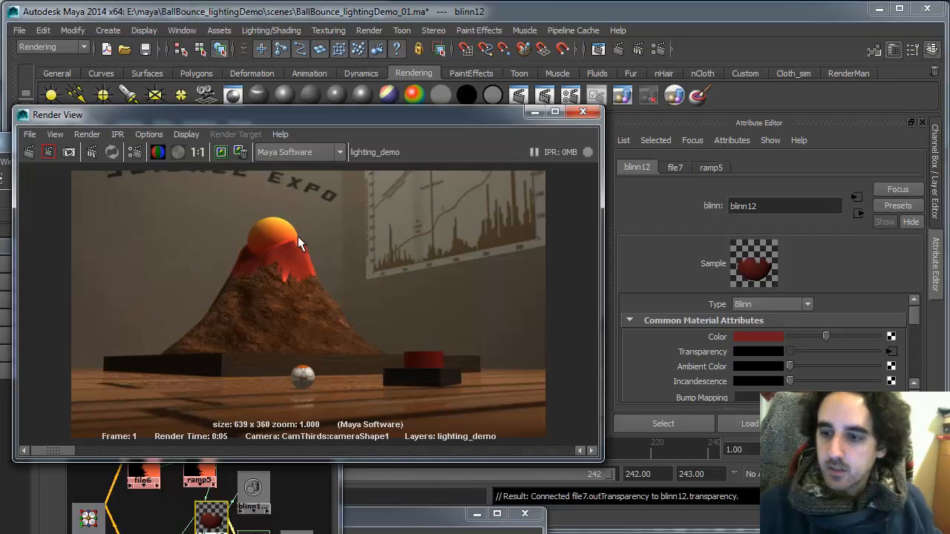
- Lighten file6's Color Gain to a pale salmon
click(143, 477)
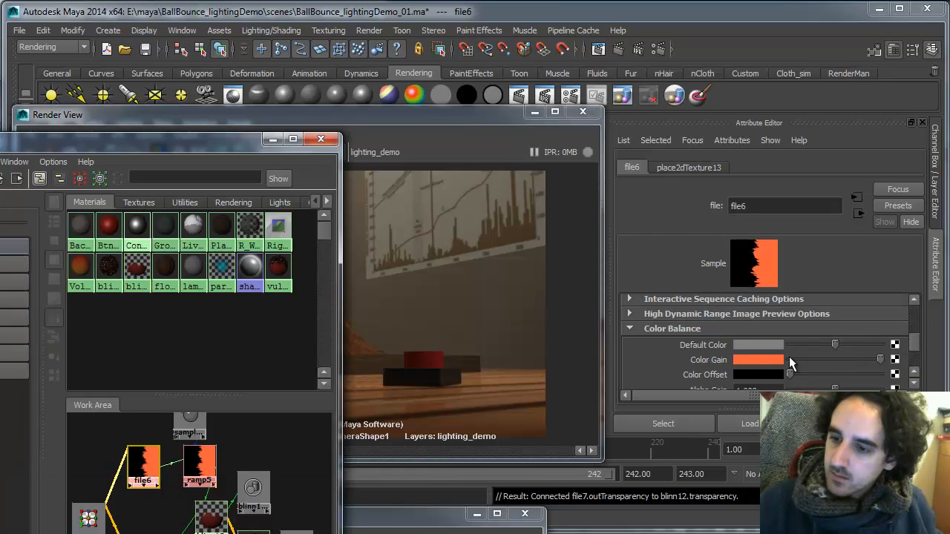
click(772, 356)
click(499, 345)
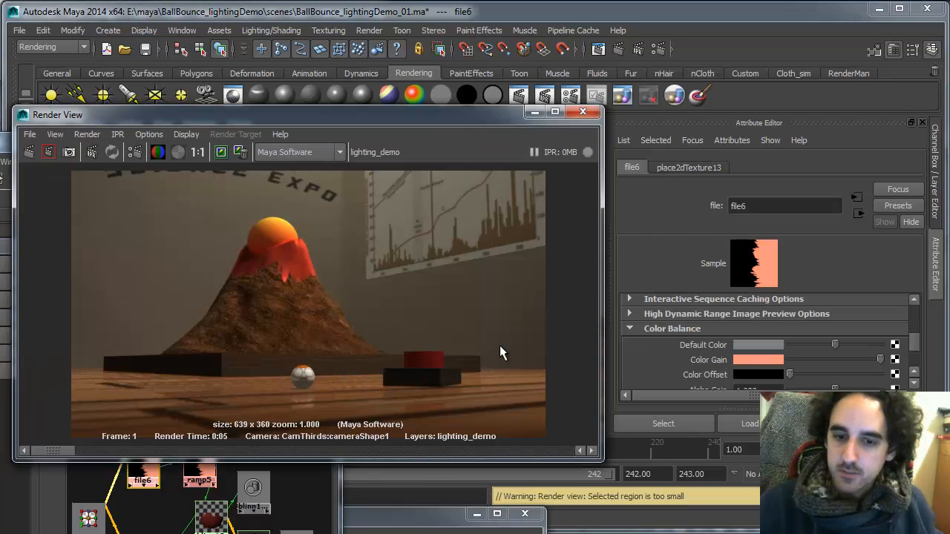
- Switch to Photoshop and lasso long forked drips and small droplets below the white edge on Layer 1 of volcano_matte.psd
key(alt+Tab)
key(alt+Tab)
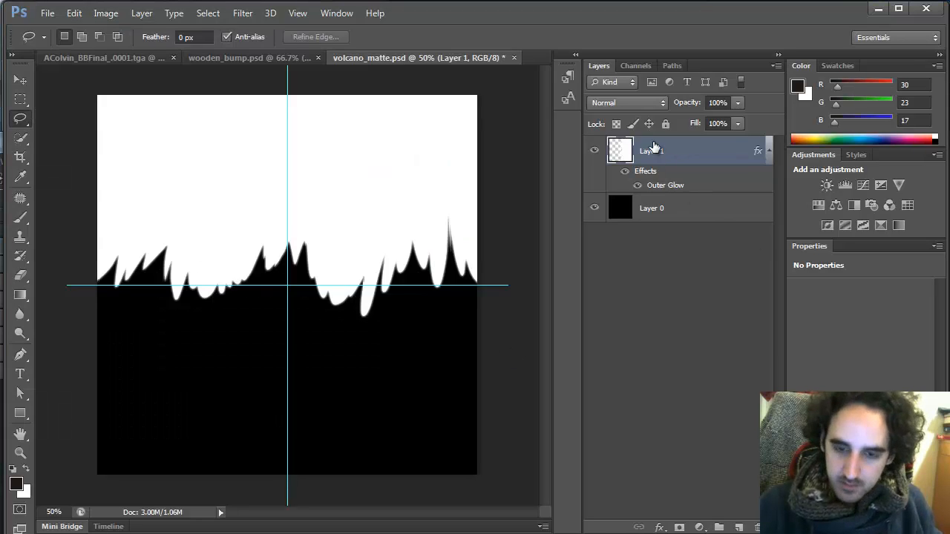
drag(239, 263, 227, 396)
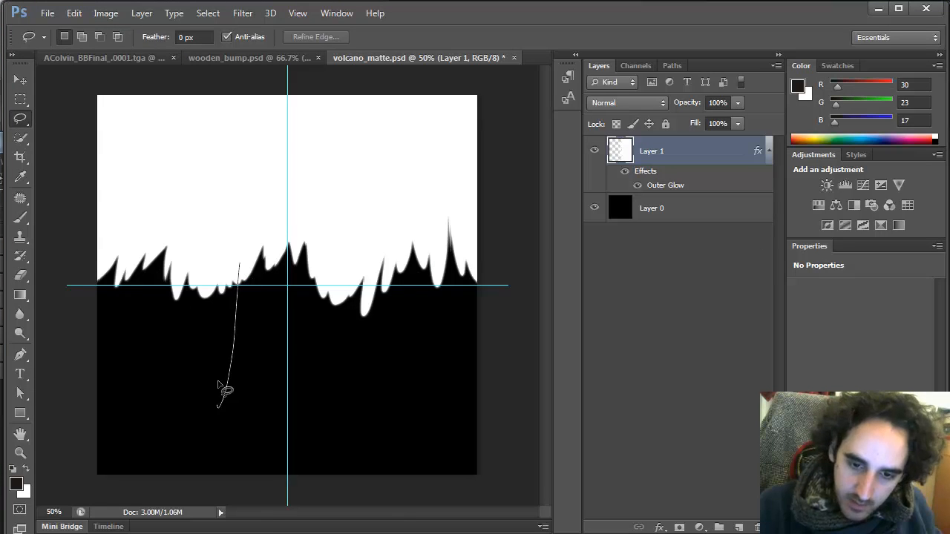
drag(237, 298, 235, 261)
mouse_move(333, 284)
mouse_down()
mouse_move(346, 414)
mouse_move(339, 318)
mouse_up()
drag(349, 269, 341, 278)
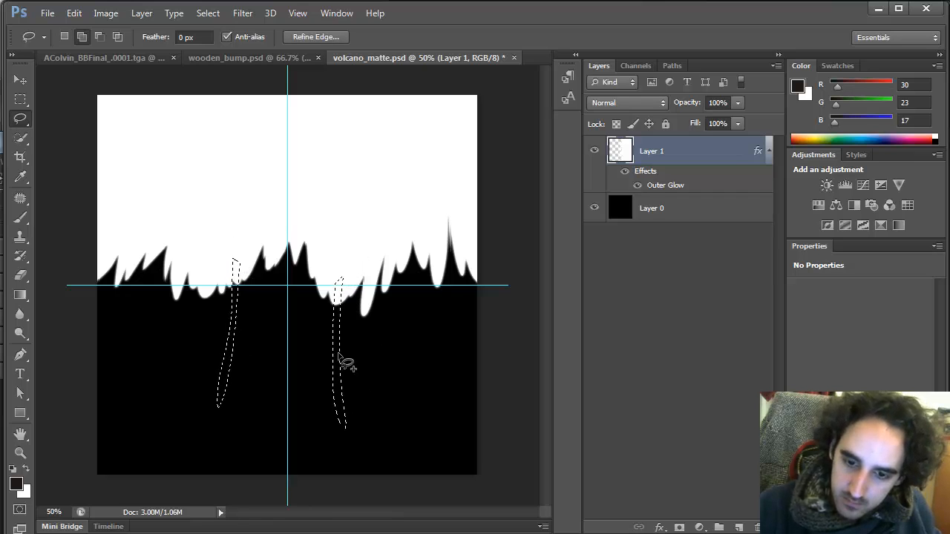
drag(362, 408, 340, 350)
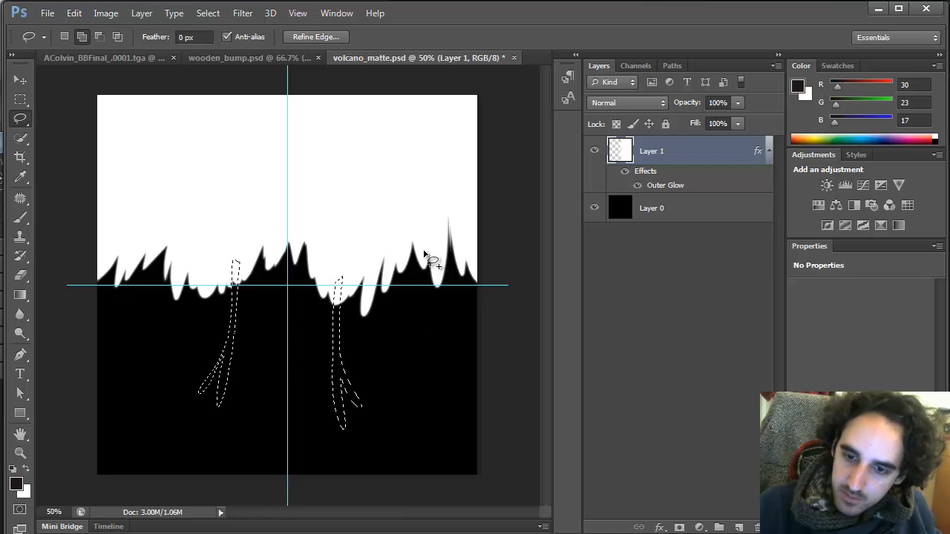
drag(427, 211, 428, 216)
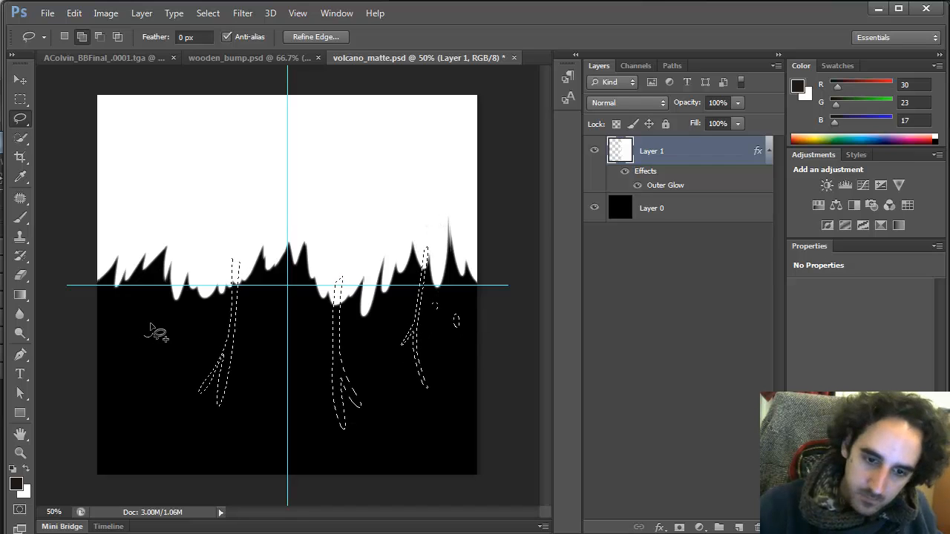
mouse_move(206, 294)
mouse_down()
mouse_move(194, 316)
mouse_move(204, 279)
mouse_up()
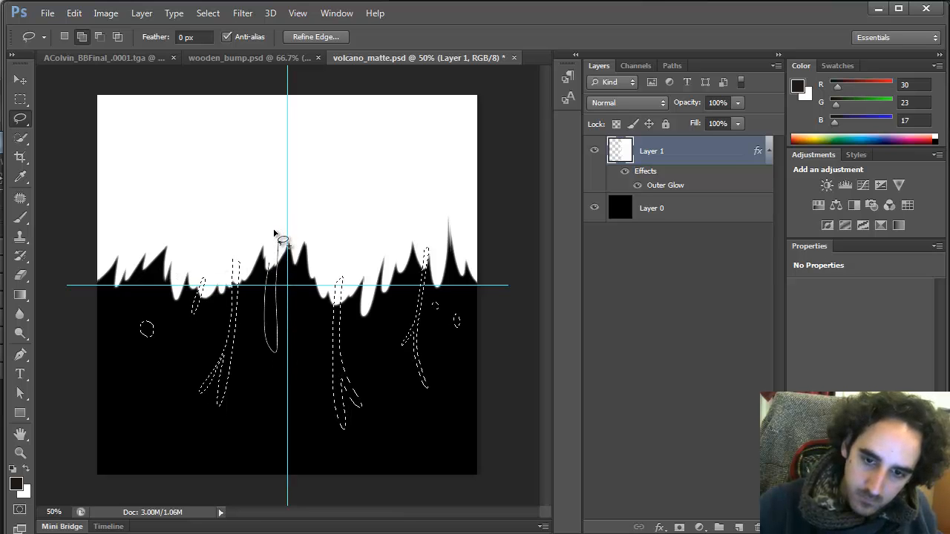
- Fill the selected drips with white in Normal mode at 100% opacity
key(i)
key(shift+BackSpace)
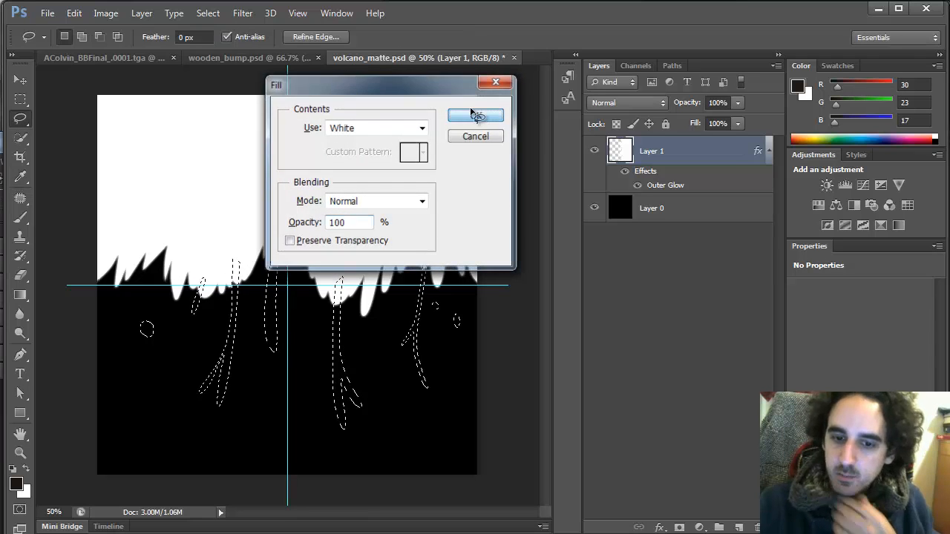
click(483, 116)
- Export the matte for the web as a quality 90 JPEG, replacing volcano_matte.jpg
key(ctrl+alt+shift+s)
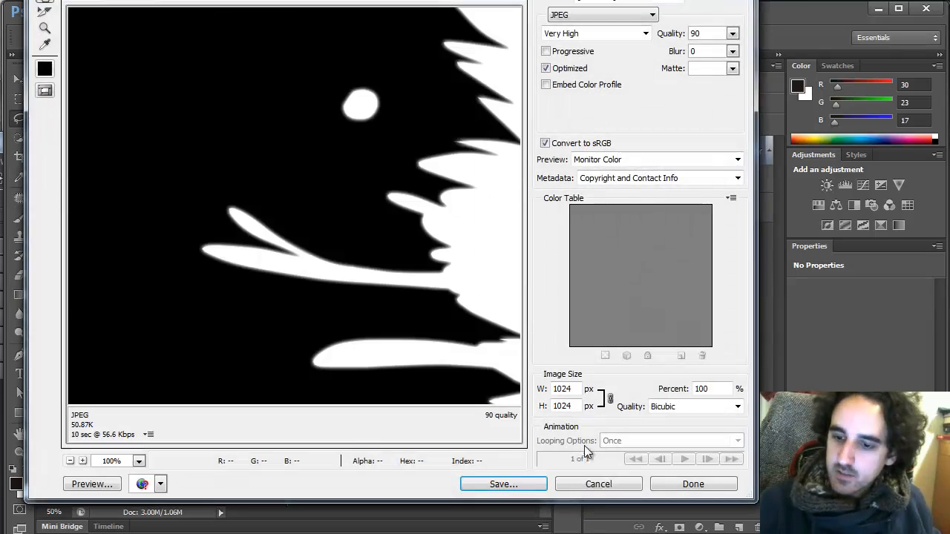
click(504, 482)
click(245, 193)
double_click(259, 181)
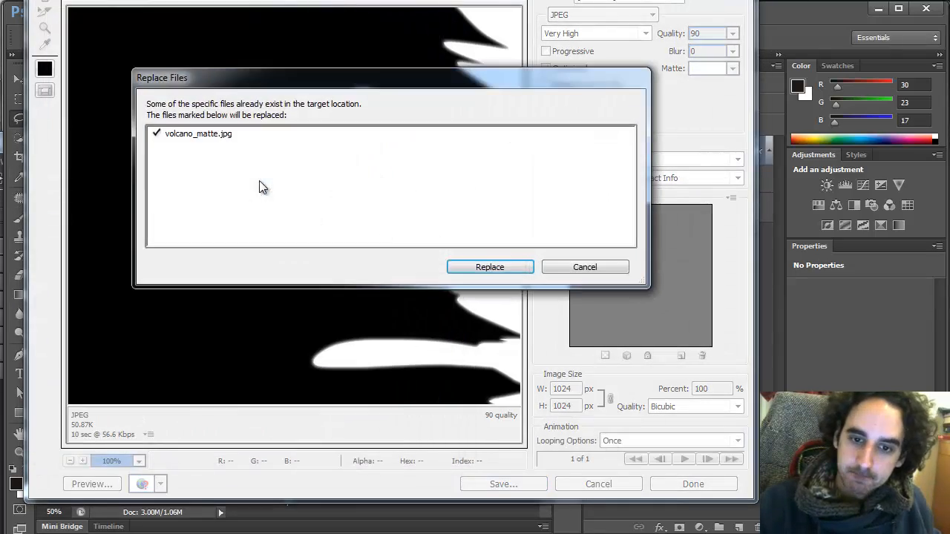
click(505, 267)
- Switch back to Maya, reload volcano_matte.jpg in file6 and render the scene
key(alt+Tab)
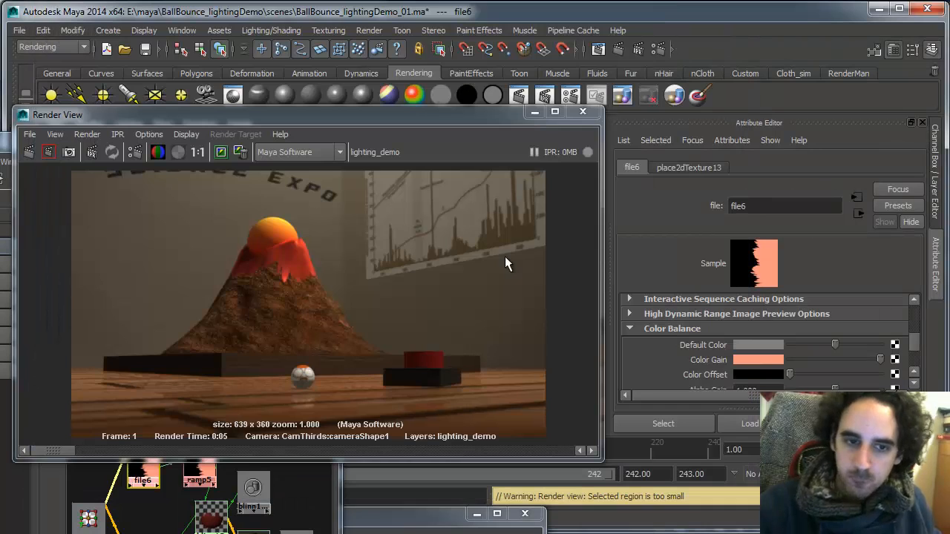
scroll(914, 338, up, 5)
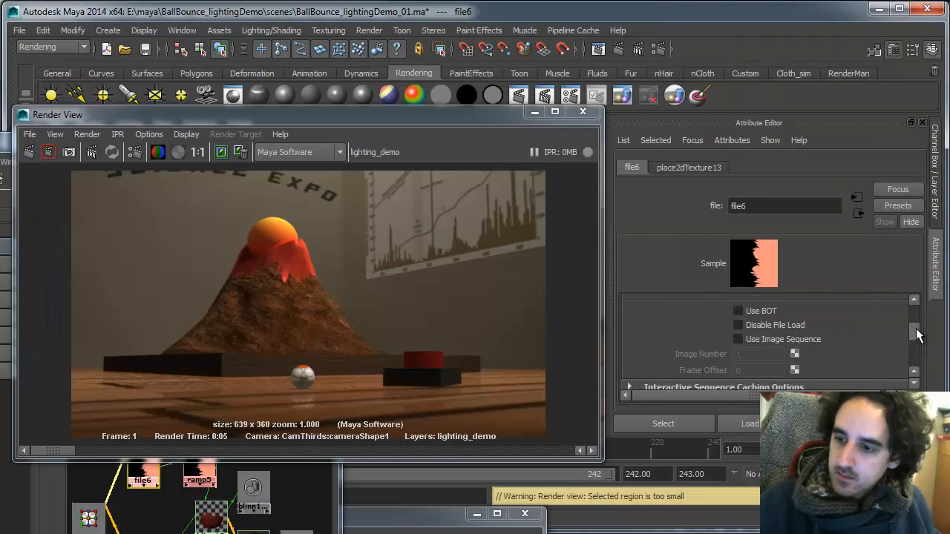
click(764, 347)
click(34, 151)
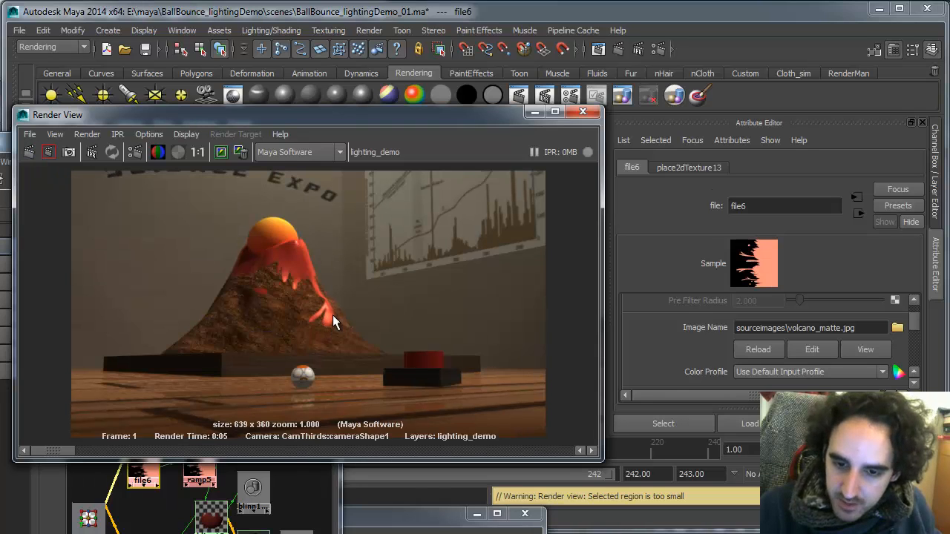
- Set the Effects Filter to 0 on both file6 and file7, render the scene and compare it with the earlier render
drag(912, 318, 894, 344)
click(817, 333)
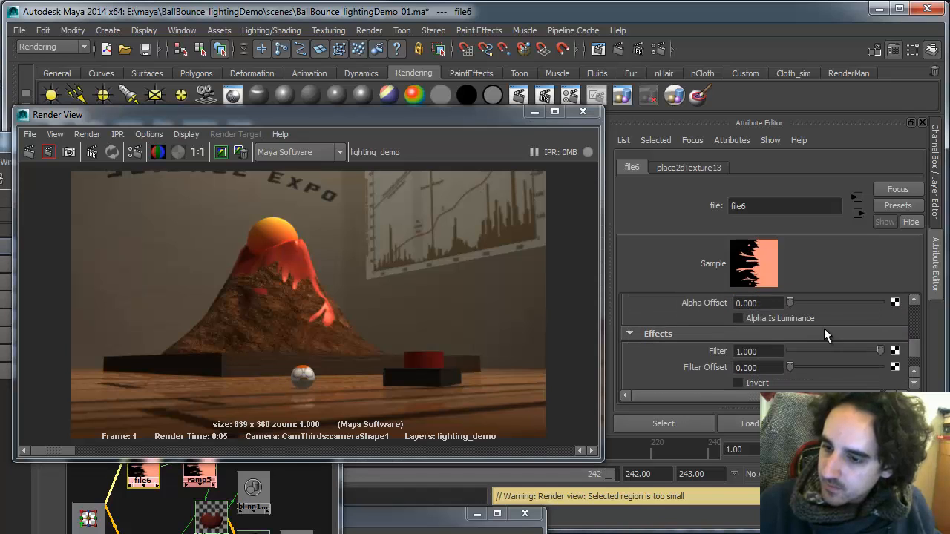
click(4, 141)
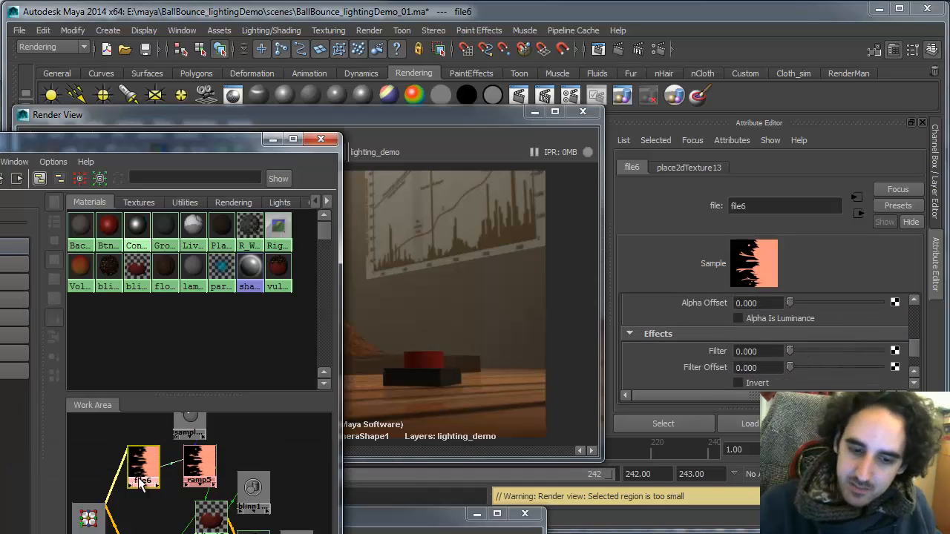
click(143, 533)
drag(881, 350, 772, 349)
click(423, 109)
click(34, 154)
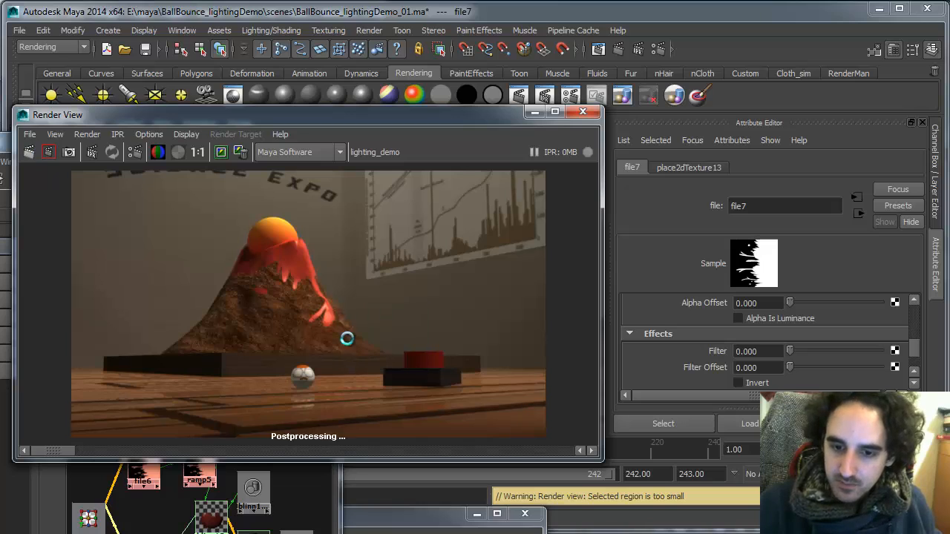
mouse_move(62, 449)
mouse_down()
mouse_move(191, 444)
mouse_move(55, 445)
mouse_move(113, 440)
mouse_move(550, 442)
mouse_move(13, 430)
mouse_move(442, 438)
mouse_move(51, 445)
mouse_up()
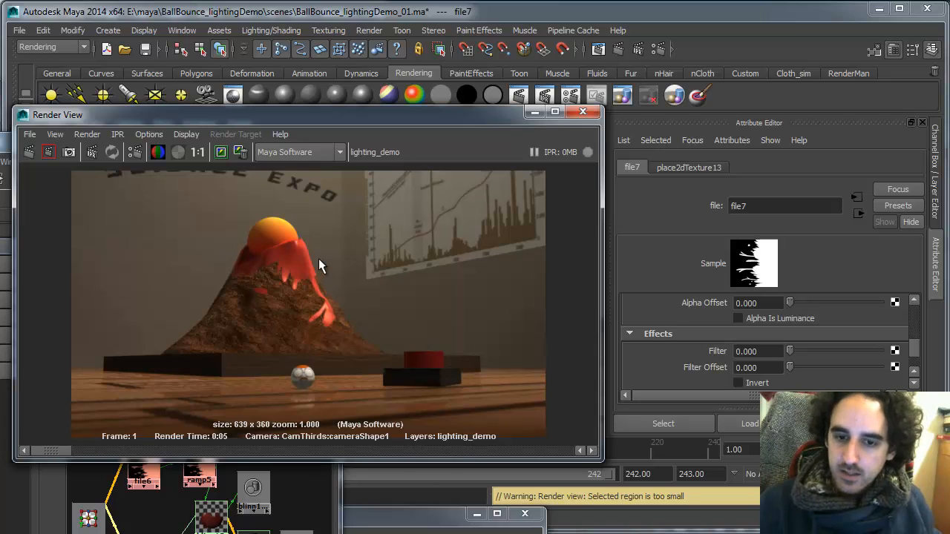
- Duplicate file7 with its connections to the network and connect the copy to blinn12 as its bump map
click(215, 526)
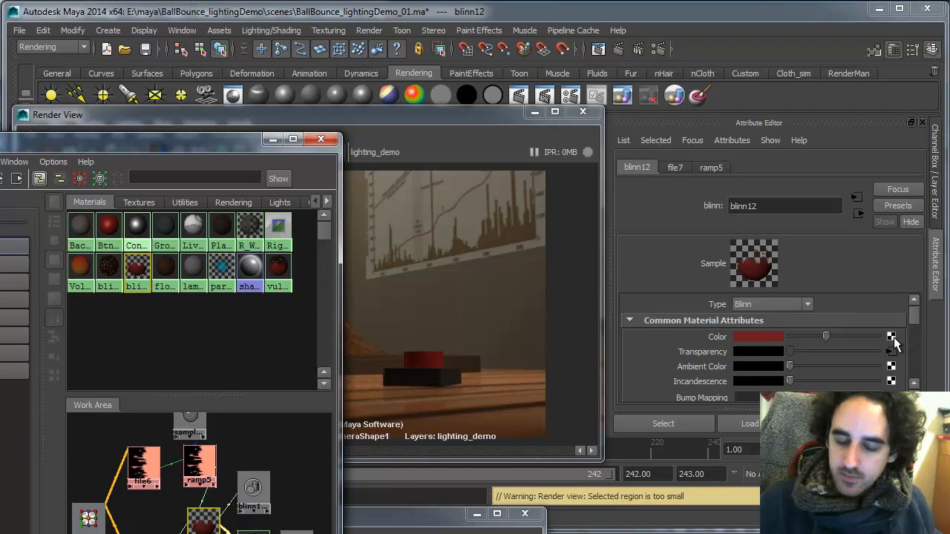
click(149, 517)
drag(146, 517, 146, 513)
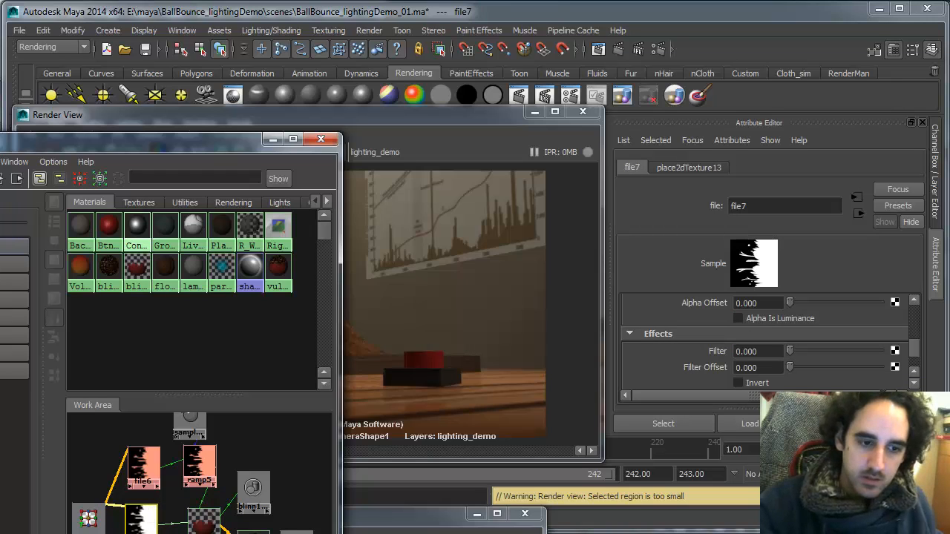
click(47, 327)
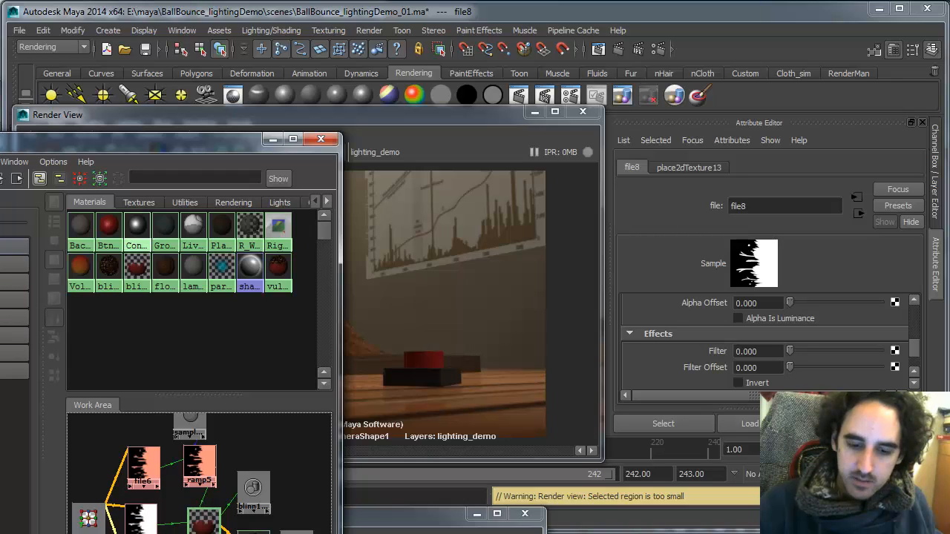
right_click(276, 532)
click(256, 533)
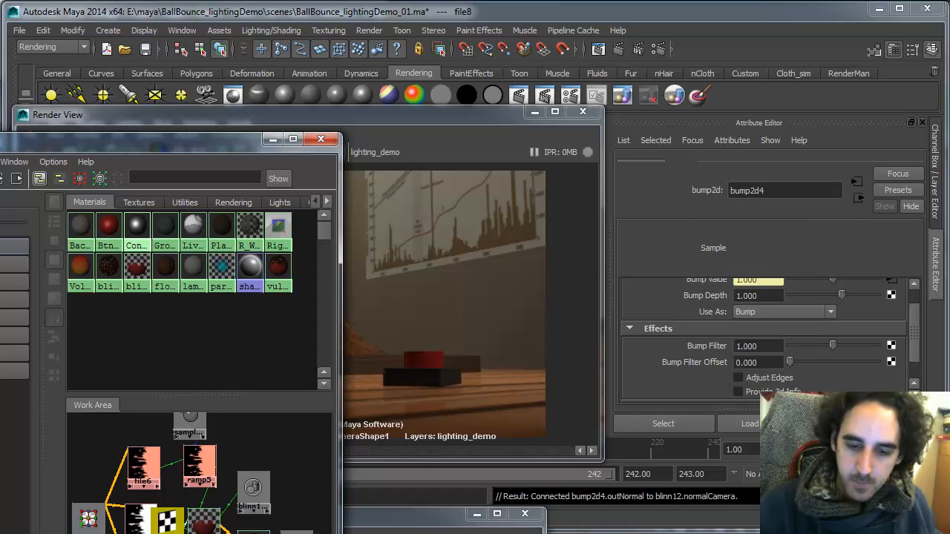
- Set bump2d4's Bump Depth to 0.5 and render the scene
double_click(774, 312)
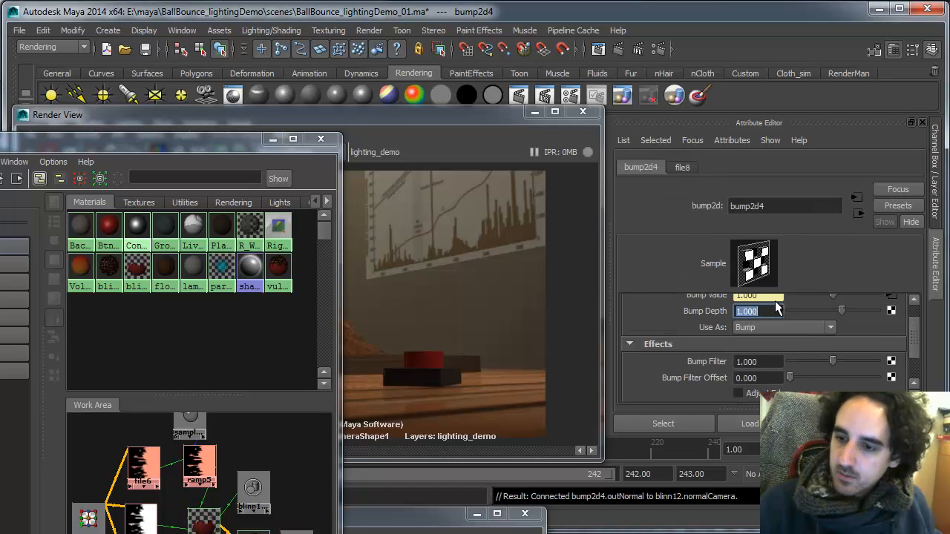
text(.4)
key(Return)
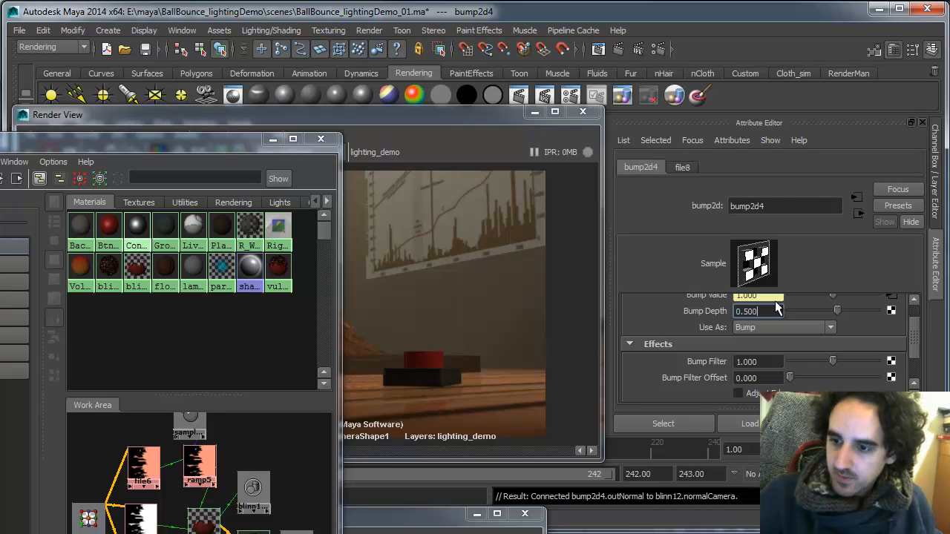
click(468, 108)
click(48, 152)
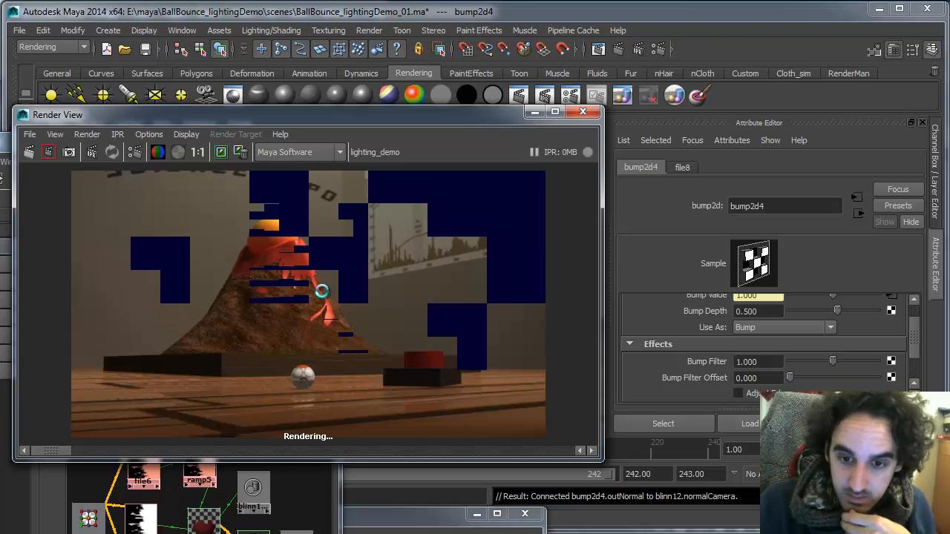
- Set bump2d4's Bump Depth to 0.25
click(739, 311)
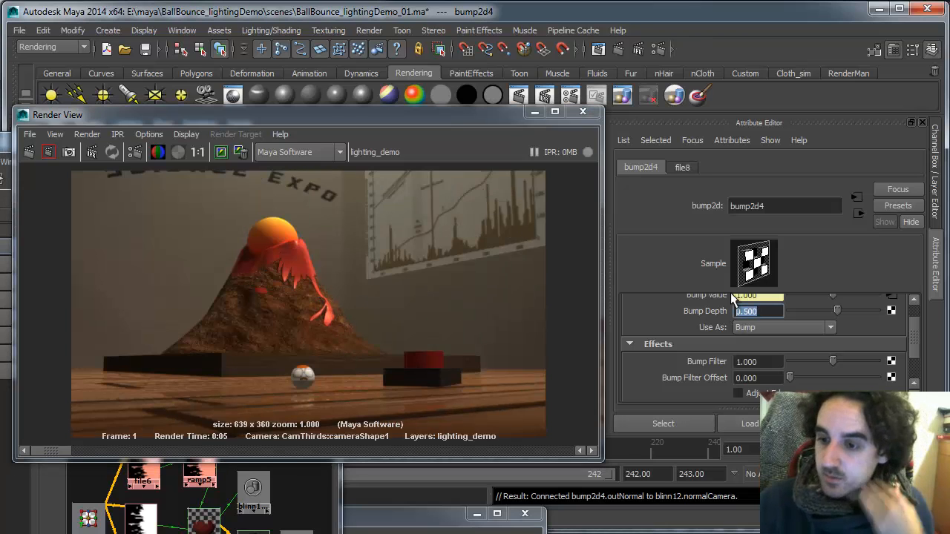
text(.25)
key(Return)
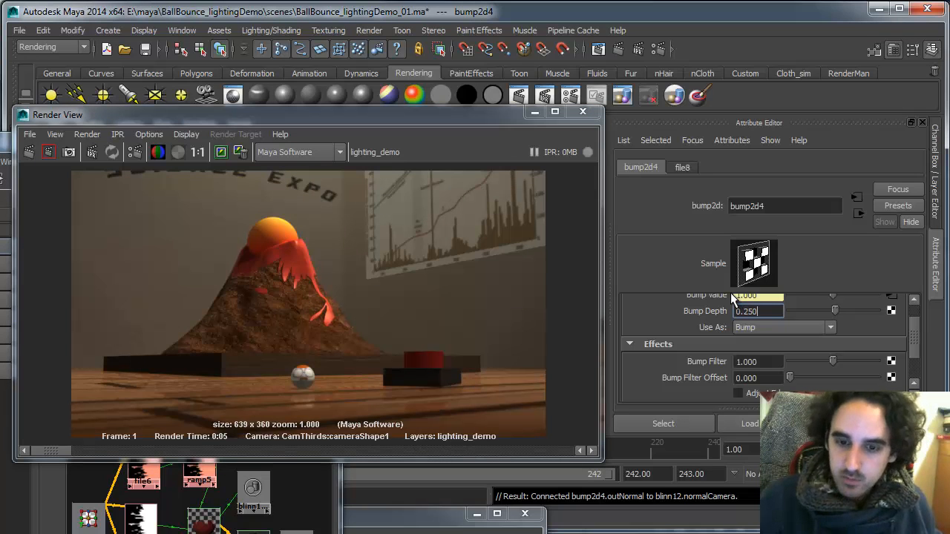
- Graph the connections of blinn11 and blinn12 together in the work area and select blinn11's bump node
click(304, 492)
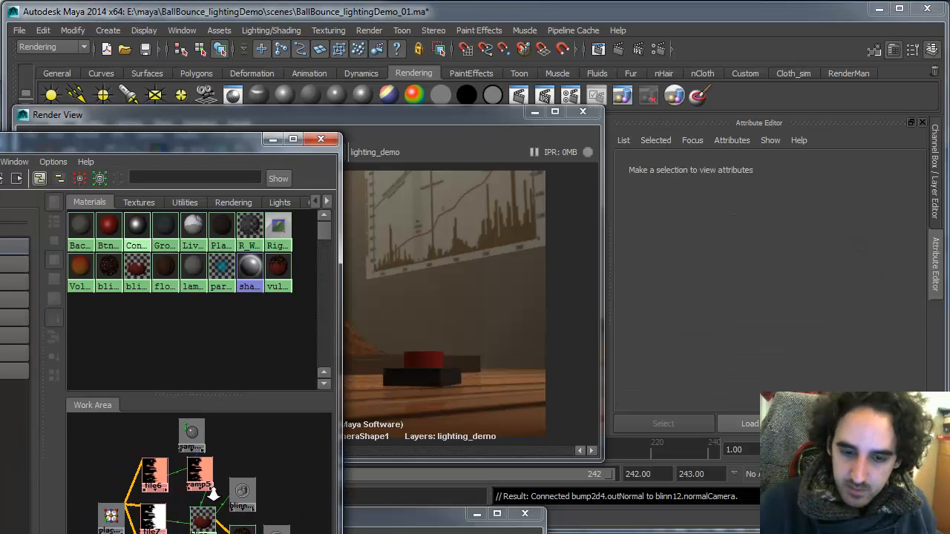
click(111, 264)
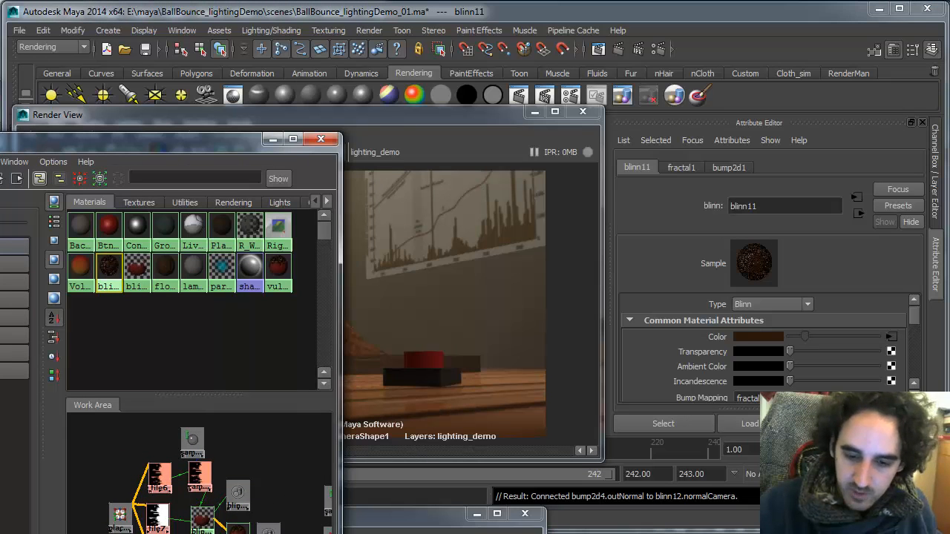
click(203, 518)
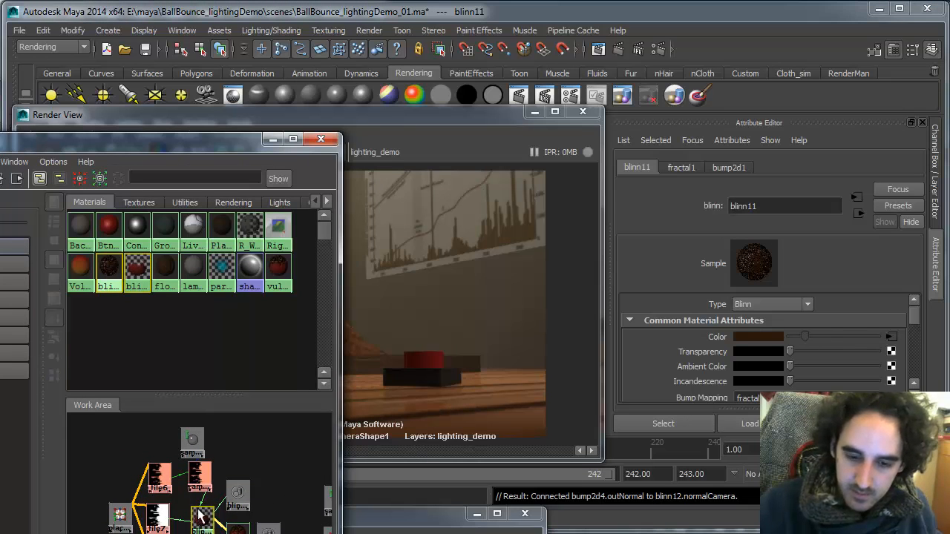
click(34, 178)
click(251, 502)
click(106, 438)
click(130, 431)
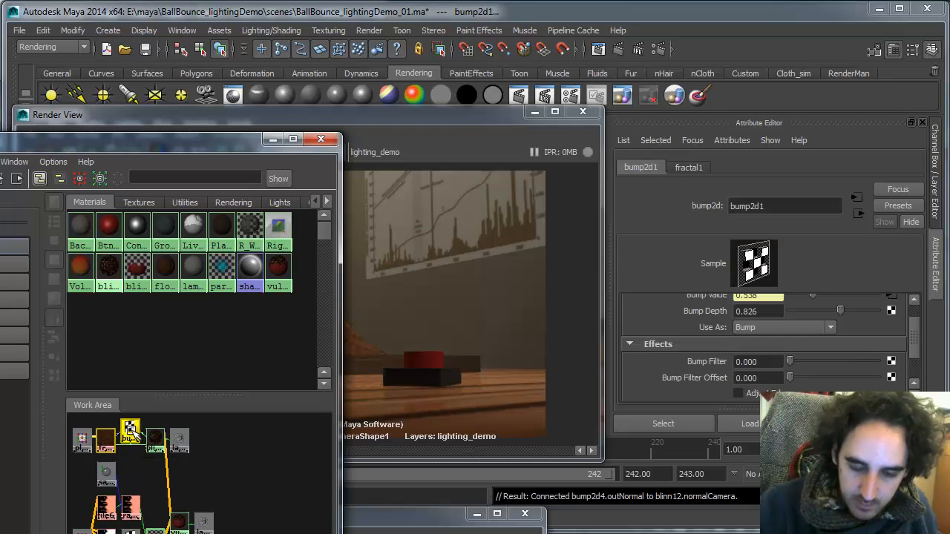
- Duplicate fractal1 with its connections to the network and connect the copy's outColor to file8's colorGain
click(205, 480)
click(105, 430)
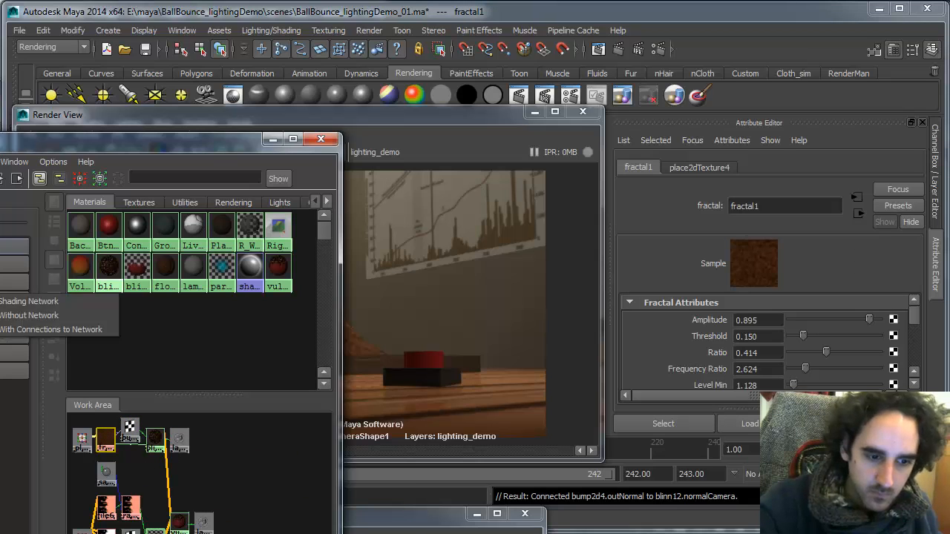
click(46, 318)
middle_drag(106, 443, 135, 512)
click(217, 522)
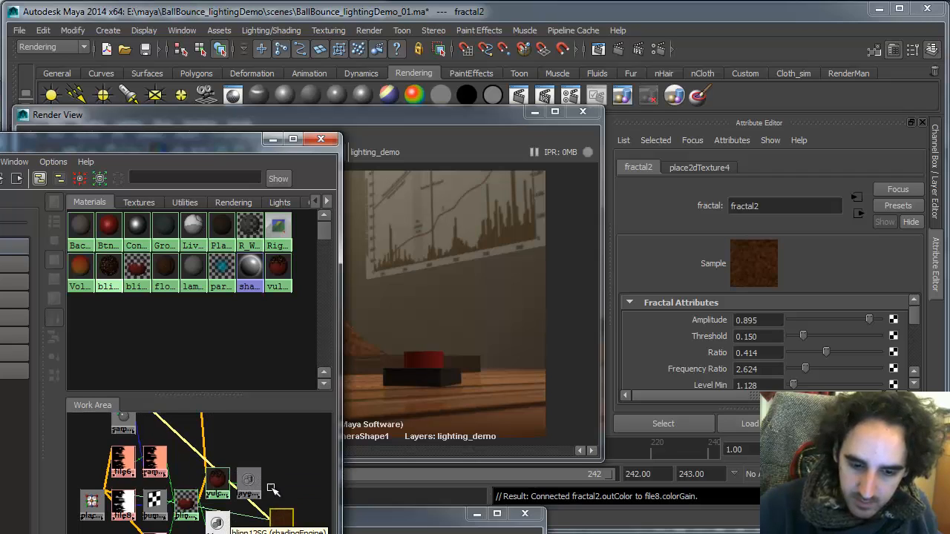
alt+middle_drag(132, 511, 157, 510)
scroll(158, 514, up, 5)
alt+middle_drag(94, 514, 211, 518)
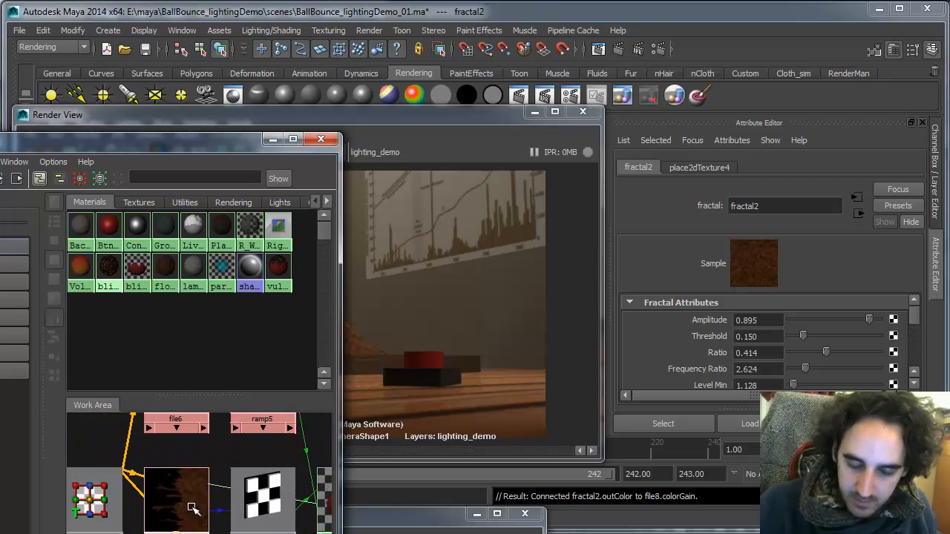
scroll(191, 507, down, 5)
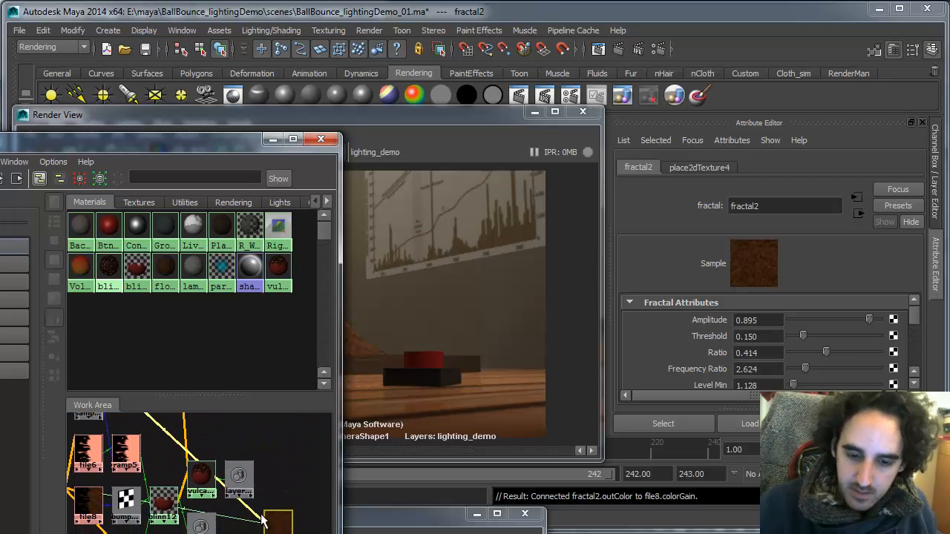
- Desaturate the fractal2 texture's Default Color, Color Gain and Color Offset to a saturation of 0, and re-render the frame
drag(914, 311, 913, 340)
click(768, 319)
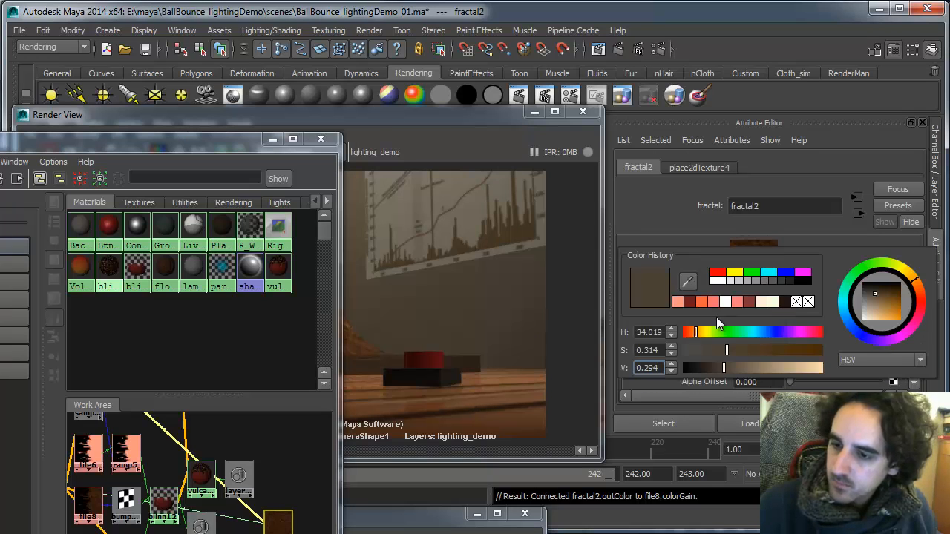
click(700, 351)
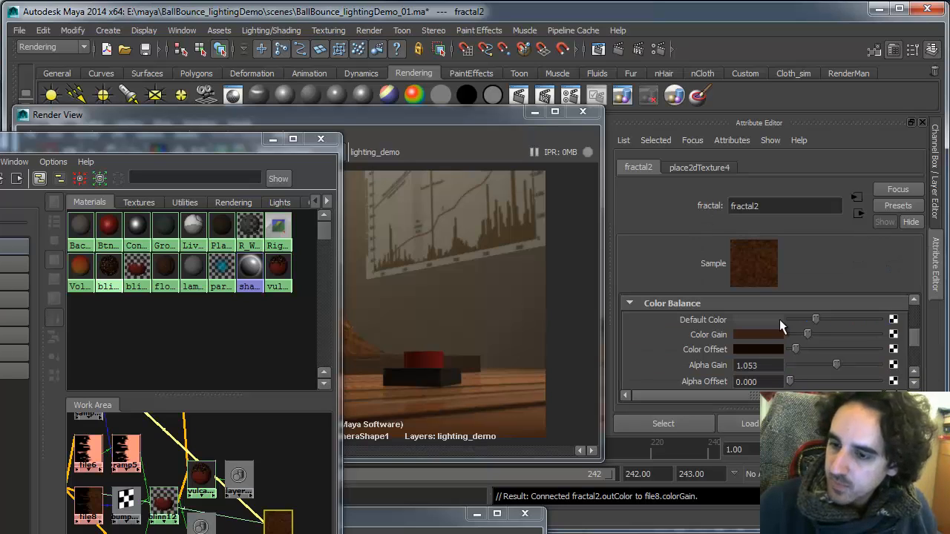
click(778, 318)
click(673, 315)
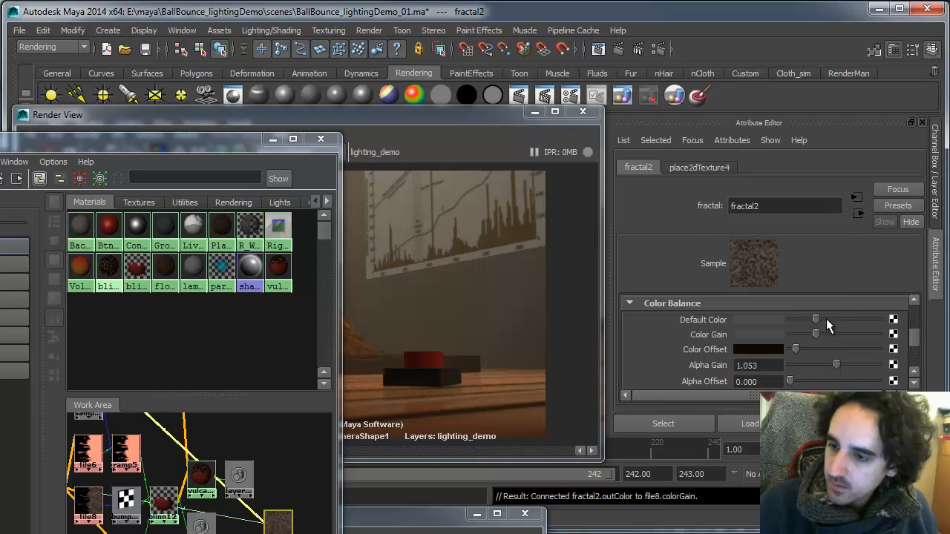
click(774, 349)
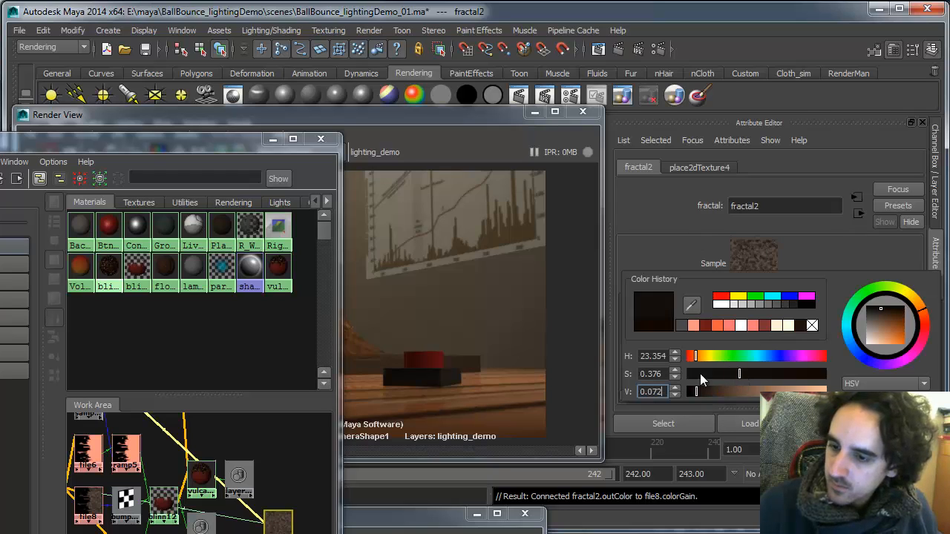
drag(739, 374, 677, 373)
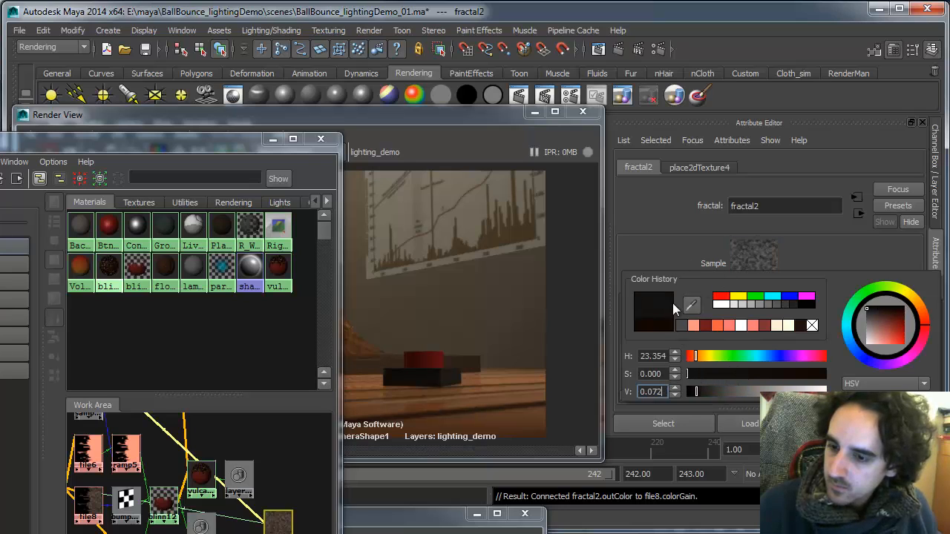
click(434, 122)
click(31, 150)
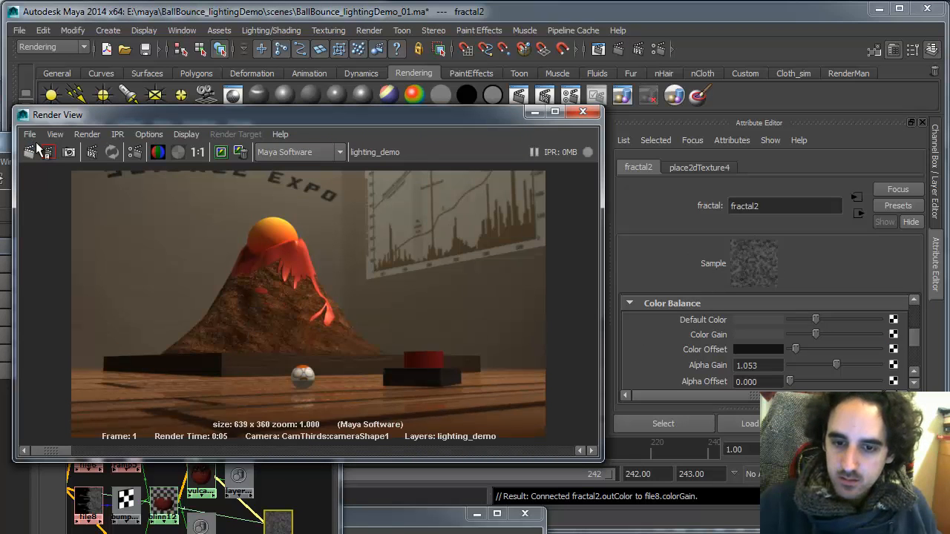
- Trace blinn12's bump mapping through file8 to fractal2, check the fractal's colour and alpha settings, and examine the rendered lava up close
click(1, 178)
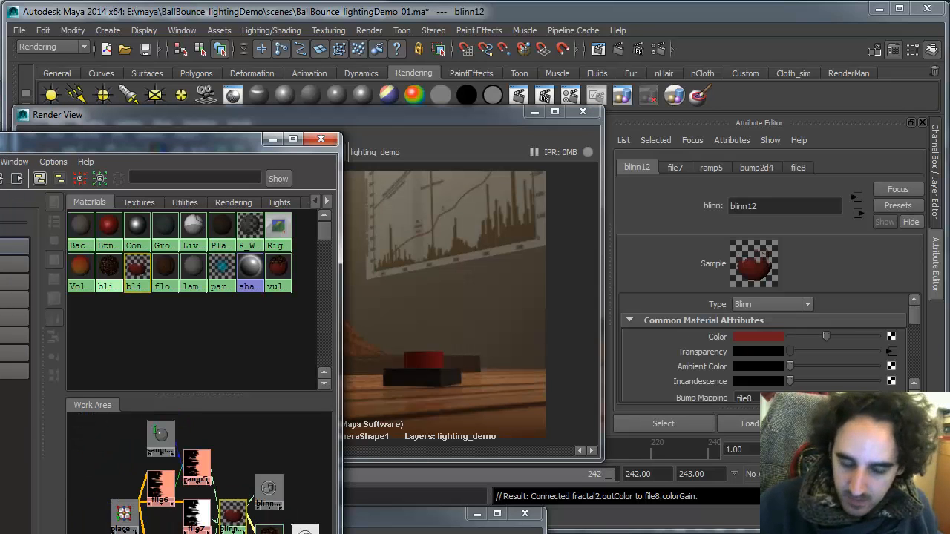
scroll(914, 319, down, 2)
click(895, 364)
drag(914, 346, 905, 335)
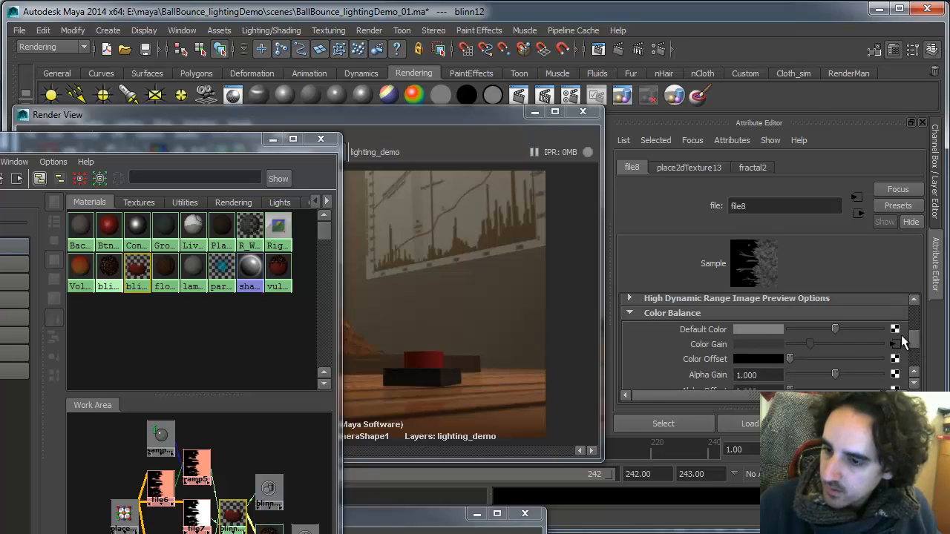
click(897, 343)
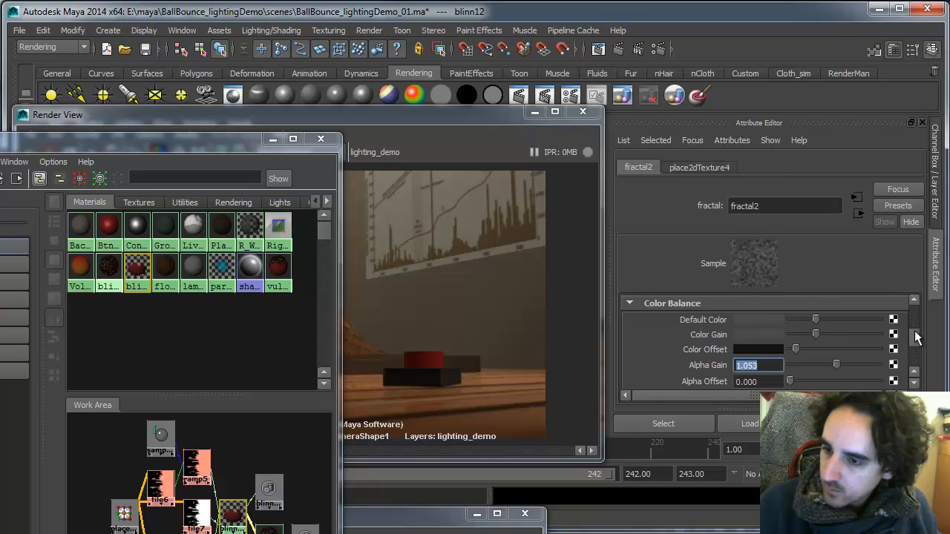
drag(914, 338, 914, 345)
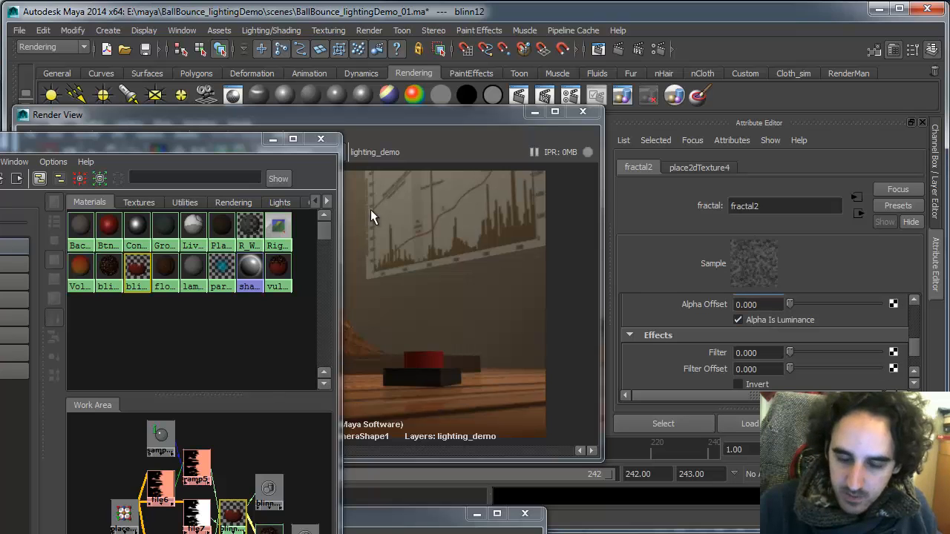
click(422, 121)
alt+right_drag(302, 251, 500, 294)
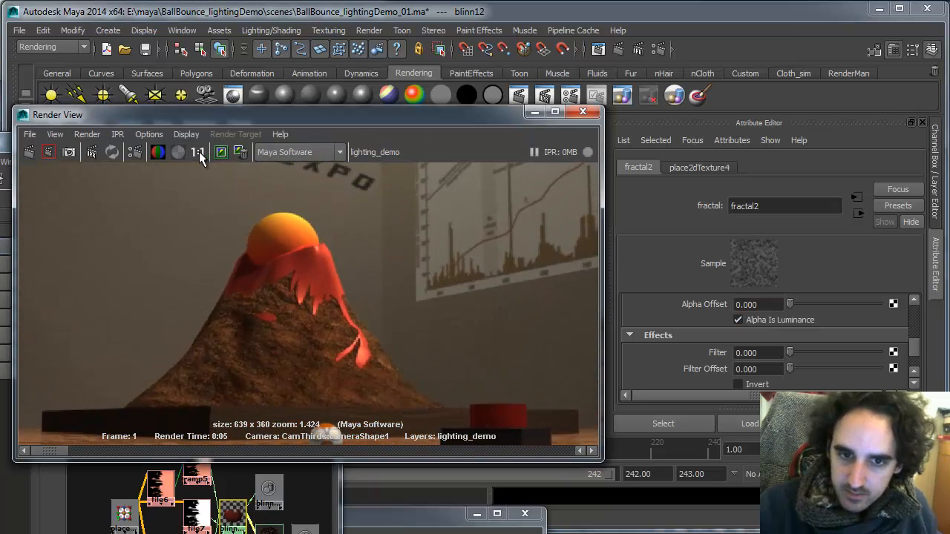
click(200, 152)
- Set the bump2d4 node's Bump Filter to 0 and its Bump Depth to 1
click(198, 531)
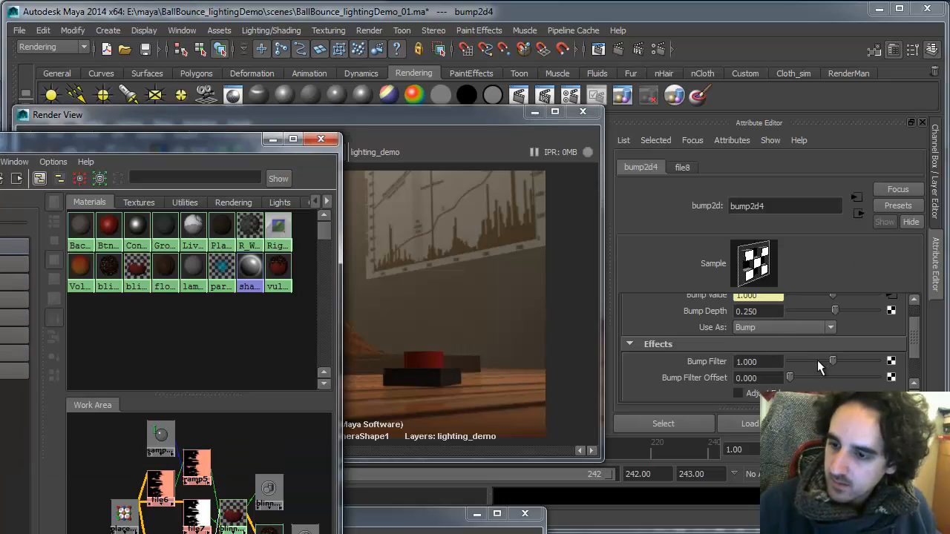
click(817, 361)
click(756, 311)
double_click(765, 309)
text(1)
key(Tab)
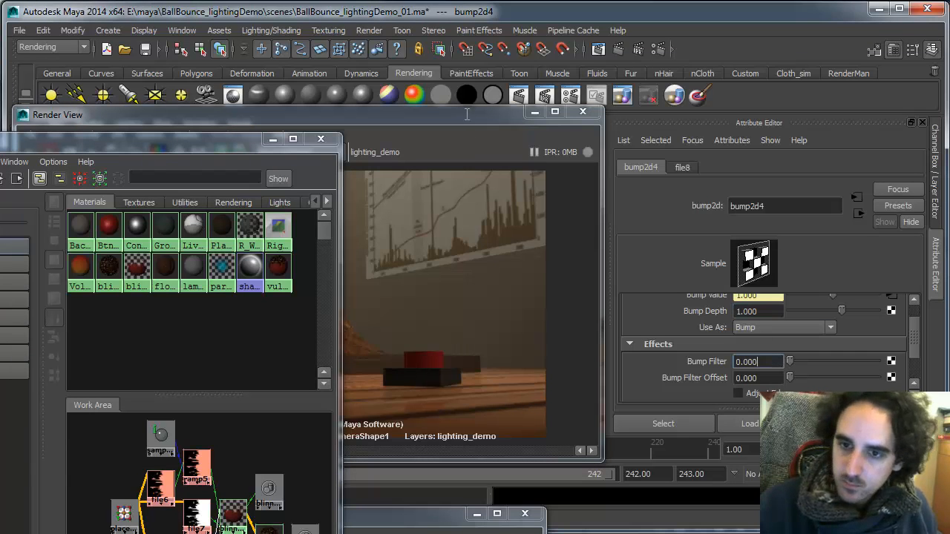
- Re-render the frame and compare the lava surface with the previously stored render
click(466, 112)
click(31, 151)
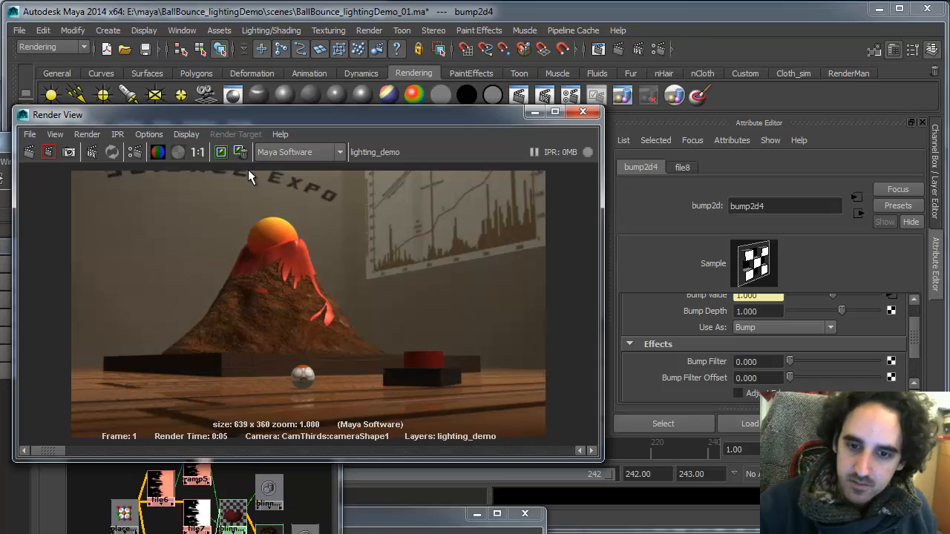
drag(73, 449, 52, 446)
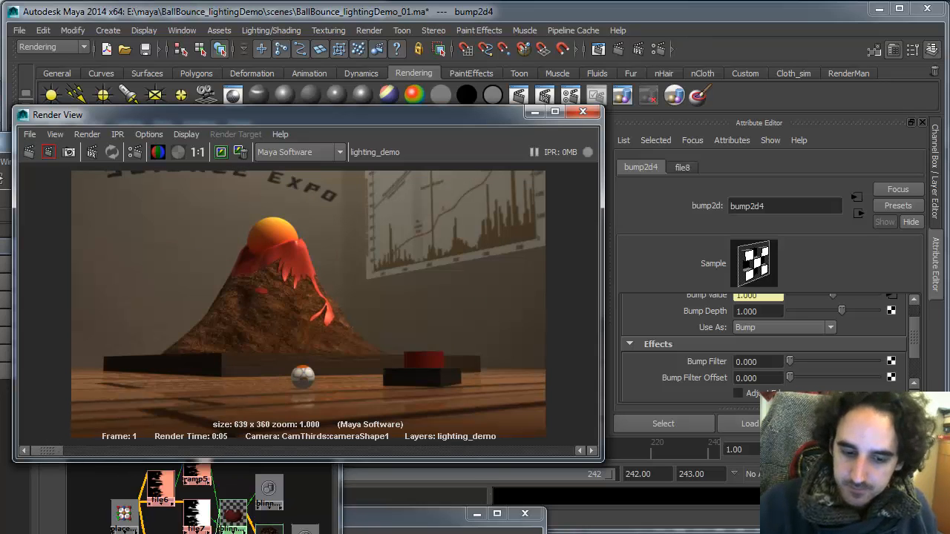
- Set fractal2's Color Gain to white and Alpha Gain to 1, and turn off Alpha Is Luminance
click(222, 493)
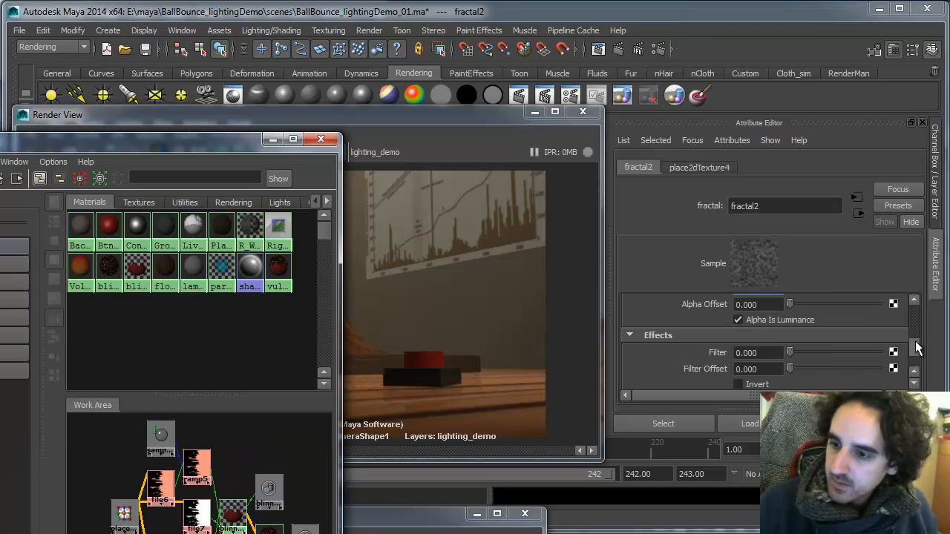
drag(917, 408, 915, 338)
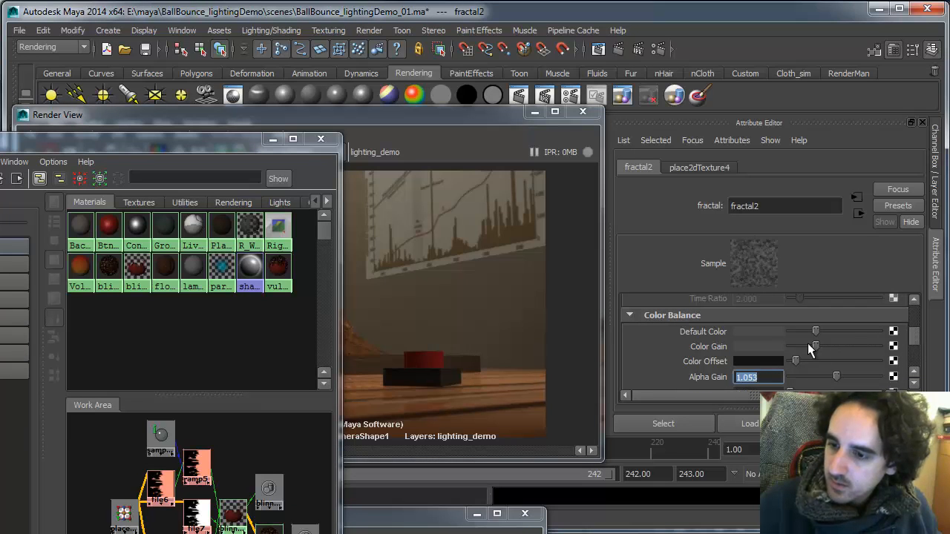
drag(816, 346, 824, 346)
click(877, 346)
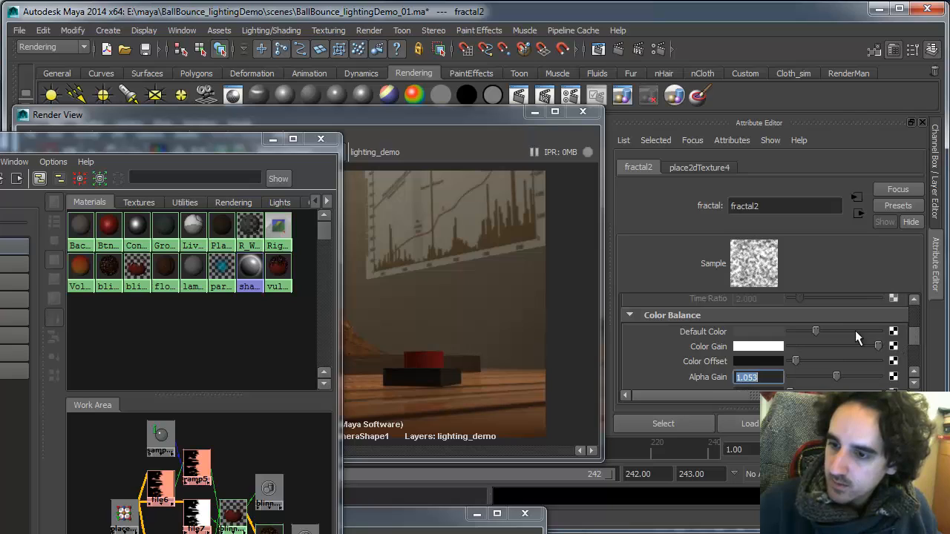
scroll(915, 340, down, 2)
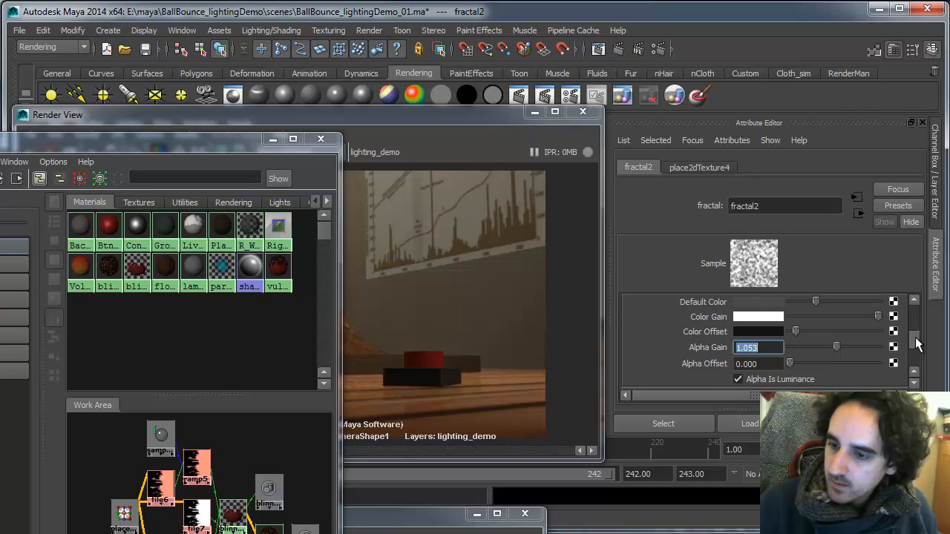
text(1)
key(Tab)
scroll(915, 349, down, 1)
scroll(914, 346, down, 4)
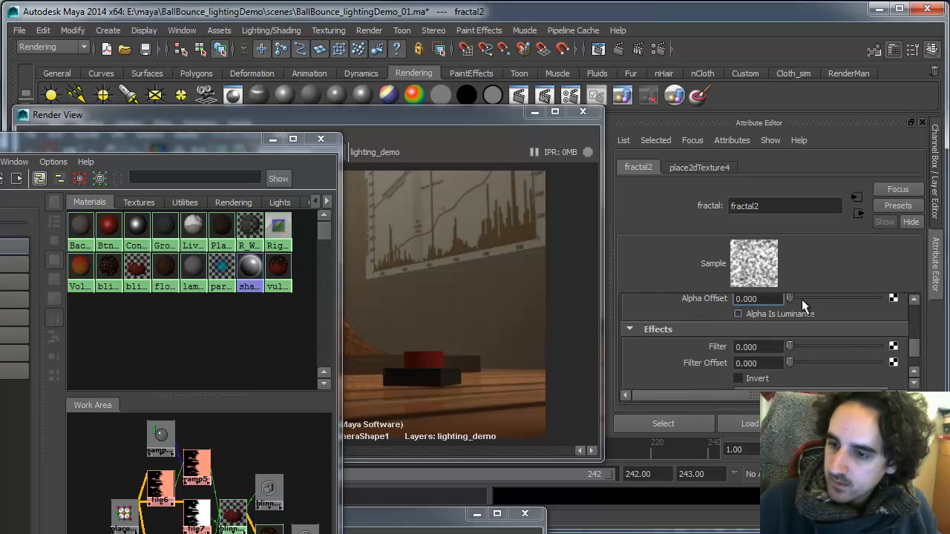
- Render the frame with the brighter fractal and toggle fractal2's Alpha Is Luminance option
click(438, 115)
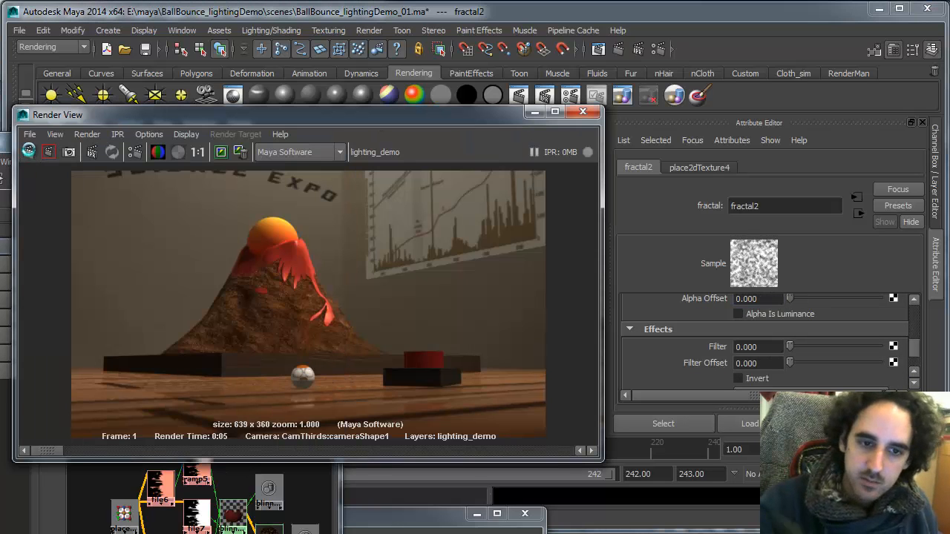
click(28, 152)
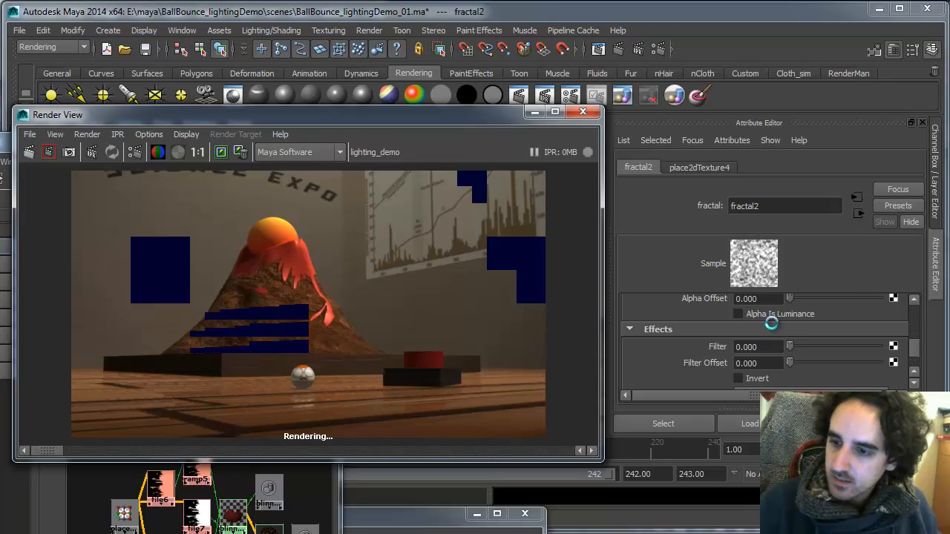
click(737, 314)
drag(911, 349, 912, 314)
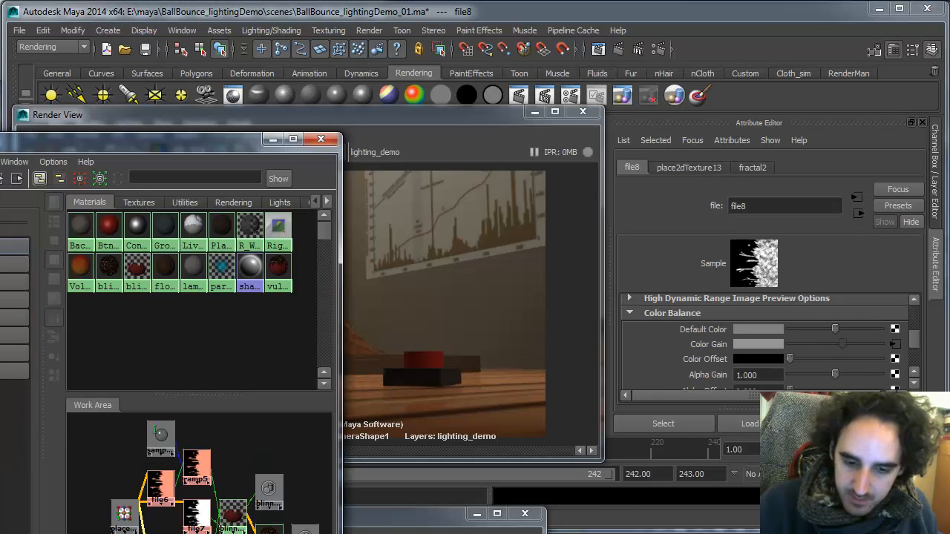
- Examine the bump2d4 node's bump and effects attributes and file8's Color Balance settings in the lava bump network
scroll(267, 523, up, 5)
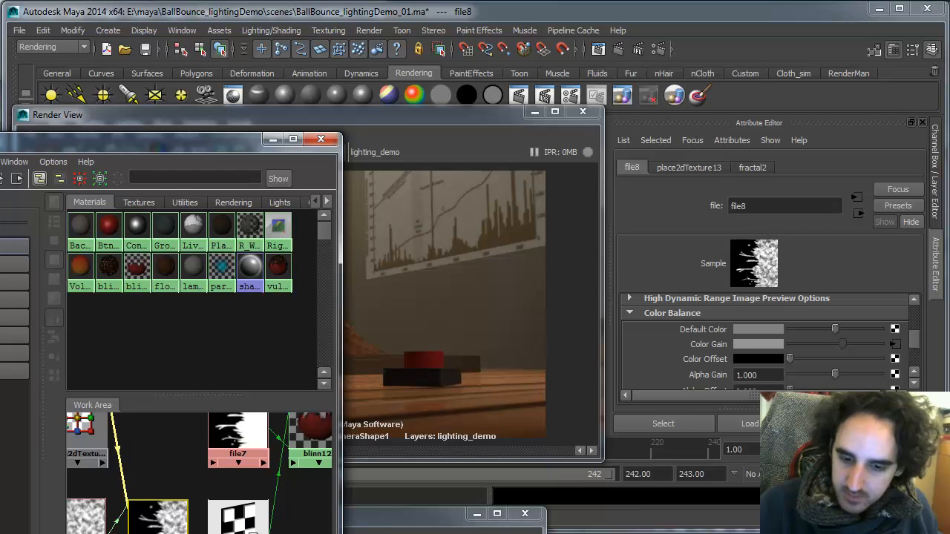
click(252, 519)
scroll(912, 352, down, 2)
scroll(911, 352, up, 1)
scroll(911, 349, up, 2)
scroll(913, 334, down, 1)
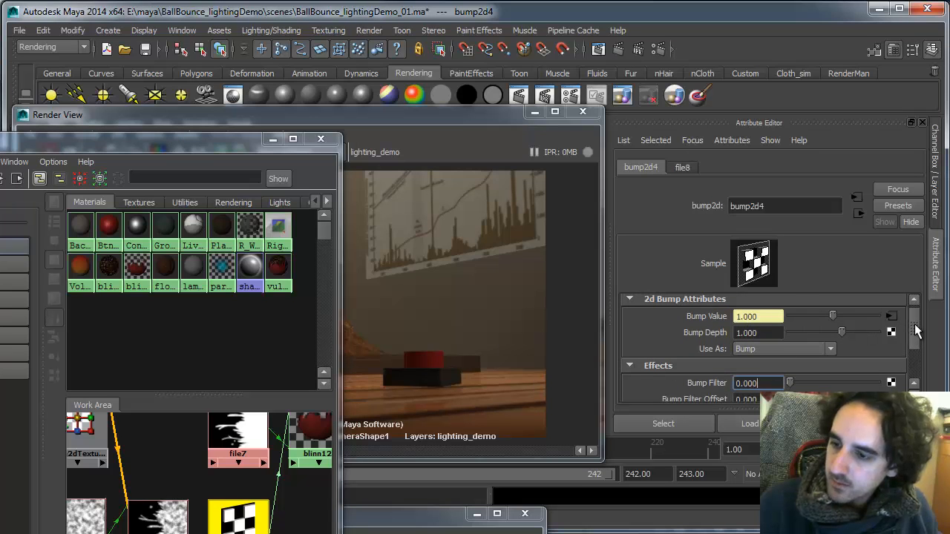
scroll(915, 332, down, 3)
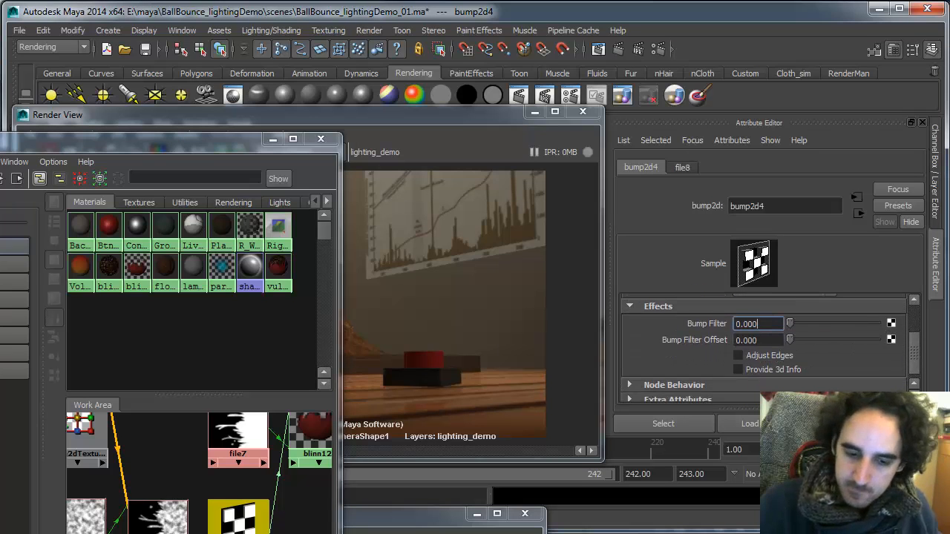
click(177, 524)
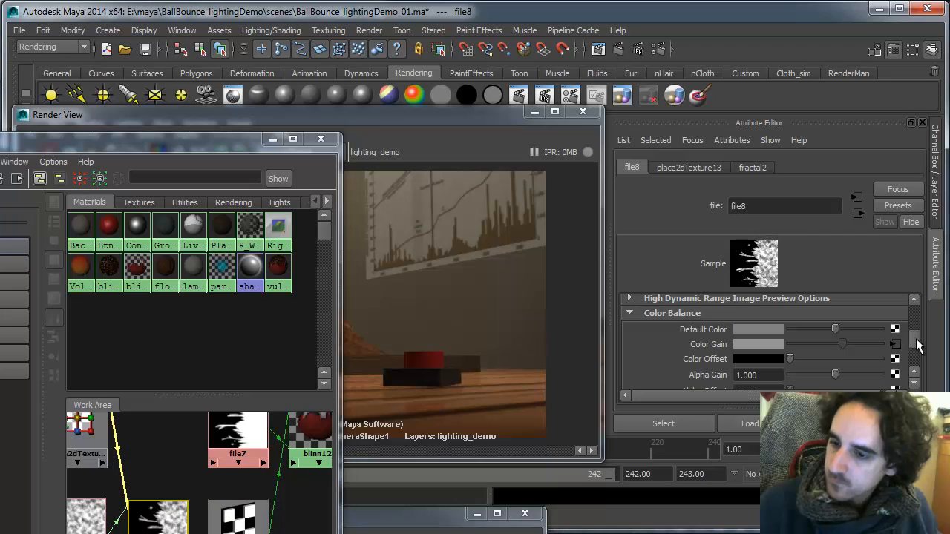
scroll(918, 345, down, 3)
scroll(917, 346, up, 2)
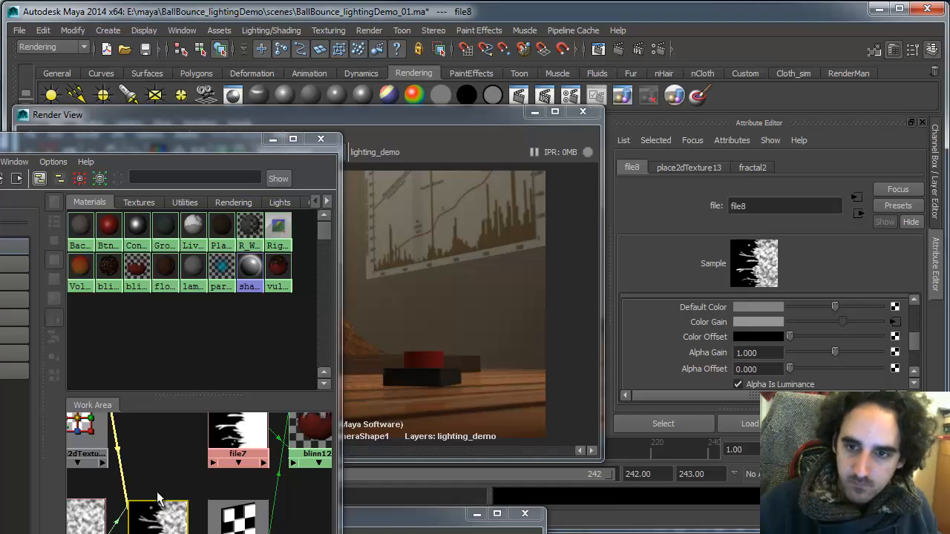
- Move the Render View out of the way and reposition the Hypershade so its whole Work Area is accessible
click(492, 116)
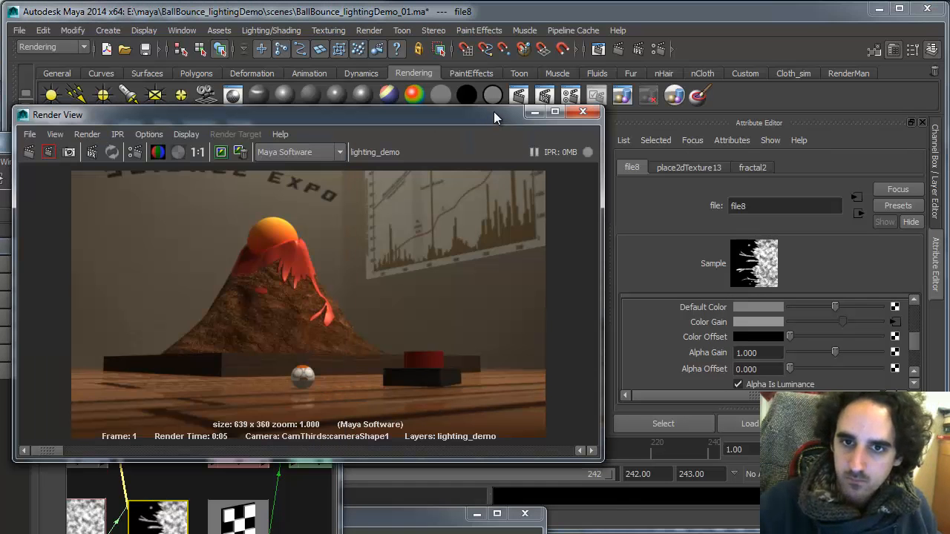
drag(493, 113, 724, 164)
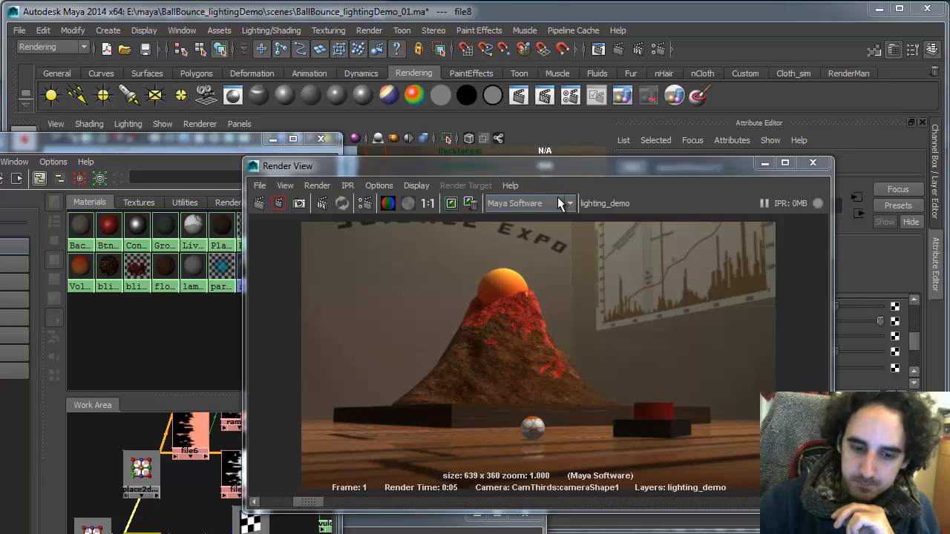
drag(514, 165, 581, 533)
drag(247, 135, 284, 42)
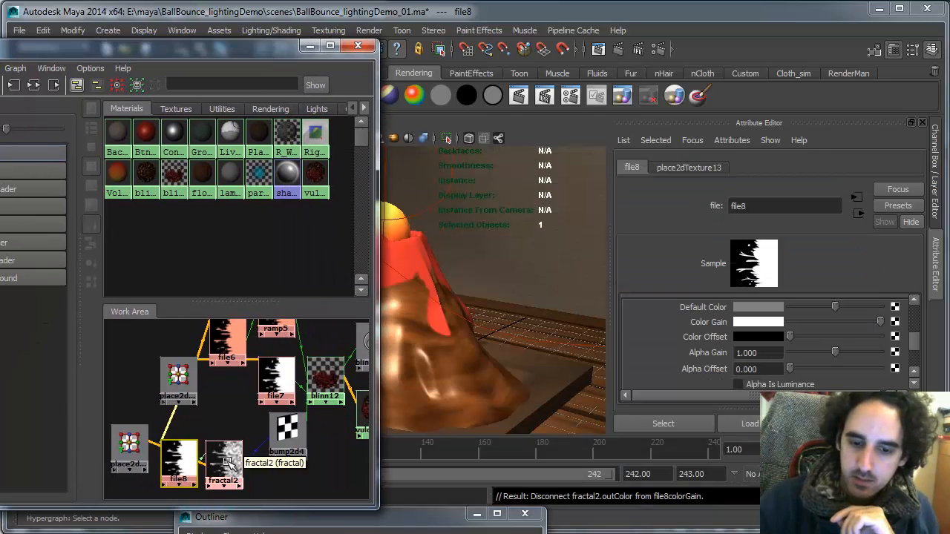
- Arrange file8, fractal2, bump2d4 and the fractal's placement node into a readable chain, and inspect the fractal2 and bump2d4 attributes
drag(228, 464, 236, 453)
drag(129, 443, 225, 388)
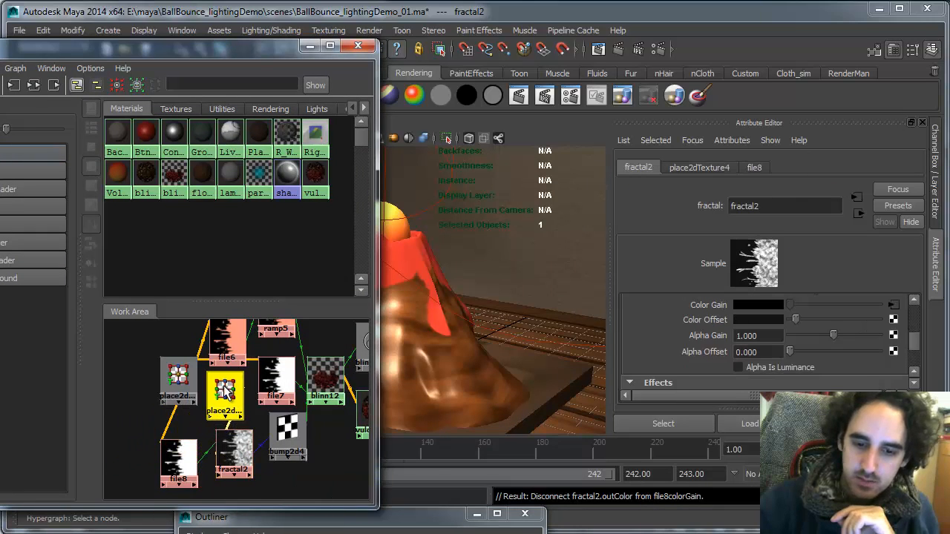
drag(237, 451, 169, 450)
click(223, 456)
click(178, 455)
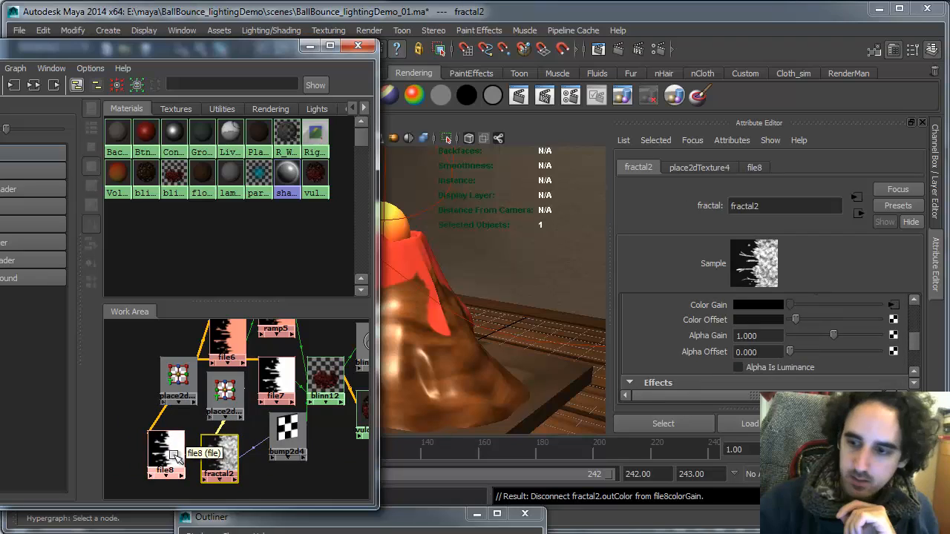
click(222, 453)
click(168, 455)
middle_drag(167, 455, 286, 464)
click(221, 454)
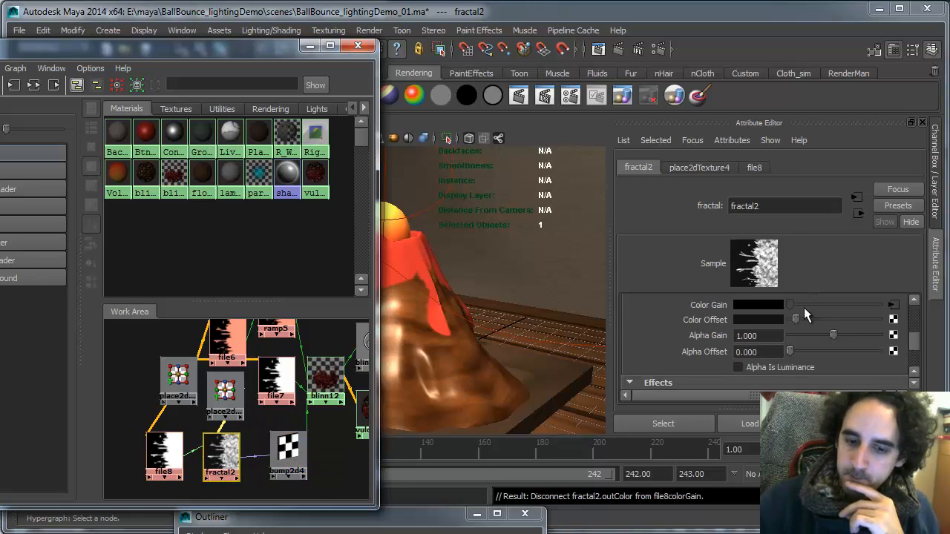
click(286, 450)
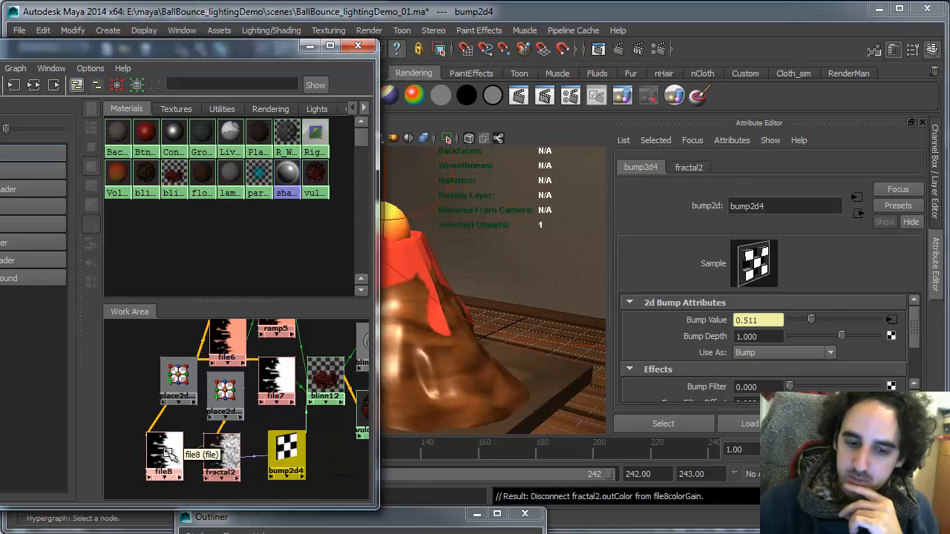
- Inspect fractal2's Color Gain input from file8 and place the Render View above the lava bump nodes in the Work Area
click(168, 454)
click(223, 449)
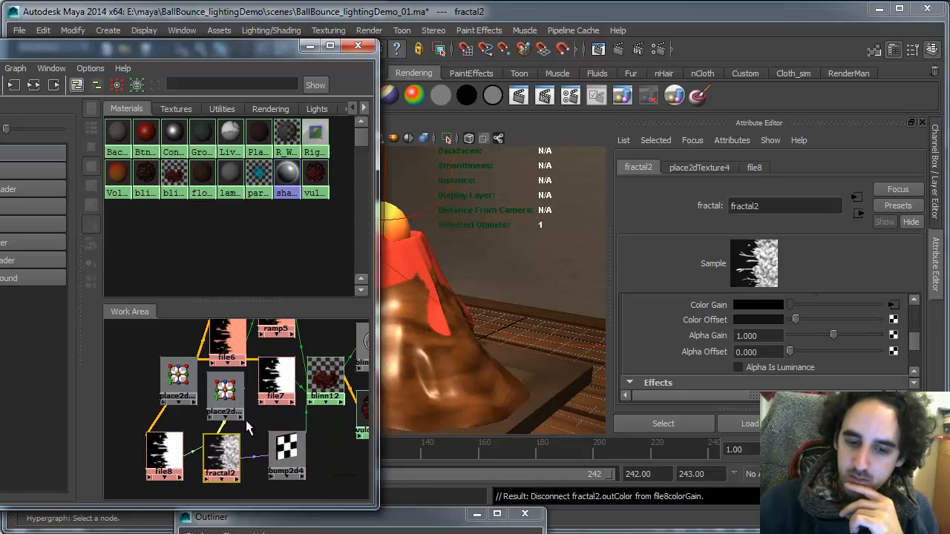
click(893, 305)
click(222, 460)
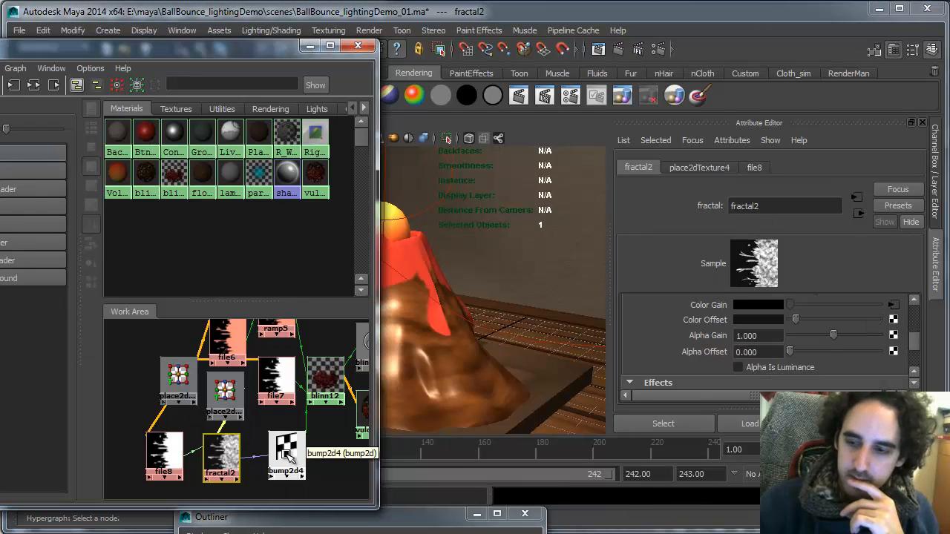
drag(551, 532, 281, 98)
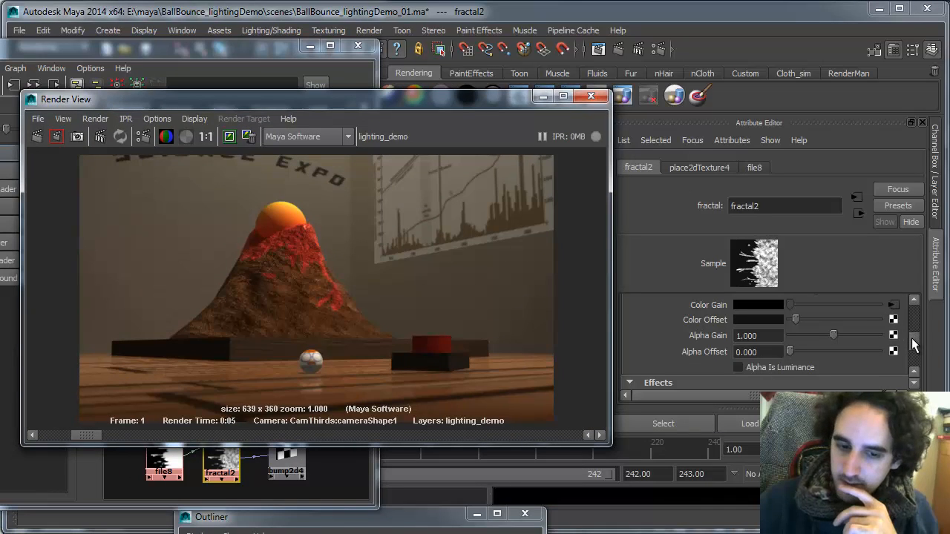
drag(443, 99, 445, 22)
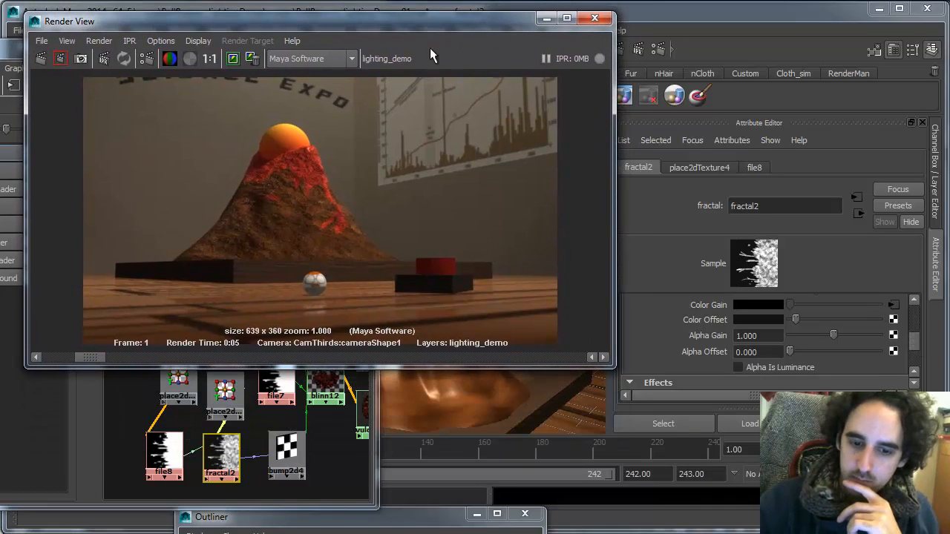
- Space out place2dTexture13, fractal2 and place2dTexture4 in the Work Area, and check place2dTexture4's repeat, rotation and noise UV settings
click(175, 387)
drag(180, 397, 149, 421)
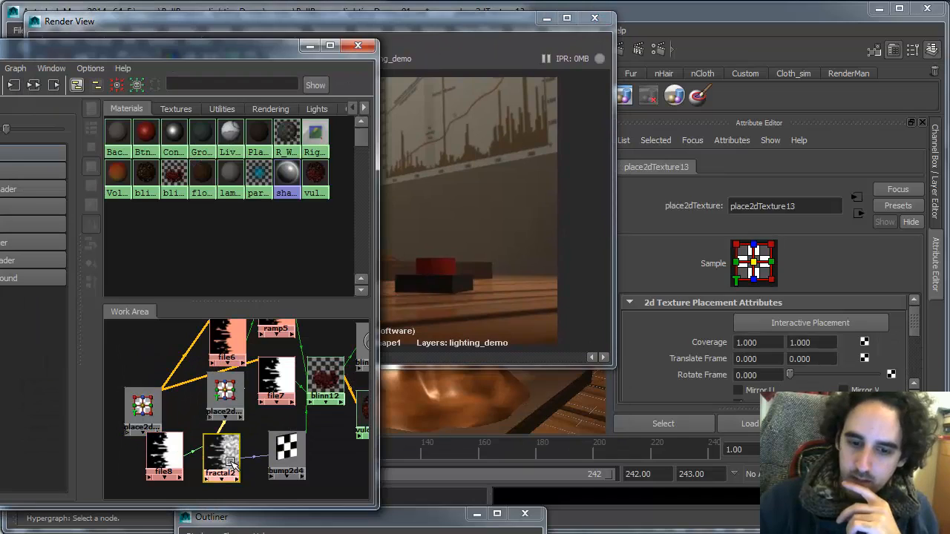
drag(227, 450, 233, 452)
drag(231, 410, 226, 420)
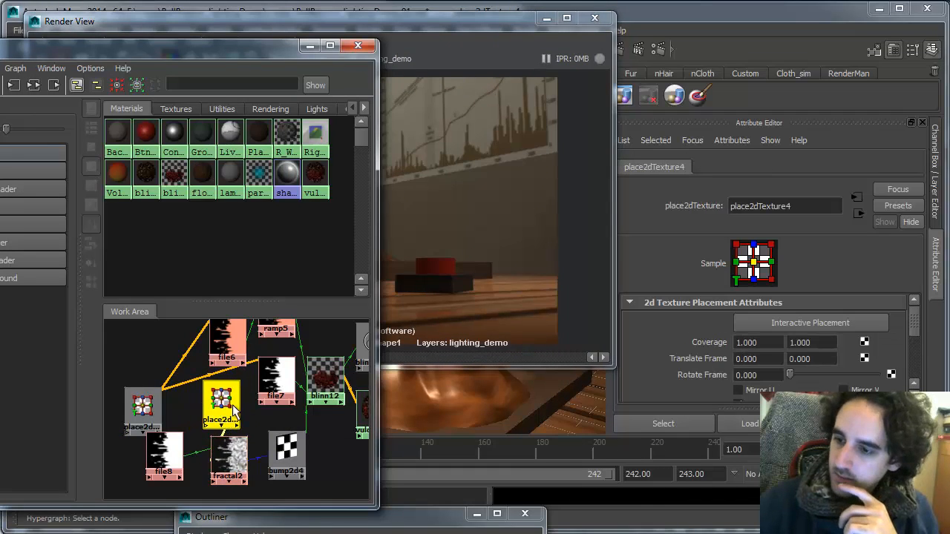
scroll(913, 343, down, 3)
drag(913, 343, 913, 365)
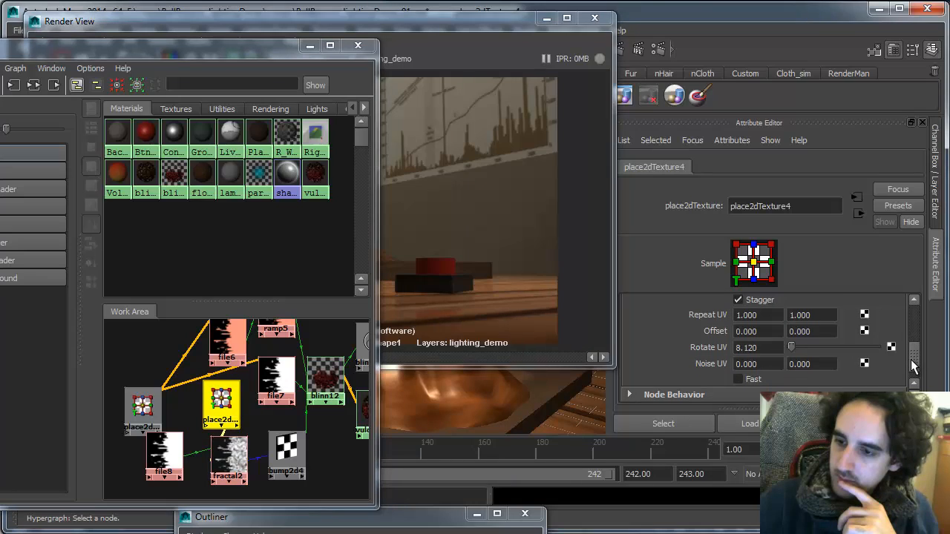
scroll(913, 365, up, 5)
- Lower fractal2's Ratio to 0.125 and Frequency Ratio to 1.525, and render the frame as a test
click(241, 443)
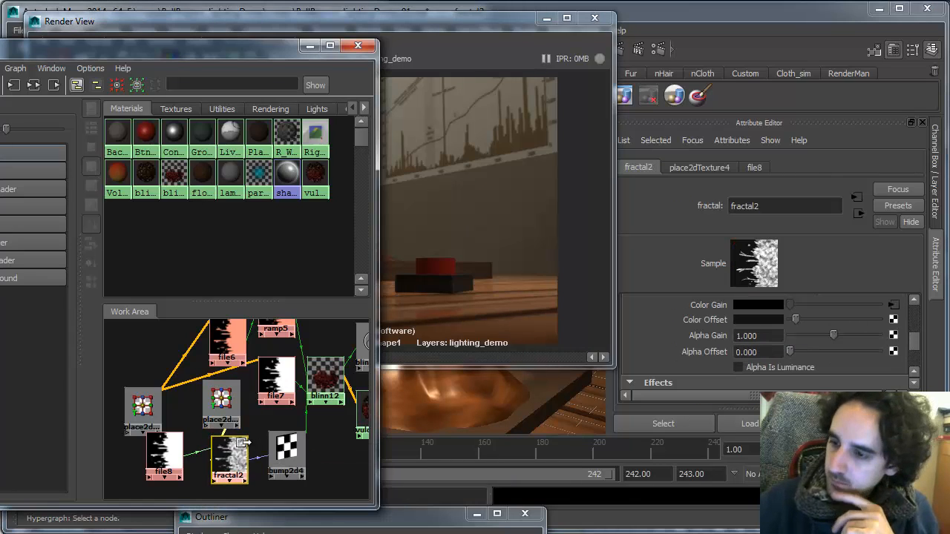
scroll(915, 321, up, 5)
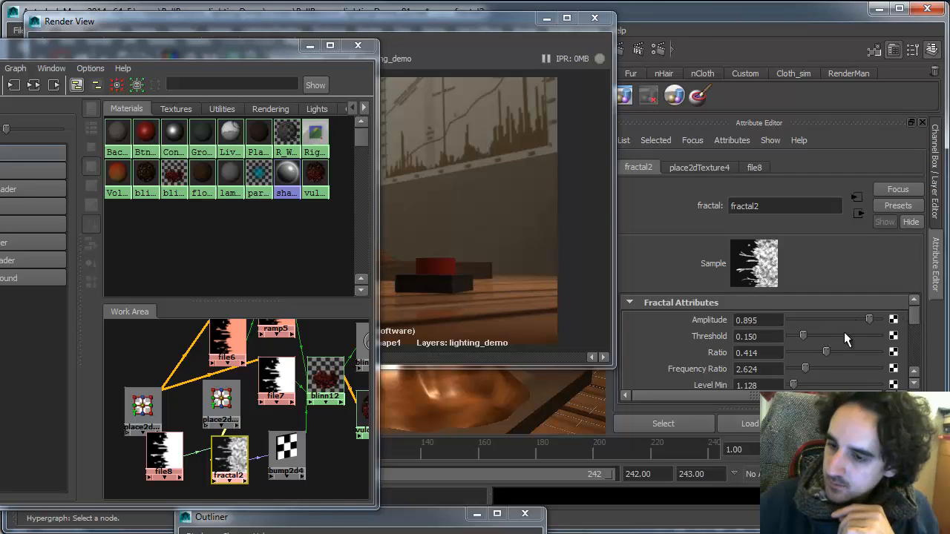
drag(829, 351, 801, 352)
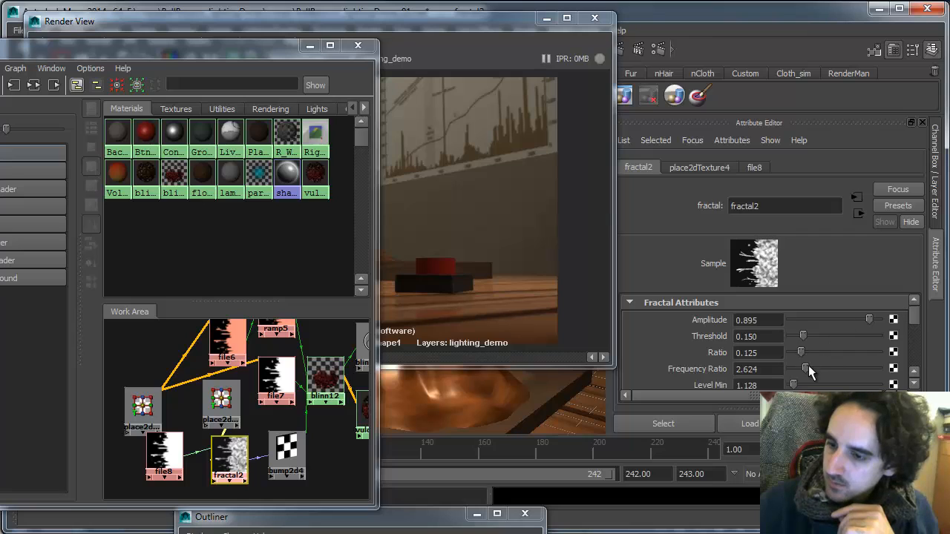
drag(791, 369, 794, 369)
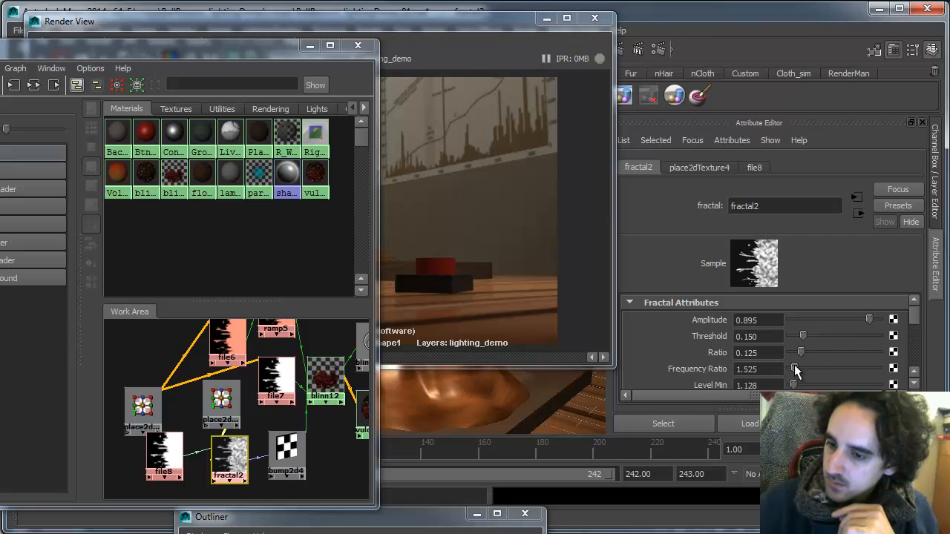
click(472, 25)
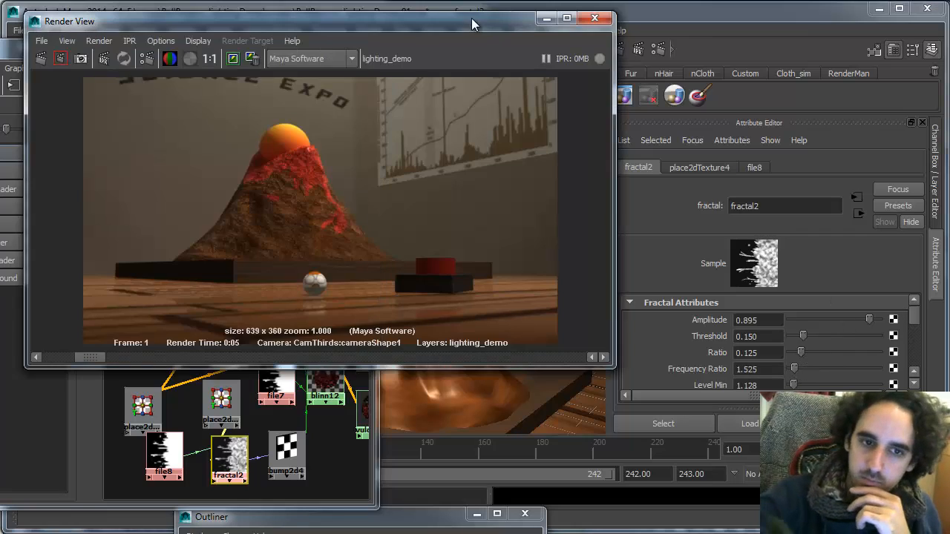
click(44, 58)
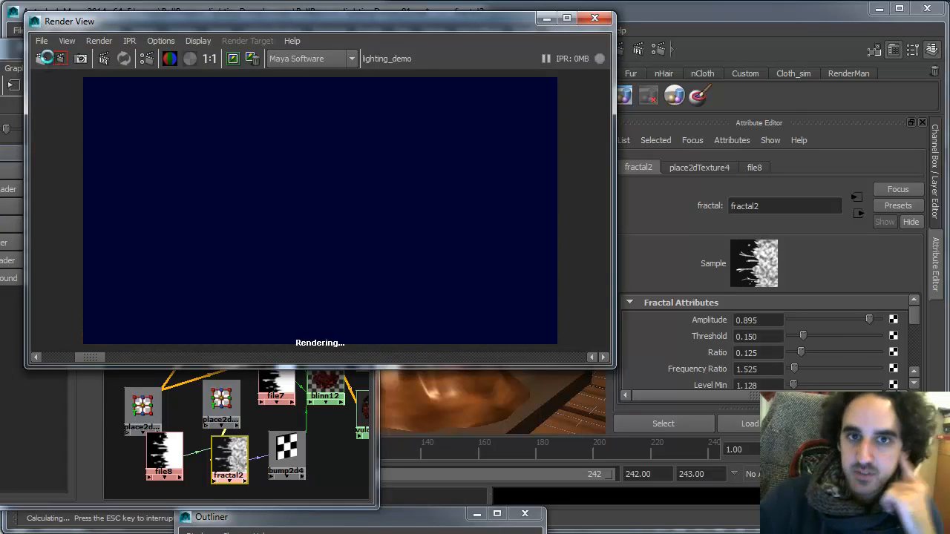
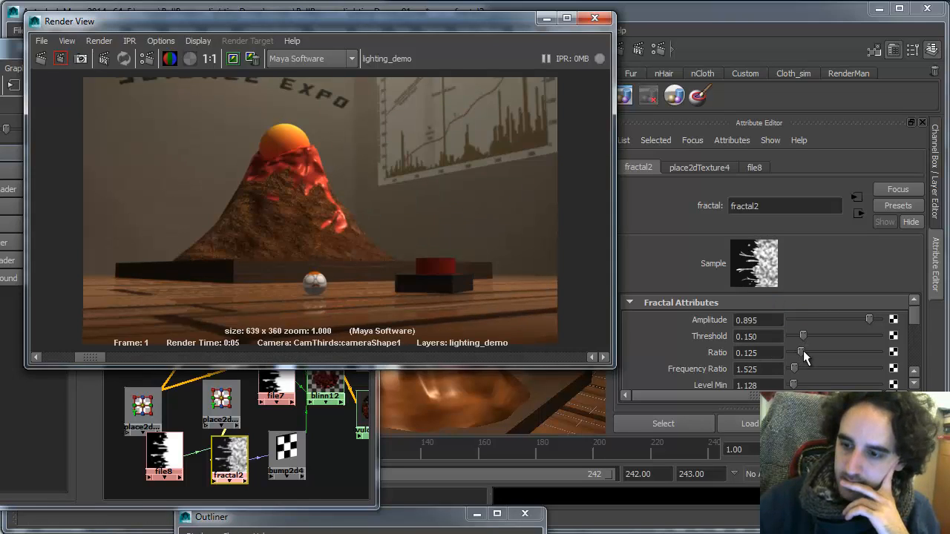
- Test-render fractal2 at Ratio 0.242 and Frequency Ratio 1.450, and again at Ratio 0.375 and Frequency Ratio 1.975
drag(805, 352, 793, 369)
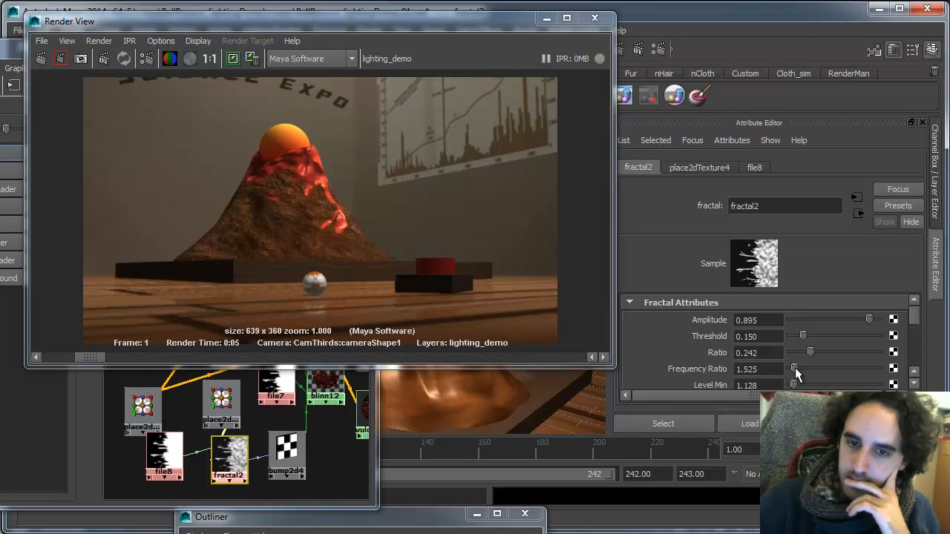
click(43, 57)
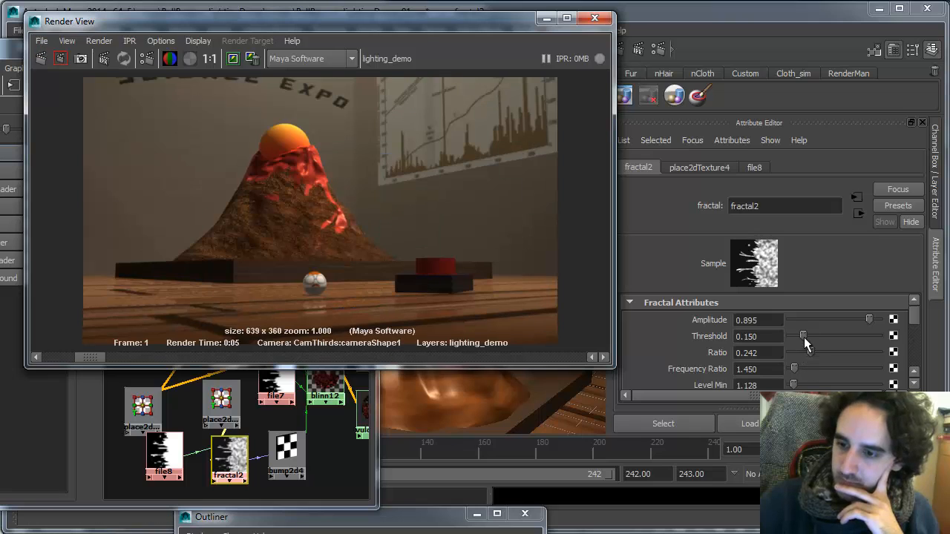
drag(820, 351, 830, 351)
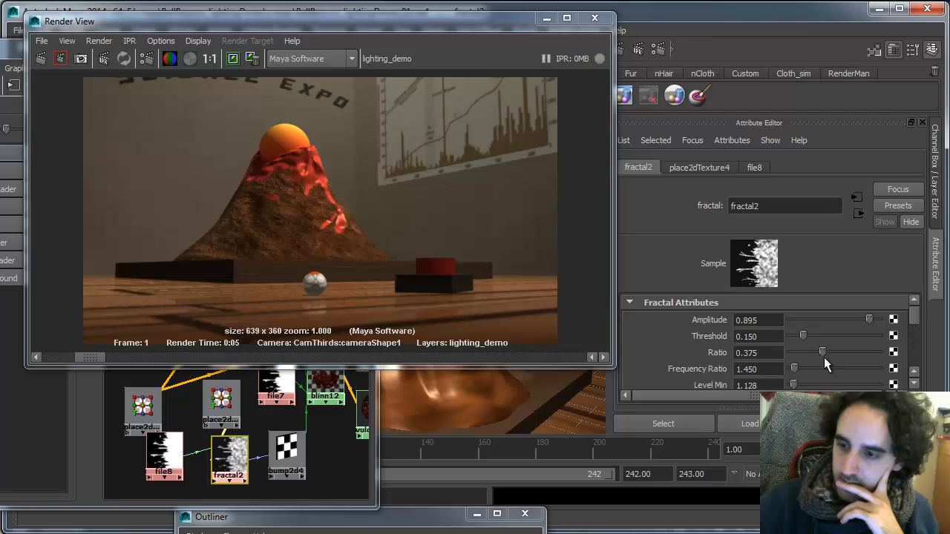
drag(800, 368, 803, 369)
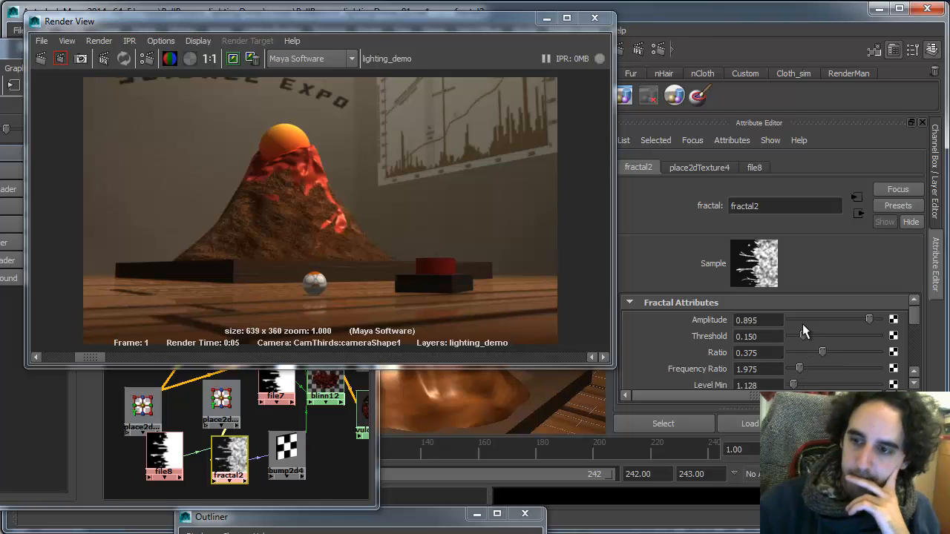
click(41, 58)
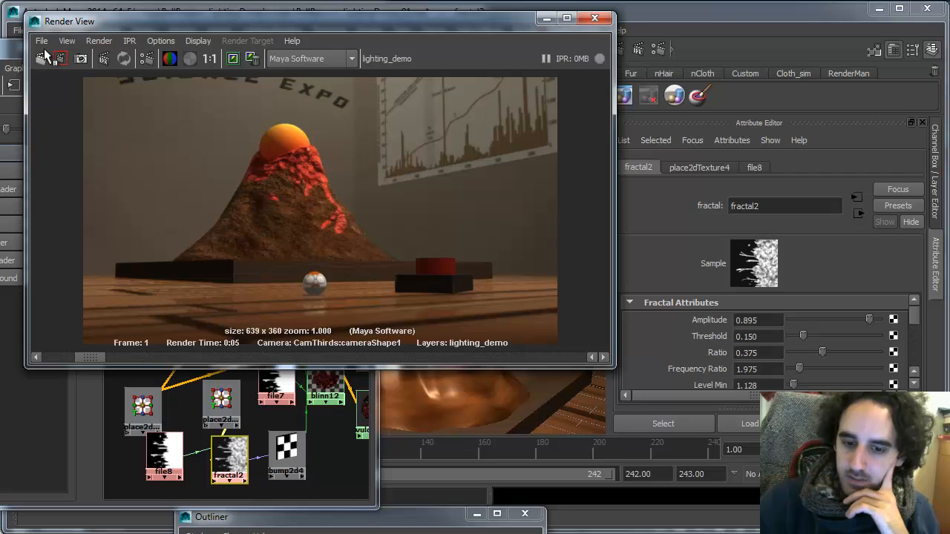
- Set bump2d4's Bump Depth to 0.5 and render the frame again
click(289, 454)
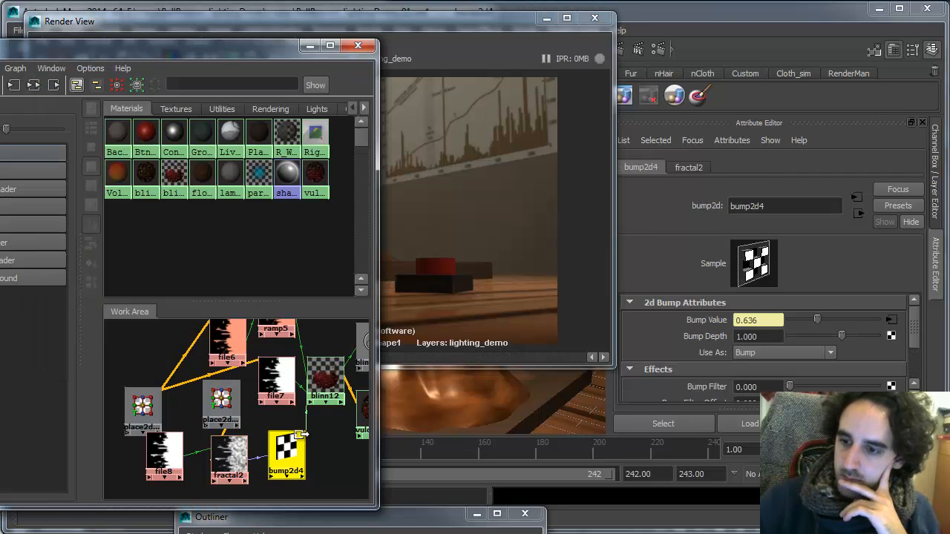
click(766, 336)
text(.5)
key(Return)
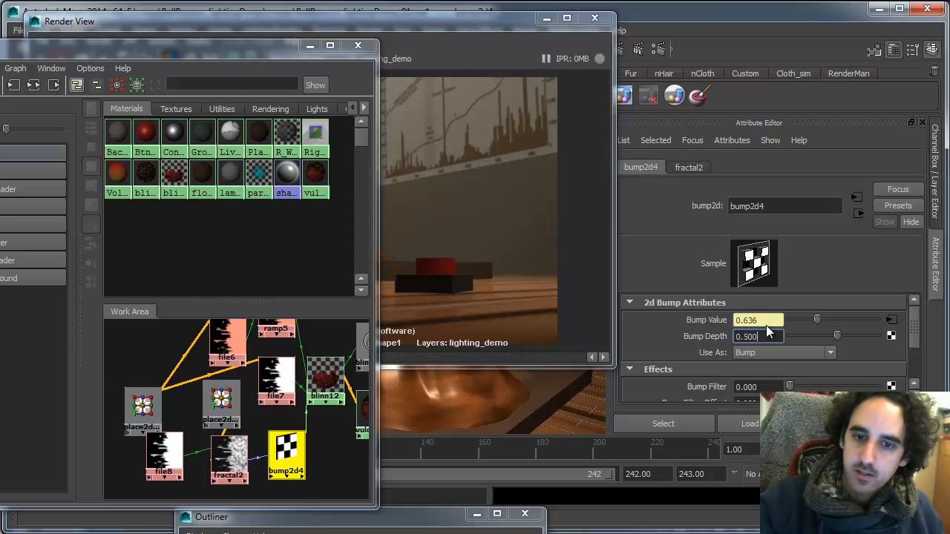
click(467, 19)
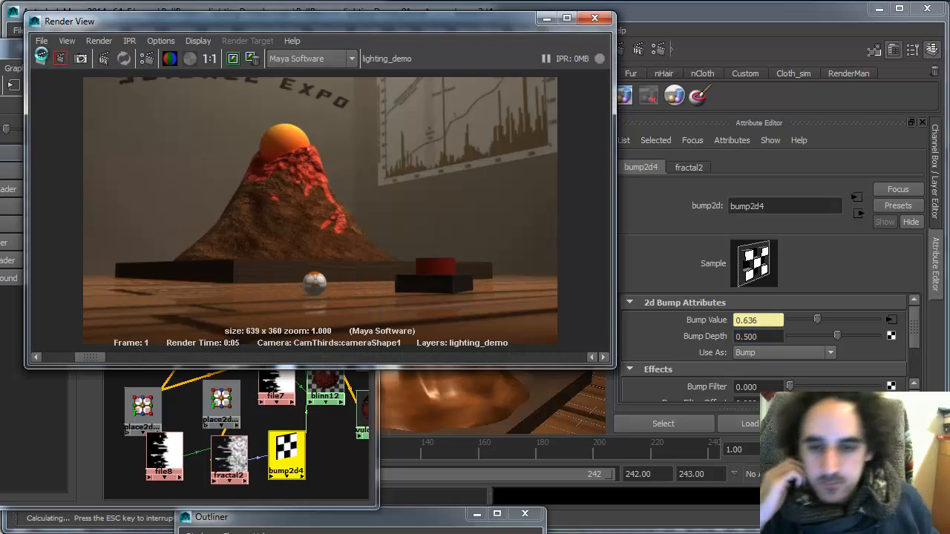
click(41, 58)
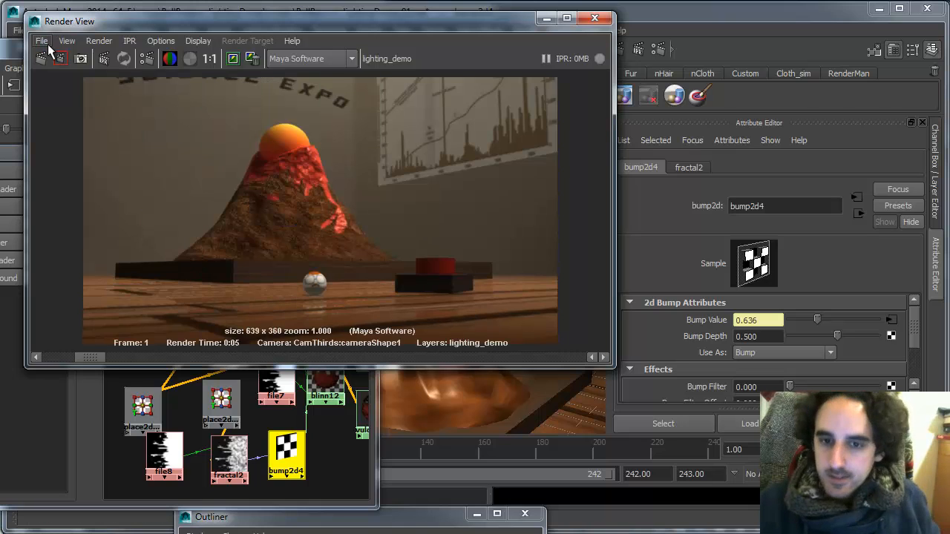
- Set fractal2's Frequency Ratio to 1.5 and render the frame again
click(223, 453)
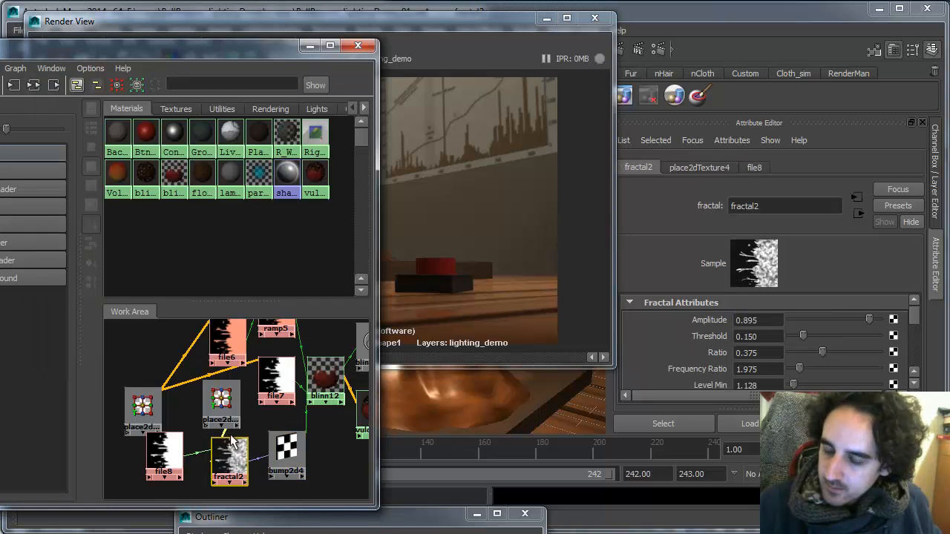
click(772, 369)
double_click(772, 369)
text(1.5)
key(Return)
click(503, 23)
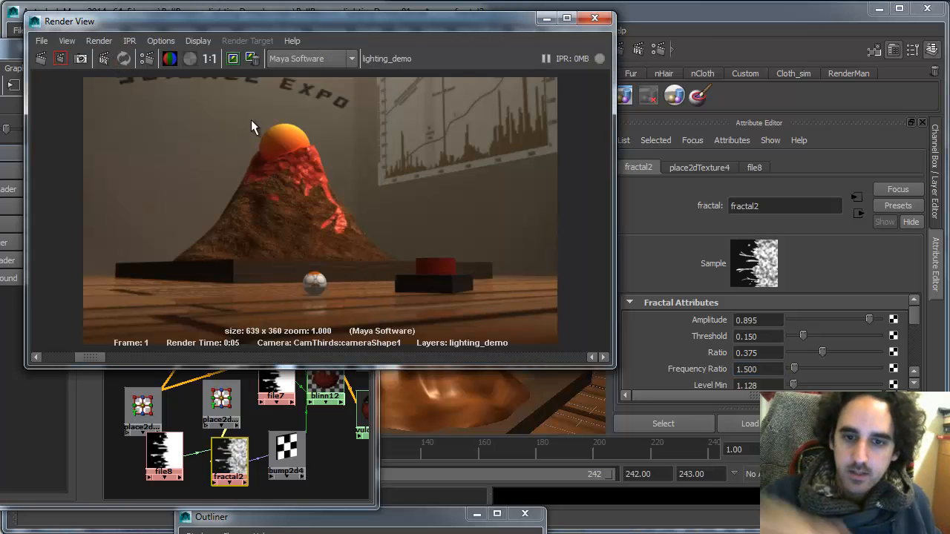
click(42, 58)
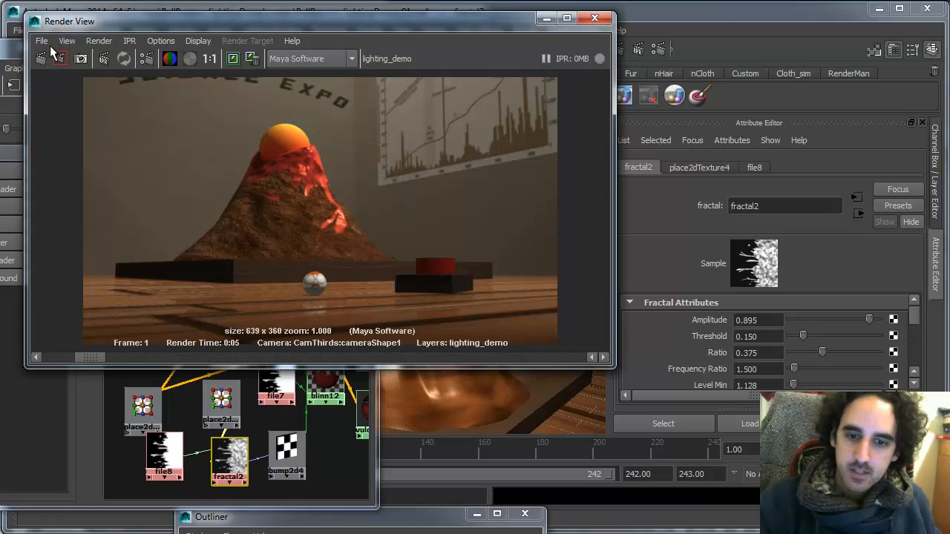
- Compare the stored test renders in the Render View, looking at the earlier versions of the volcano
click(562, 353)
click(568, 354)
click(573, 354)
click(572, 354)
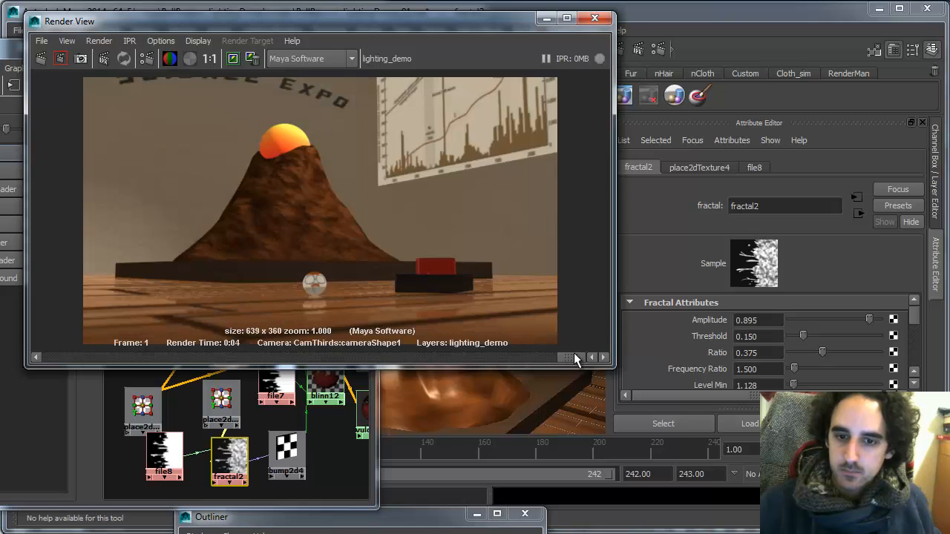
click(553, 357)
drag(549, 353, 501, 349)
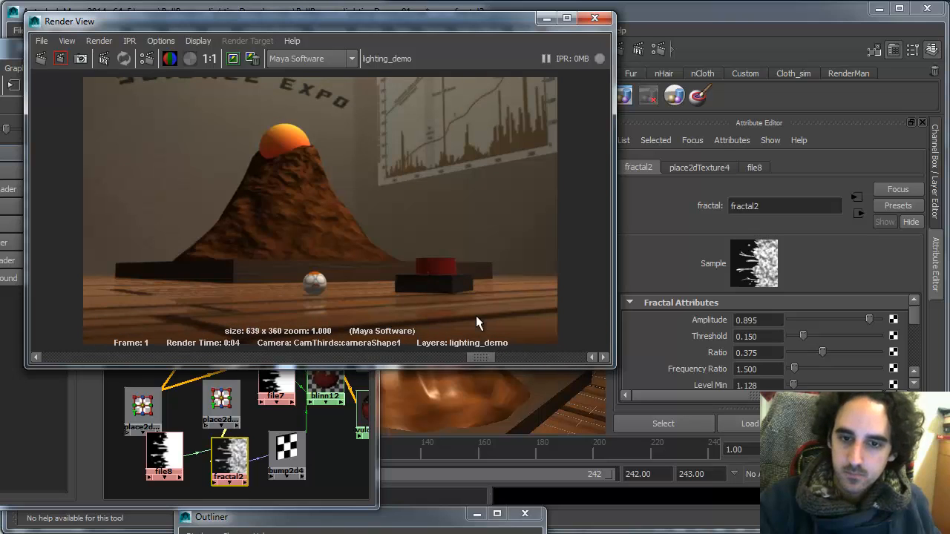
- Remove the outdated stored images from the Render View and review the remaining lava renders
click(251, 59)
click(252, 59)
click(251, 59)
click(252, 60)
click(252, 60)
click(252, 59)
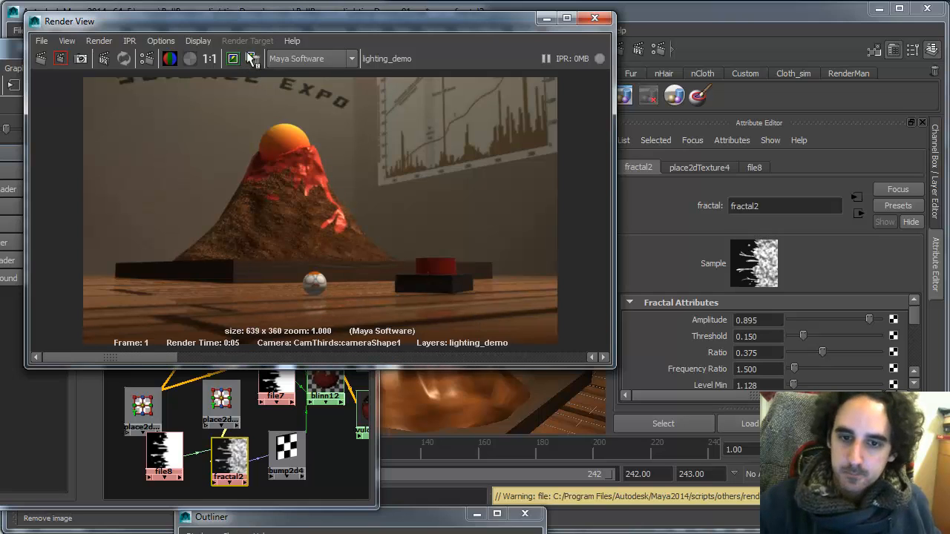
drag(250, 355, 178, 297)
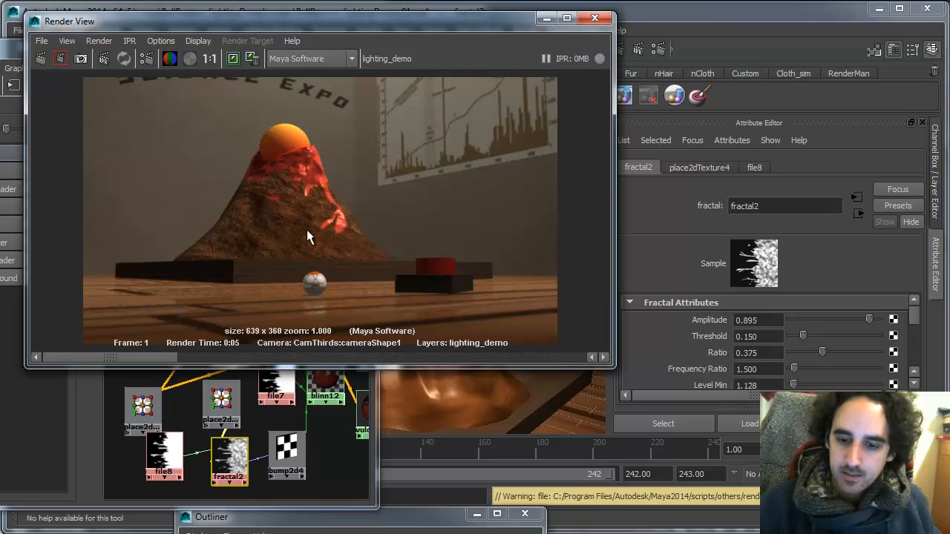
- Graph the blinn11 rock material's node network in the Hypershade work area
click(372, 461)
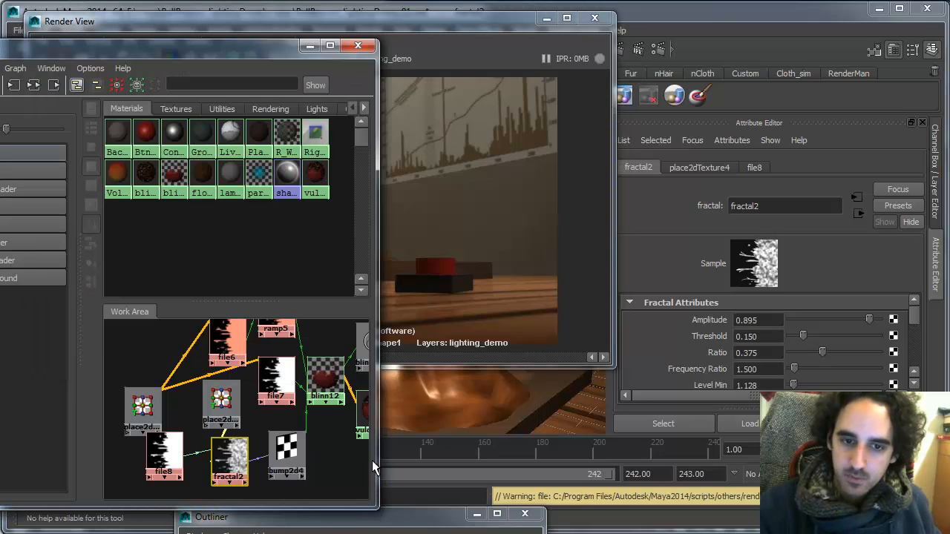
click(146, 181)
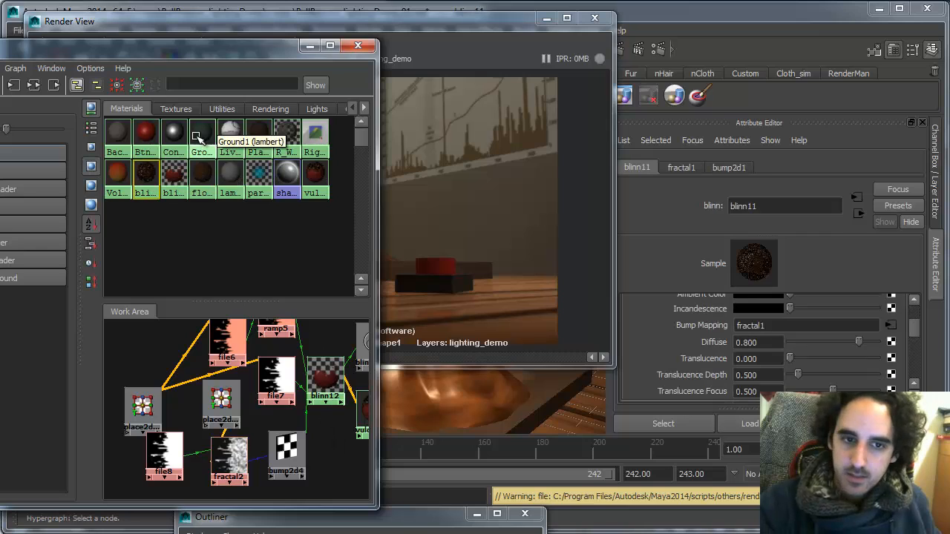
click(48, 84)
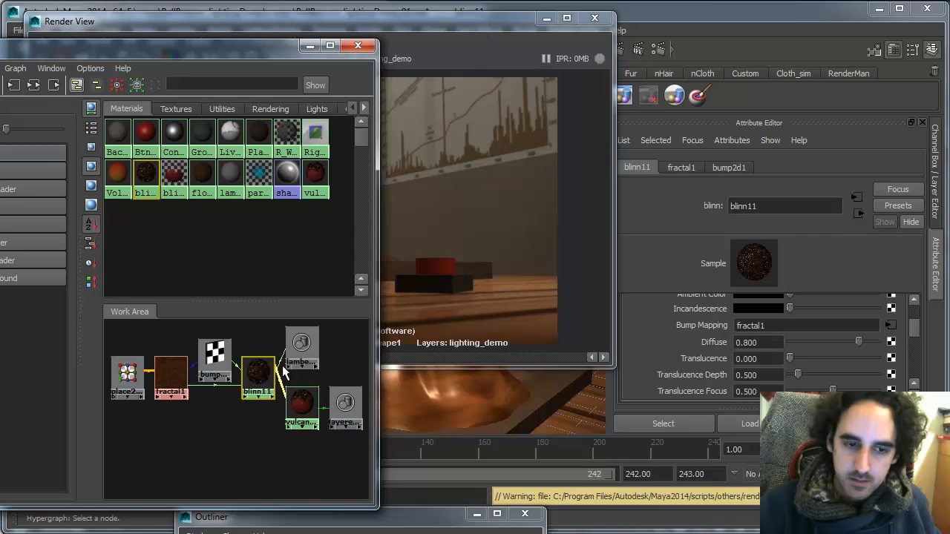
click(235, 431)
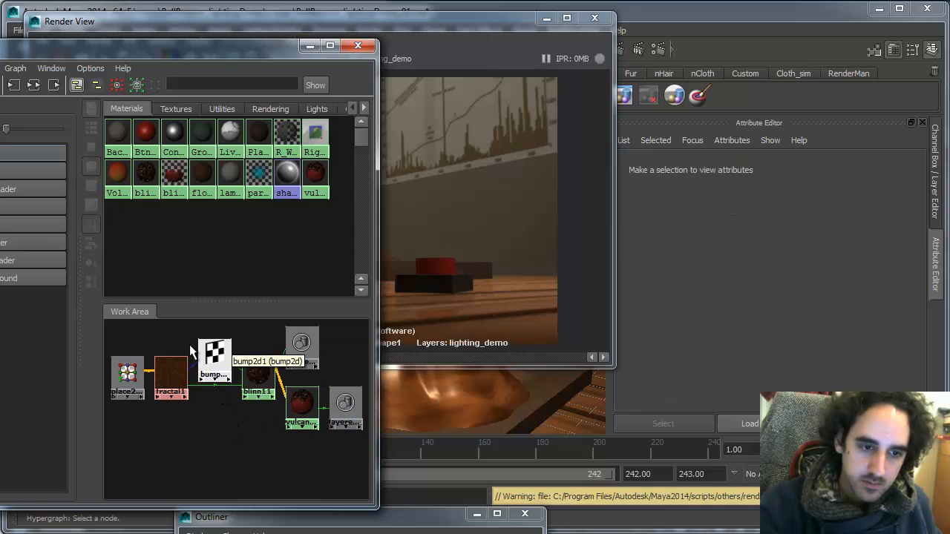
- Create a Sampler Info utility node beside the blinn11 network
scroll(45, 238, down, 10)
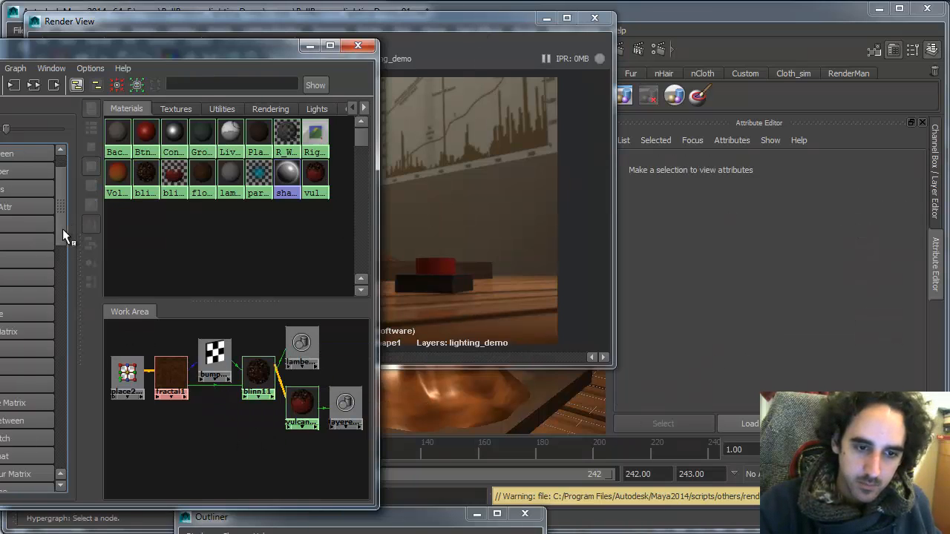
scroll(69, 306, down, 10)
scroll(70, 346, down, 10)
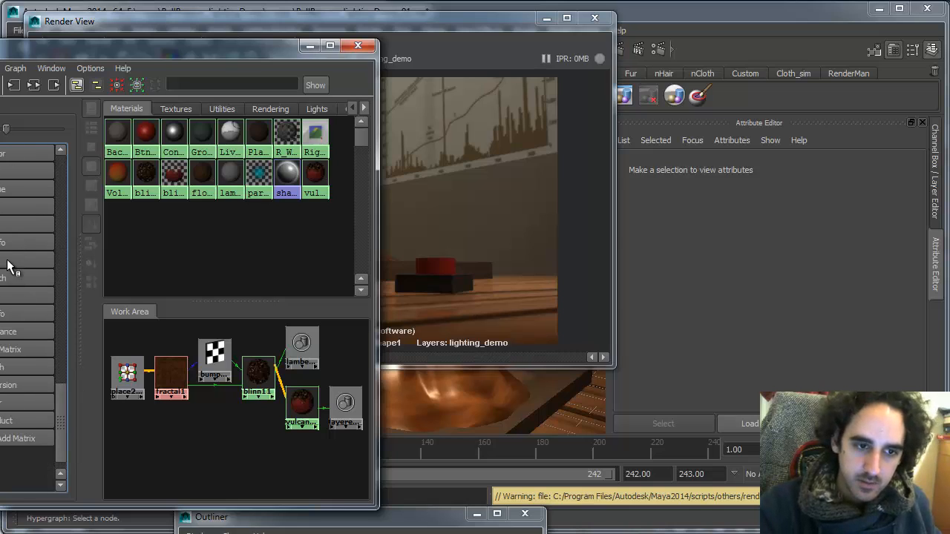
click(7, 242)
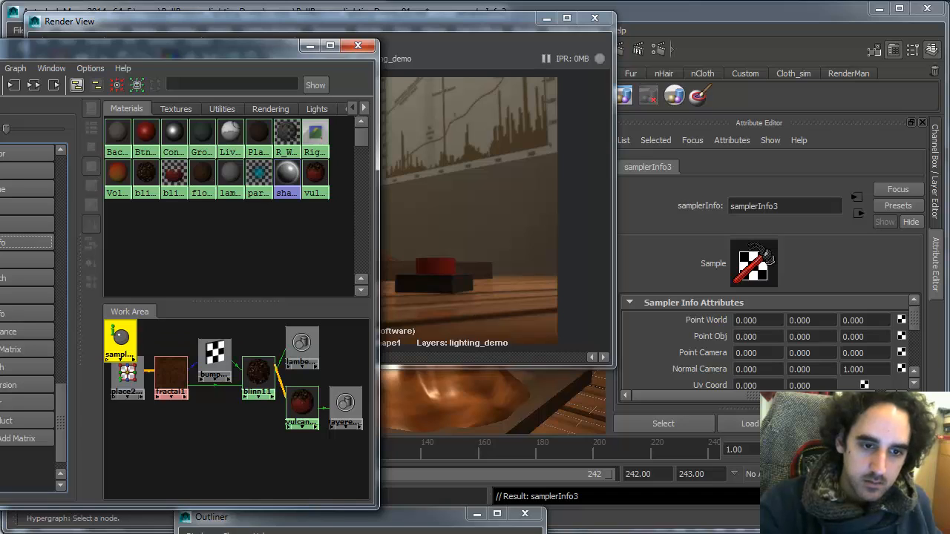
- Create a ramp texture and place it with the sampler info node below the blinn11 network
scroll(33, 319, up, 5)
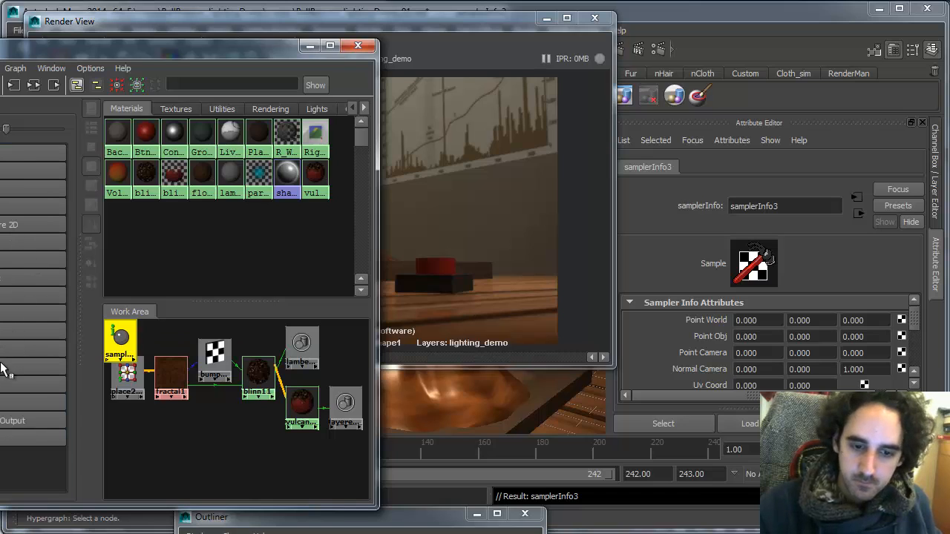
click(7, 391)
drag(126, 378, 187, 466)
drag(122, 343, 219, 434)
- Connect samplerInfo3's facingRatio output to ramp6's vCoord input through the Connection Editor
middle_drag(191, 483, 194, 482)
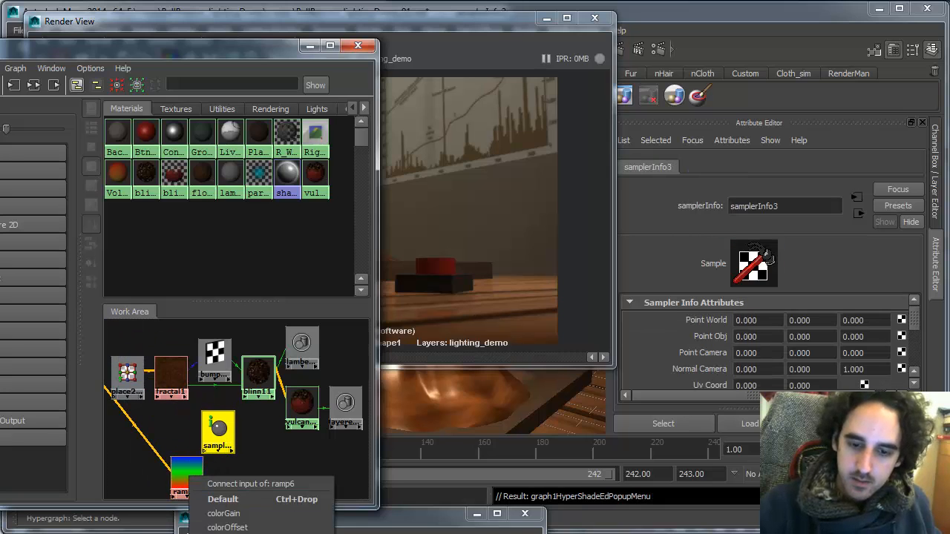
click(223, 511)
click(230, 434)
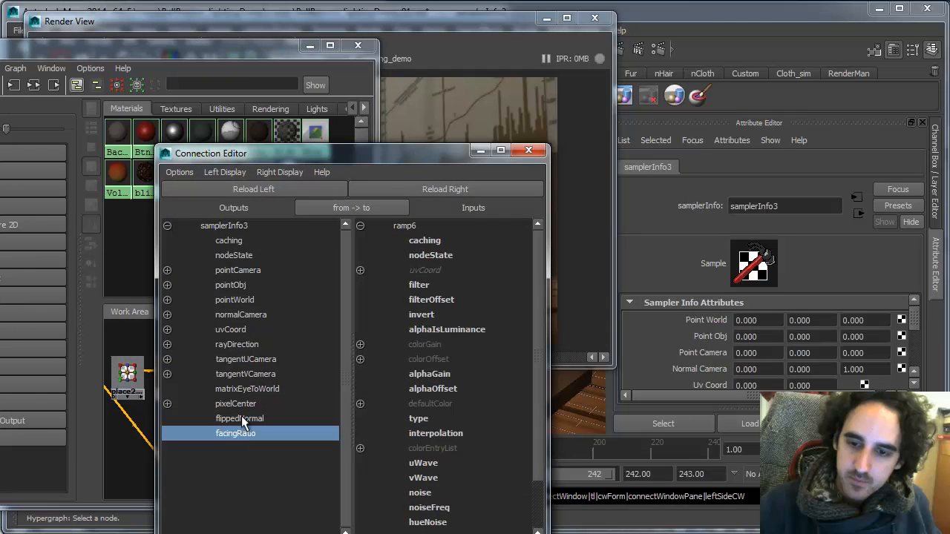
click(360, 270)
click(446, 299)
click(353, 530)
- Connect ramp6's colour output to blinn11's specularColor and arrange the sampler info and ramp nodes below the fractal
drag(187, 479, 219, 481)
middle_drag(220, 476, 260, 375)
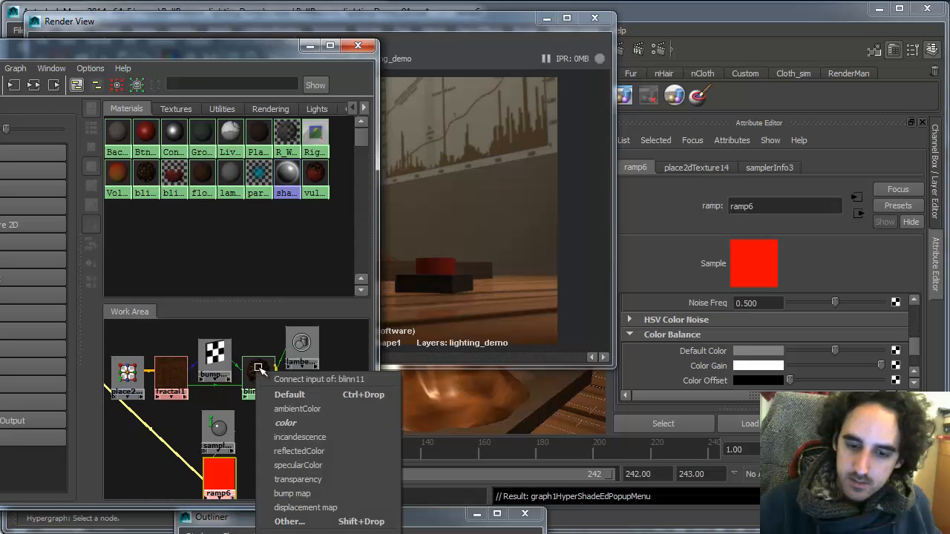
click(340, 465)
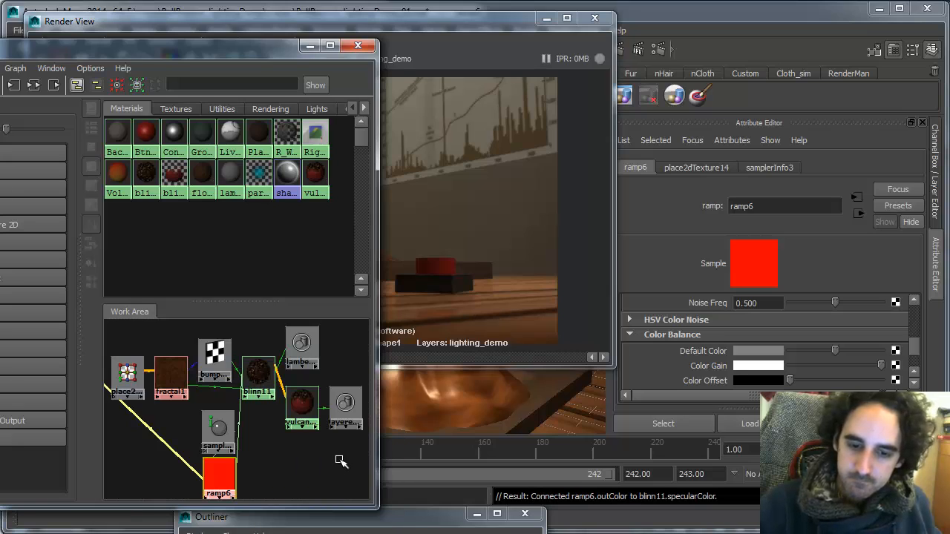
drag(218, 430, 174, 424)
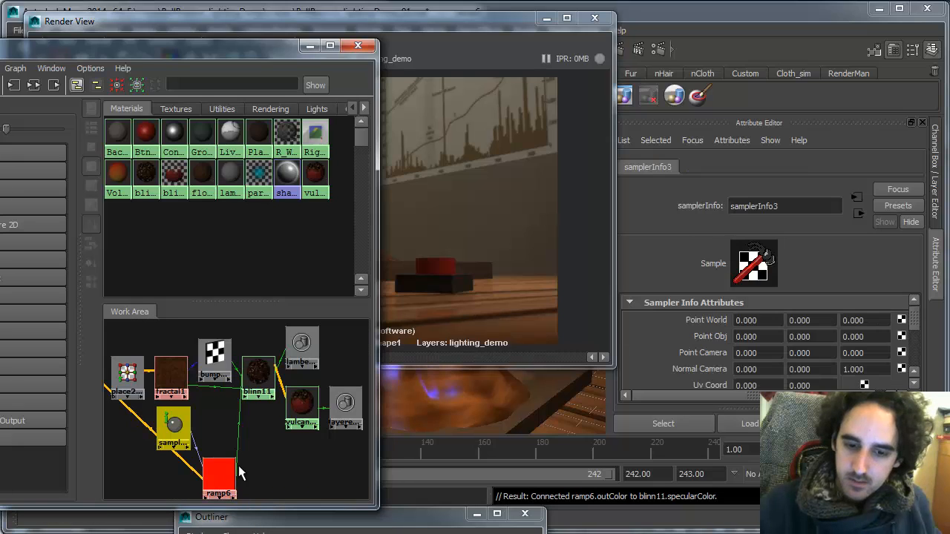
drag(229, 466, 232, 428)
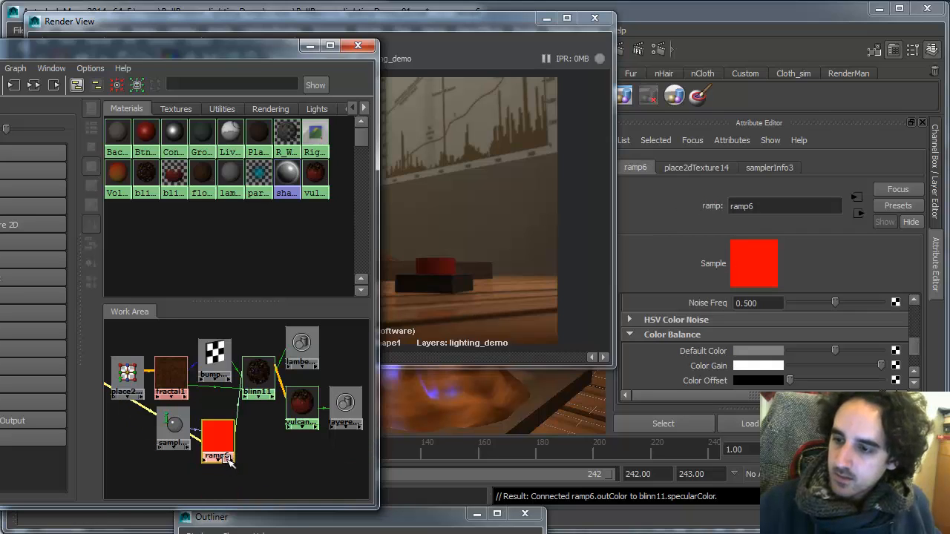
- Remove ramp6's green middle entry and change its blue top entry to black
scroll(914, 333, up, 3)
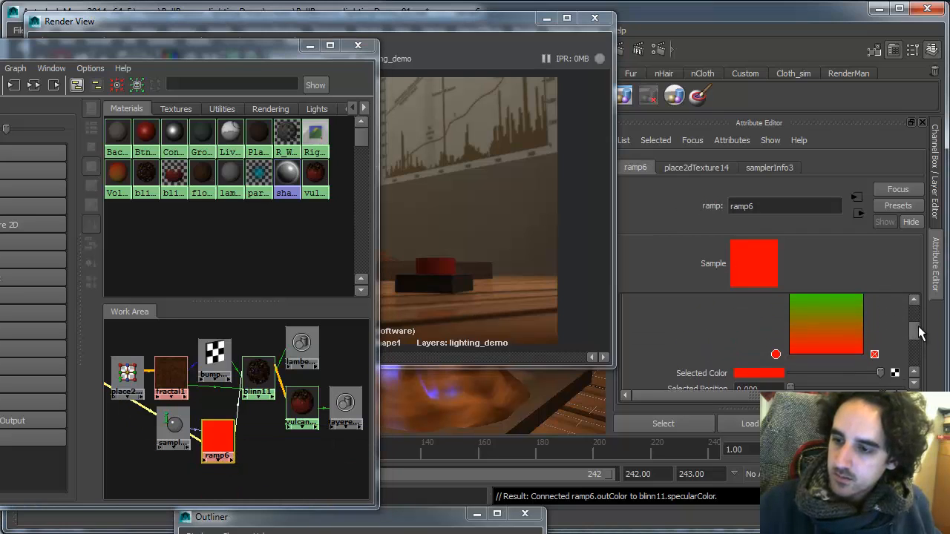
click(875, 345)
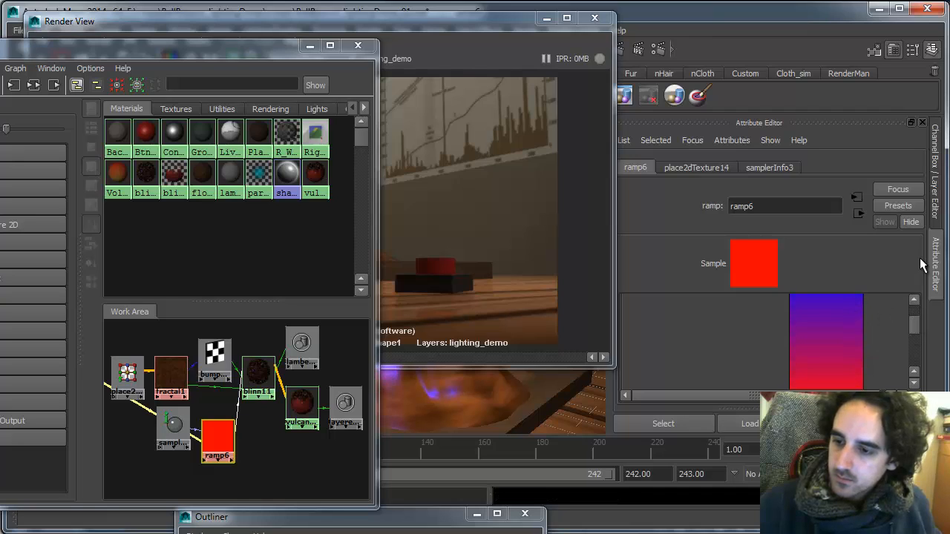
scroll(917, 327, up, 2)
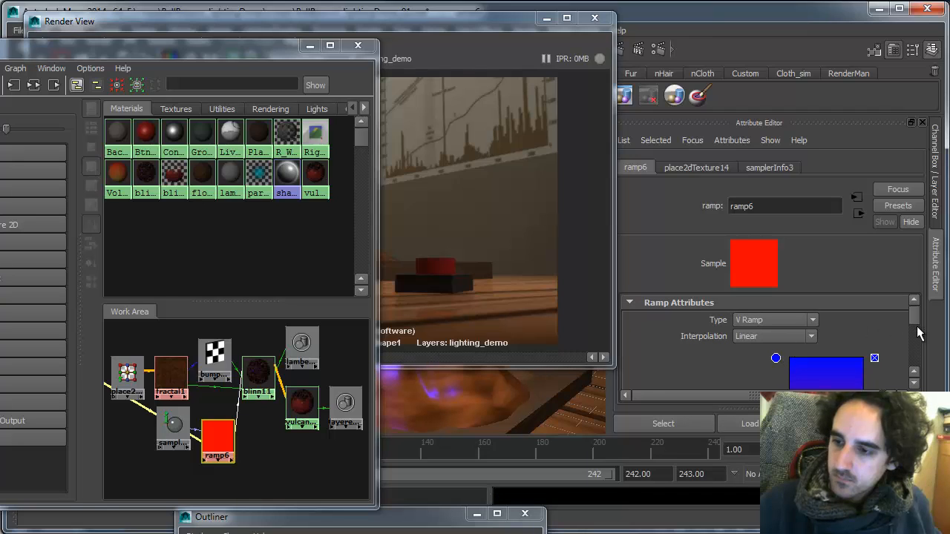
scroll(917, 348, down, 2)
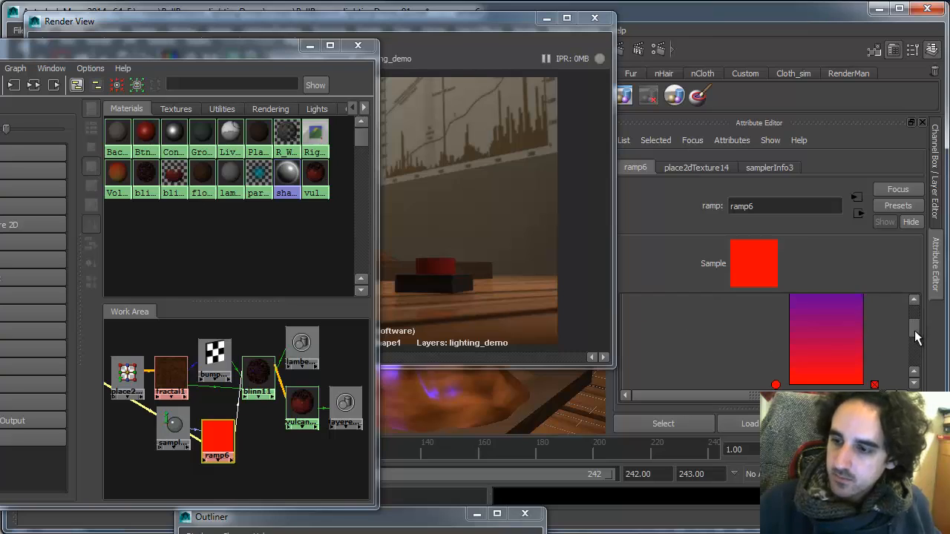
scroll(917, 353, down, 5)
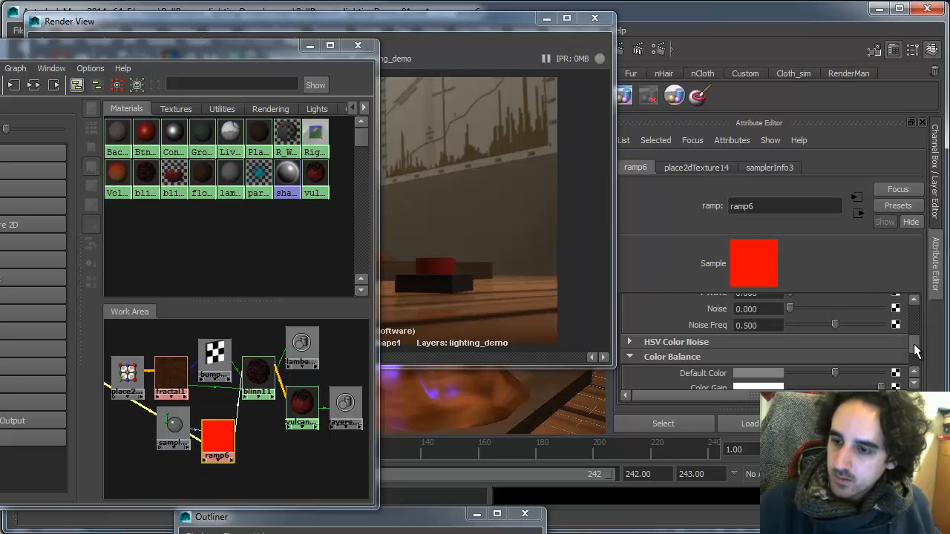
drag(915, 355, 913, 332)
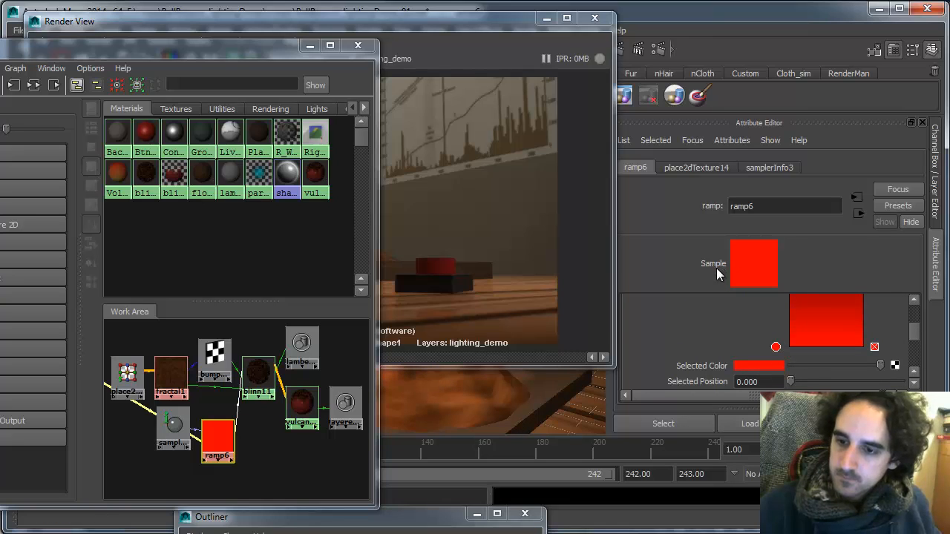
- Change the red bottom entry of ramp6, at position 0.000, to white
click(758, 365)
click(658, 236)
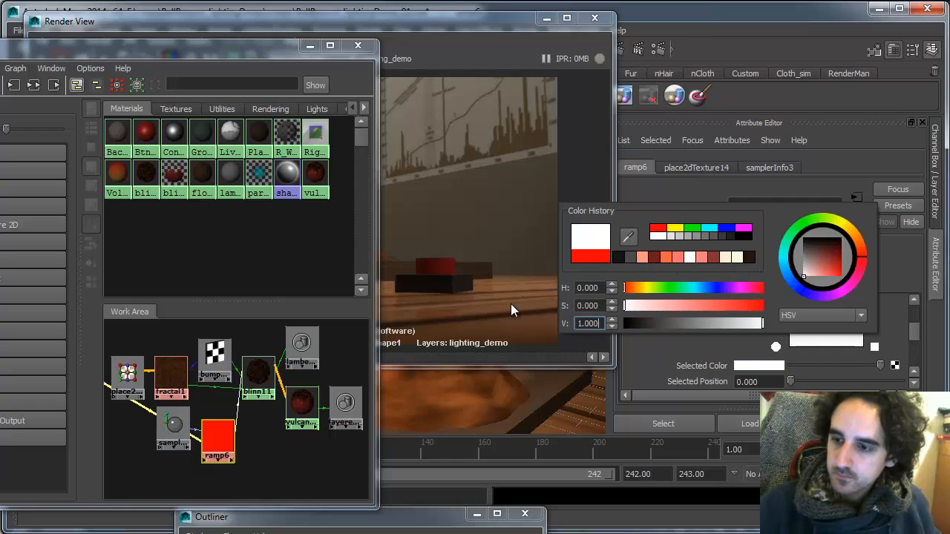
click(521, 286)
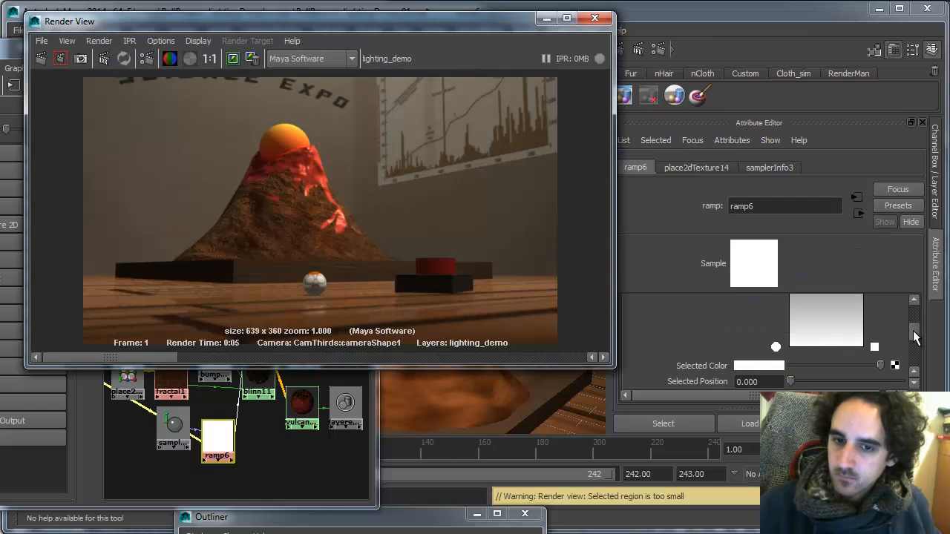
- Set ramp6's interpolation to Exponential Down, then render the frame and compare it with the stored images
click(914, 300)
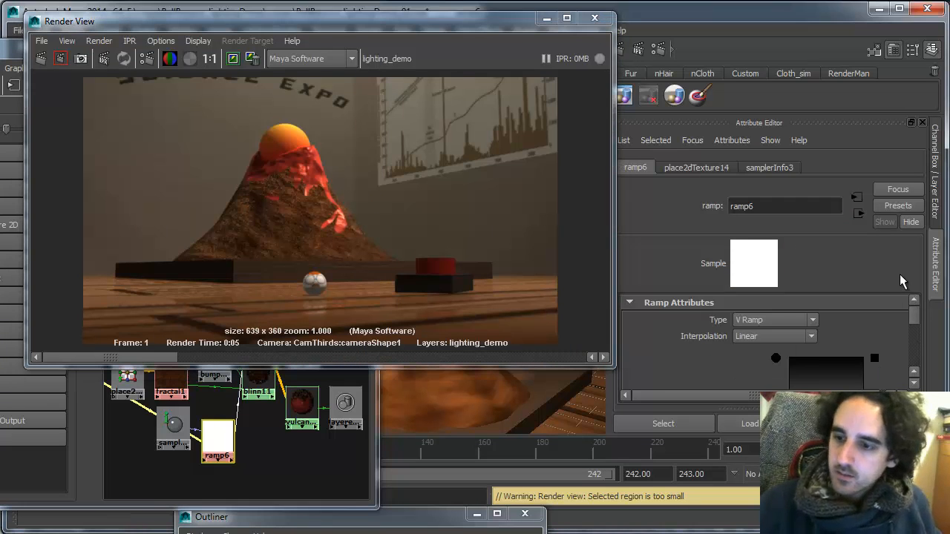
click(790, 321)
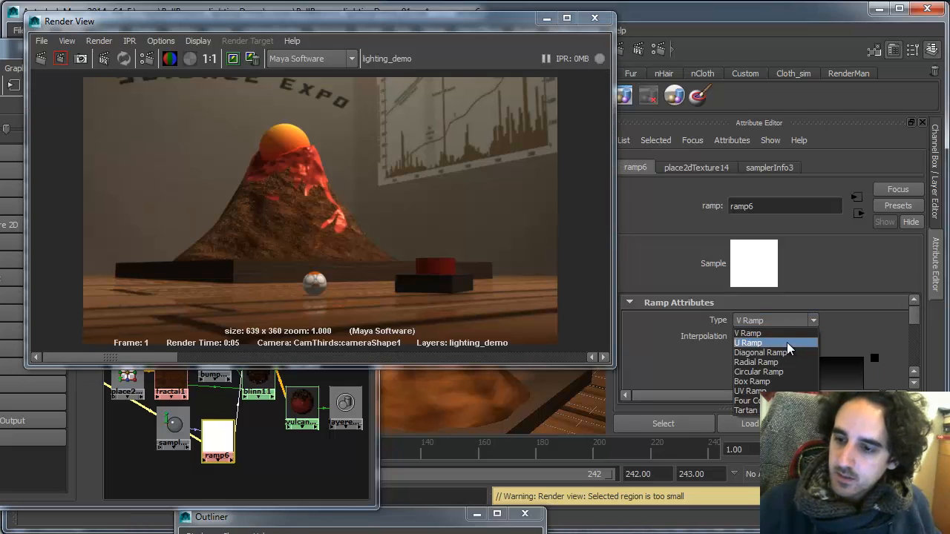
click(842, 317)
click(789, 336)
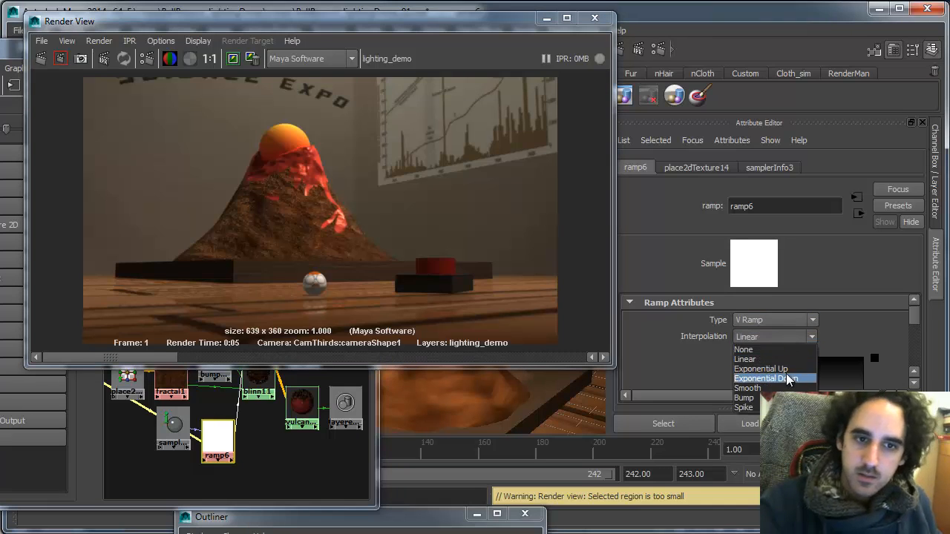
click(789, 375)
click(41, 59)
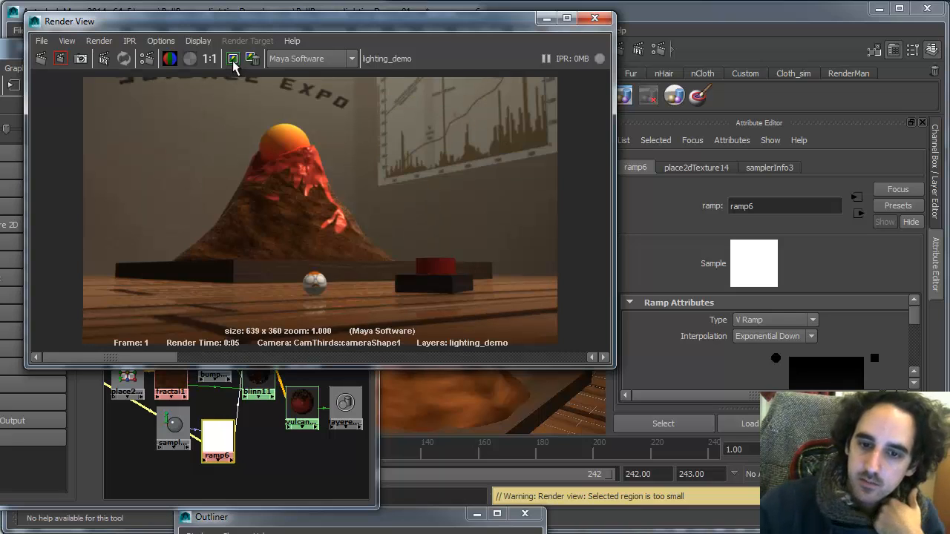
mouse_move(136, 358)
mouse_down()
mouse_move(332, 358)
mouse_move(145, 349)
mouse_up()
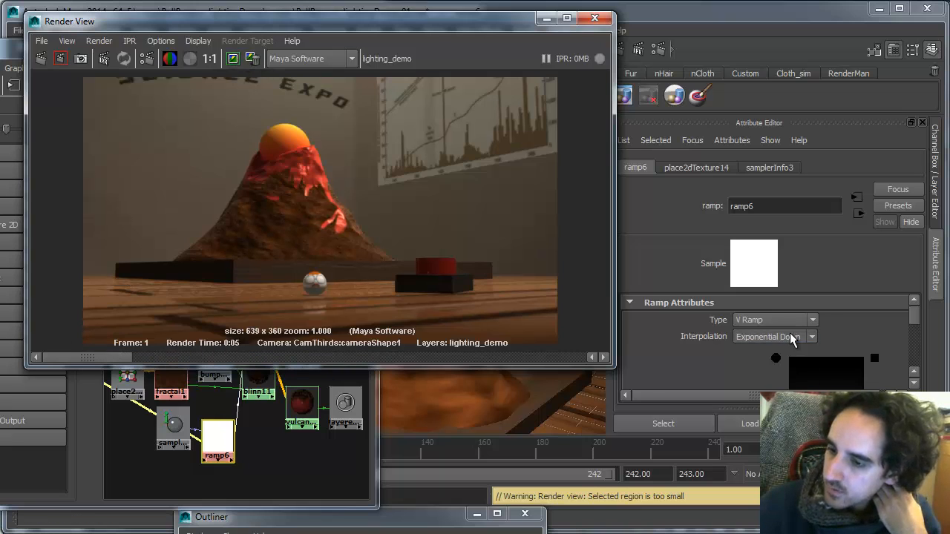
- Set ramp6's interpolation to Exponential Up, then render and store the frame to compare it with the earlier versions
click(792, 338)
click(795, 352)
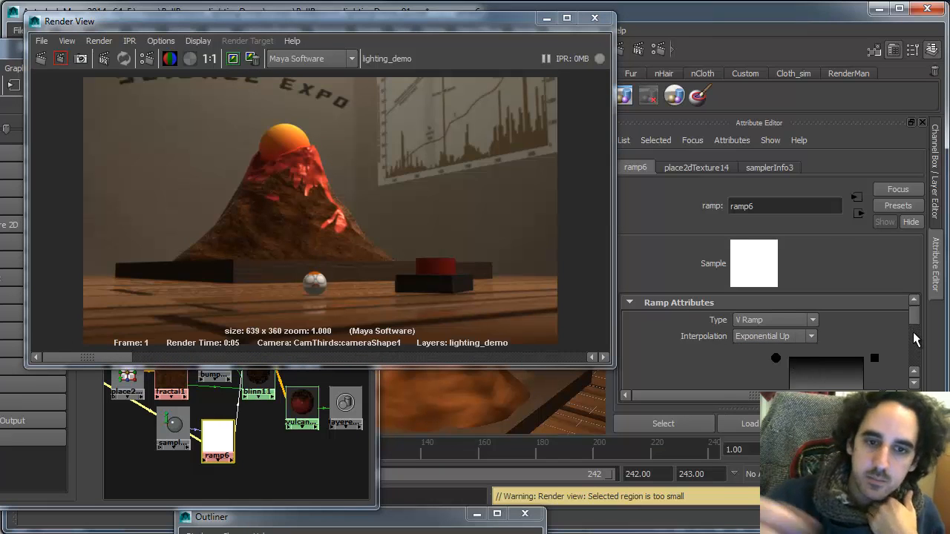
scroll(915, 342, down, 2)
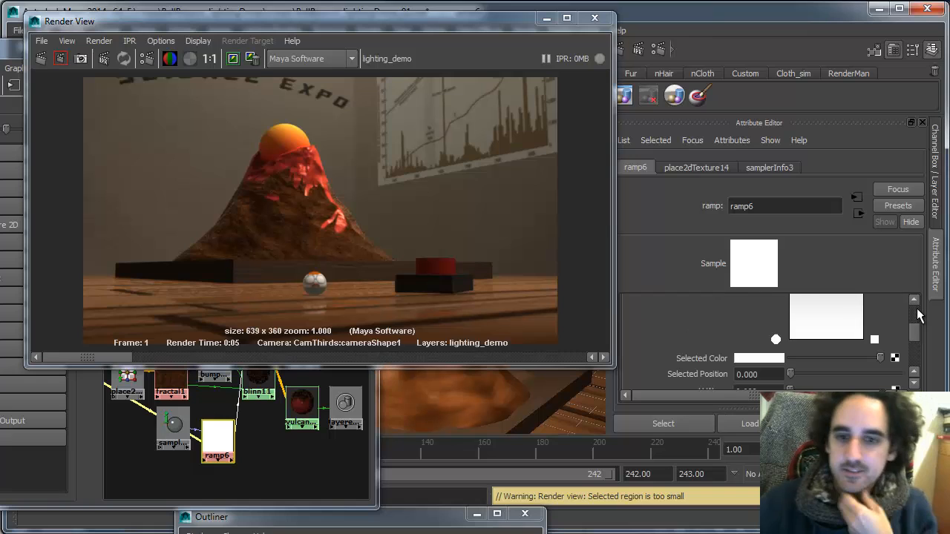
click(45, 56)
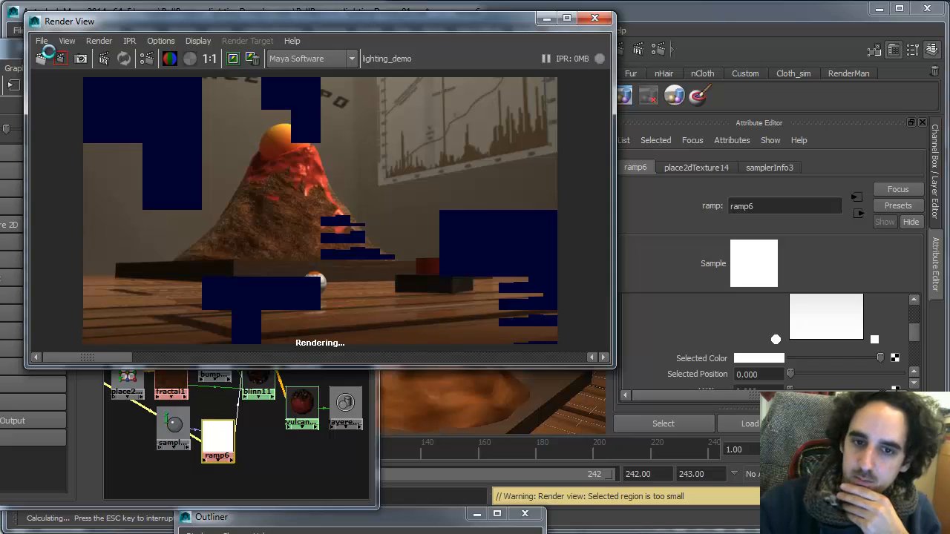
click(232, 59)
drag(110, 358, 182, 340)
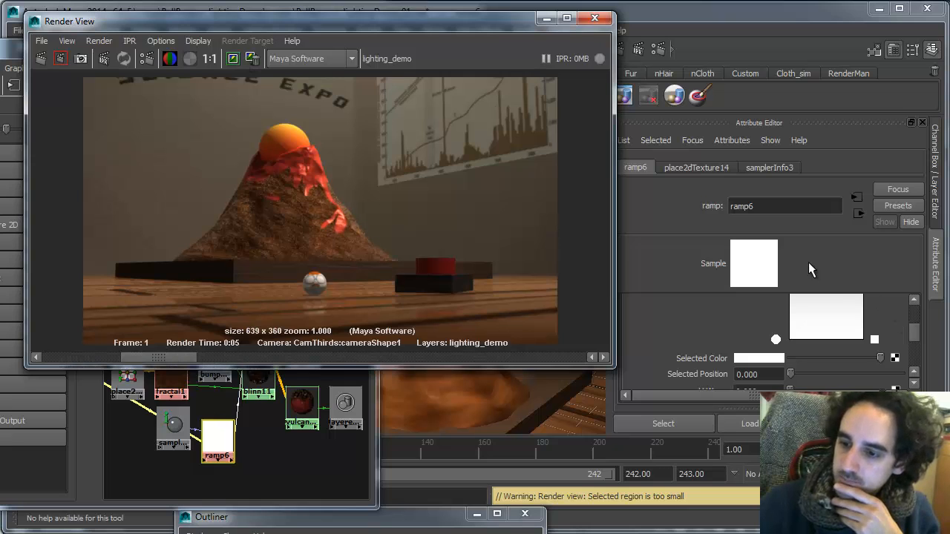
- Set ramp6's interpolation to Smooth, then render and store the frame to compare it with the earlier versions
scroll(919, 339, up, 2)
click(788, 336)
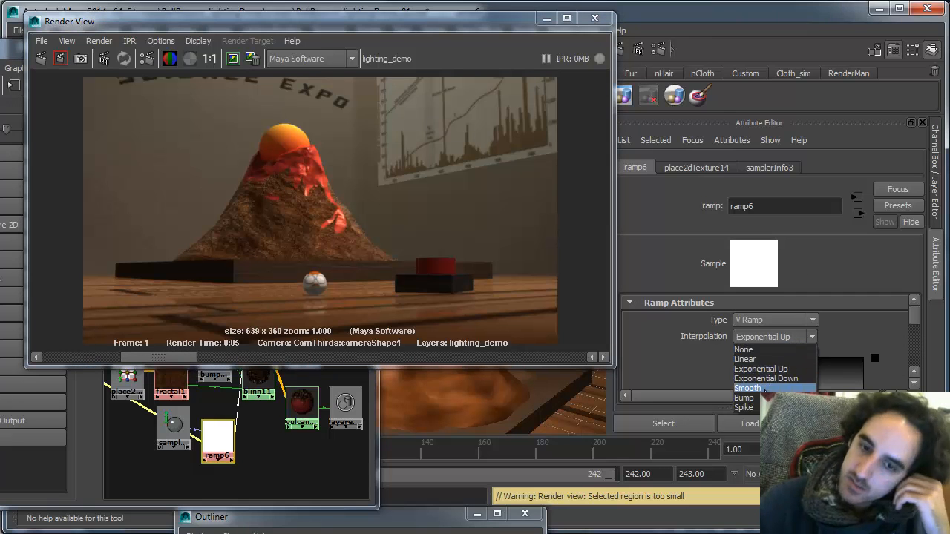
click(768, 369)
click(42, 58)
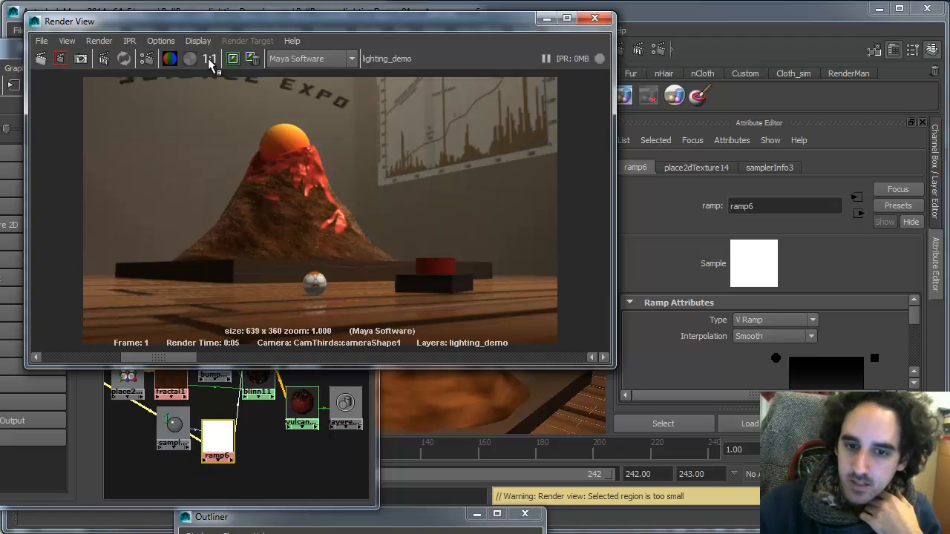
click(233, 59)
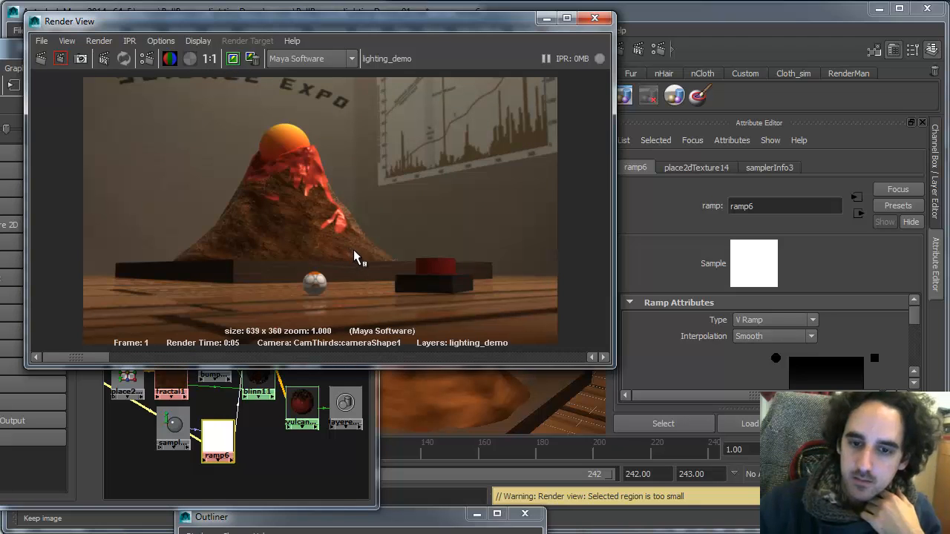
drag(121, 351, 41, 342)
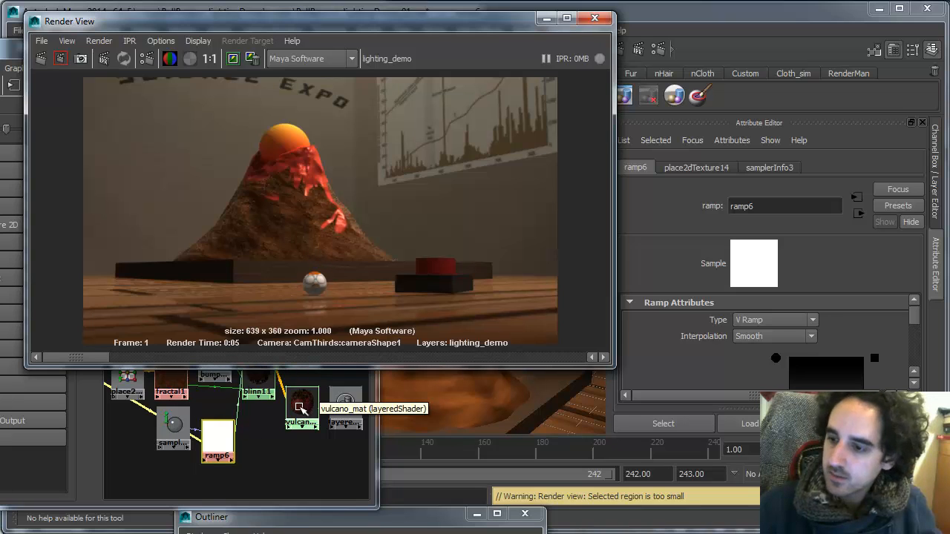
- Brighten the Color Gain of fractal1, the texture feeding blinn11's colour, to a medium orange-brown and render the frame to judge it
click(258, 382)
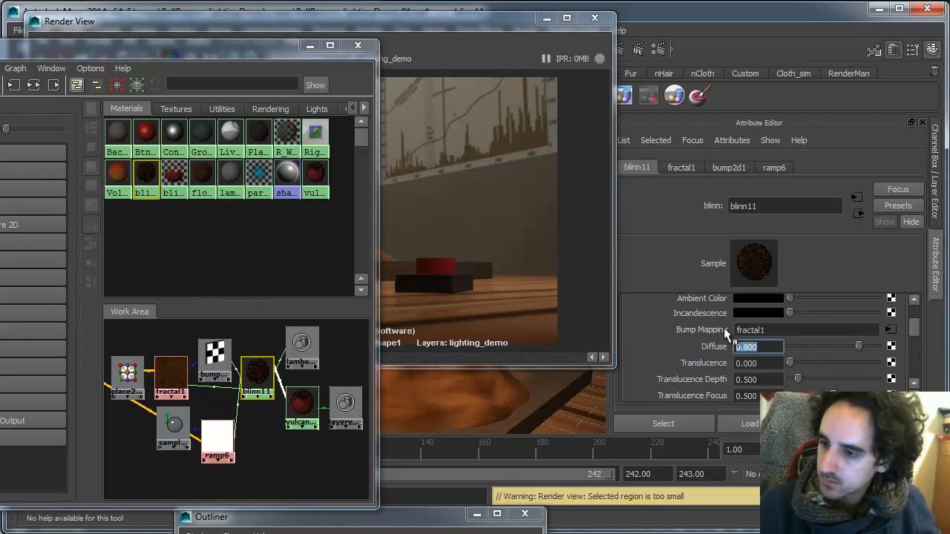
mouse_move(915, 326)
mouse_down()
mouse_move(914, 314)
mouse_move(914, 334)
mouse_up()
click(891, 325)
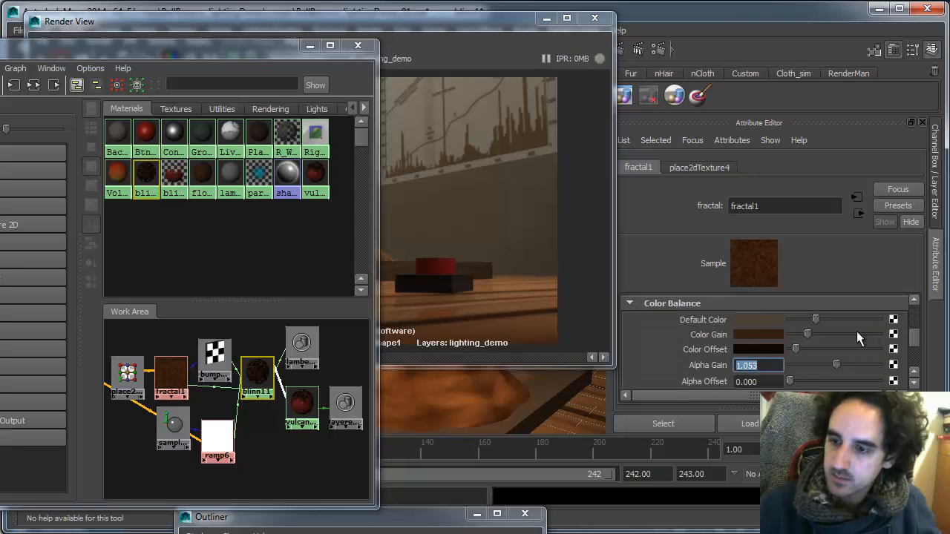
drag(816, 334, 840, 333)
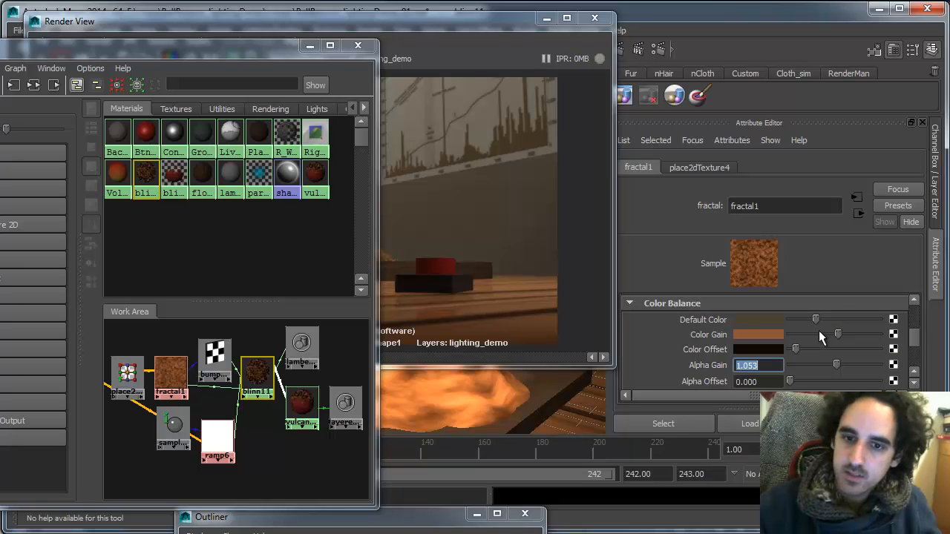
click(830, 334)
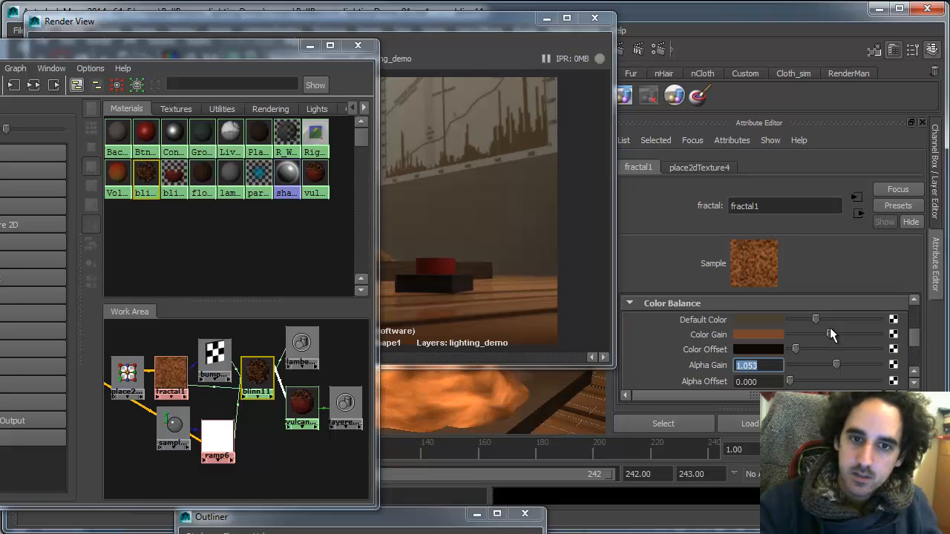
click(476, 22)
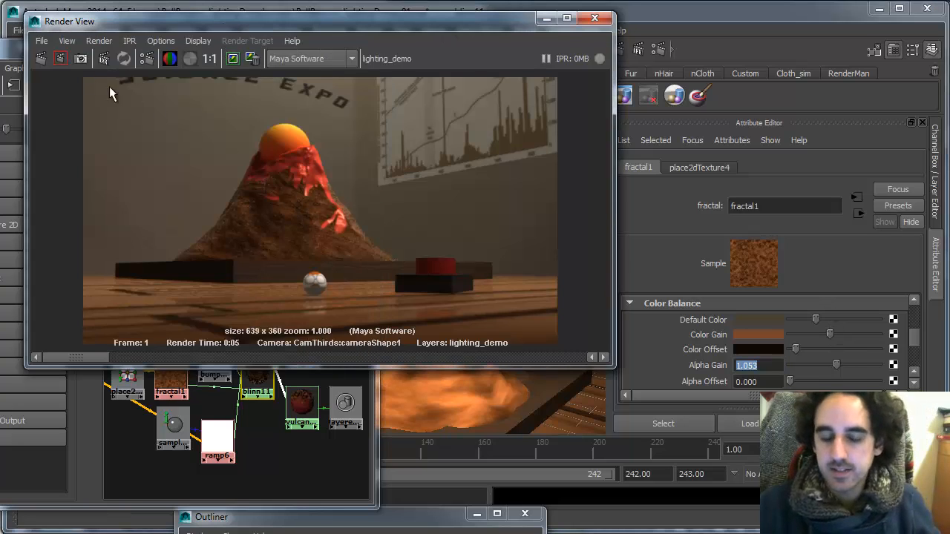
click(53, 56)
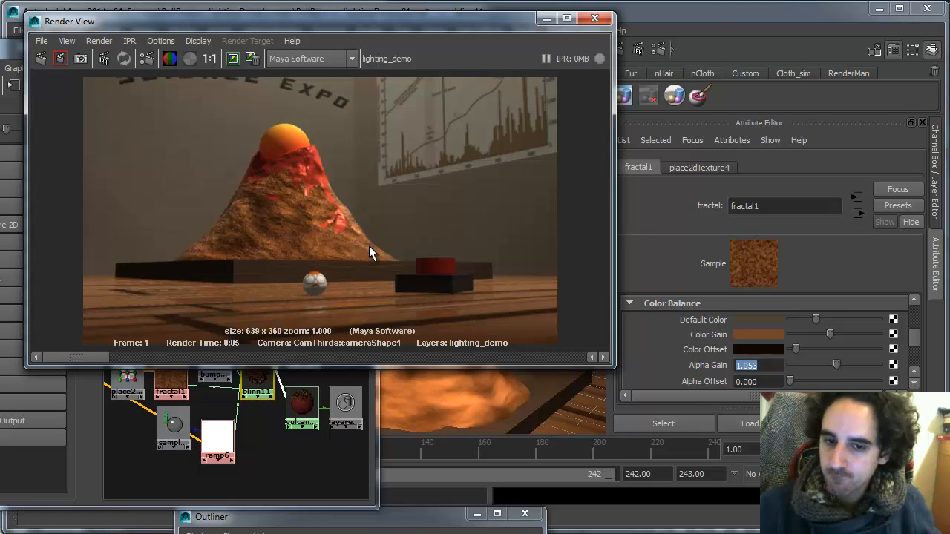
- Darken fractal1's Color Gain to a deep brown and render the frame again
click(814, 334)
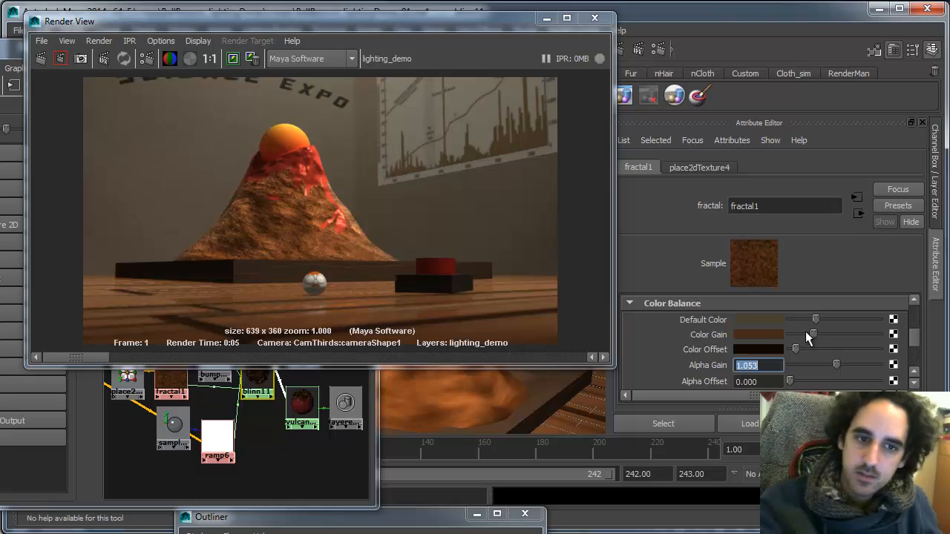
drag(813, 335, 803, 335)
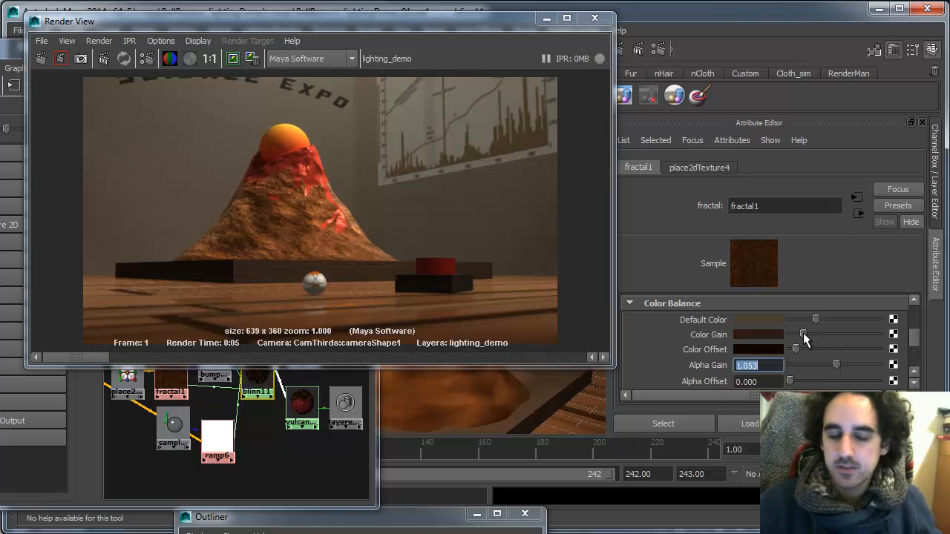
click(42, 57)
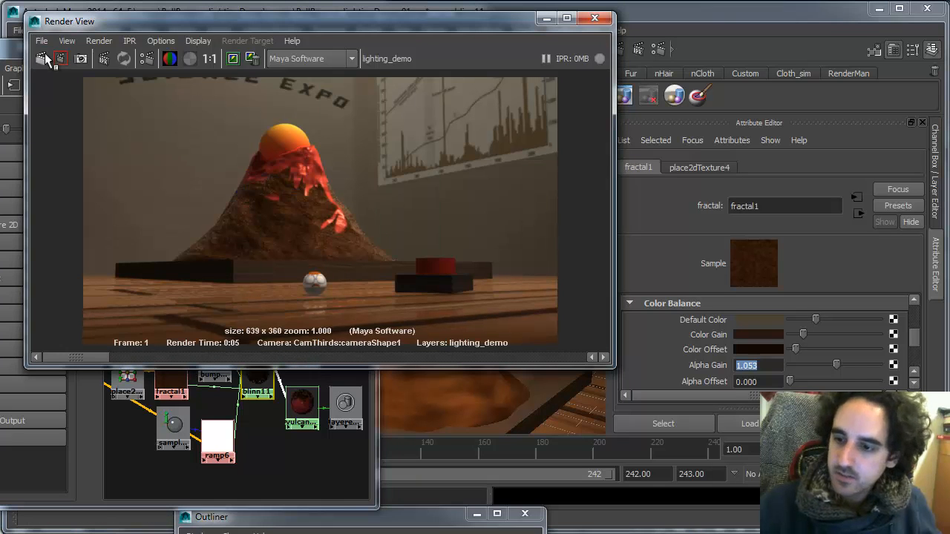
- Lower blinn11's Reflectivity to 0.231 and render the frame to judge the change
click(260, 381)
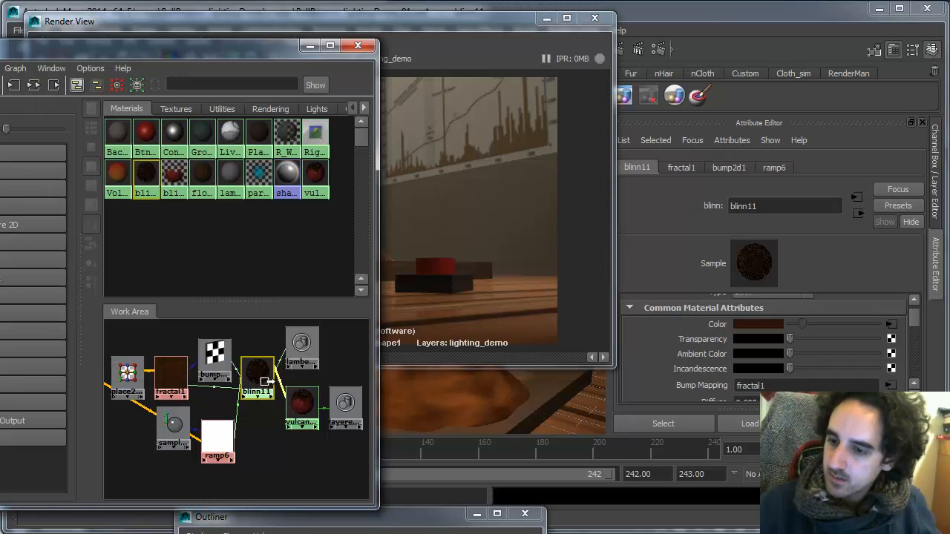
drag(917, 326, 920, 356)
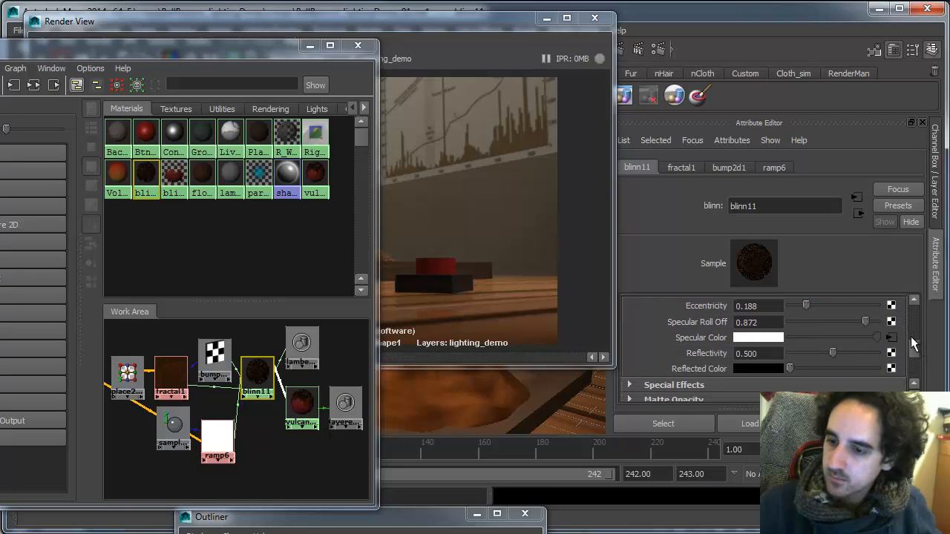
drag(832, 353, 808, 353)
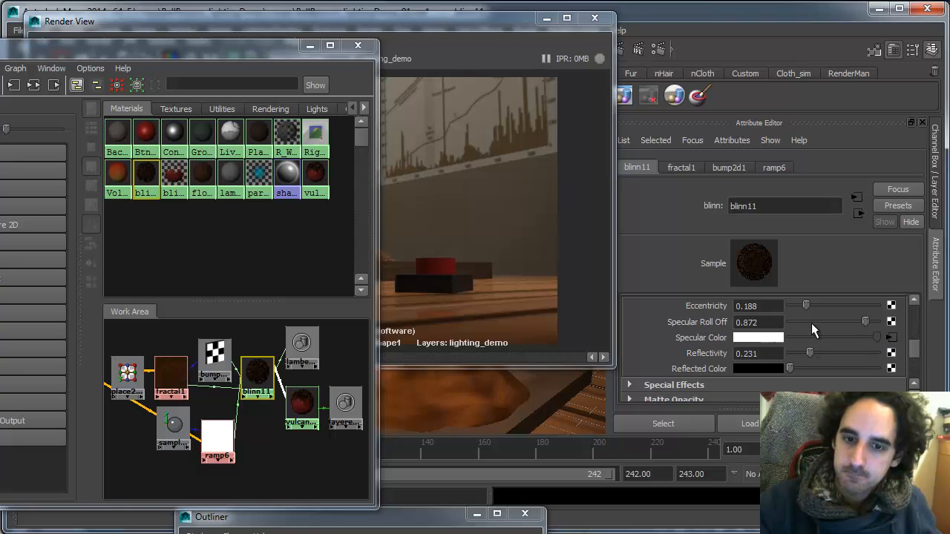
click(467, 25)
click(41, 57)
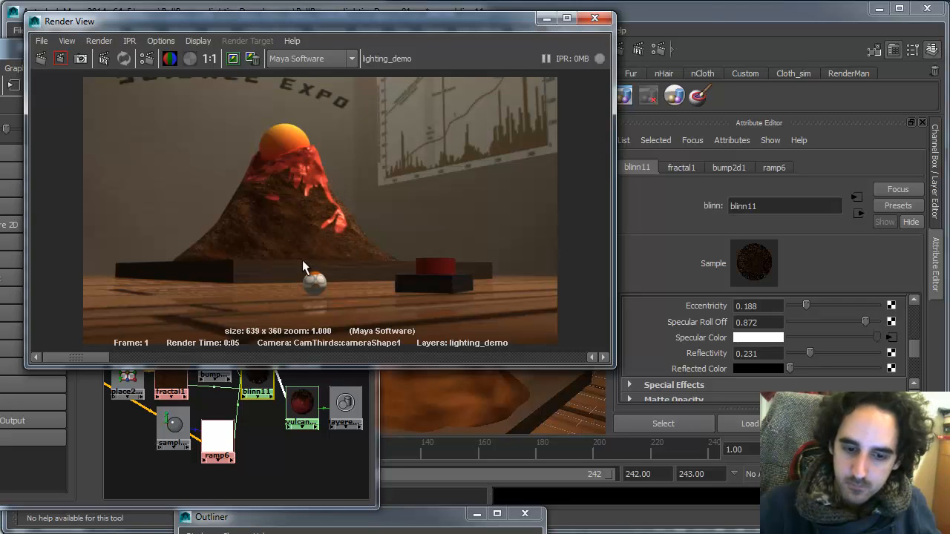
- Spread out the samplerInfo3, bump2d1 and ramp6 nodes around blinn11 in the Work Area to make the network readable
alt+right_drag(297, 445, 267, 450)
alt+middle_drag(267, 450, 285, 475)
click(198, 395)
drag(201, 439, 182, 453)
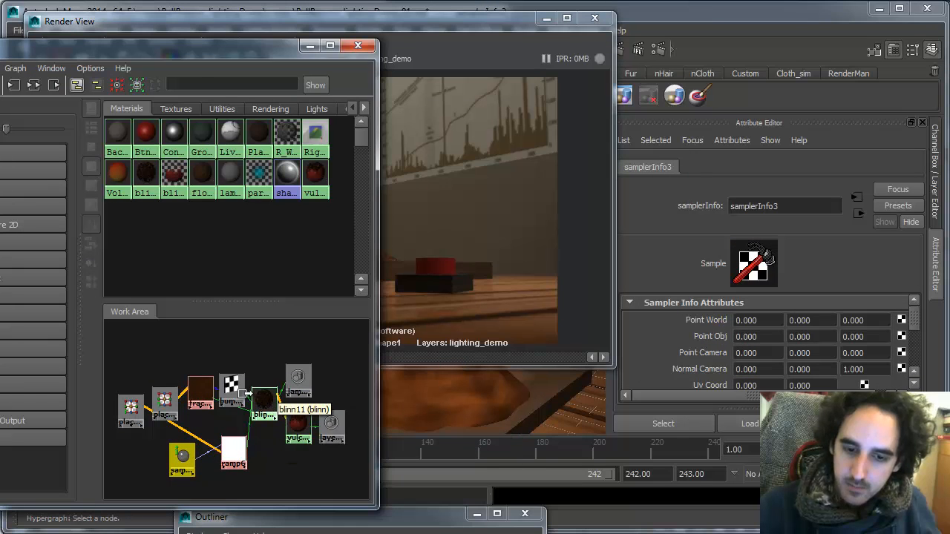
drag(232, 385, 236, 362)
drag(234, 450, 224, 466)
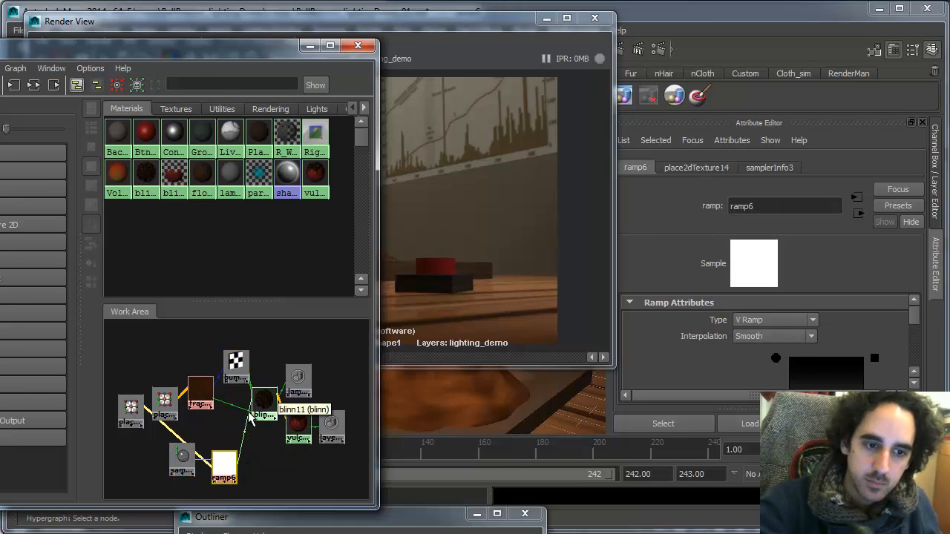
- Duplicate fractal1 with its connections to the network and place the copy beside ramp6
drag(206, 380, 208, 385)
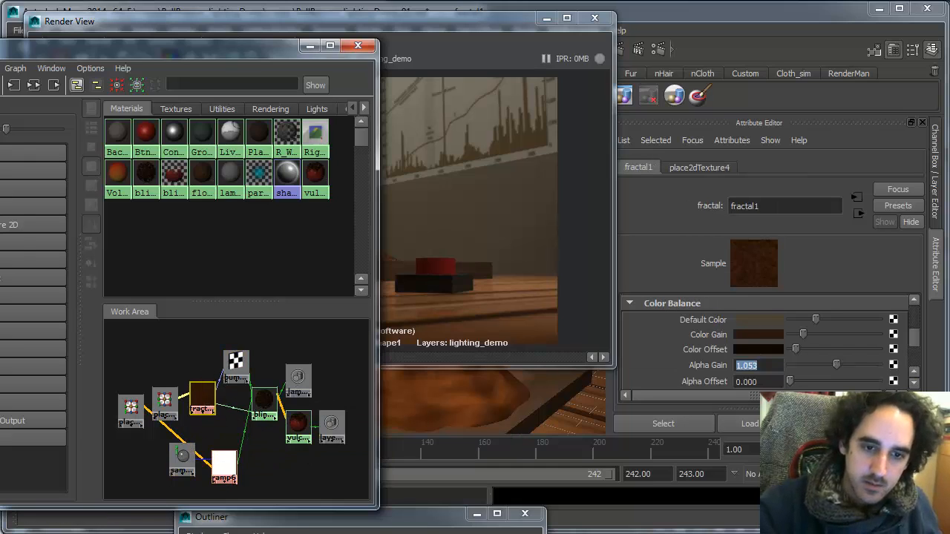
click(0, 68)
mouse_move(4, 207)
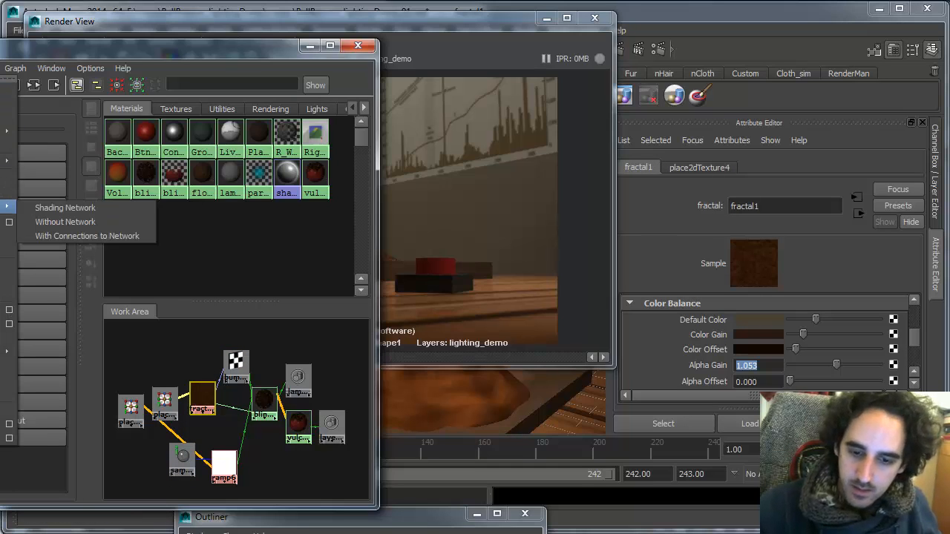
click(93, 226)
drag(201, 401, 276, 461)
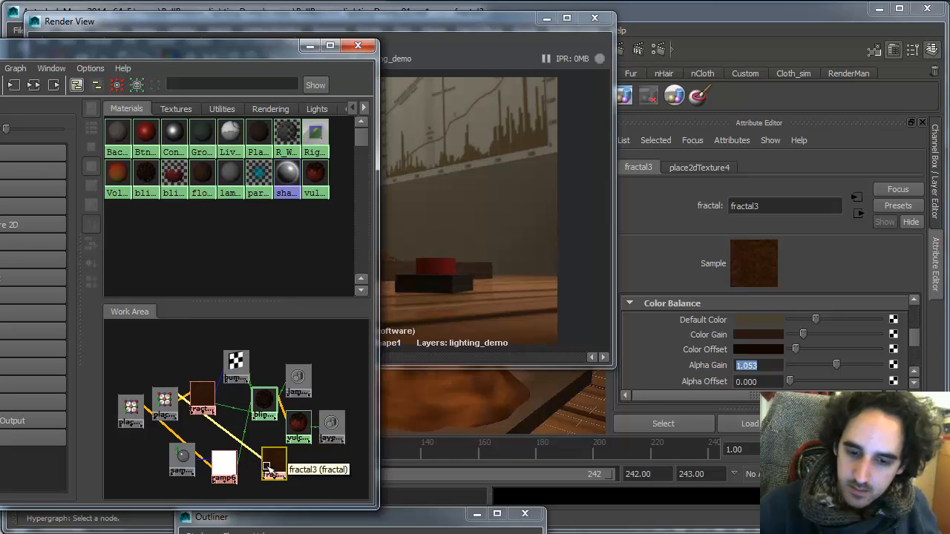
- Connect the duplicated fractal's outColor to ramp6's colorGain and move the fractal node closer to ramp6
middle_drag(273, 466, 224, 469)
click(280, 501)
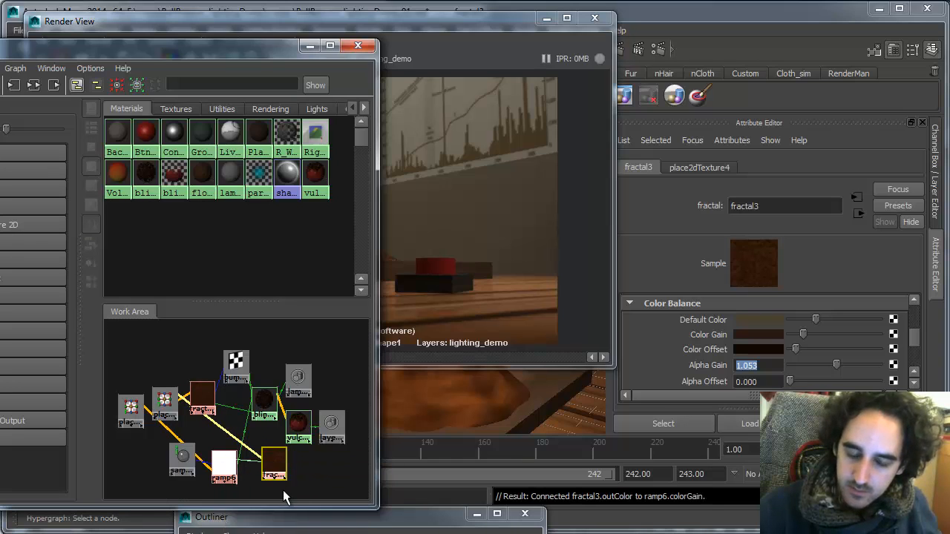
click(273, 446)
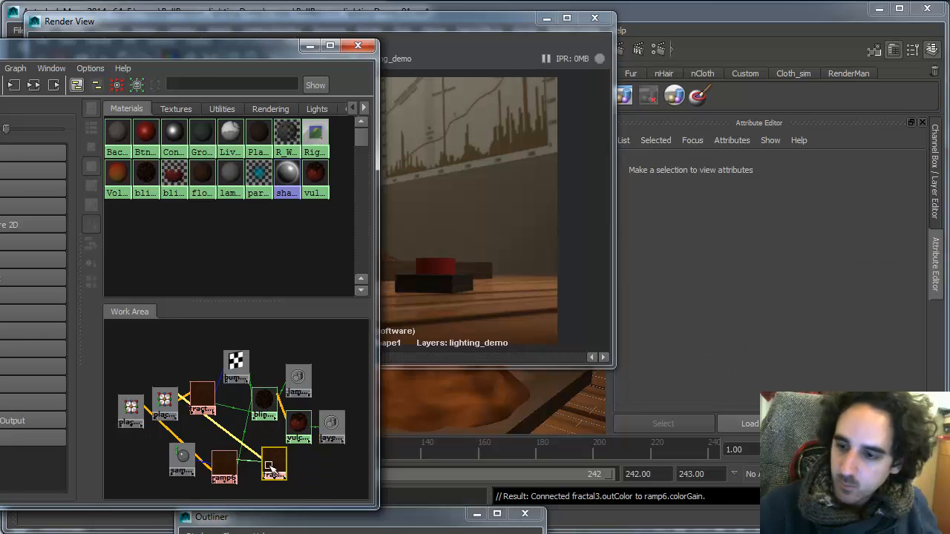
drag(273, 464, 262, 469)
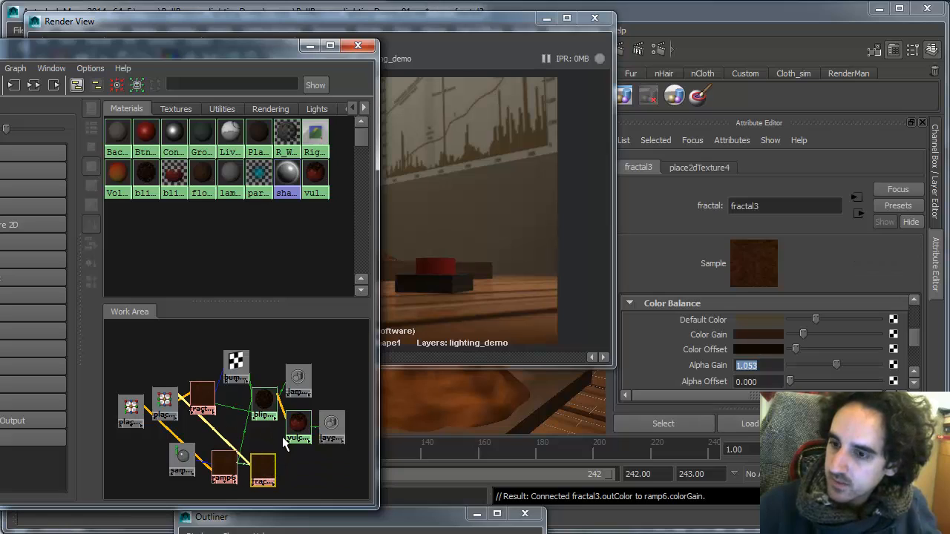
- Brighten fractal3's Color Gain to a light orange, then render the frame and store the image
click(839, 333)
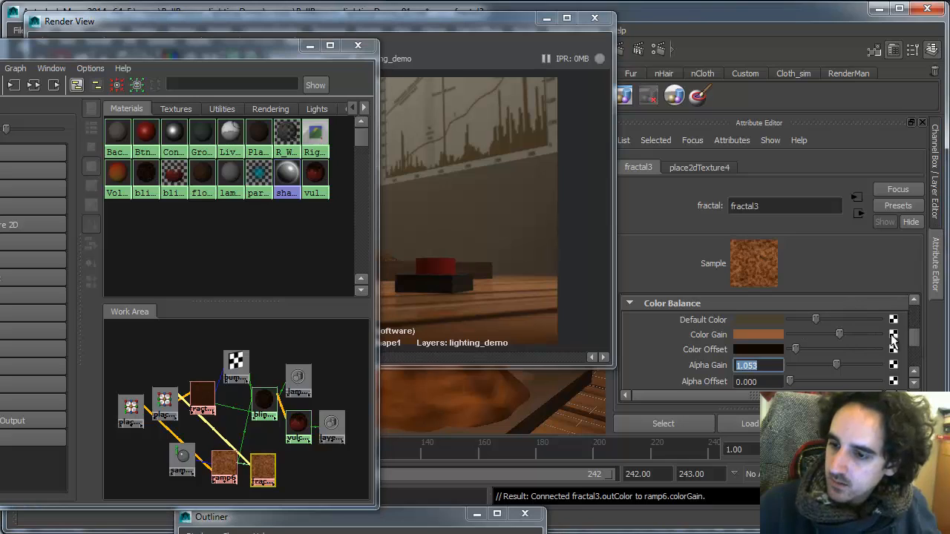
click(860, 335)
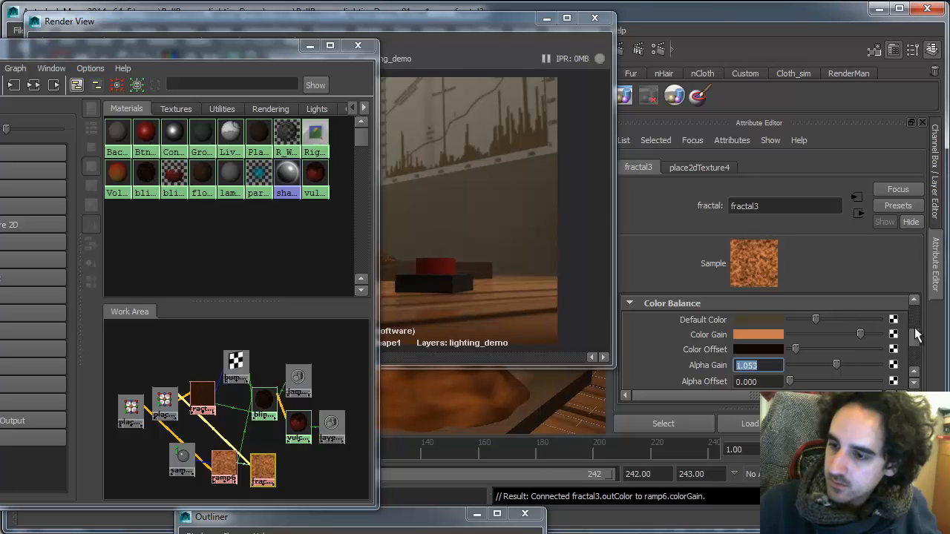
scroll(917, 336, up, 3)
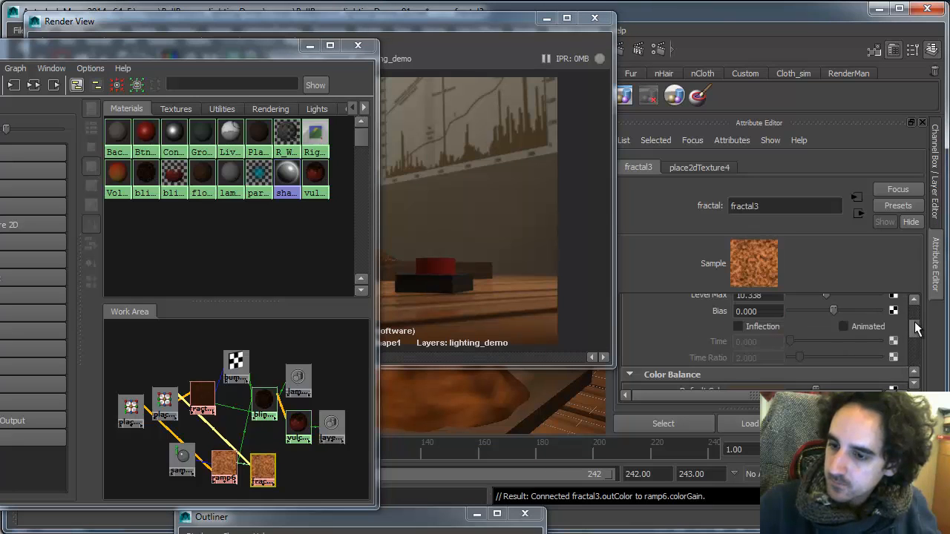
drag(918, 321, 925, 261)
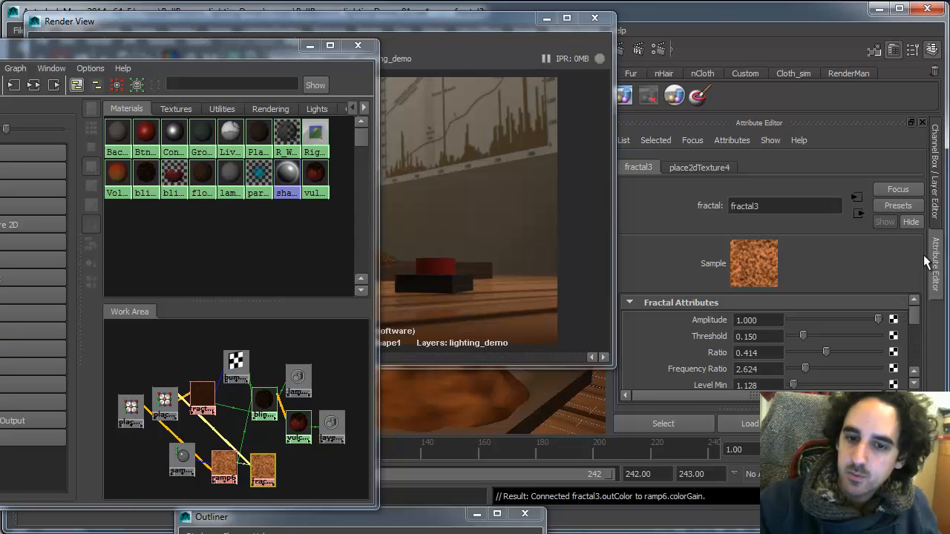
click(471, 28)
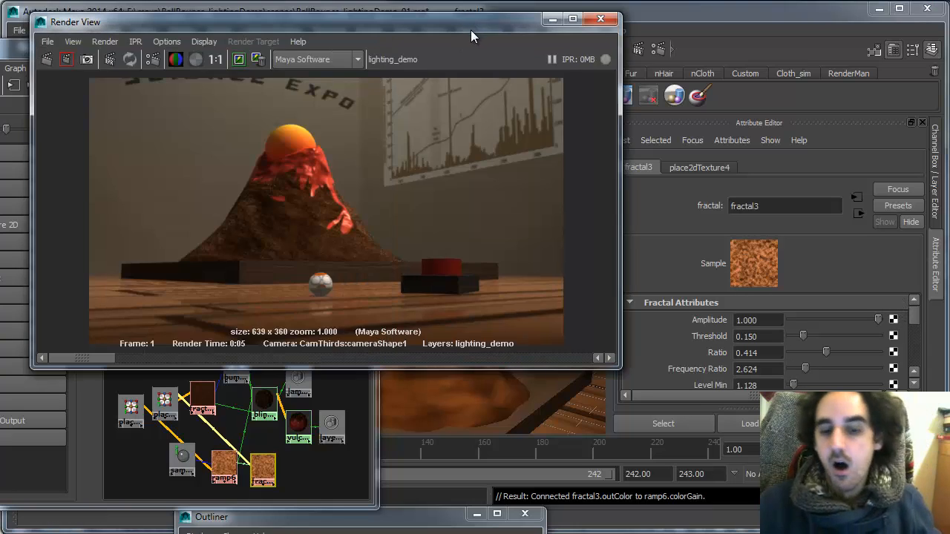
click(47, 58)
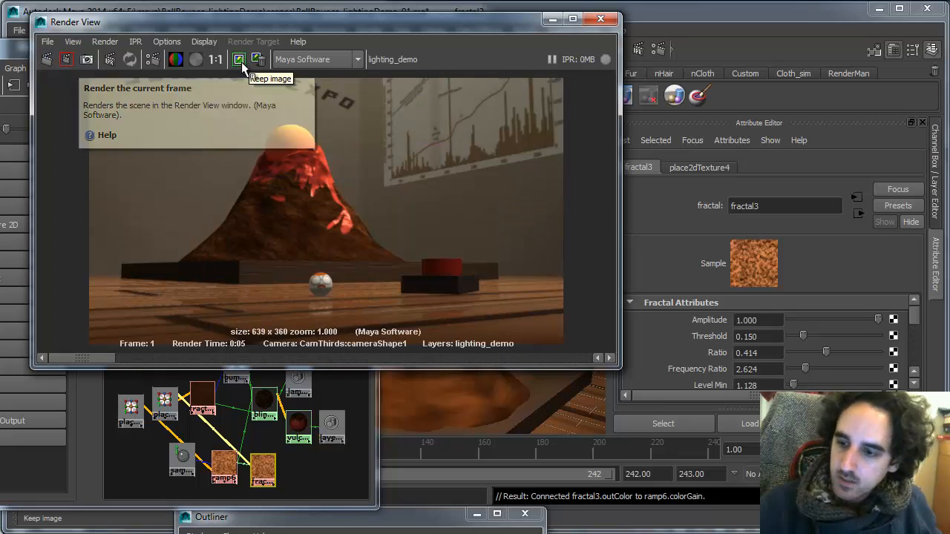
- Set blinn11's Specular Roll Off to 0.991, Reflectivity to 0.479 and Eccentricity to 0.325
click(276, 393)
scroll(918, 349, down, 1)
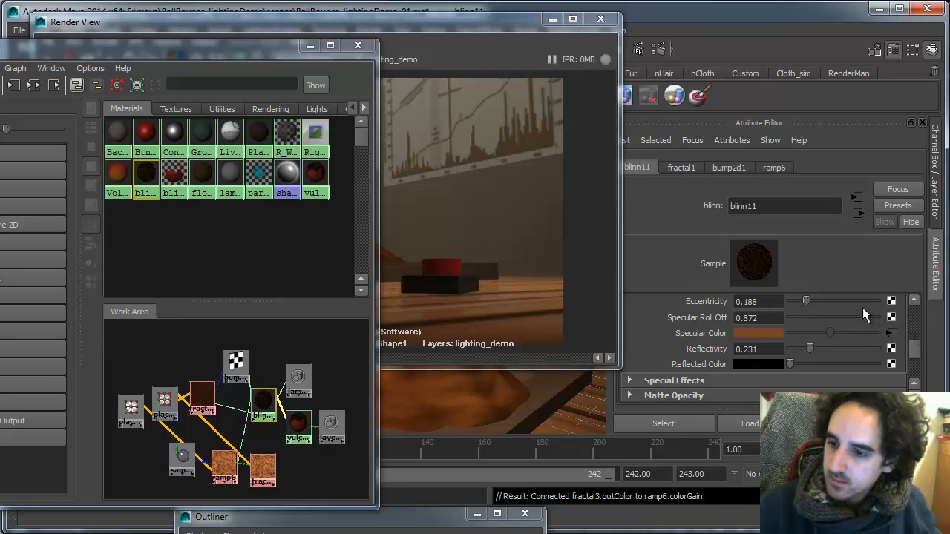
click(830, 348)
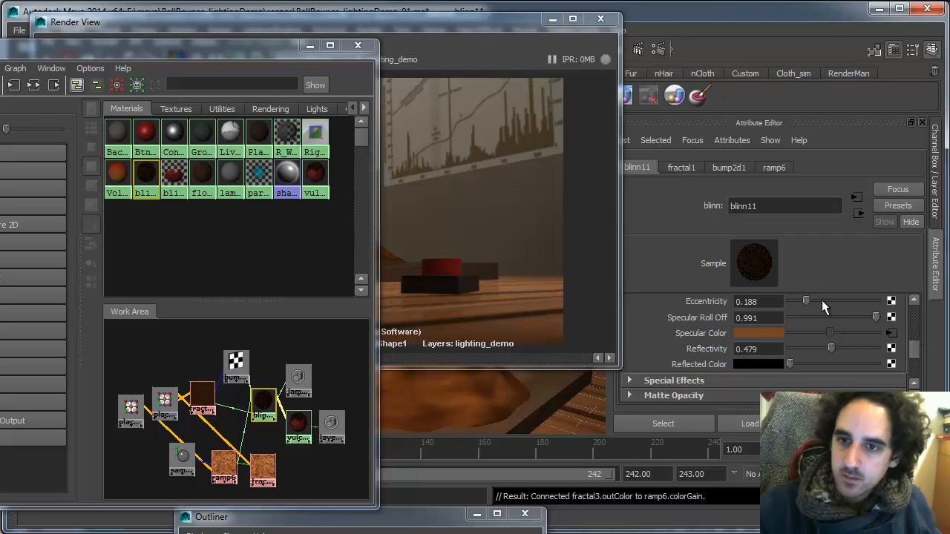
click(817, 300)
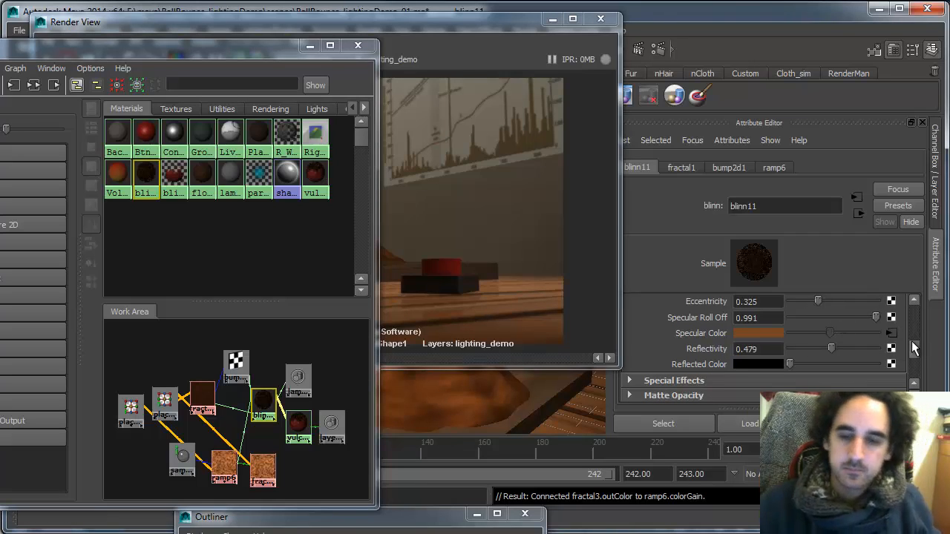
- Render the frame with the stronger blinn11 highlights, store it and compare it with the earlier stored images
click(512, 27)
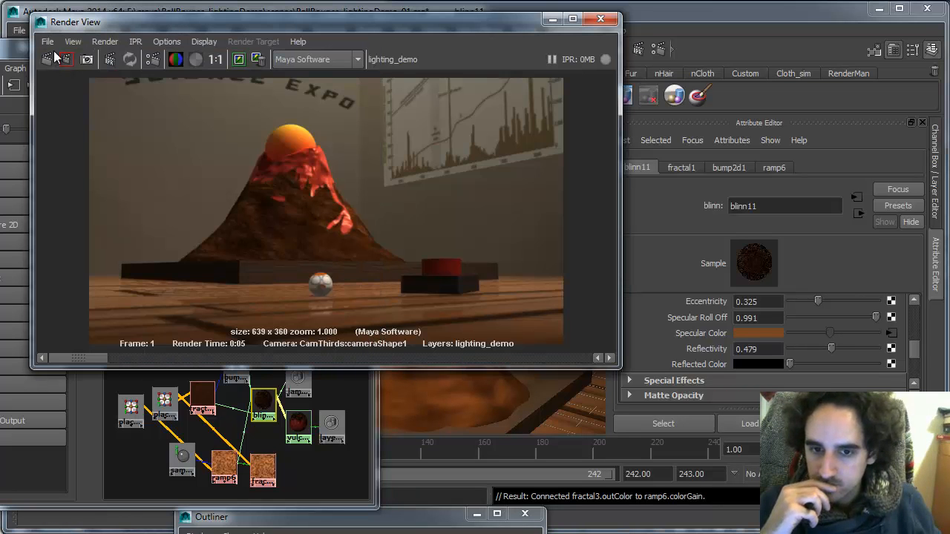
click(47, 58)
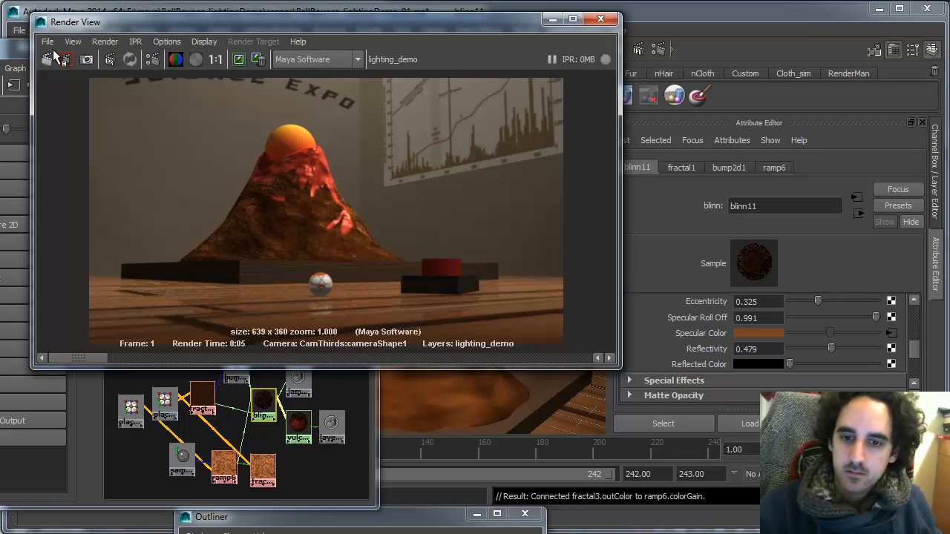
click(239, 59)
drag(93, 361, 74, 360)
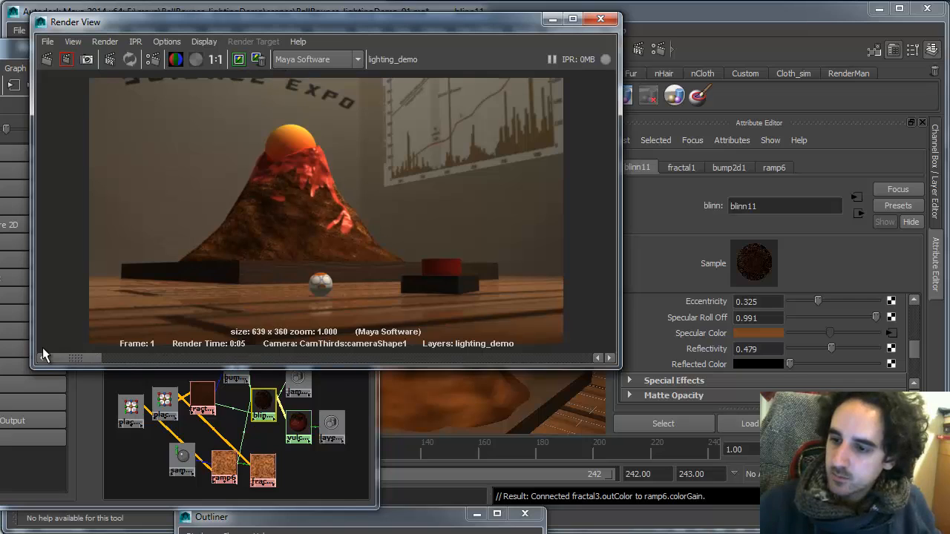
- Desaturate fractal3's Color Gain to a pale pink with hue 16.390, saturation 0.281 and value 0.792, and return to the Render View
click(266, 461)
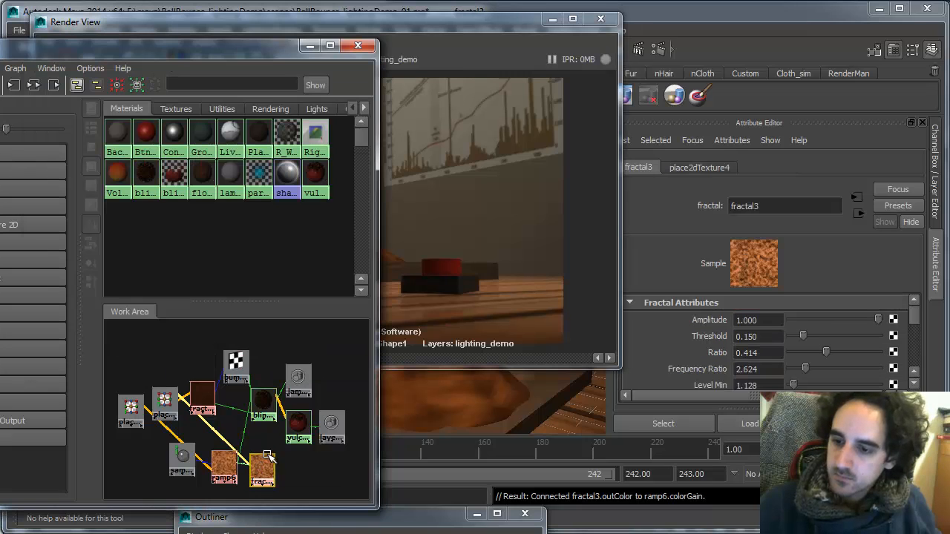
scroll(914, 325, down, 5)
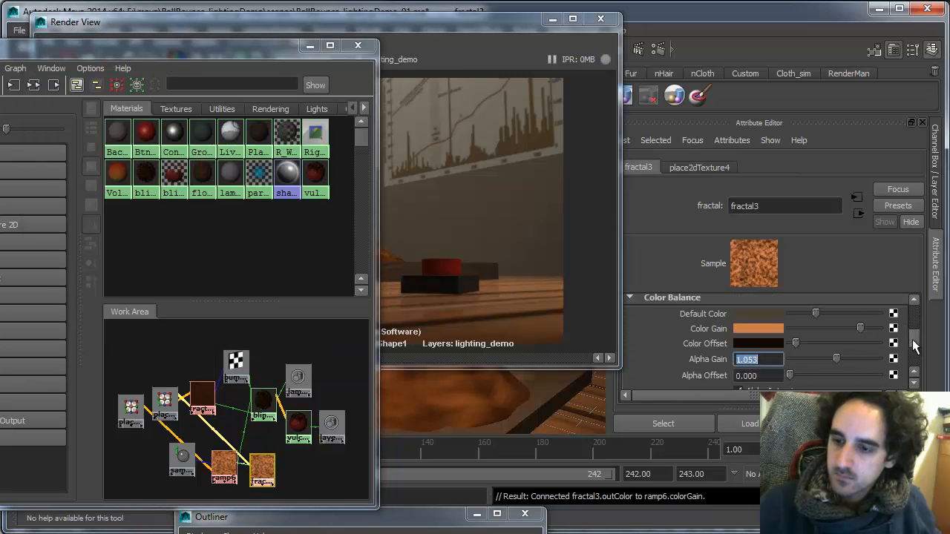
click(757, 339)
click(712, 369)
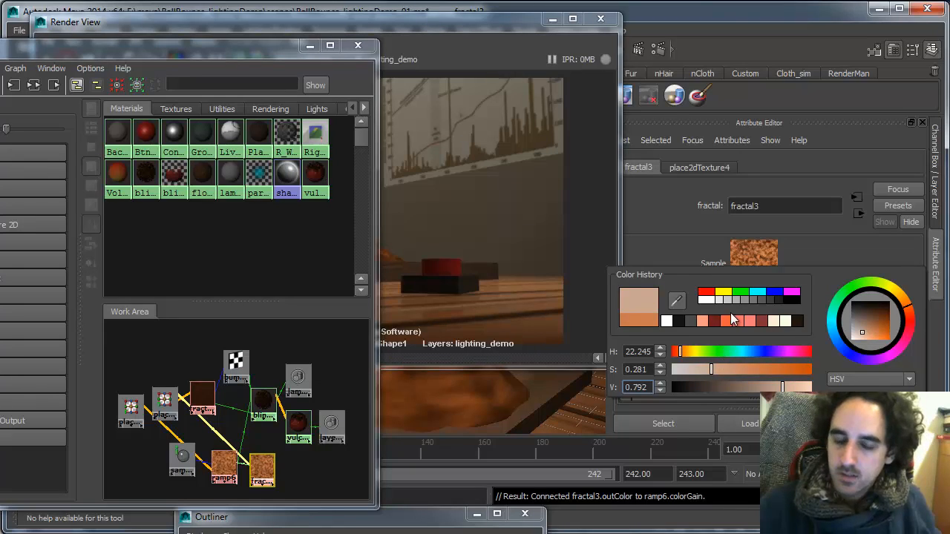
drag(911, 315, 910, 309)
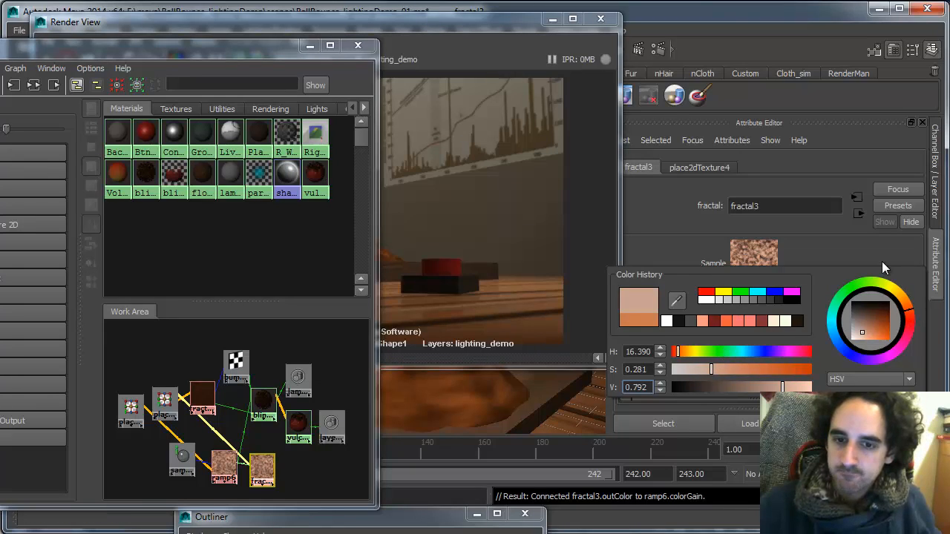
click(557, 296)
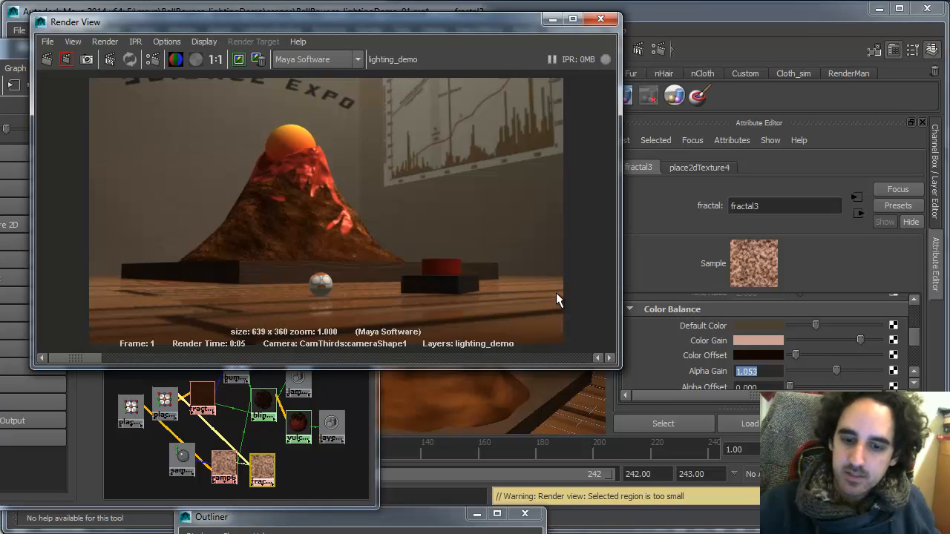
- Move the Render View and Hypershade windows clear of the viewport and select the key_set_top spotlight
drag(490, 24, 494, 252)
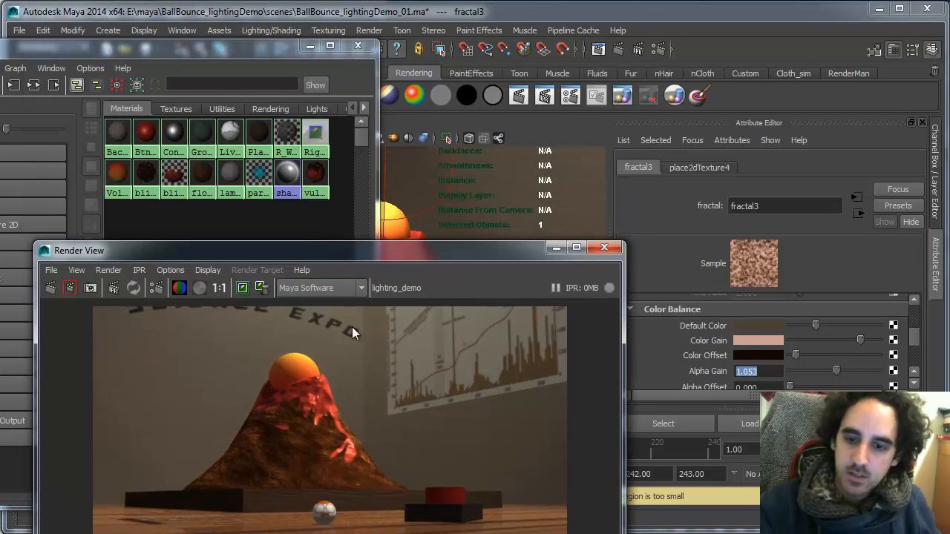
drag(338, 251, 328, 394)
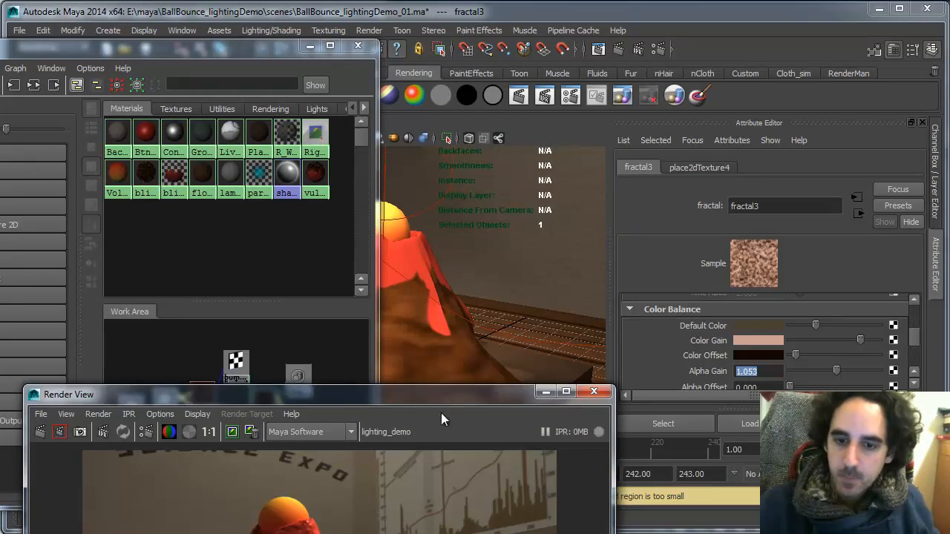
drag(440, 406, 434, 468)
drag(238, 49, 2, 98)
alt+drag(483, 308, 431, 335)
click(393, 349)
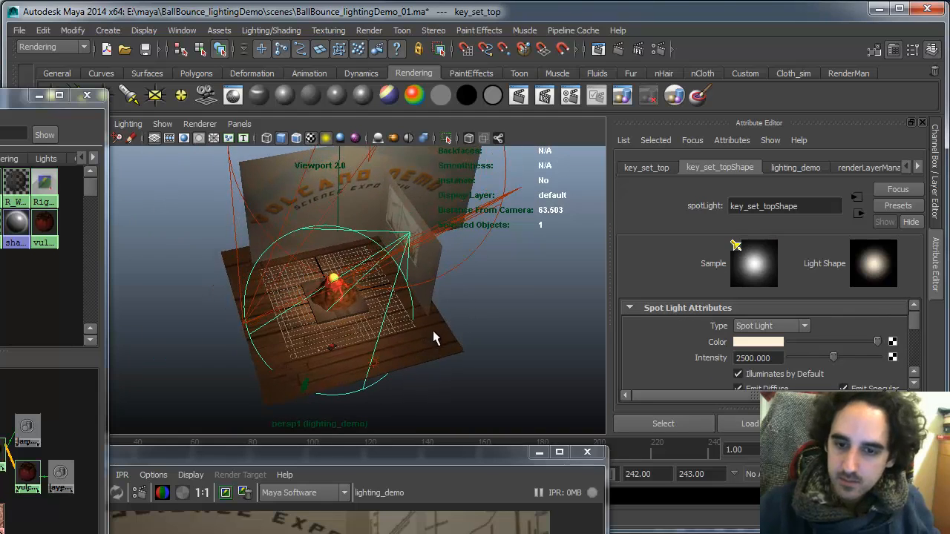
- Look through the key_set_top spotlight to examine how it is aimed at the volcano set
key(t)
click(239, 124)
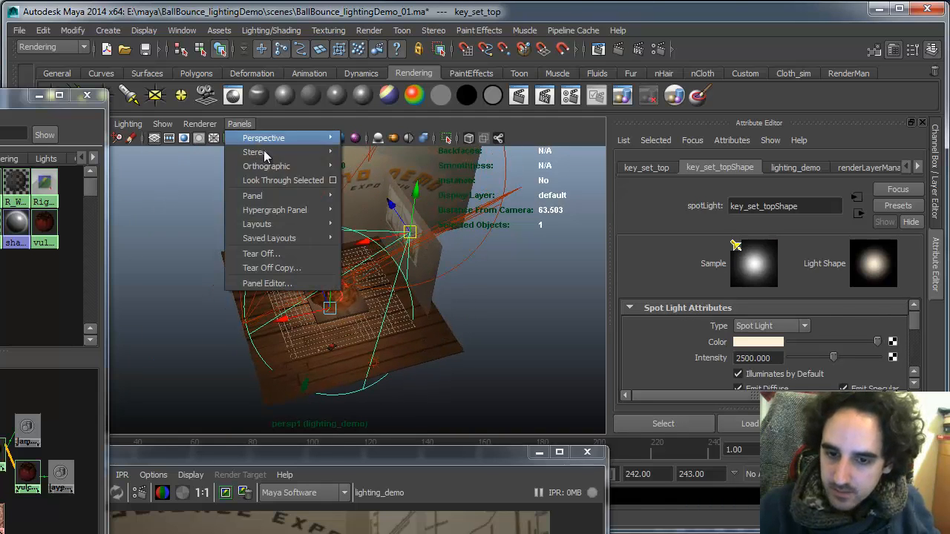
click(291, 169)
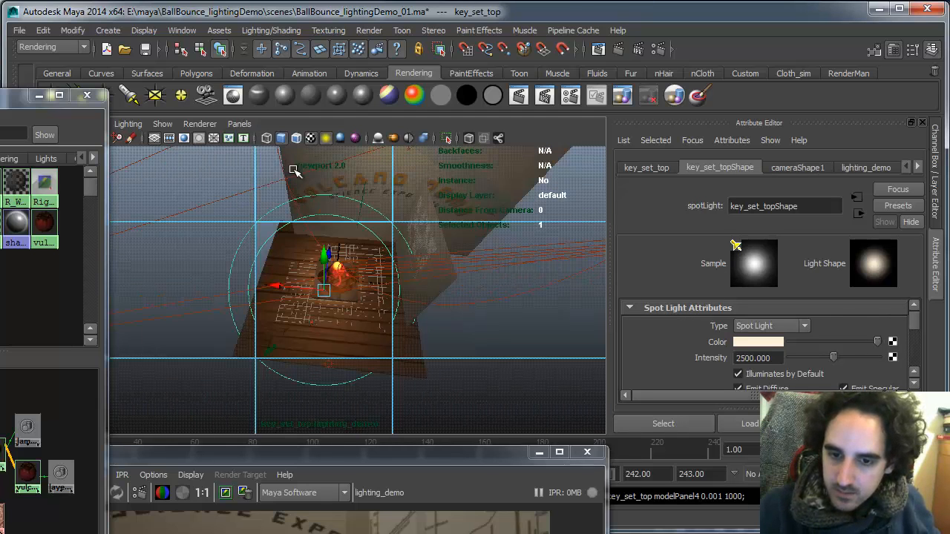
alt+drag(430, 304, 470, 297)
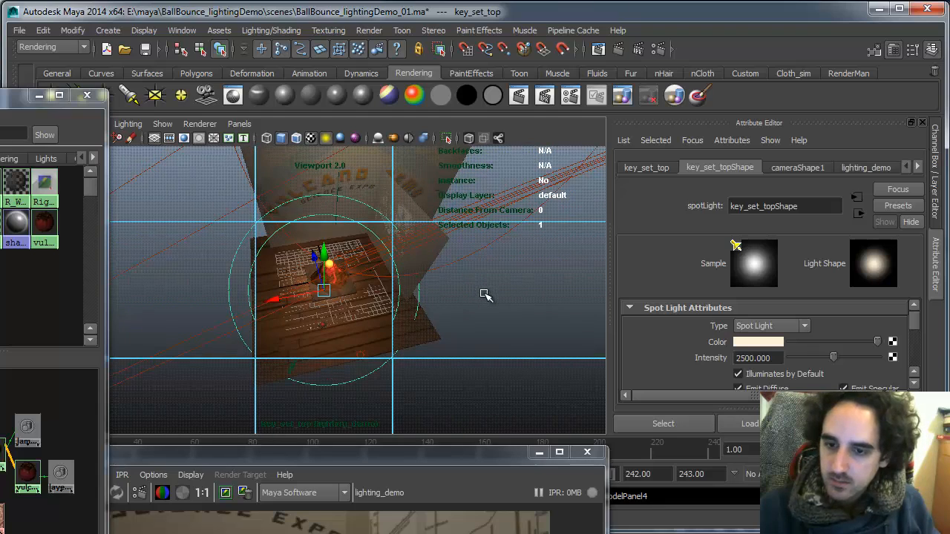
alt+drag(483, 295, 489, 290)
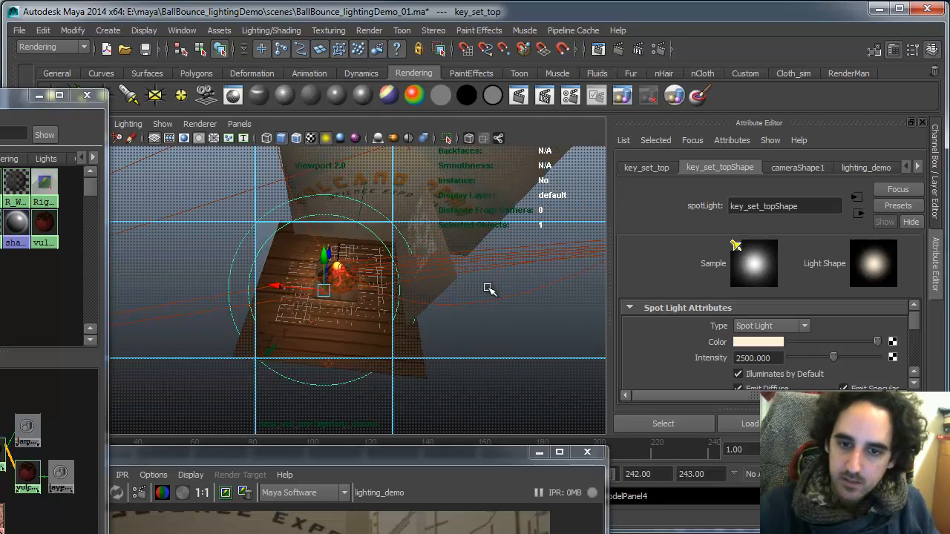
- Look through the volcano_key spotlight and orbit it around the volcano to a more frontal direction
click(568, 253)
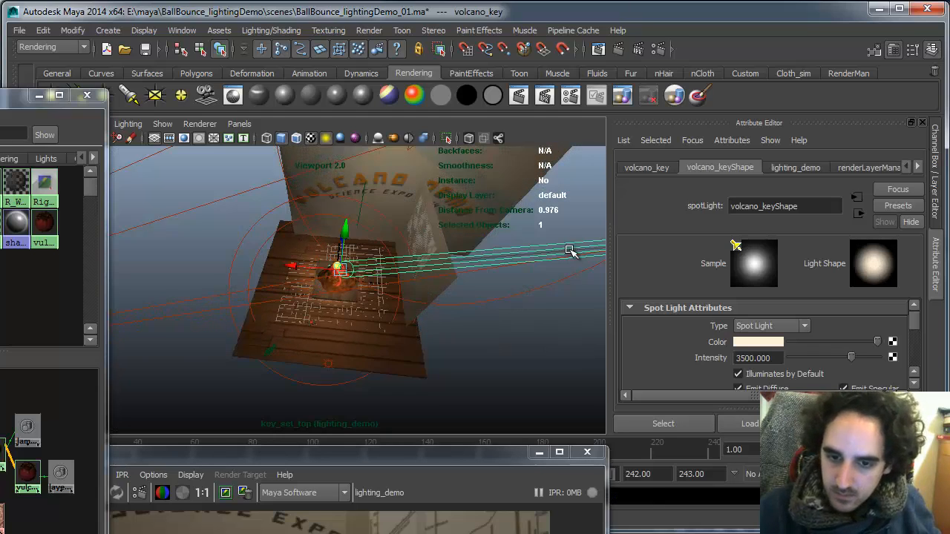
click(254, 127)
click(286, 180)
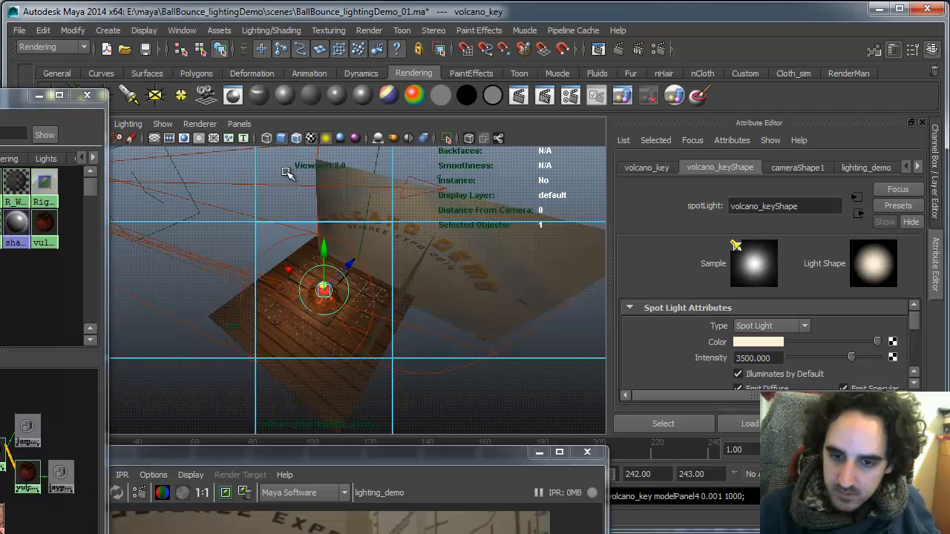
alt+drag(386, 339, 444, 337)
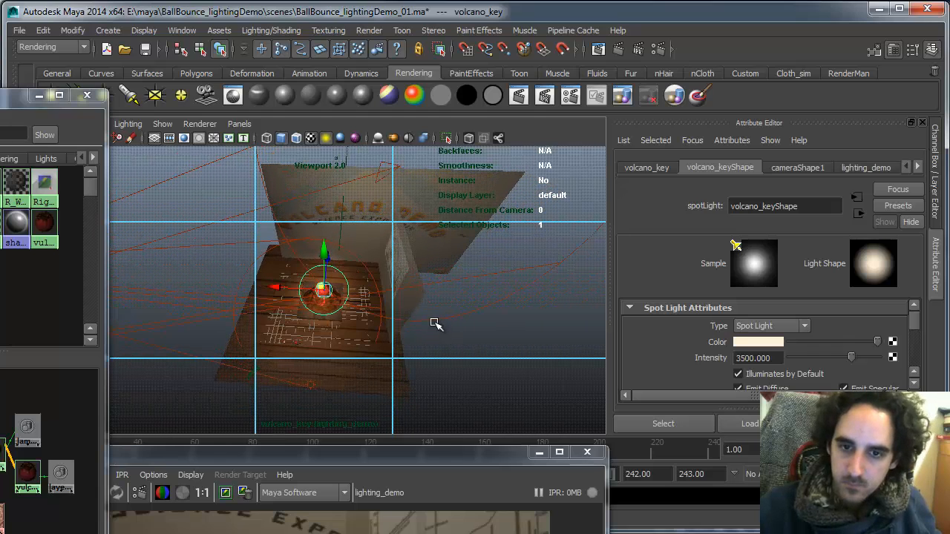
- Switch the viewport to the persp1 camera and examine volcano_key's position relative to the set
click(245, 126)
click(386, 166)
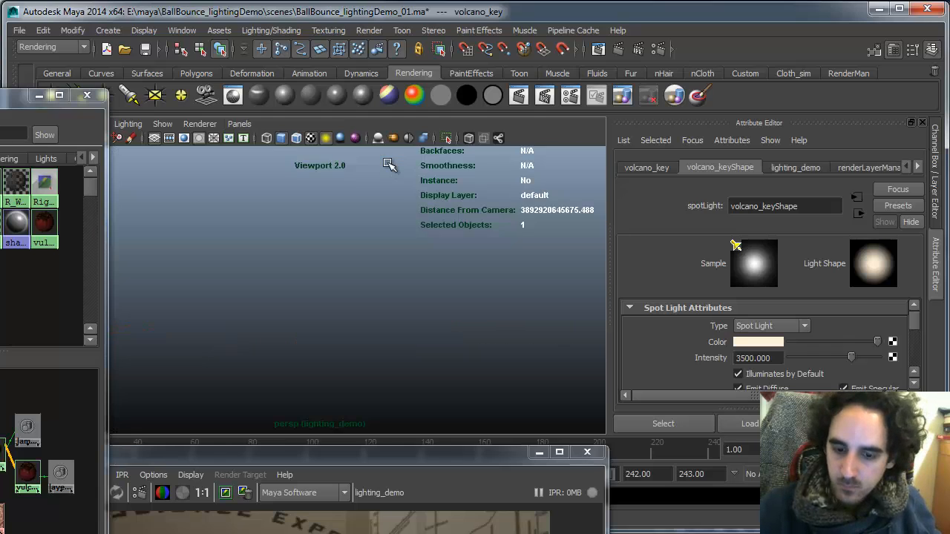
click(245, 125)
mouse_move(340, 138)
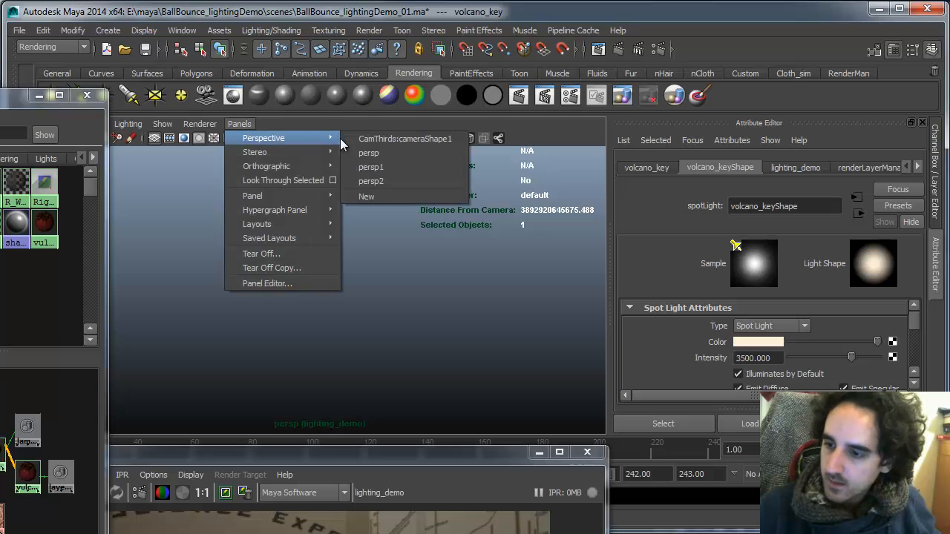
click(392, 165)
alt+drag(455, 354, 472, 330)
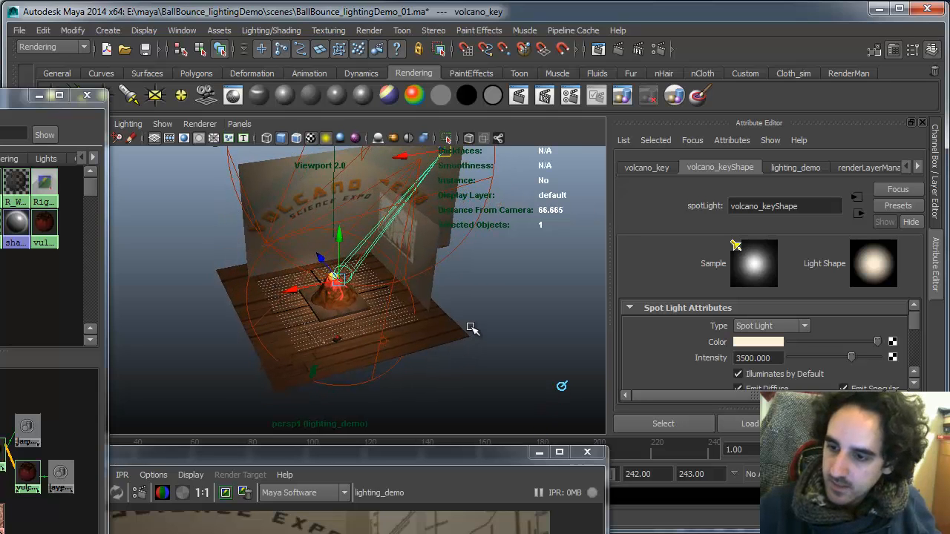
- Set the volcano_key spotlight's Cone Angle to 3
drag(914, 331, 917, 349)
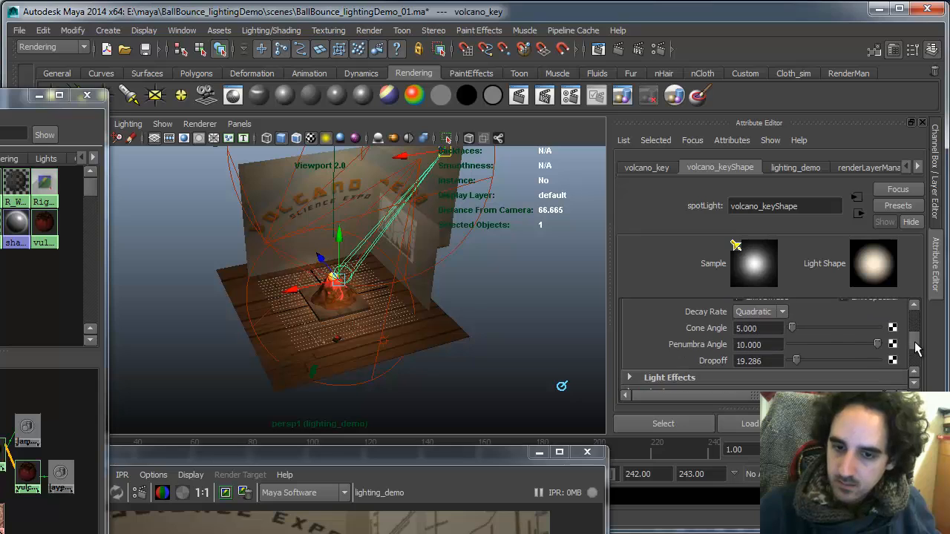
click(758, 344)
alt+drag(476, 407, 483, 341)
- Nudge the volcano_key spotlight slightly while looking through it, and return the viewport to the perspective camera
click(239, 124)
click(278, 181)
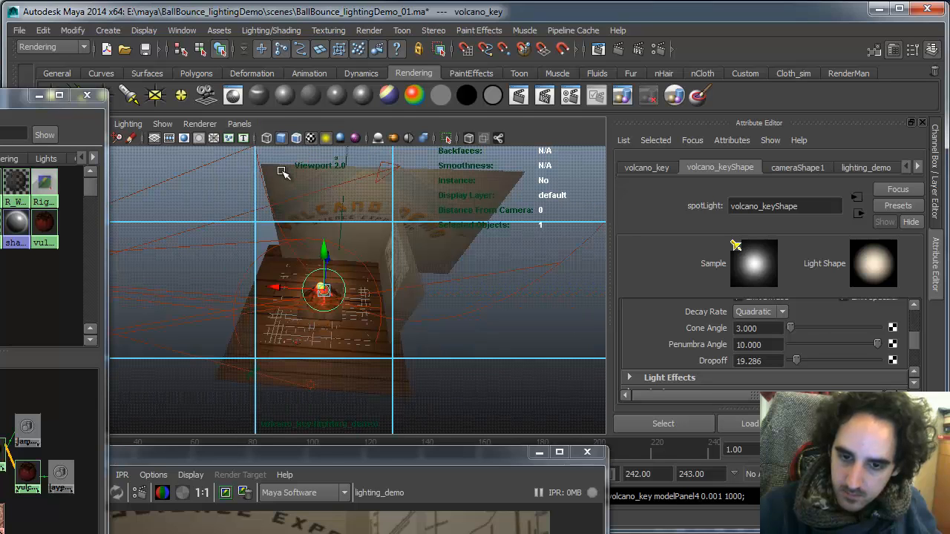
drag(322, 244, 322, 237)
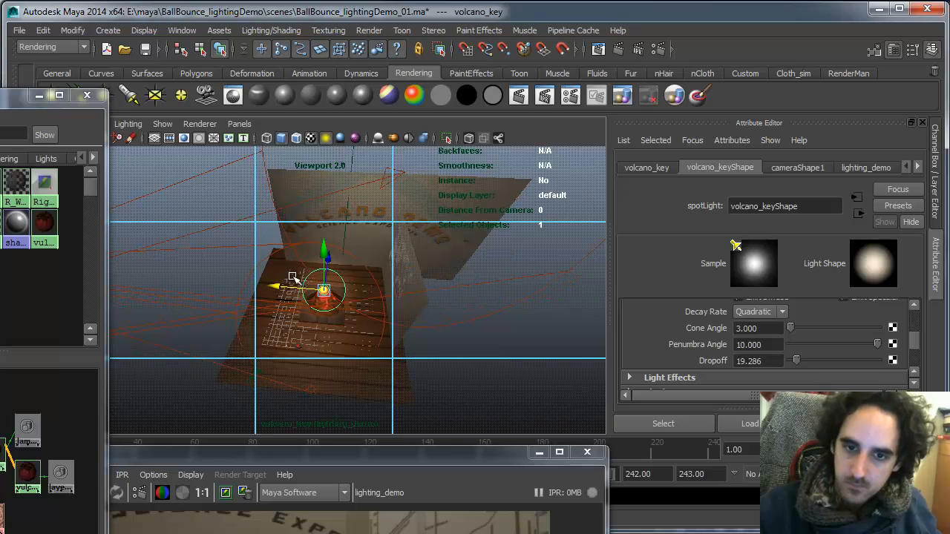
click(239, 124)
mouse_move(286, 138)
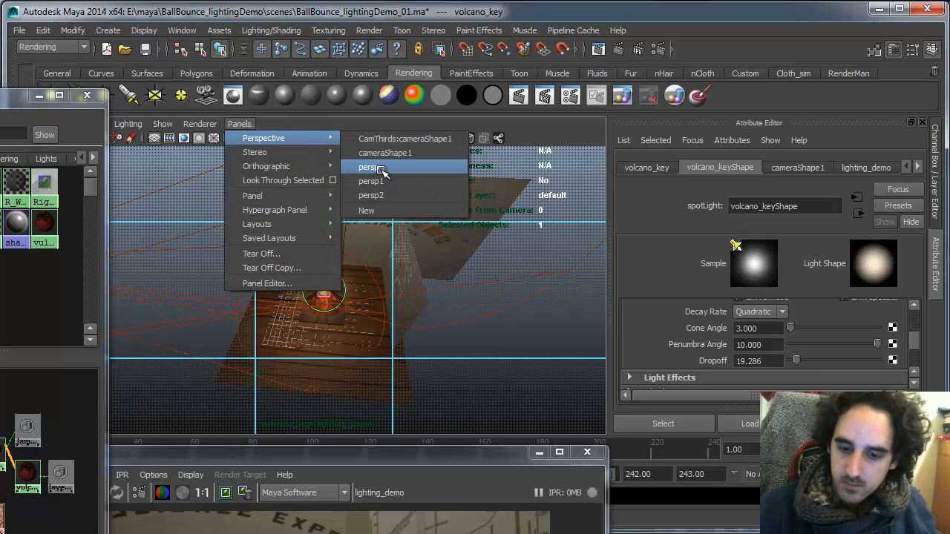
click(381, 172)
click(238, 124)
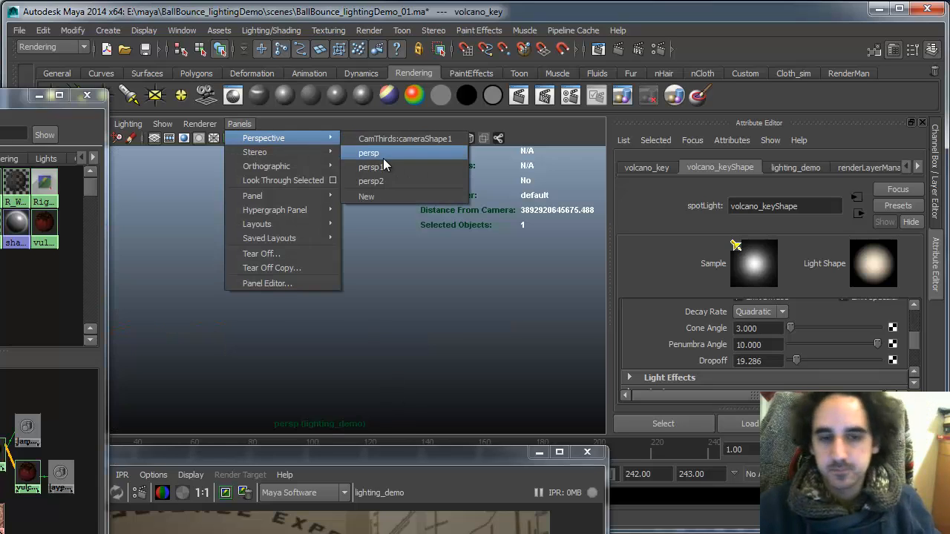
click(383, 158)
- Render the frame with the adjusted volcano_key light and compare it with the stored images
drag(391, 451, 440, 85)
click(84, 117)
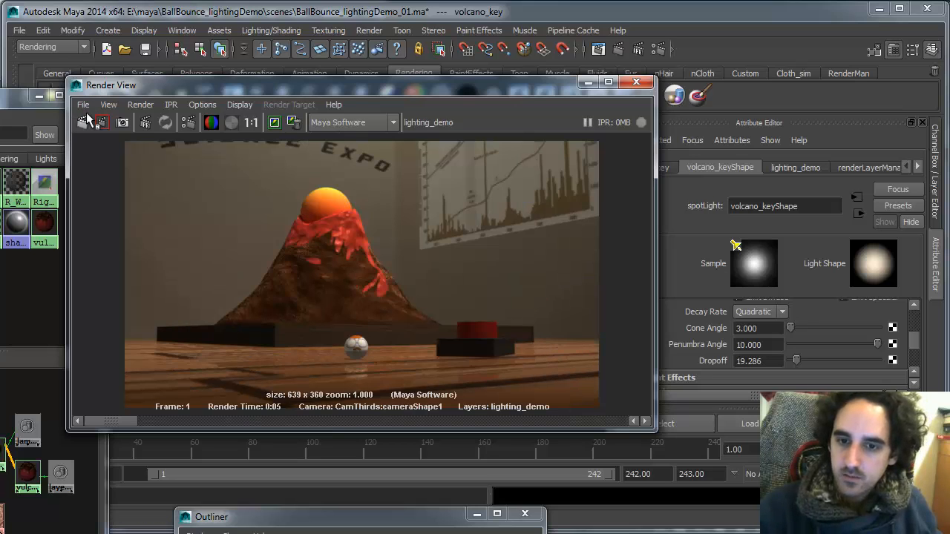
drag(178, 422, 133, 422)
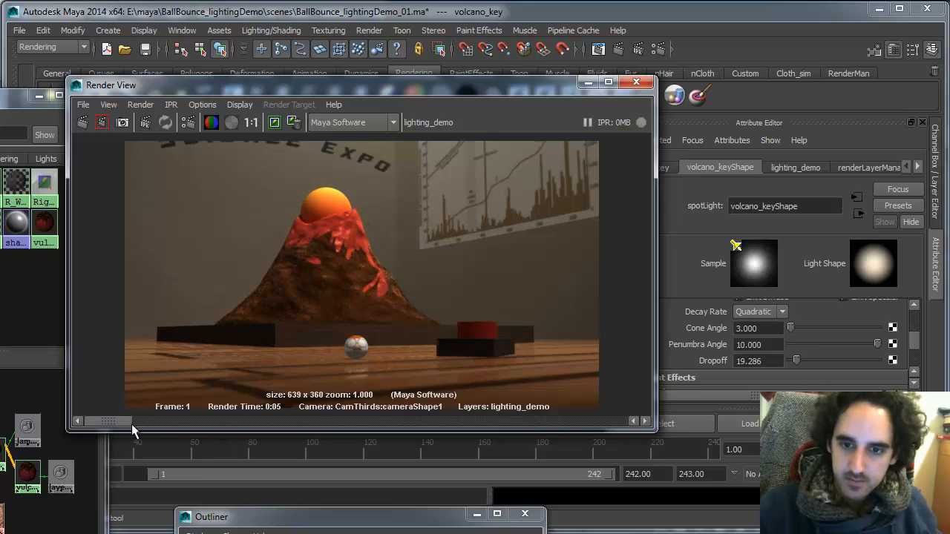
- Set the volcano_key spotlight's Cone Angle to 5 and its Intensity to 3000
click(742, 328)
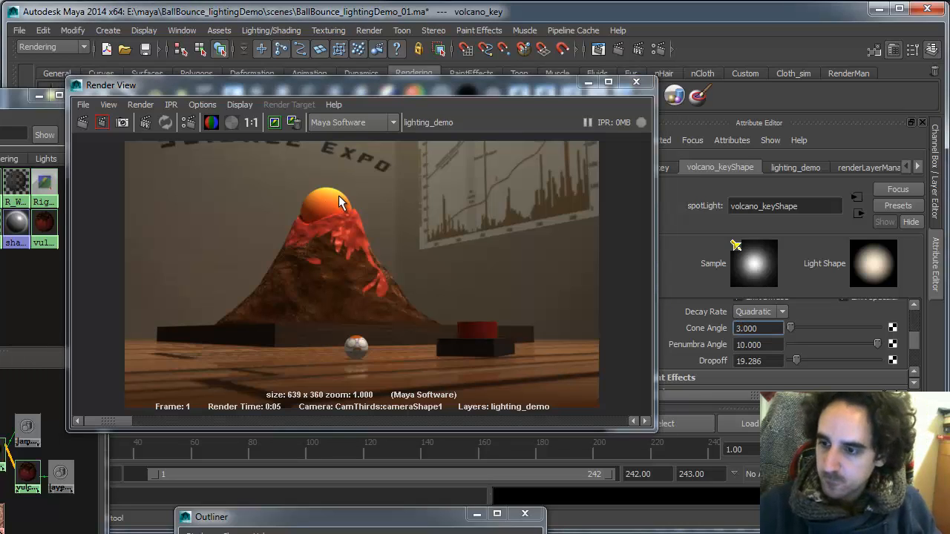
drag(739, 327, 742, 314)
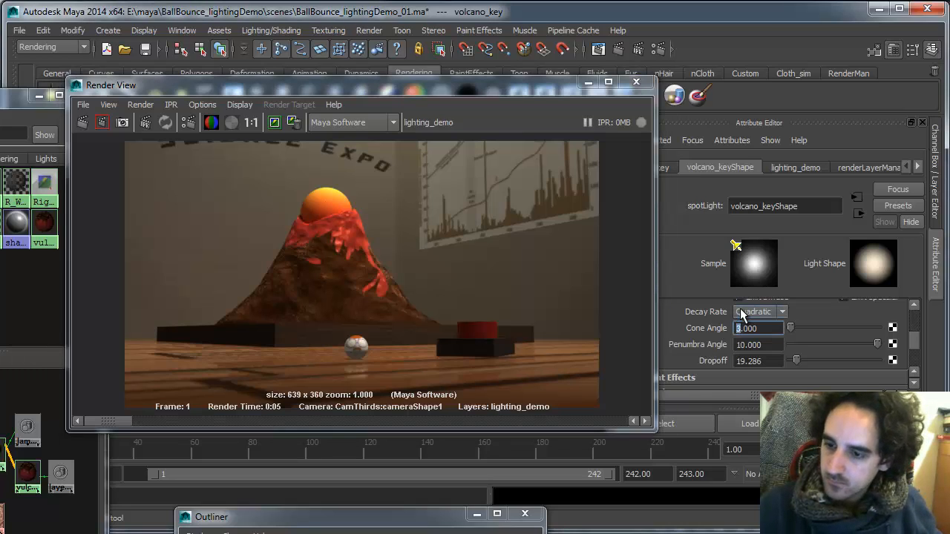
text(5)
key(Return)
drag(912, 339, 909, 318)
drag(737, 355, 742, 349)
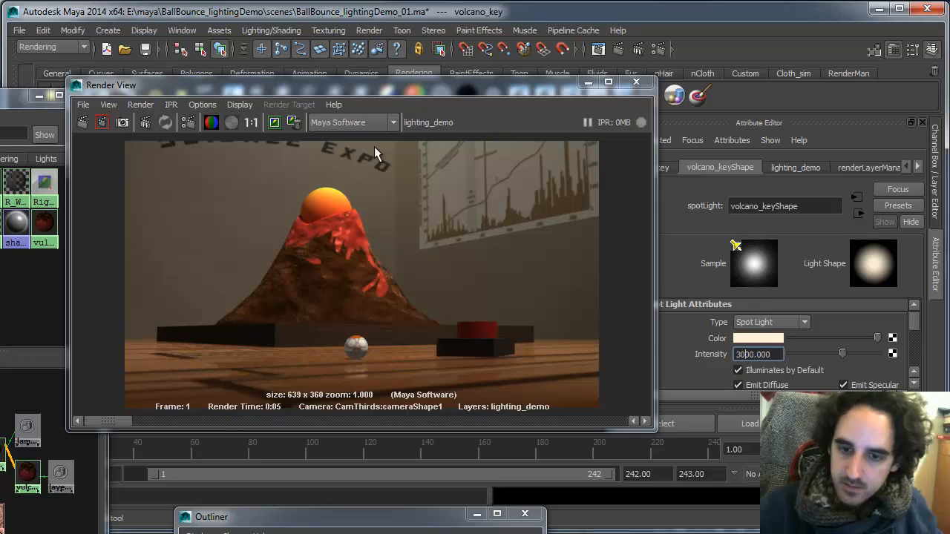
- Select the ball on top of the volcano and set its Volcano_ball material's Diffuse to 0.4
drag(413, 87, 355, 390)
alt+right_drag(386, 319, 560, 319)
click(353, 238)
right_drag(353, 238, 352, 466)
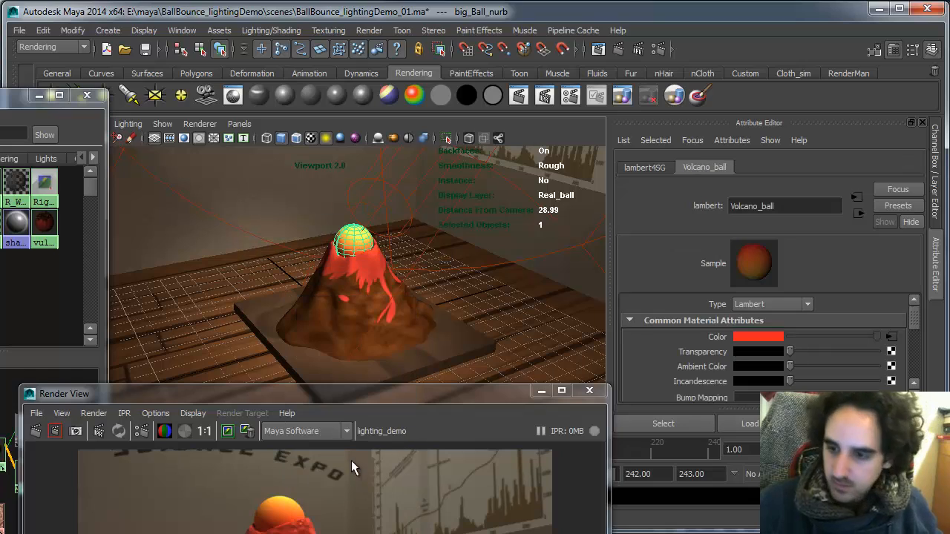
drag(914, 318, 914, 329)
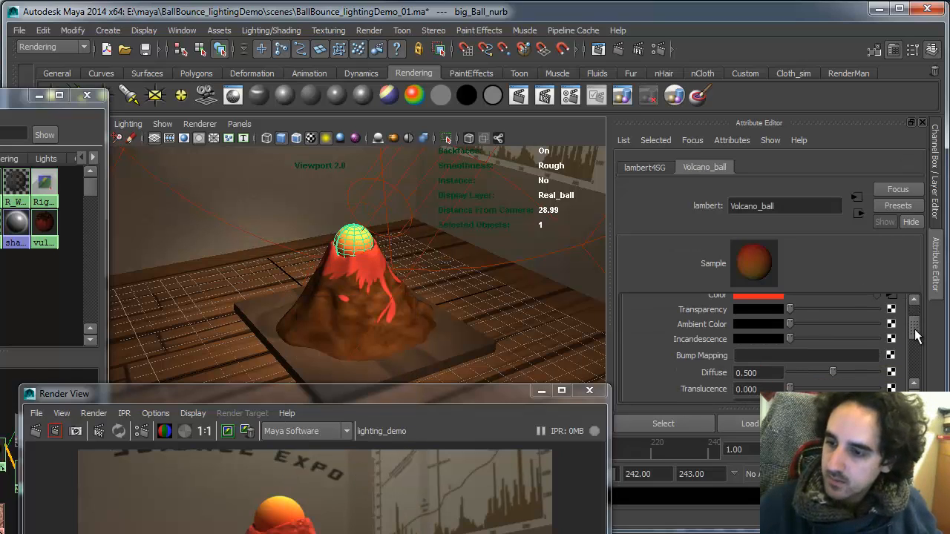
double_click(755, 372)
text(.4)
key(Return)
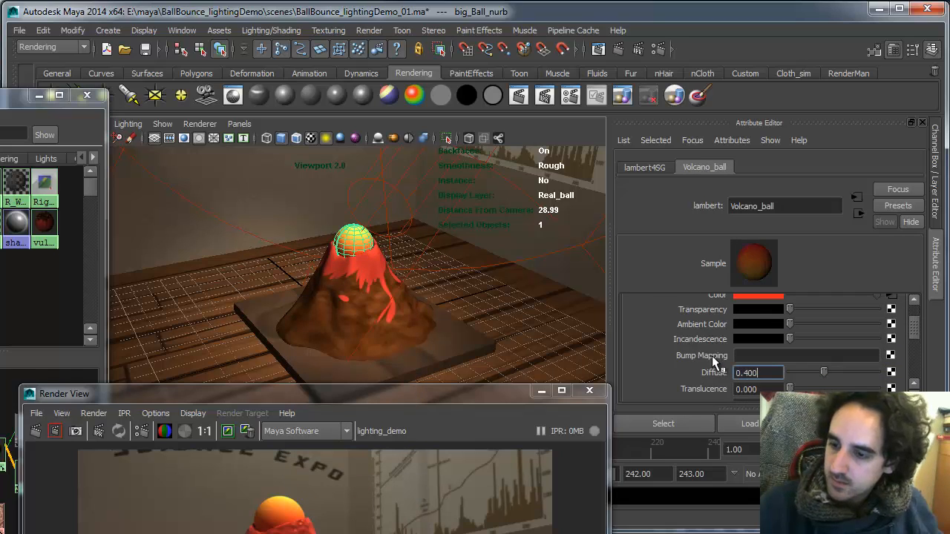
- Open ramp3 from the Volcano_ball material's Color and make the ramp's yellow entry paler
mouse_move(915, 327)
mouse_down()
mouse_move(906, 316)
mouse_move(915, 335)
mouse_up()
click(896, 326)
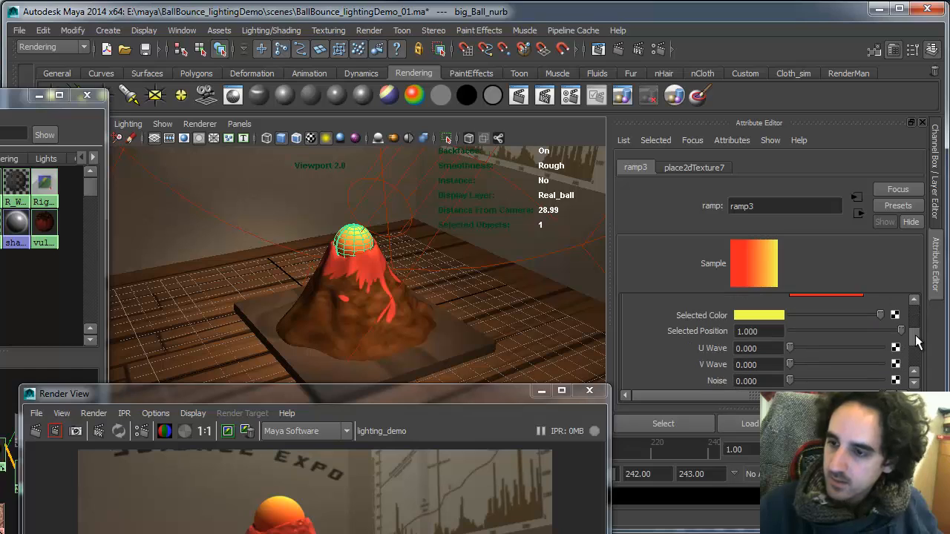
click(768, 320)
drag(769, 356, 763, 350)
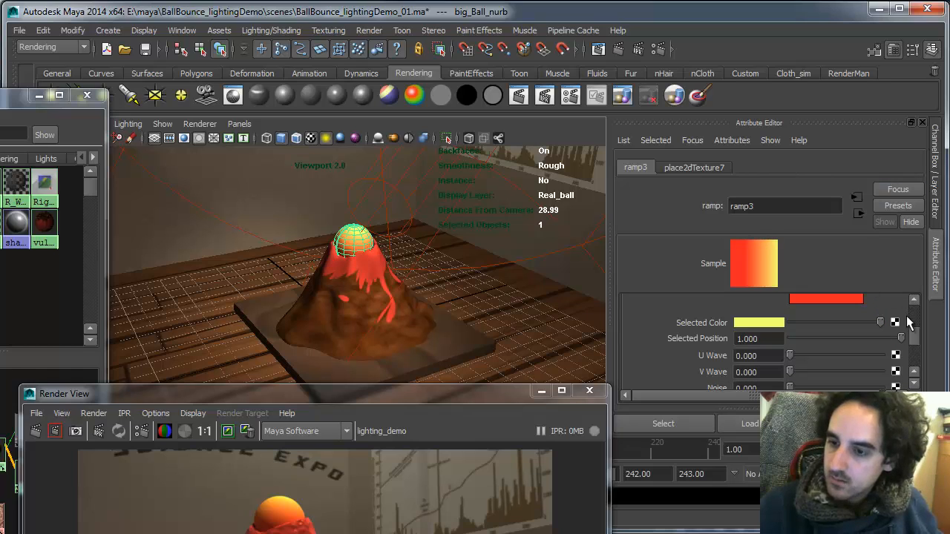
- Select the red entry of ramp3 and lower its saturation to a paler red
scroll(909, 319, up, 3)
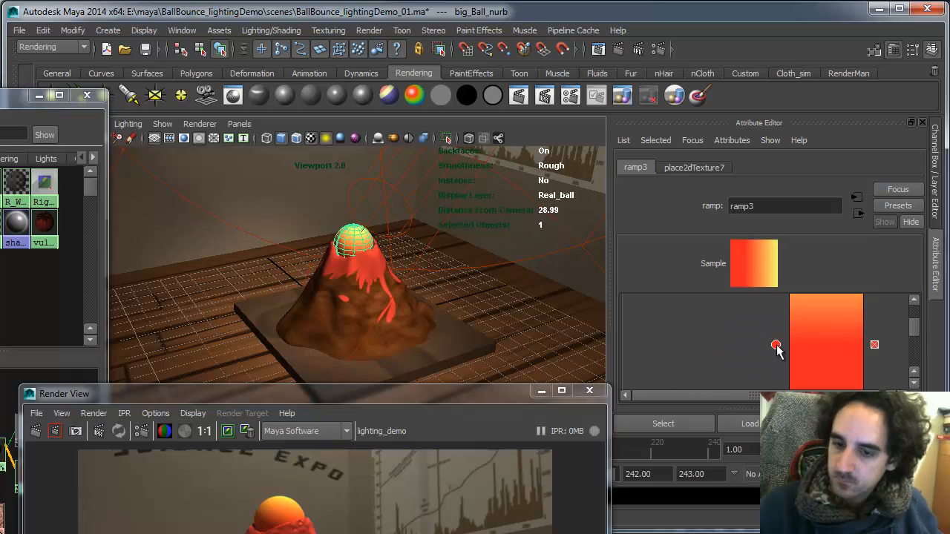
scroll(914, 345, down, 3)
click(764, 322)
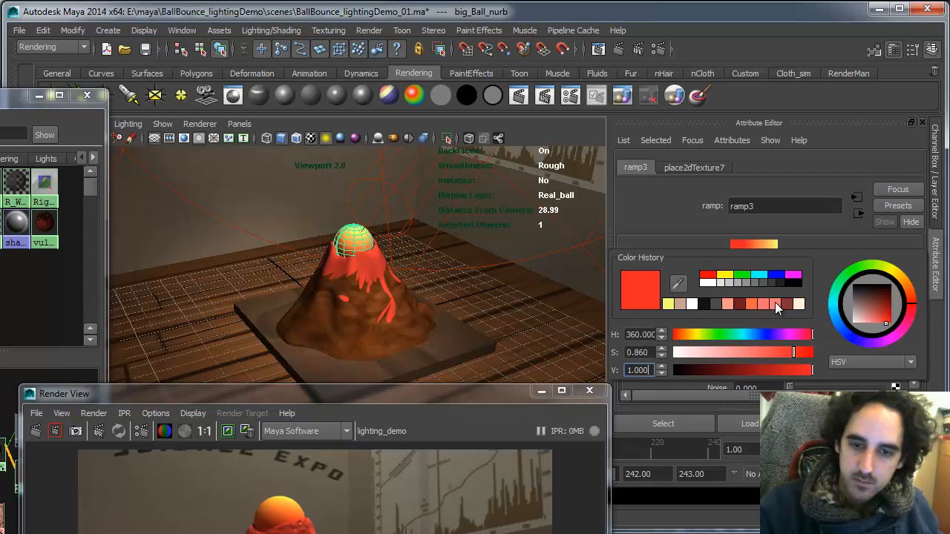
drag(768, 351, 765, 351)
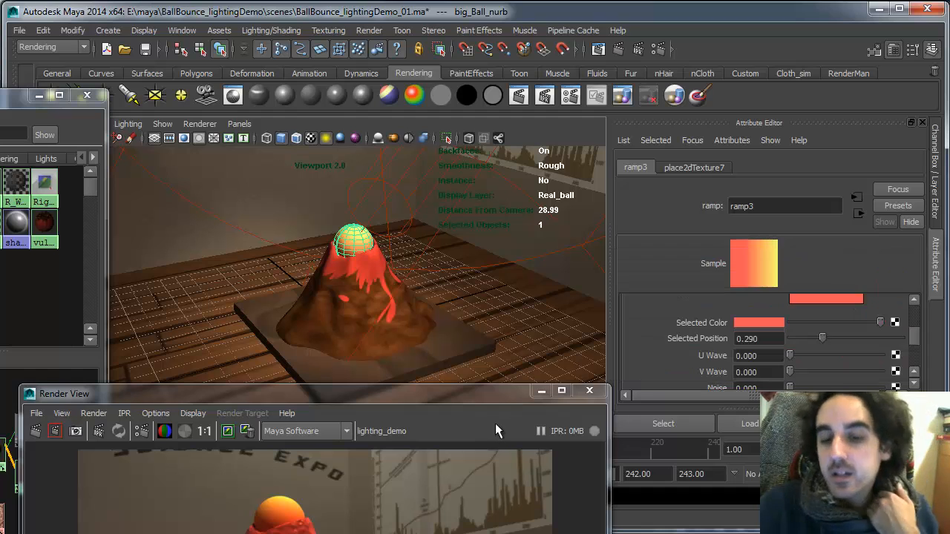
- Render the frame to check the ball's paler ramp colors, and move the render window clear of the viewport
drag(203, 400, 256, 129)
click(89, 161)
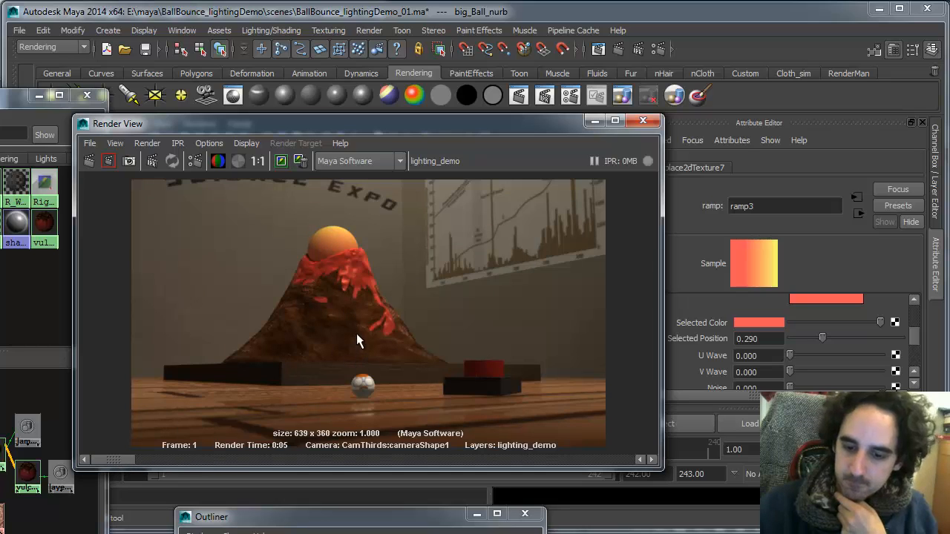
drag(532, 123, 498, 262)
drag(497, 321, 487, 394)
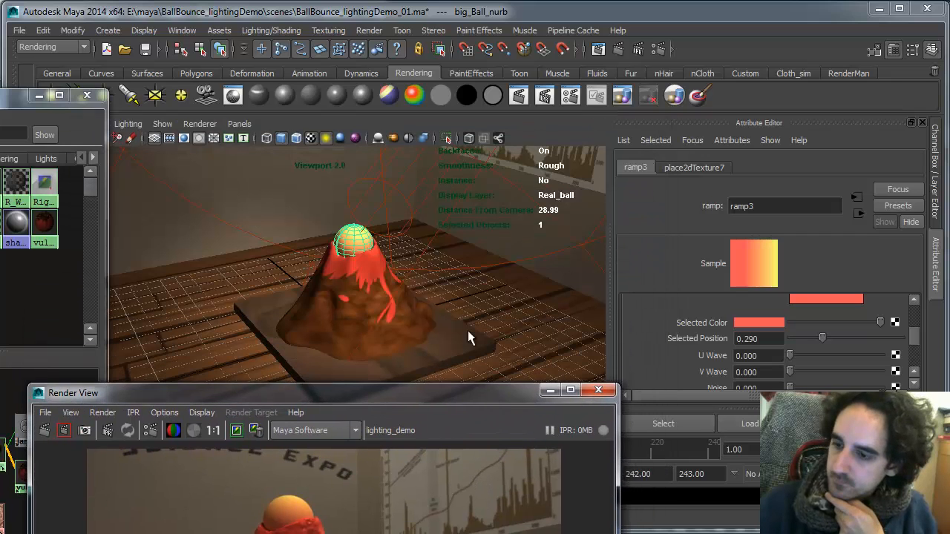
- Open the volcano's vulcano_mat layered shader, view its lava layer, and open the rock layer blinn11
click(363, 305)
right_click(365, 306)
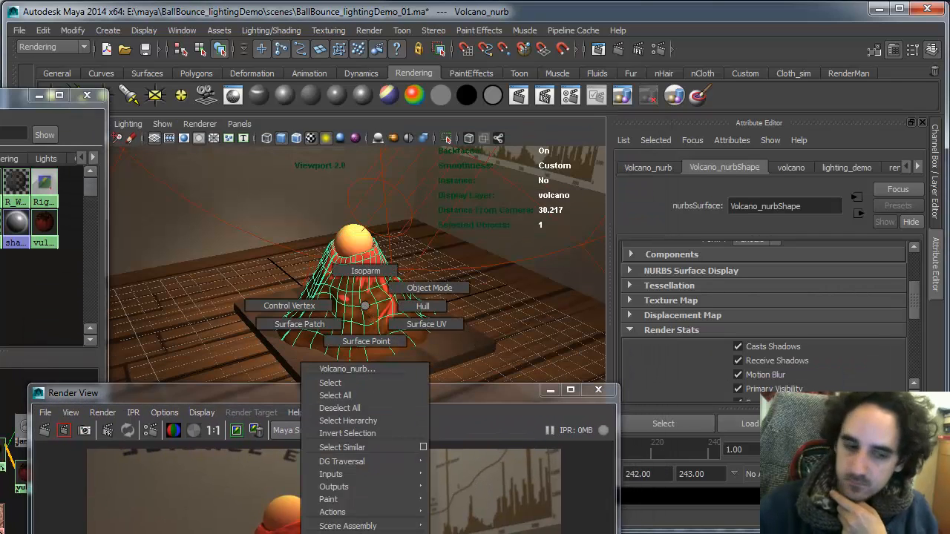
click(334, 530)
scroll(915, 335, down, 1)
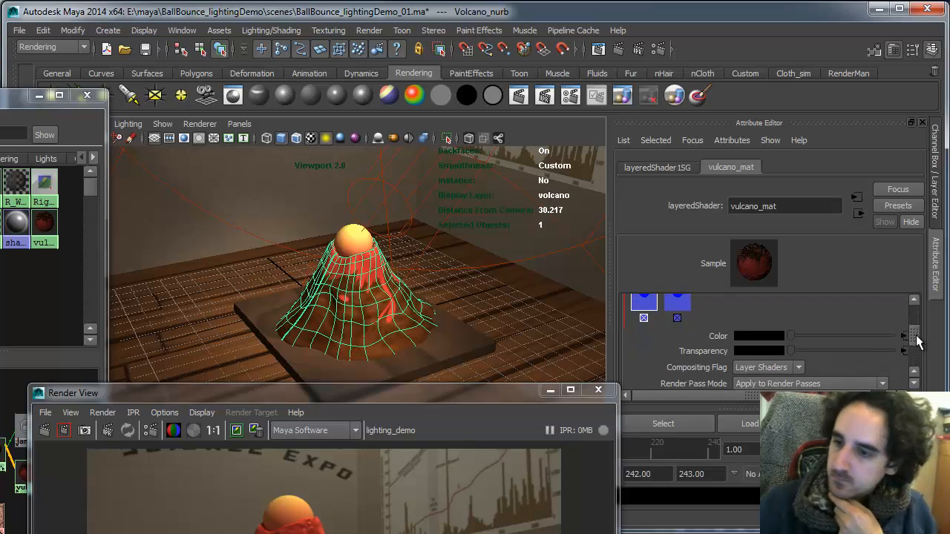
click(904, 335)
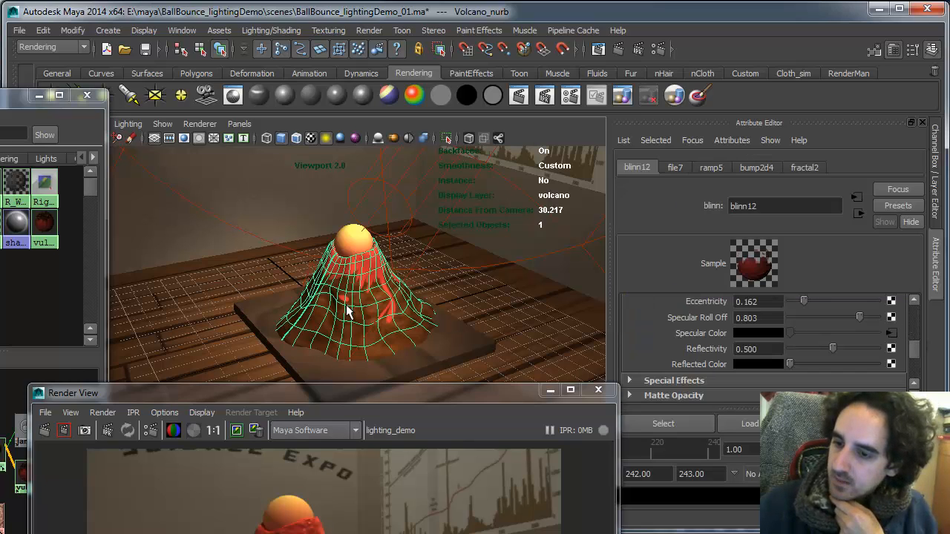
click(3, 443)
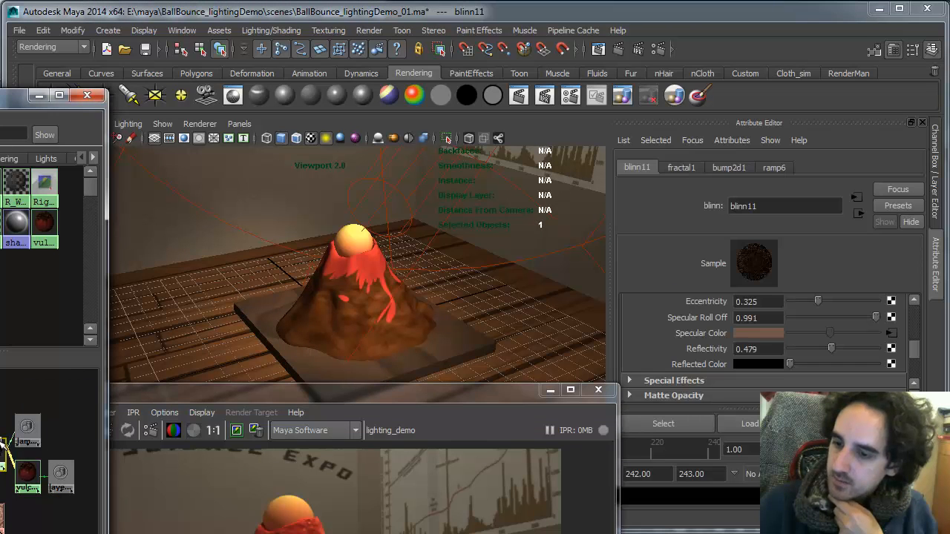
- Open fractal1 from blinn11's Color and raise its Color Gain to a brighter brown
drag(912, 352, 913, 324)
click(891, 303)
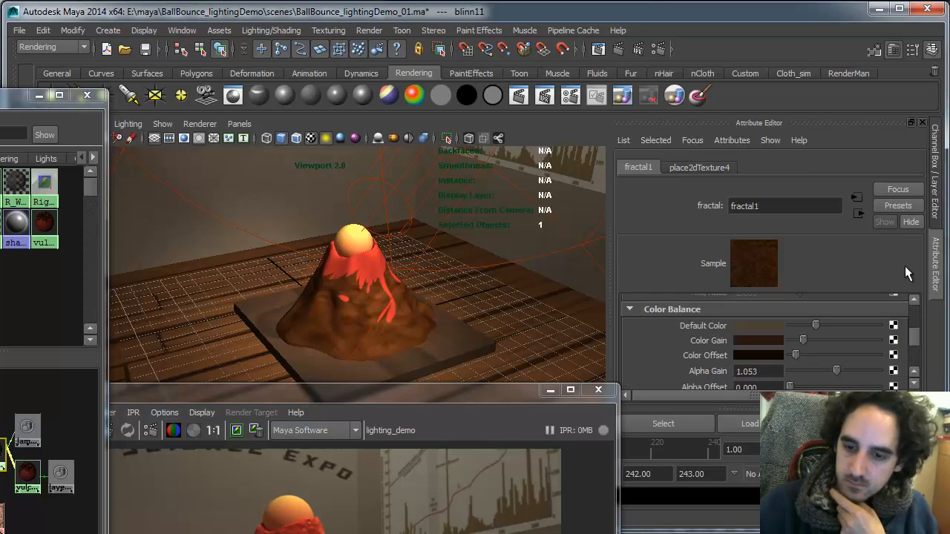
click(823, 340)
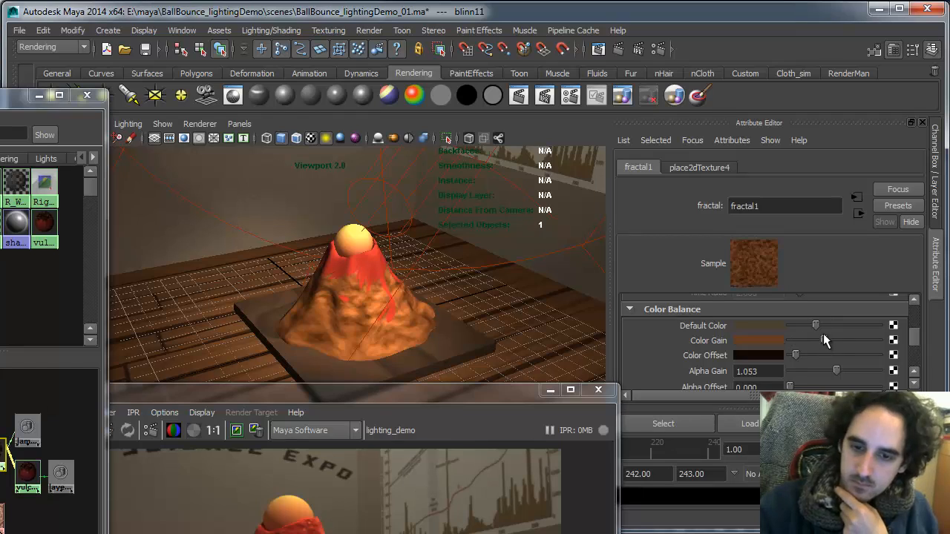
- Set the Volcano_ball material's Diffuse to 0.5 and render the frame with the brighter rock
click(468, 388)
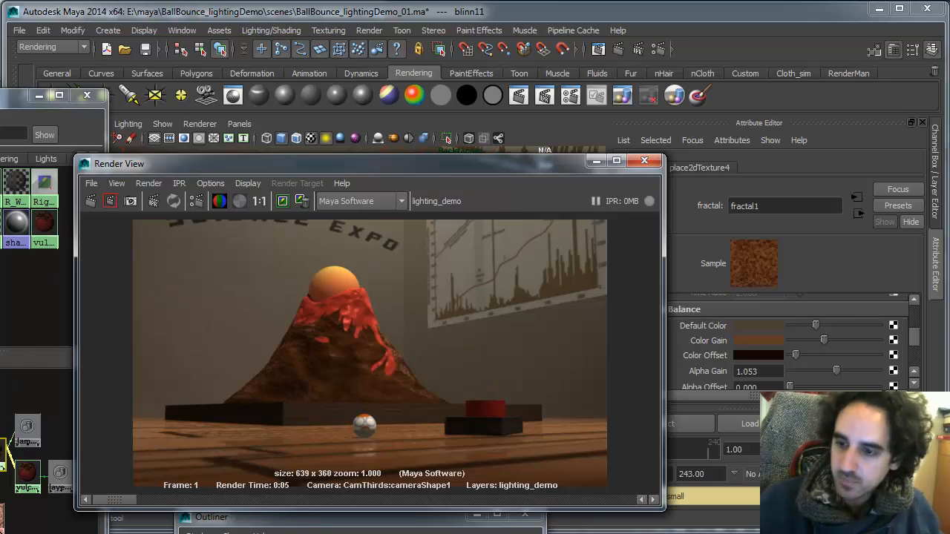
click(27, 472)
scroll(914, 324, down, 2)
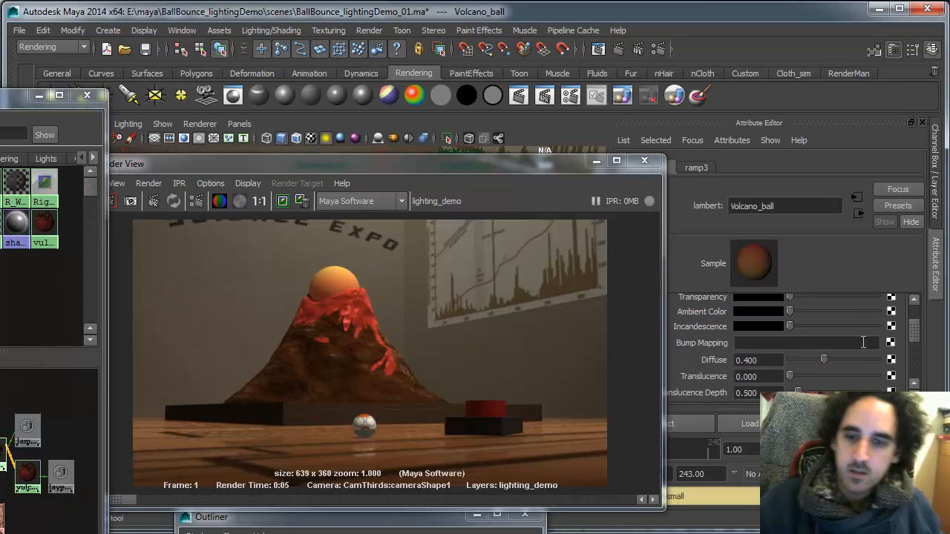
double_click(755, 360)
text(0.5)
key(Return)
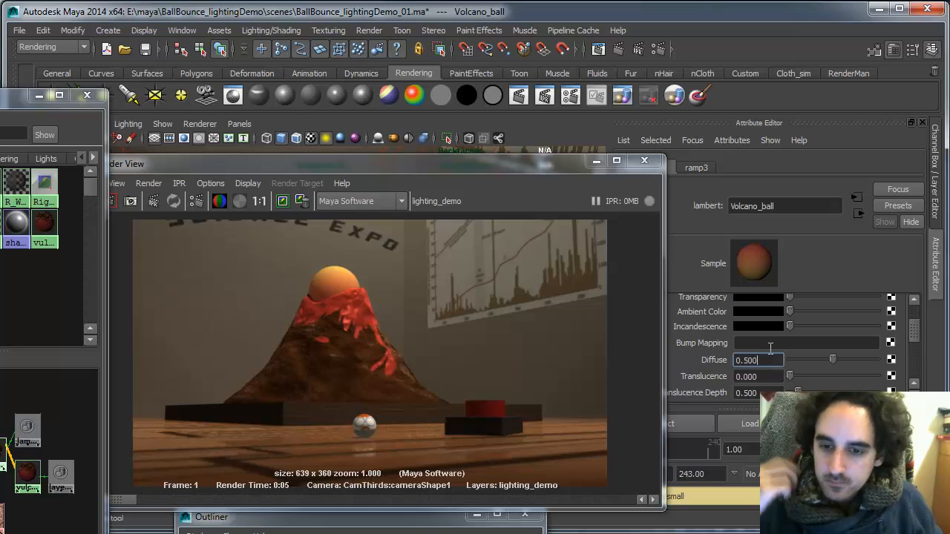
drag(214, 157, 244, 121)
click(121, 162)
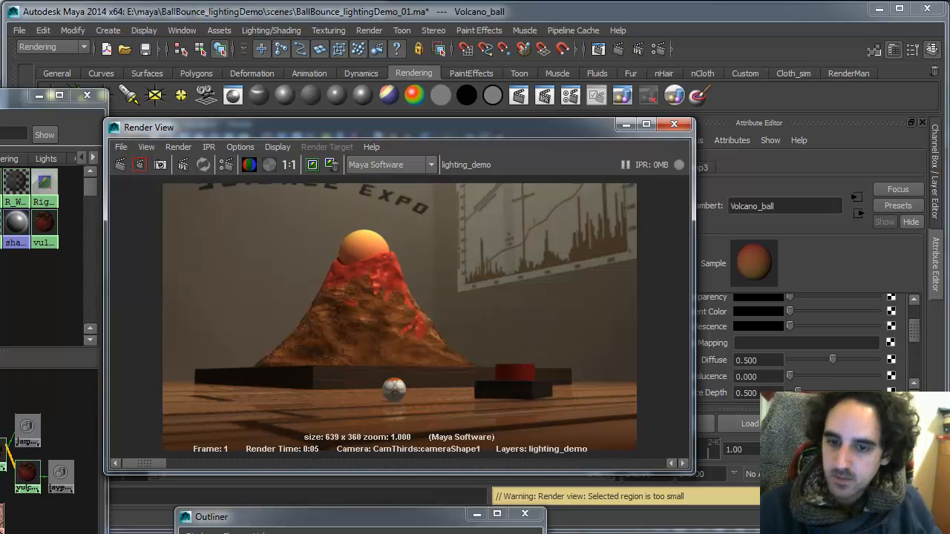
- Reopen blinn11's fractal1 texture and lower its Color Gain to a darker brown
click(27, 472)
click(890, 364)
click(813, 338)
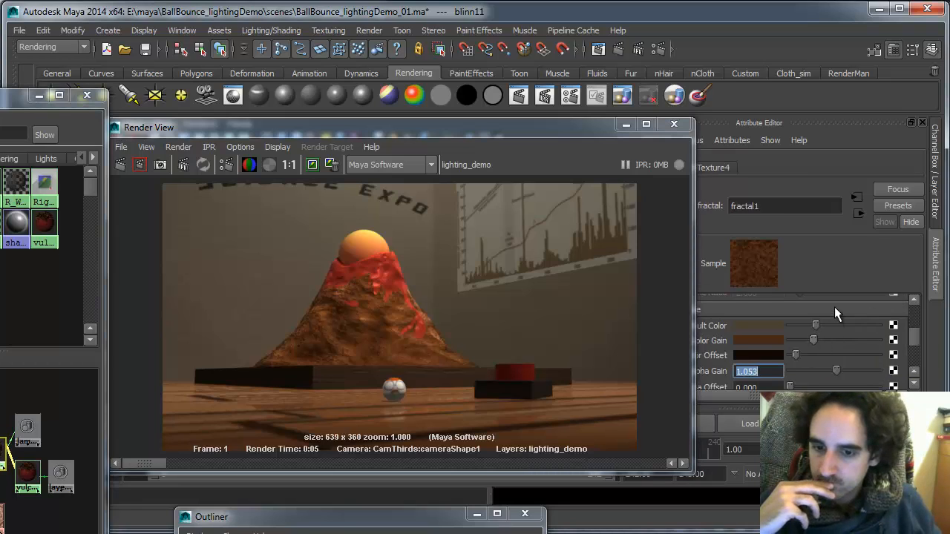
- Render the frame with the darker rock color, keep the image and compare it with the earlier renders
click(121, 162)
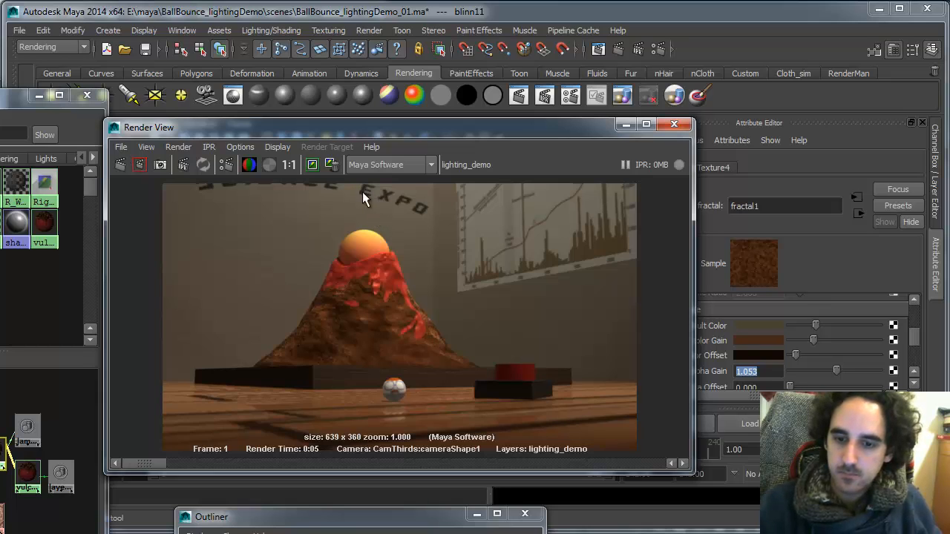
click(312, 165)
drag(155, 463, 133, 451)
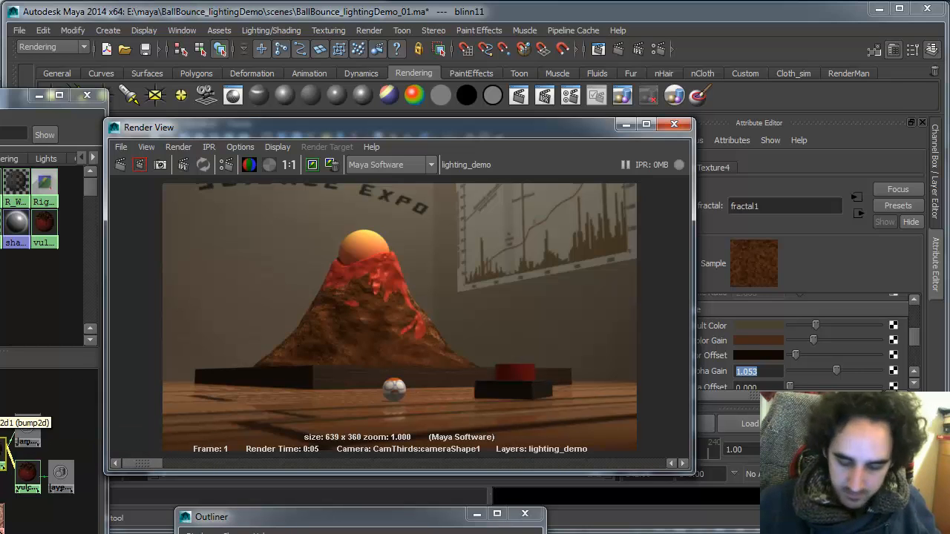
- Open the rock's bump2d1 node and set its Bump Depth to 1
click(0, 426)
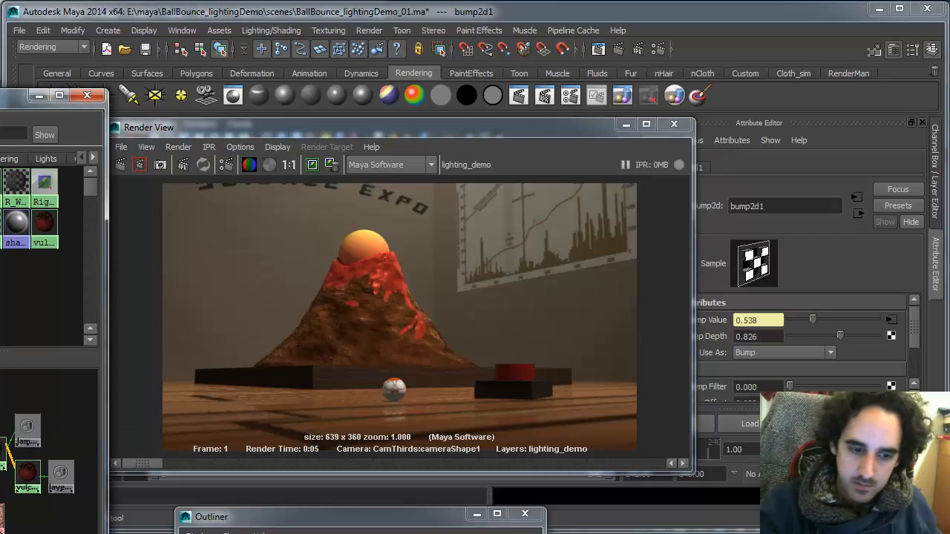
double_click(756, 336)
text(1)
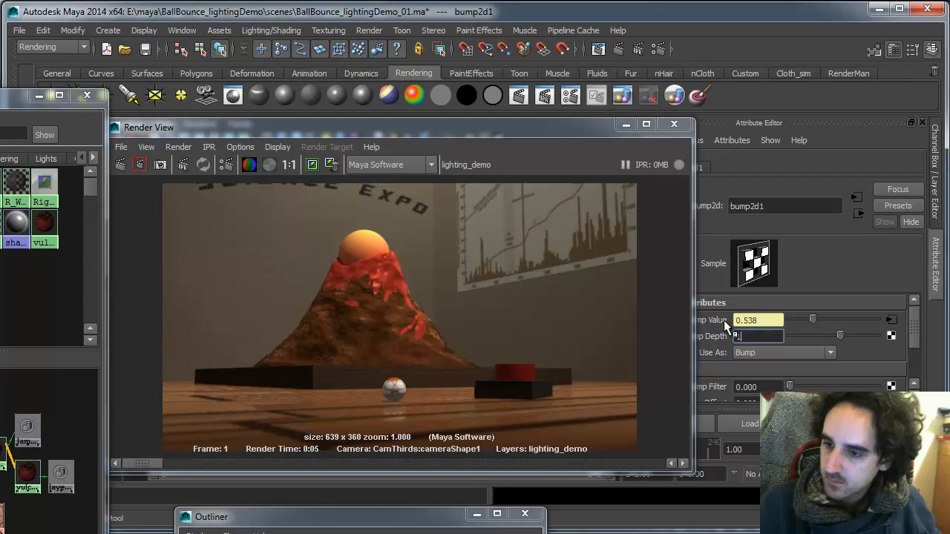
key(Return)
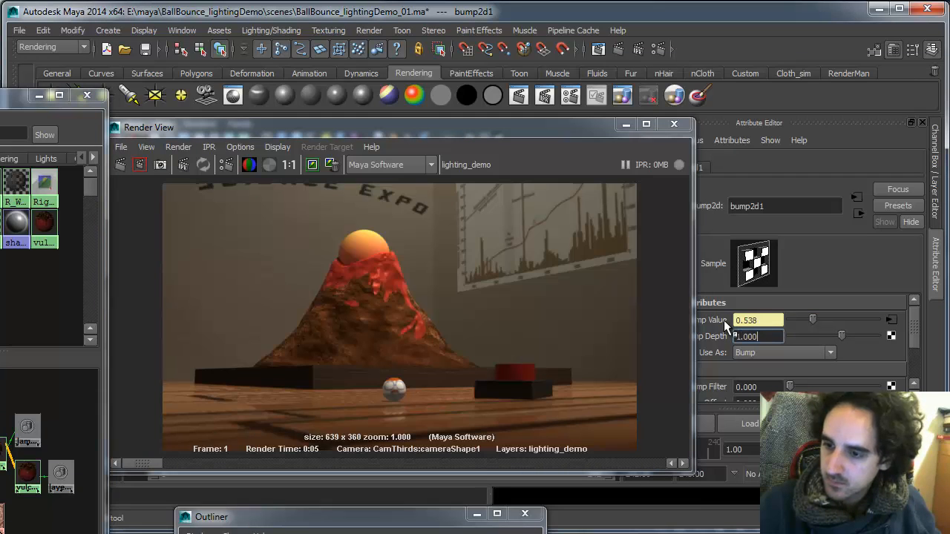
- Review fractal1's attributes and render the frame with the new bump depth
click(1, 512)
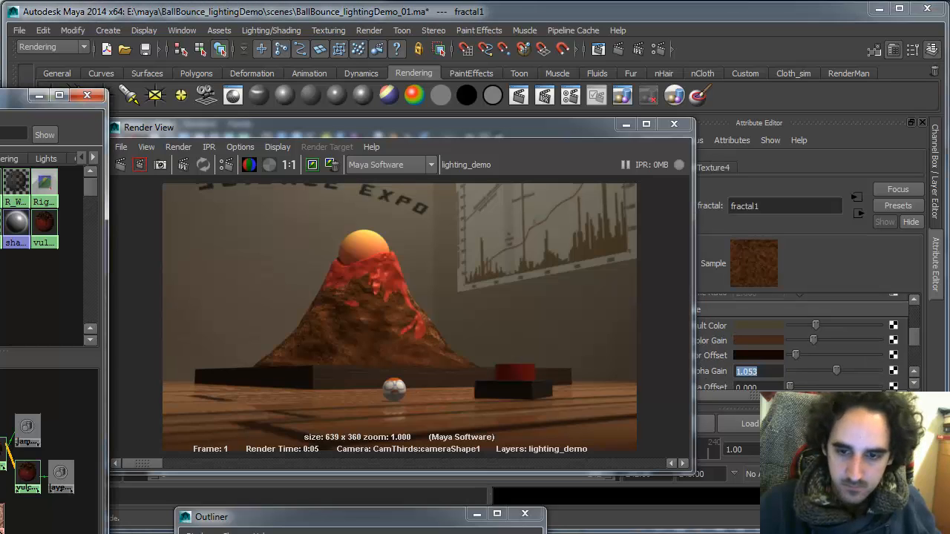
scroll(913, 330, up, 2)
drag(912, 330, 883, 319)
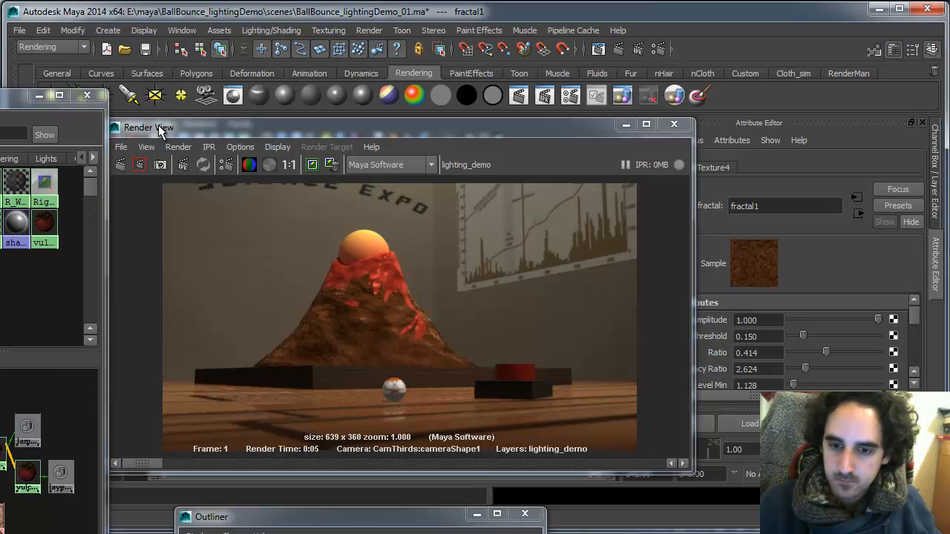
click(122, 163)
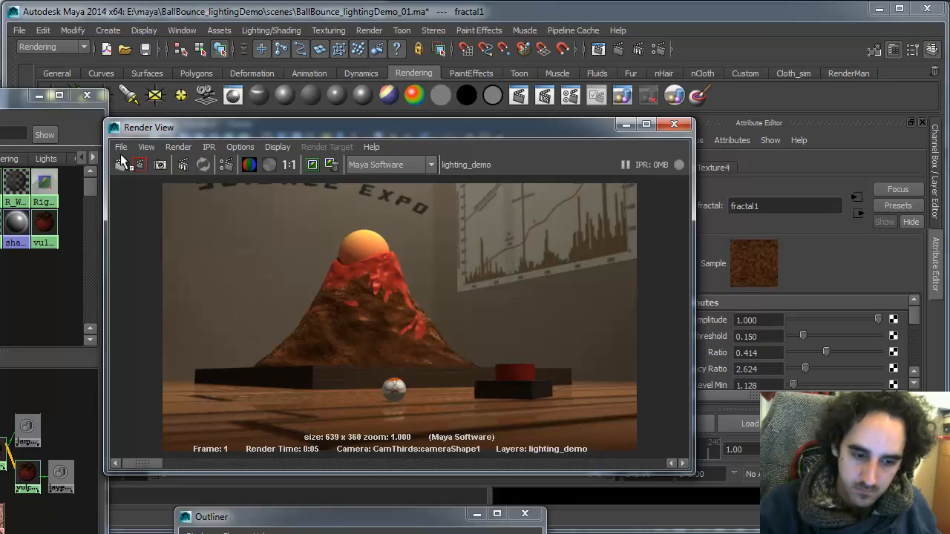
- Examine fractal3's placement and color balance attributes, and compare the current render with the stored images
click(3, 512)
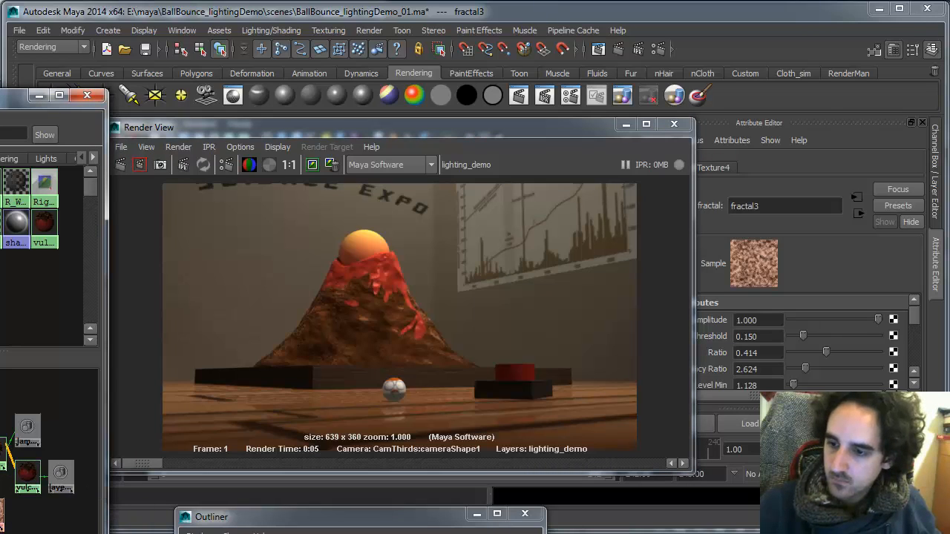
click(0, 512)
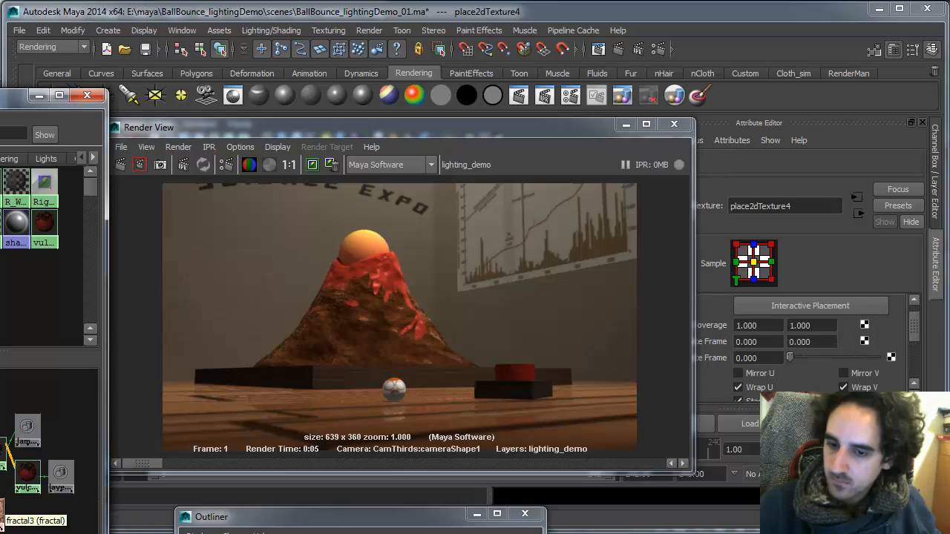
click(2, 516)
drag(913, 313, 916, 340)
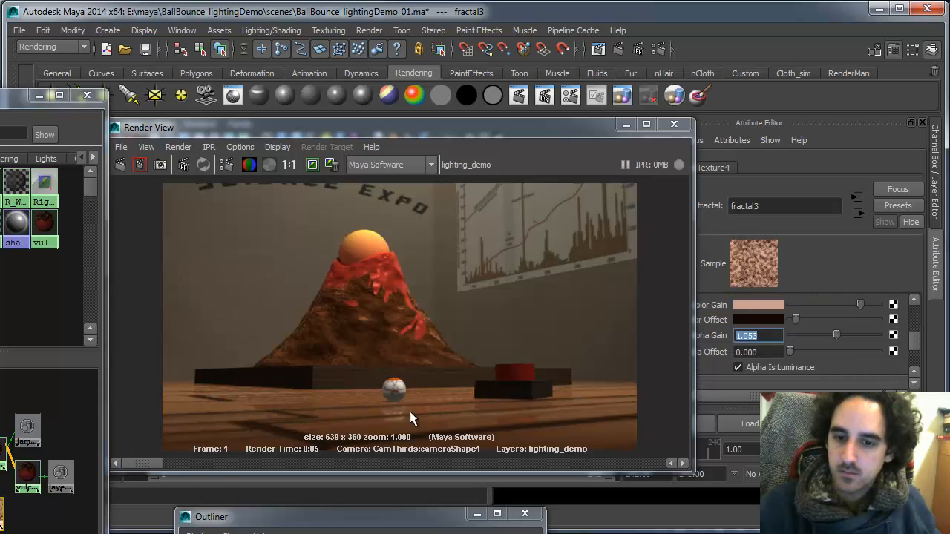
drag(152, 465, 107, 461)
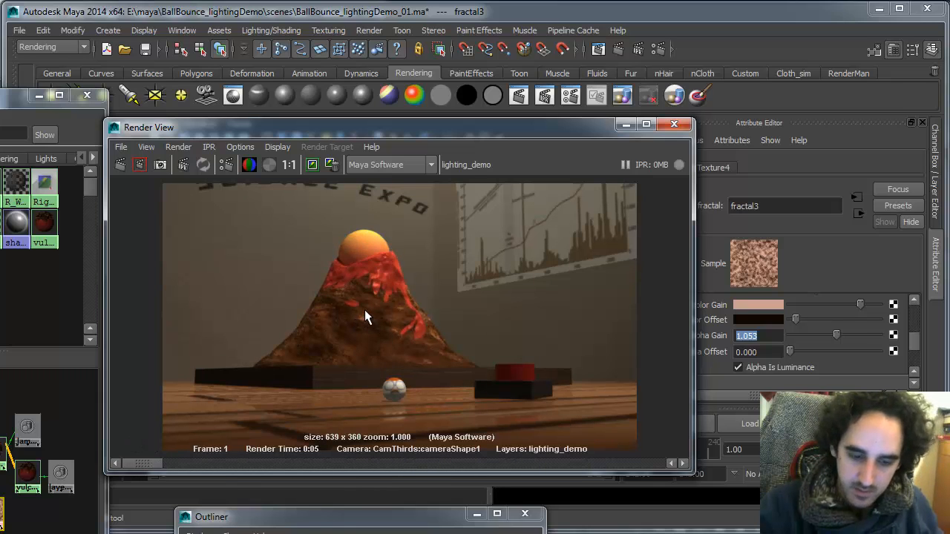
- Inspect ramp6 in the rock's shading network and delete the fractal3 texture feeding it
click(13, 509)
click(1, 505)
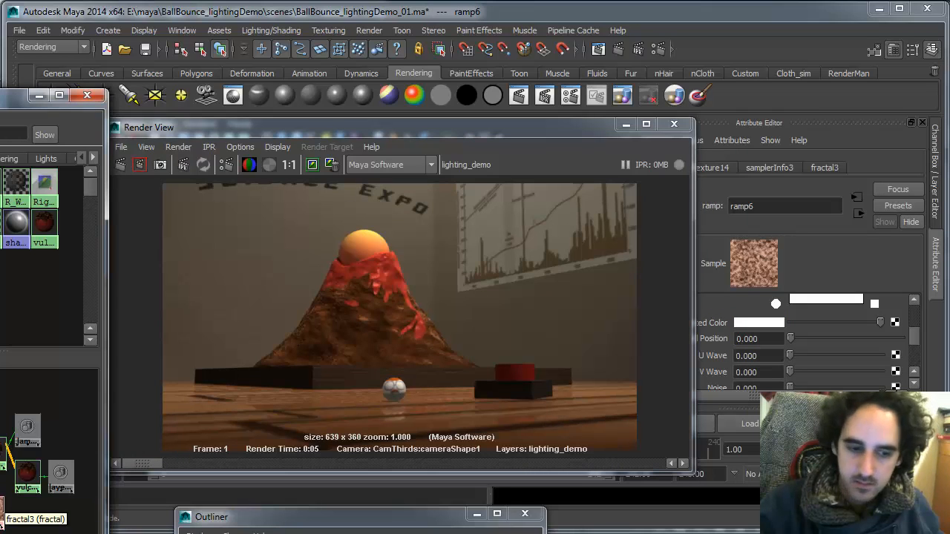
click(2, 515)
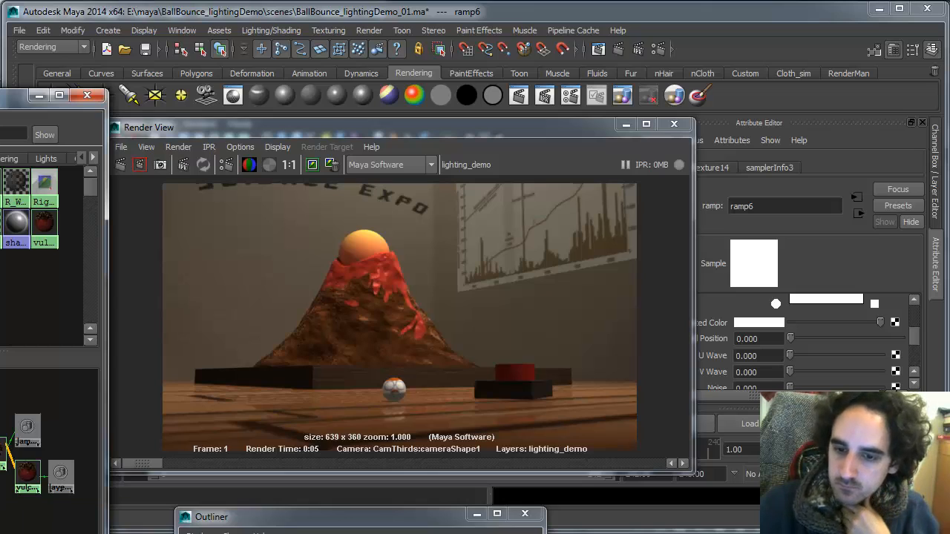
- Render the frame without fractal3 and compare the rock's highlights with the stored images
click(138, 163)
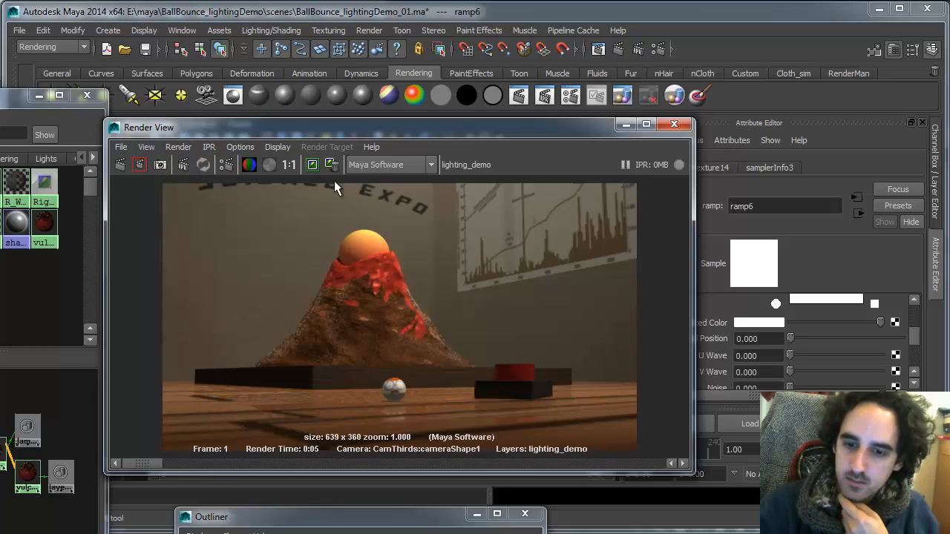
mouse_move(144, 461)
mouse_down()
mouse_move(243, 459)
mouse_move(158, 458)
mouse_up()
drag(214, 473, 157, 458)
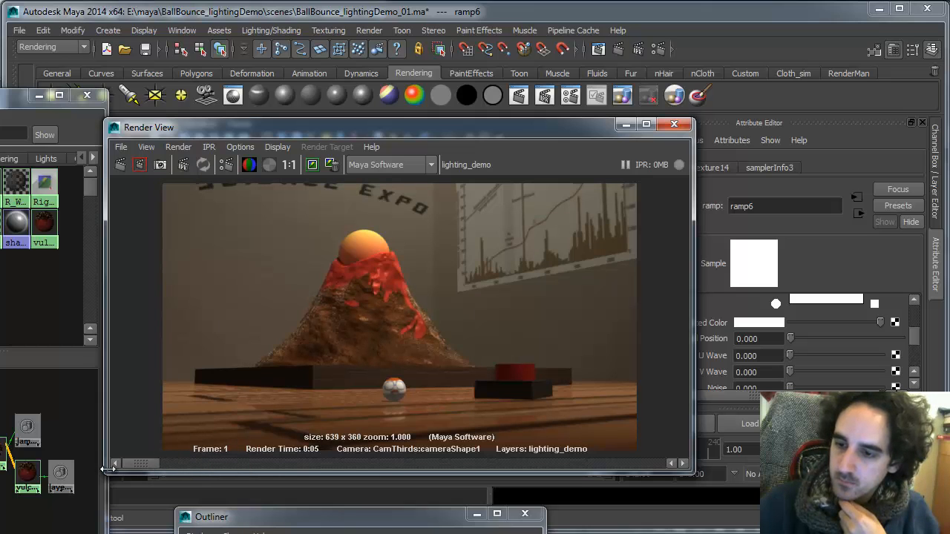
- Set ramp6's Color Gain to the pale brown from the color history (H 16.390, S 0.281, V 0.792)
drag(913, 325, 913, 347)
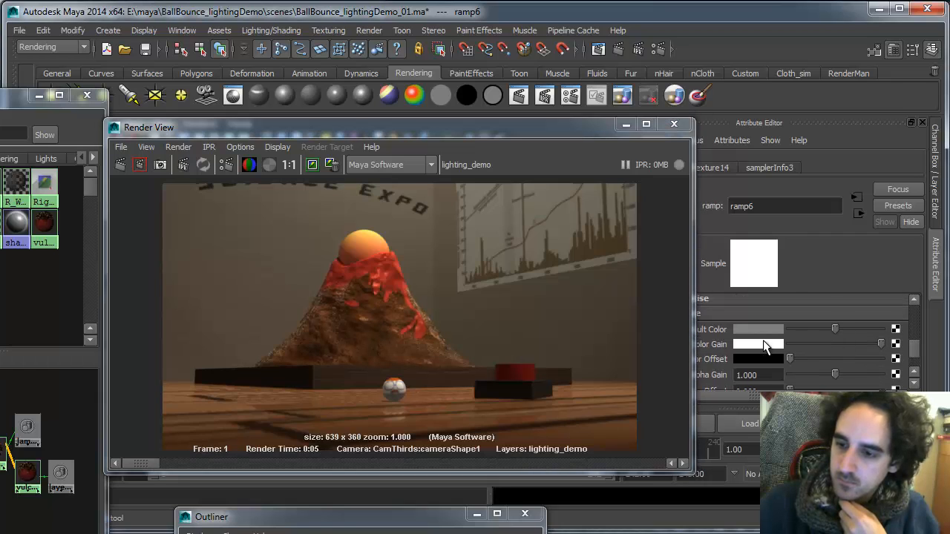
click(762, 342)
click(752, 369)
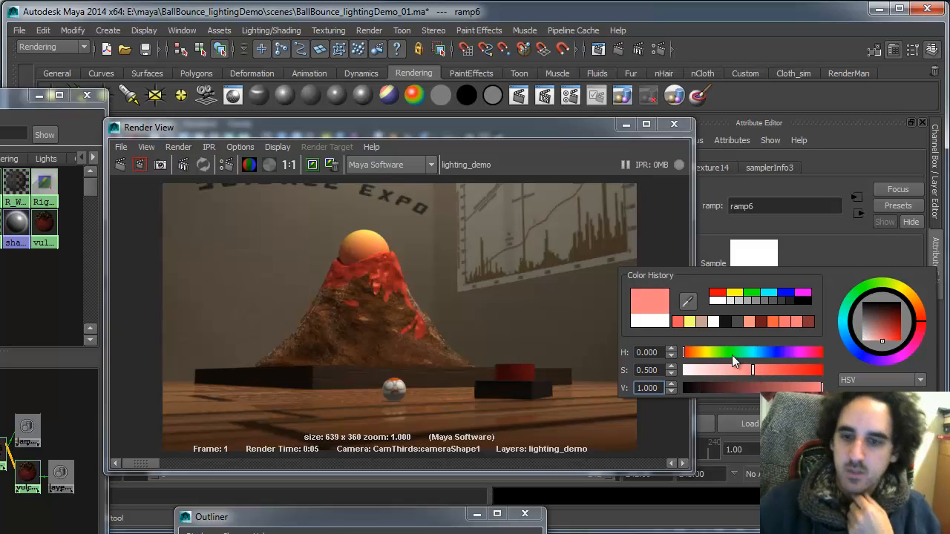
click(701, 322)
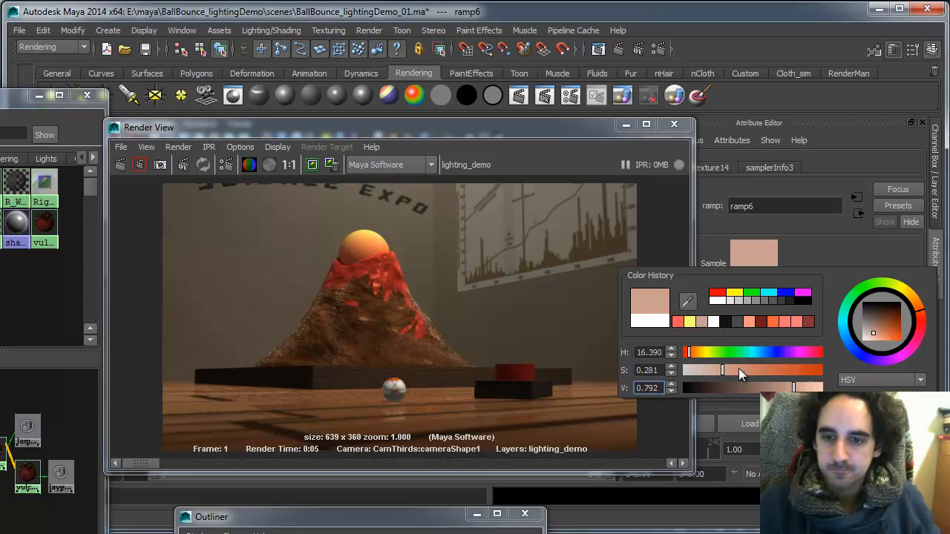
- Darken ramp6's Color Gain to a value (V) of 0.500, render the frame and compare it with the stored images
click(753, 386)
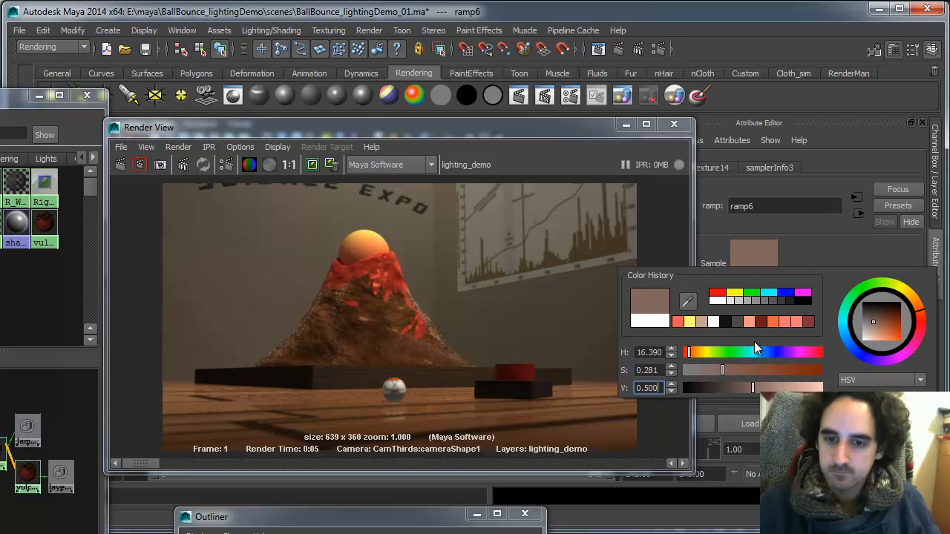
click(125, 161)
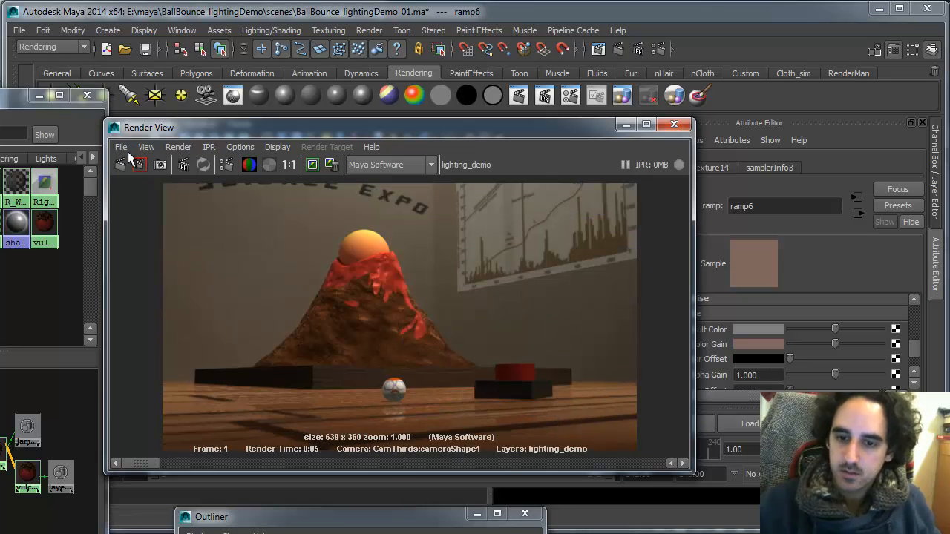
drag(157, 464, 134, 445)
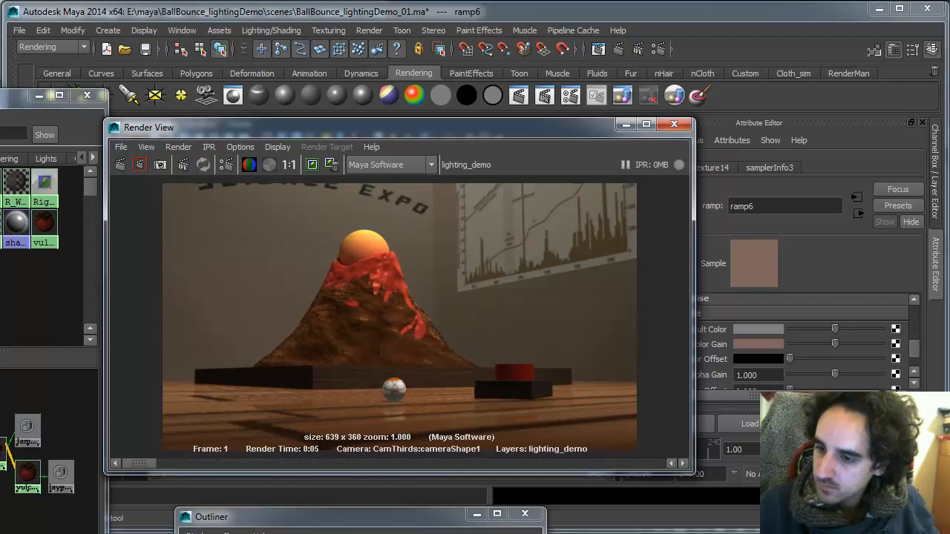
- Change the salmon entry of ramp3, which colors the Volcano_ball material, to a more saturated red
click(1, 452)
scroll(816, 334, up, 3)
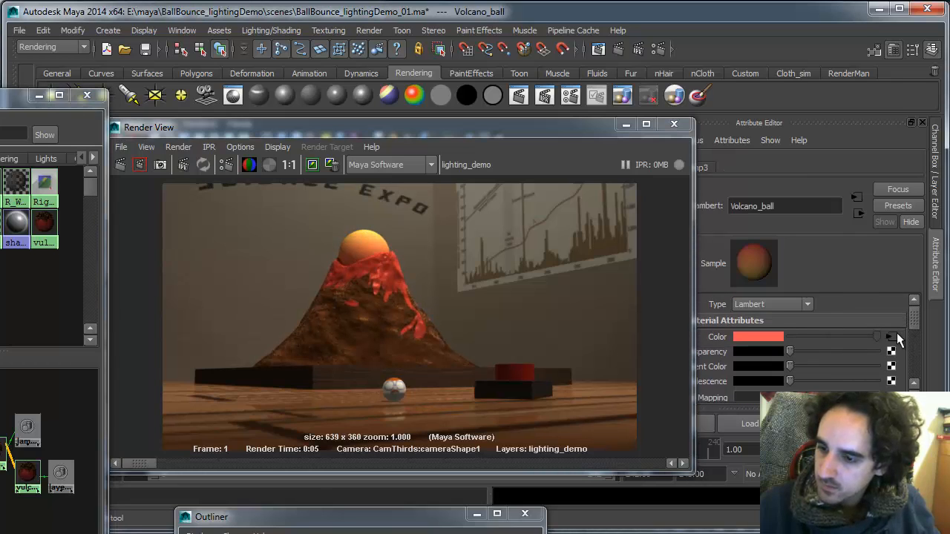
click(896, 333)
scroll(902, 330, up, 5)
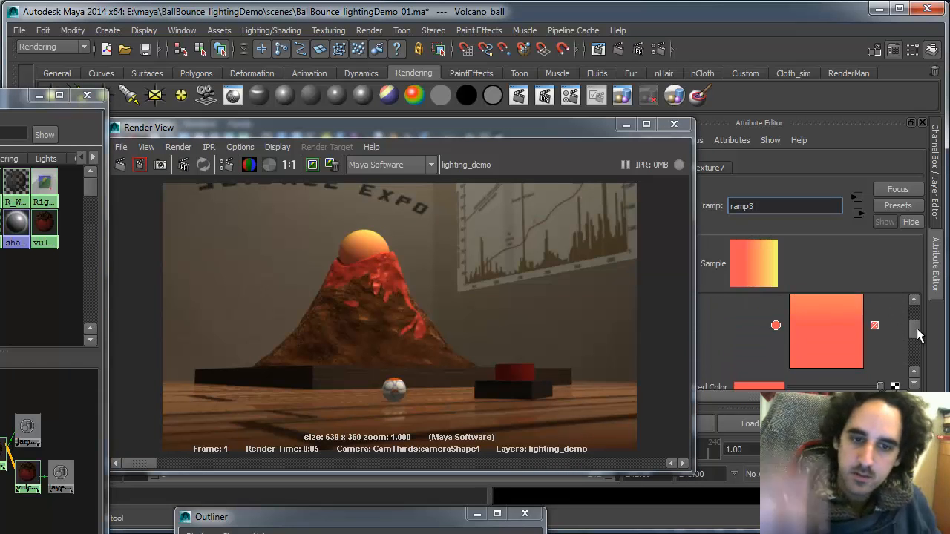
click(774, 361)
drag(832, 369, 807, 385)
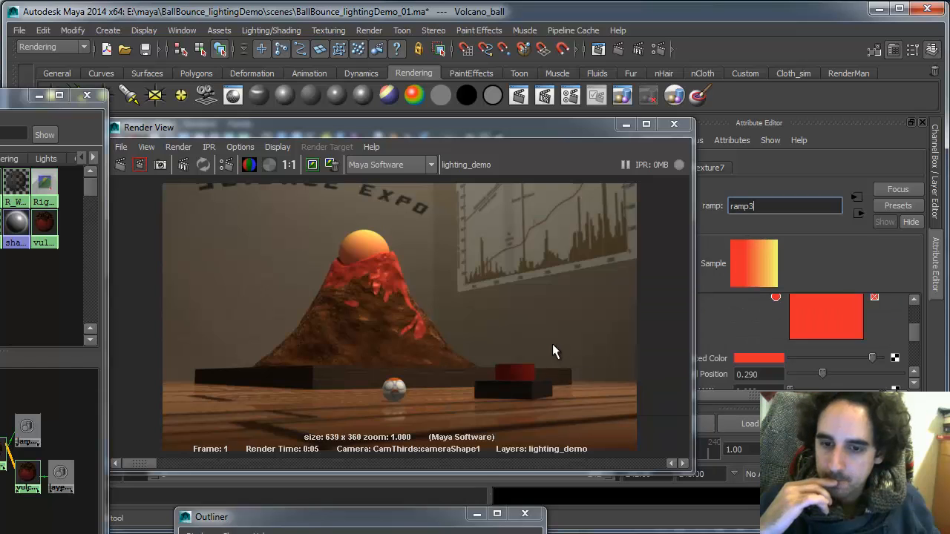
- Render the frame with the redder ball ramp and compare it with the stored images
click(552, 311)
click(120, 164)
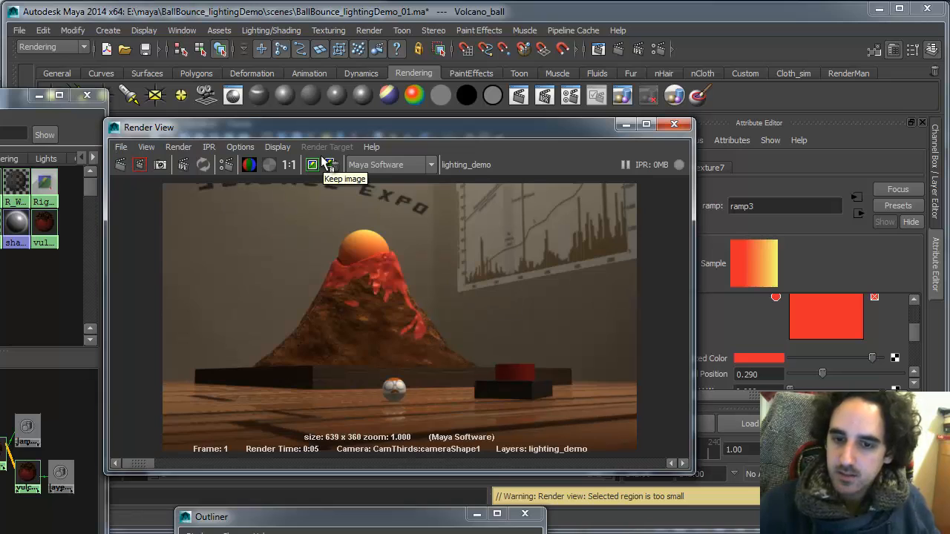
drag(148, 461, 113, 464)
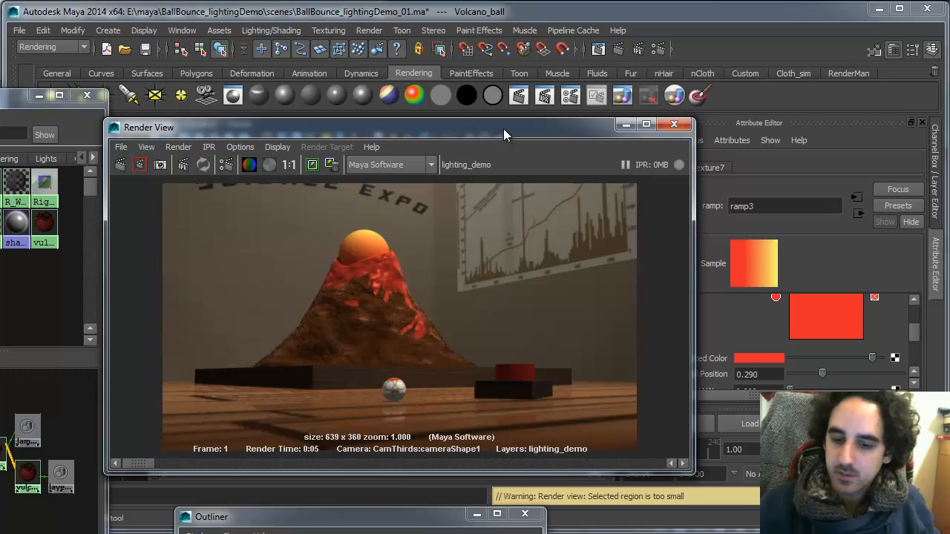
- Duplicate the volcano_key spot light and rename the copy top_sphere_key in the Outliner
drag(505, 131, 484, 423)
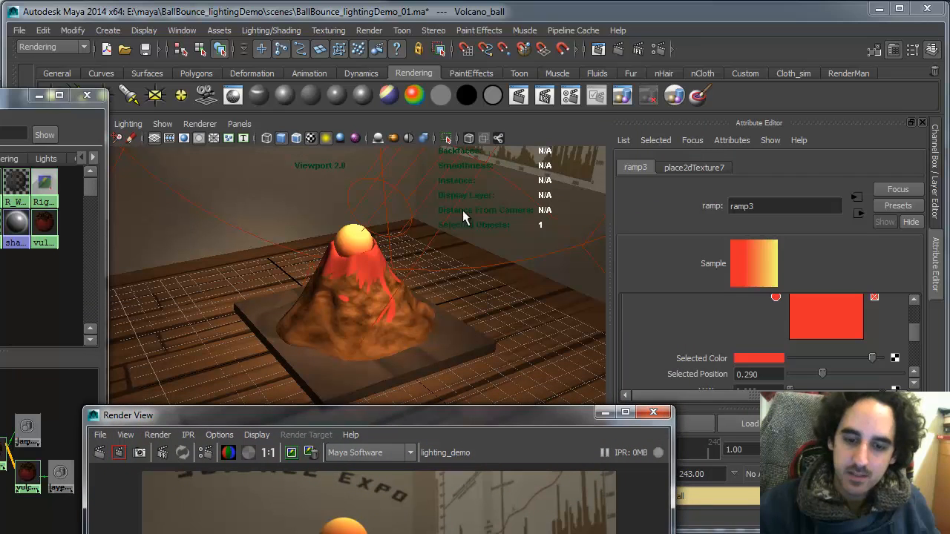
click(433, 188)
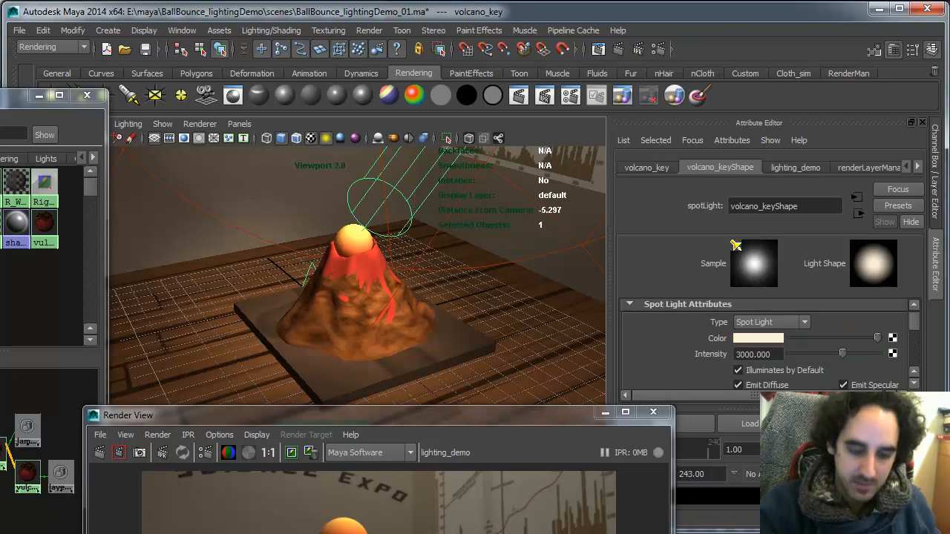
click(182, 33)
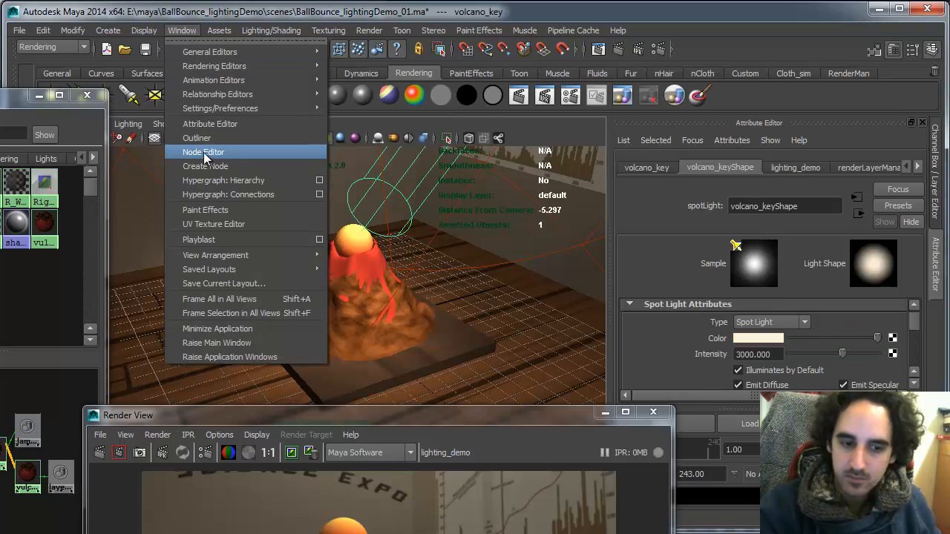
click(208, 141)
drag(388, 522, 95, 227)
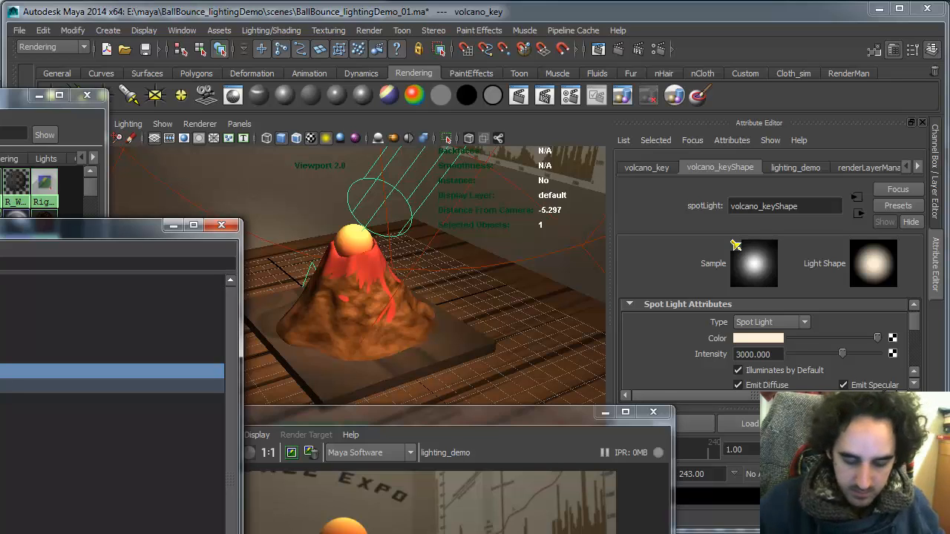
key(ctrl+d)
key(BackSpace)
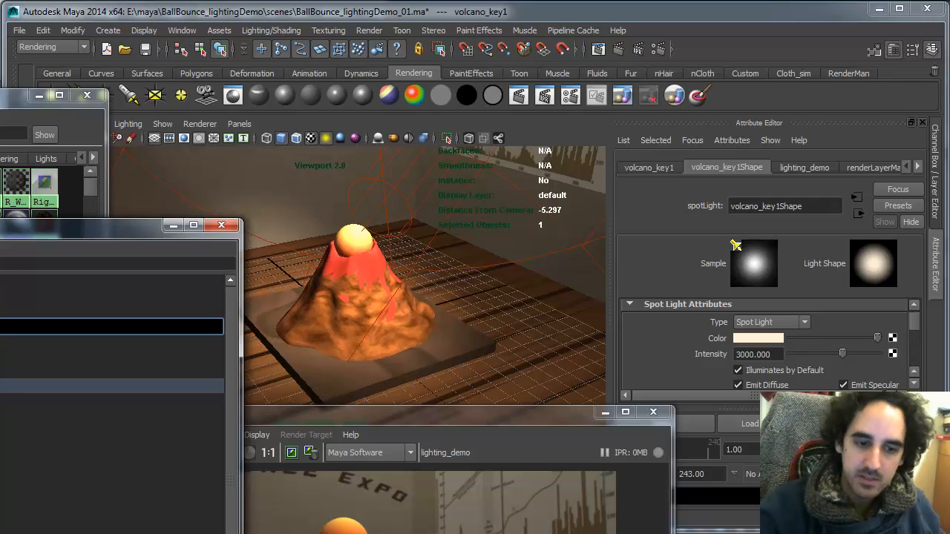
key(Return)
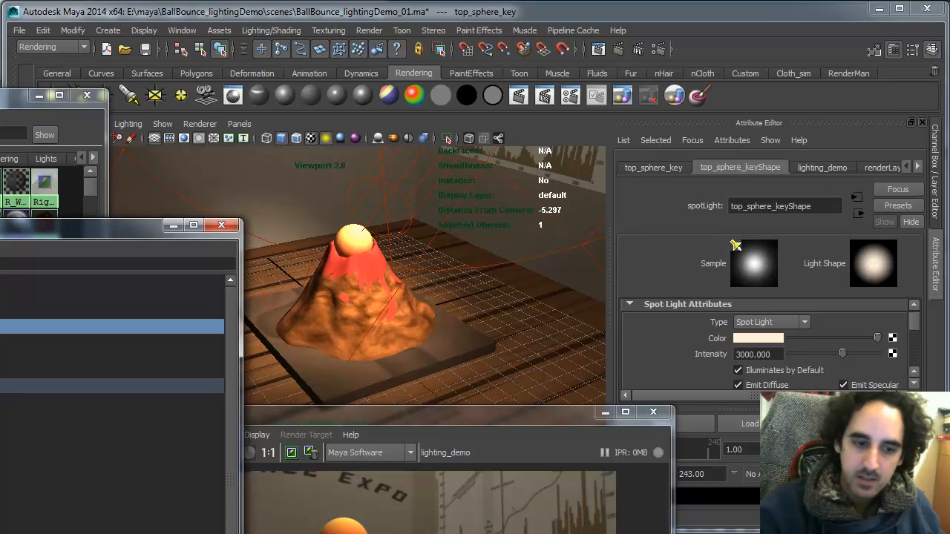
- Turn off Illuminates by Default for both the top_sphere_key and volcano_key lights
click(781, 371)
key(Down)
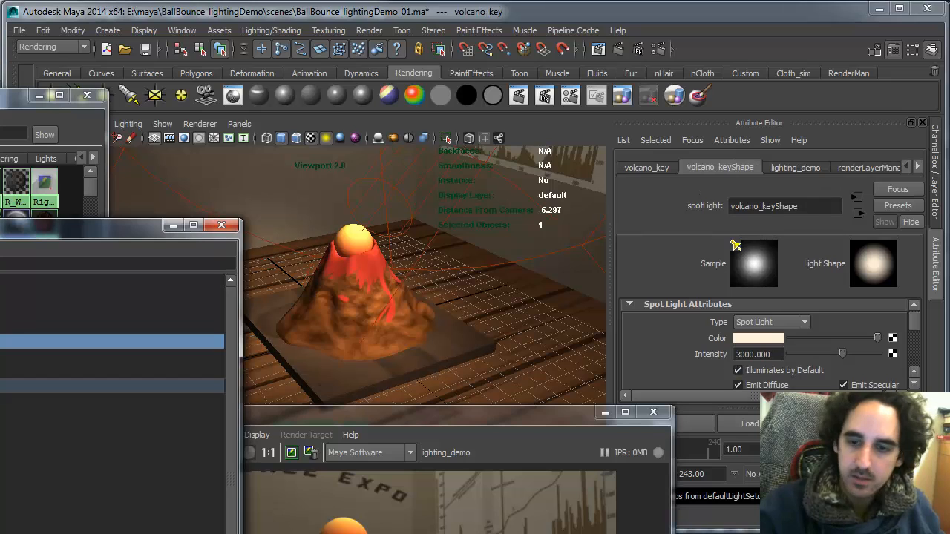
click(785, 368)
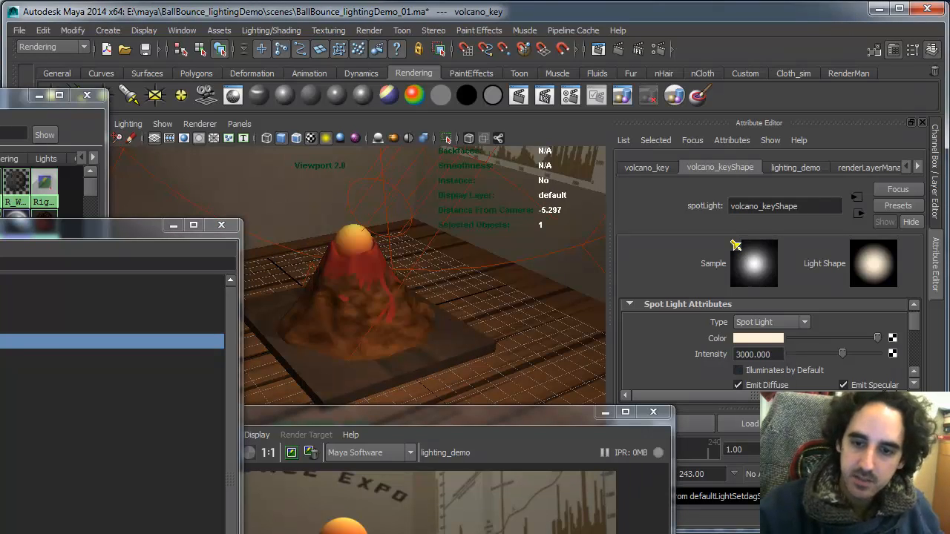
key(Up)
key(Down)
- Make light links from volcano_key to the volcano surface and from top_sphere_key to the big ball
click(356, 296)
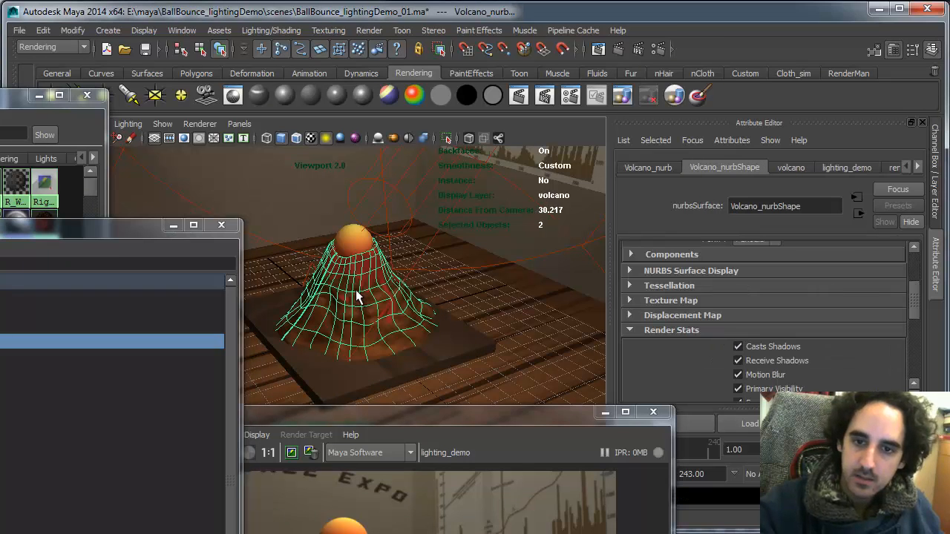
click(328, 30)
click(307, 168)
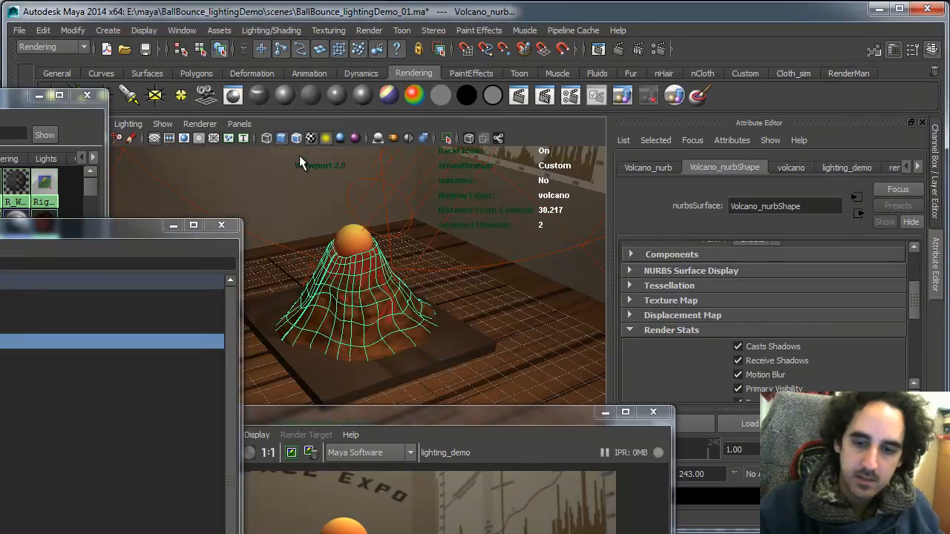
click(358, 237)
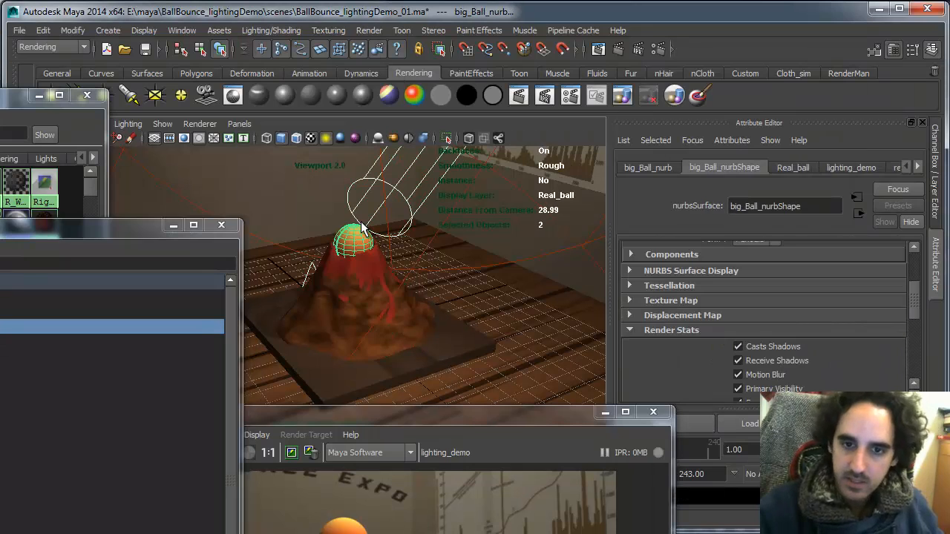
click(271, 30)
click(299, 157)
- Reposition volcano_key by looking through the light and orbiting around the volcano, and return to the persp1 view
click(4, 340)
alt+right_drag(476, 300, 320, 211)
click(239, 123)
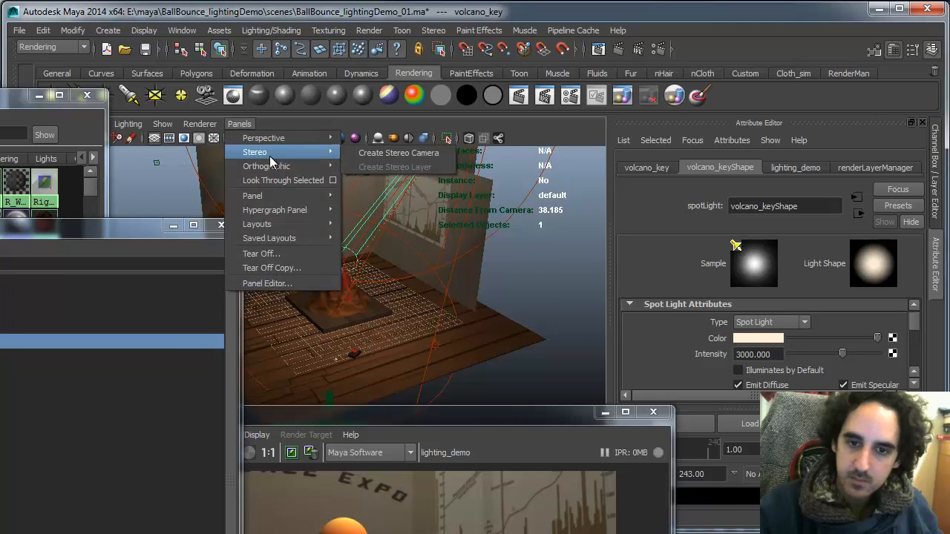
click(281, 178)
alt+drag(470, 291, 385, 310)
click(239, 123)
mouse_move(264, 134)
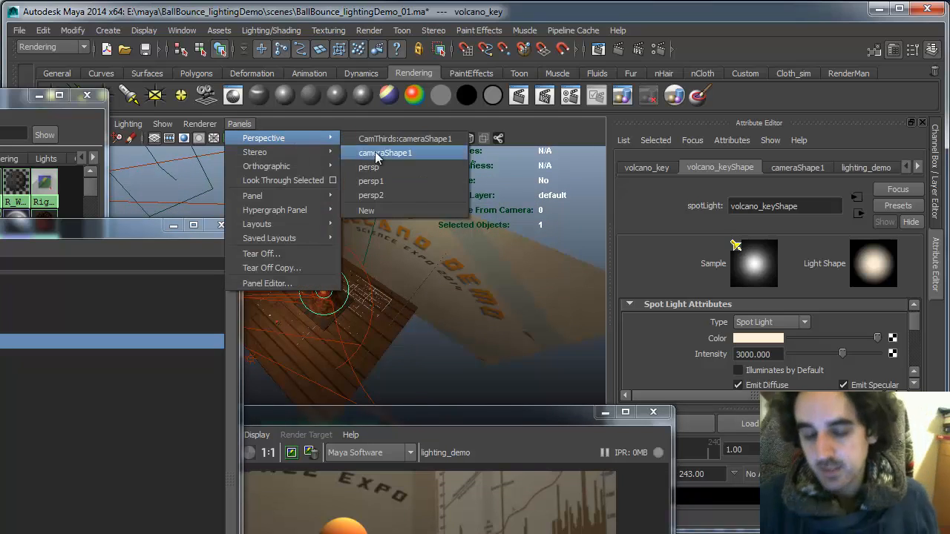
click(389, 181)
mouse_move(399, 310)
alt+mouse_down()
mouse_move(394, 290)
mouse_move(406, 311)
alt+mouse_up()
- Render the frame with the moved volcano_key and compare the volcano's shading with the stored images
drag(449, 421, 395, 149)
click(118, 185)
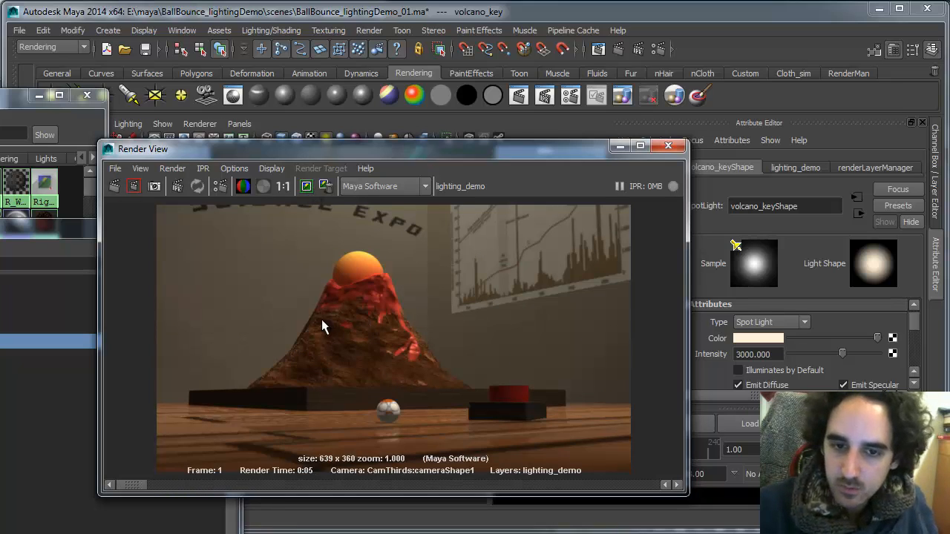
mouse_move(138, 484)
mouse_down()
mouse_move(194, 483)
mouse_move(153, 485)
mouse_up()
click(166, 484)
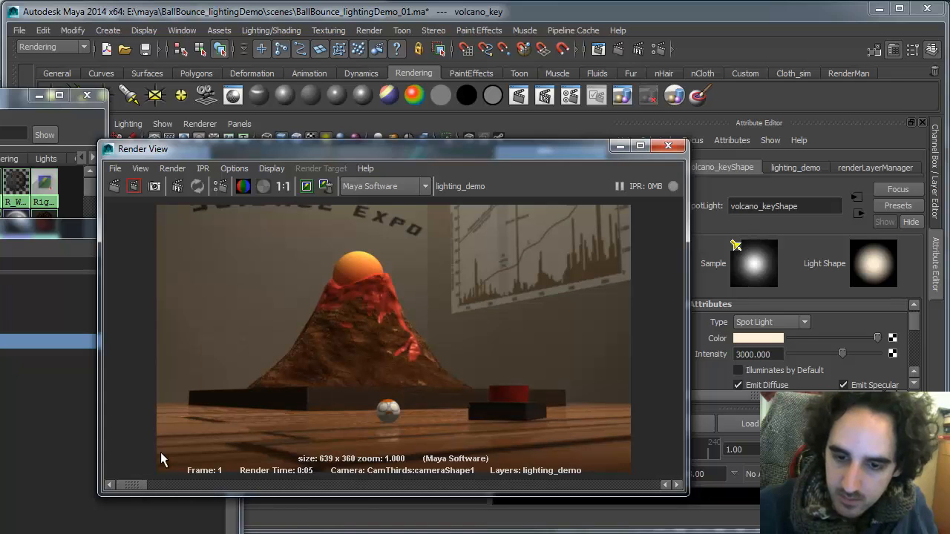
- Look through volcano_key again, orbit it to a new angle on the volcano and switch back to persp1
drag(548, 151, 467, 468)
click(237, 125)
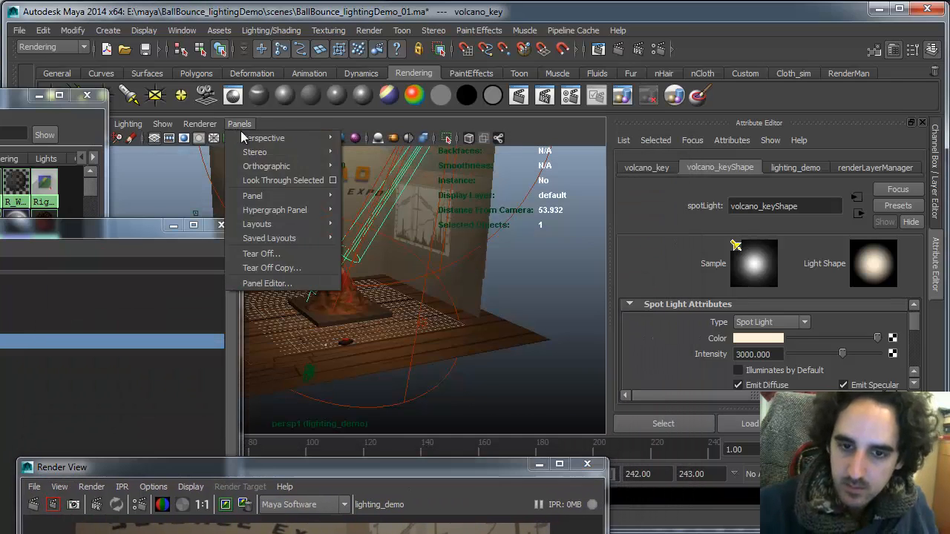
click(275, 180)
alt+drag(411, 294, 380, 274)
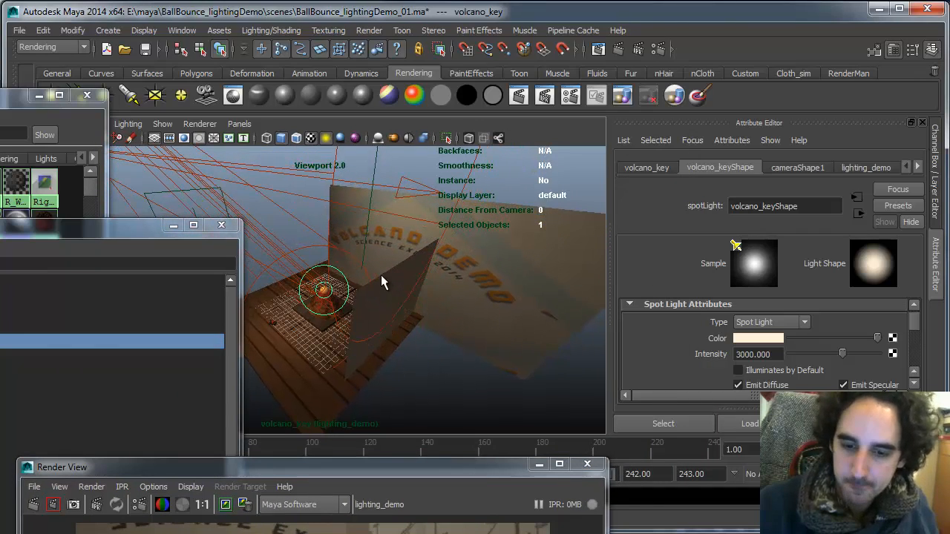
click(238, 123)
mouse_move(282, 140)
click(397, 180)
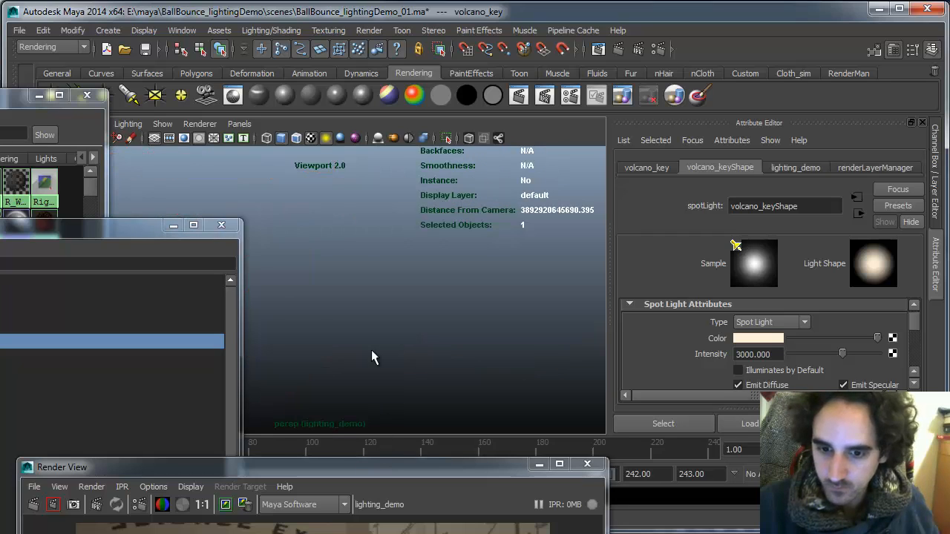
click(239, 124)
click(391, 164)
- Render the frame from the new light angle, keep the image and compare it with the earlier renders
drag(393, 458, 384, 172)
click(56, 204)
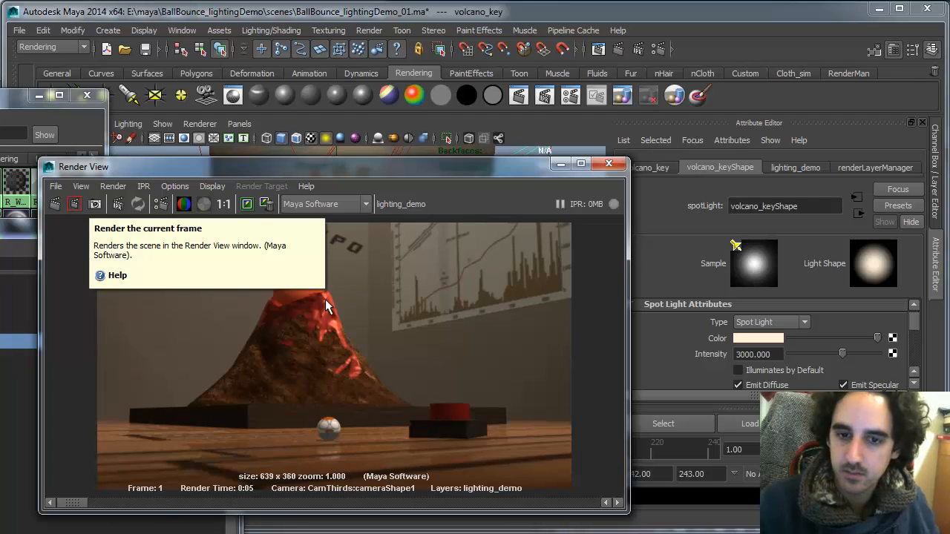
click(250, 205)
drag(72, 504, 44, 512)
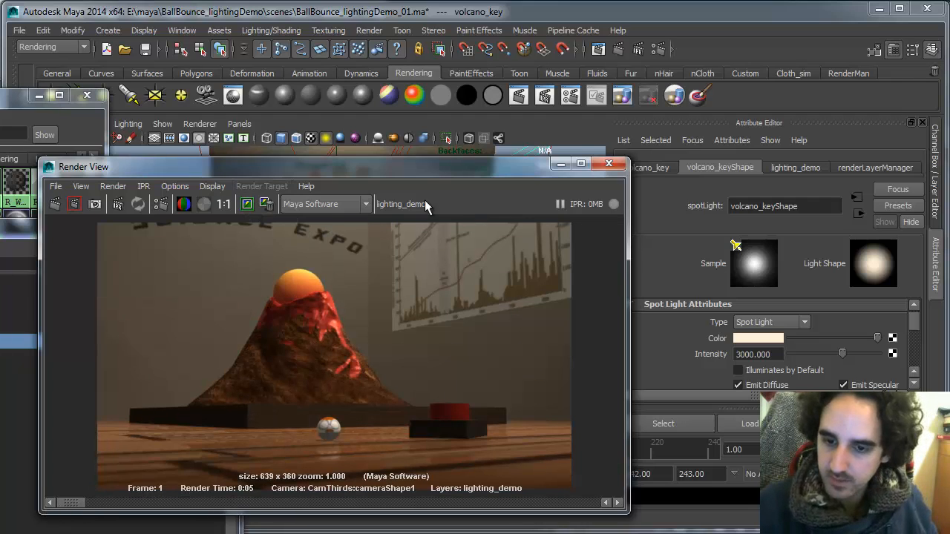
- Adjust volcano_key's placement with the Show Manipulator tool and render the frame again
drag(441, 169, 382, 466)
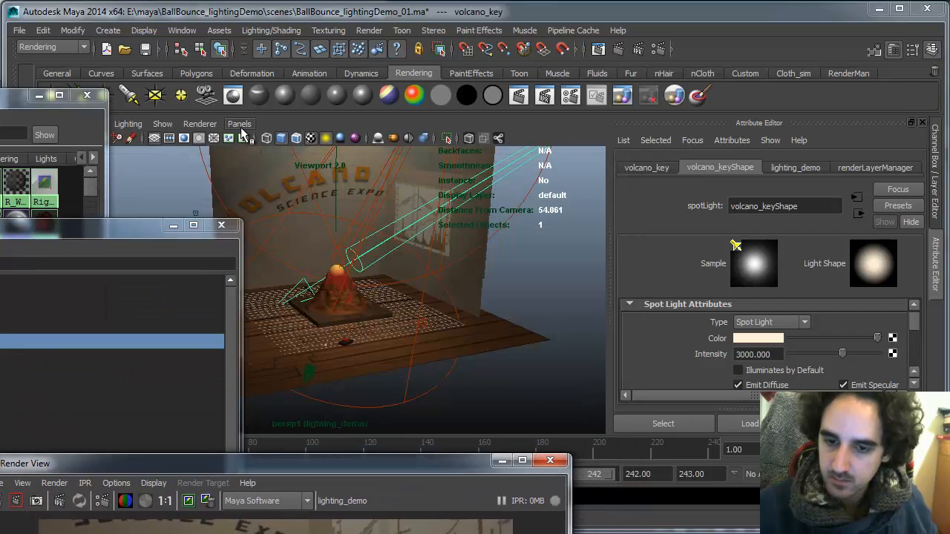
alt+drag(311, 163, 438, 309)
key(t)
alt+drag(507, 322, 484, 304)
drag(484, 345, 452, 361)
drag(426, 463, 399, 183)
click(2, 219)
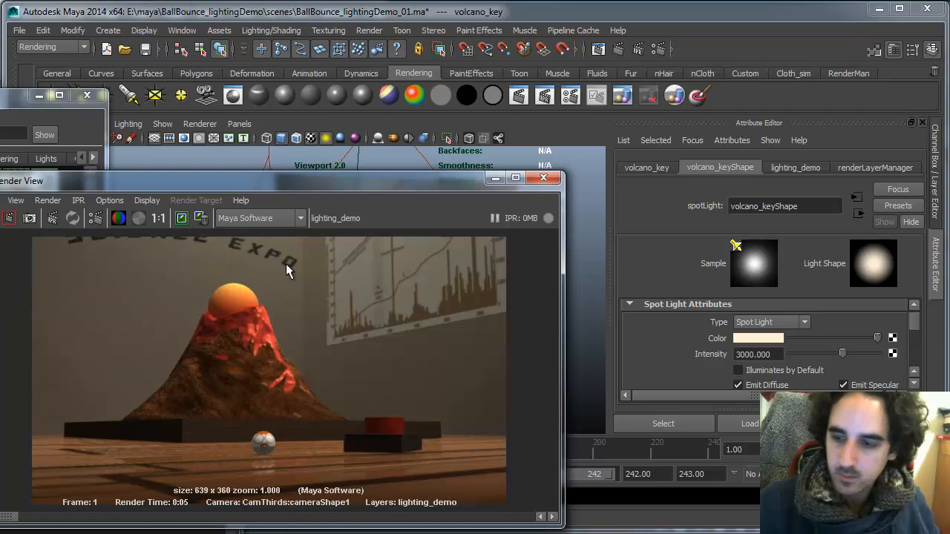
- Set the key_set spot light's intensity to 5000 and render the frame
drag(360, 187, 328, 479)
alt+drag(373, 357, 442, 239)
click(407, 236)
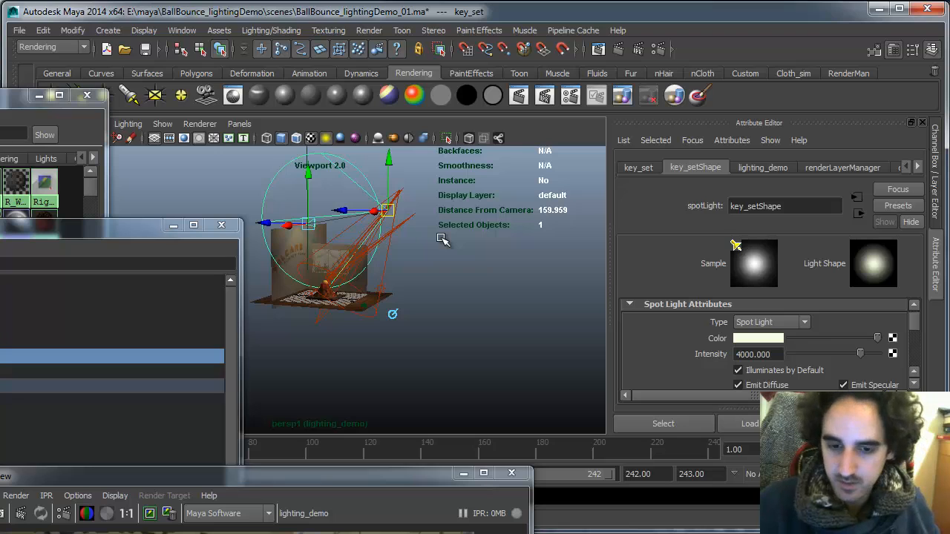
drag(741, 354, 735, 340)
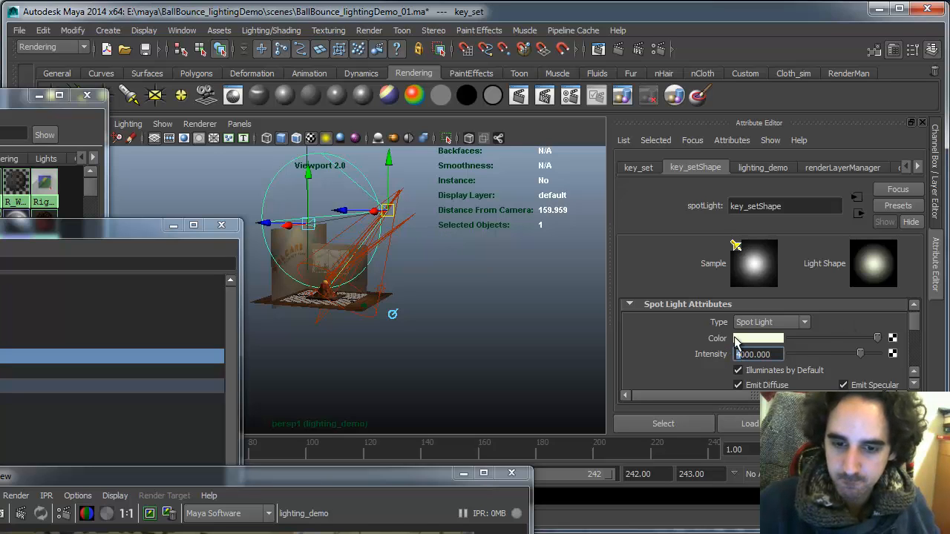
text(5)
key(Return)
drag(360, 474, 408, 223)
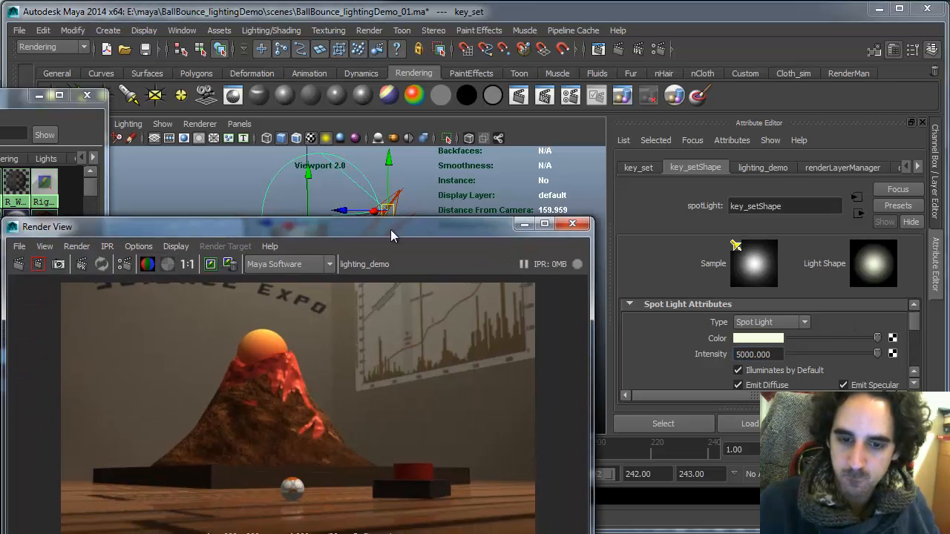
click(37, 262)
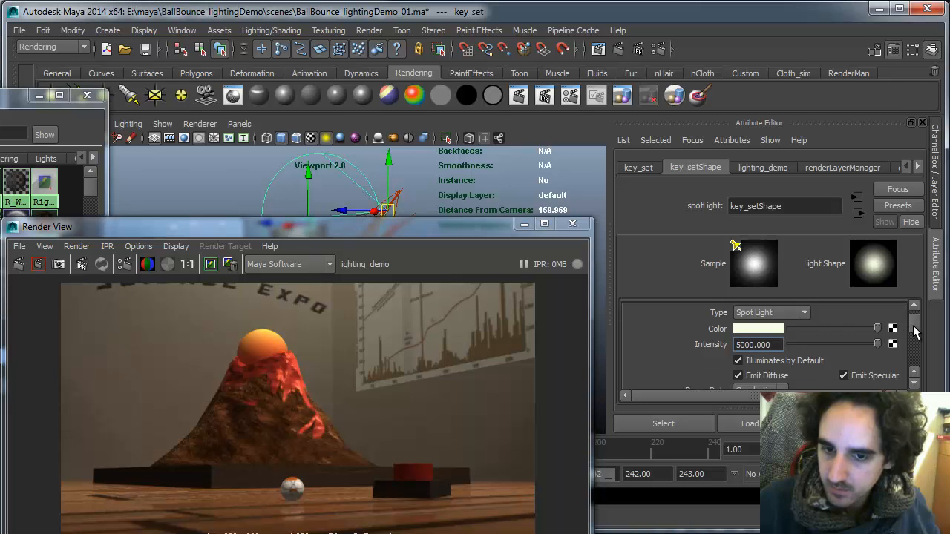
- Clear the windows off the viewport, bring the whole set into view and raise the key_set spot light's dropoff to 25.714
scroll(914, 335, down, 5)
drag(445, 226, 436, 292)
drag(454, 384, 440, 439)
alt+right_drag(338, 318, 482, 343)
alt+middle_drag(432, 331, 476, 344)
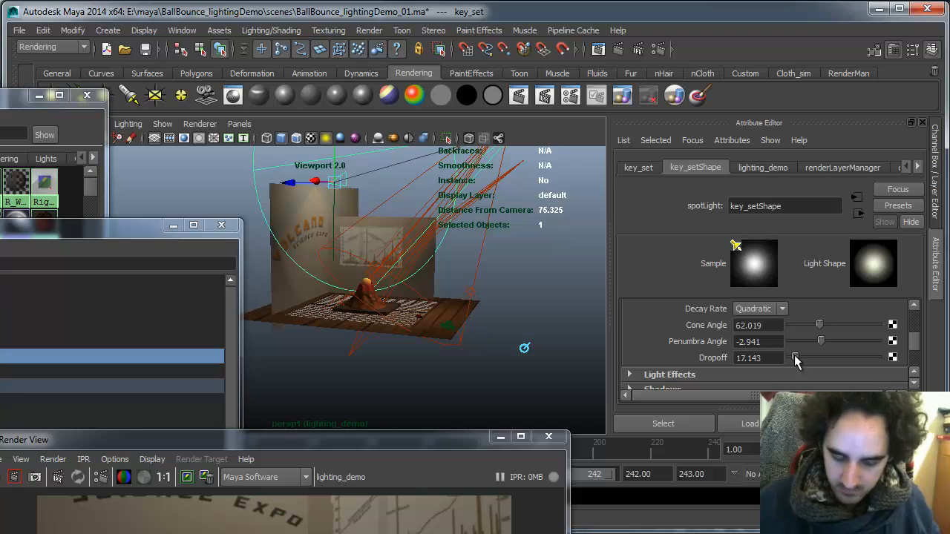
drag(794, 355, 798, 354)
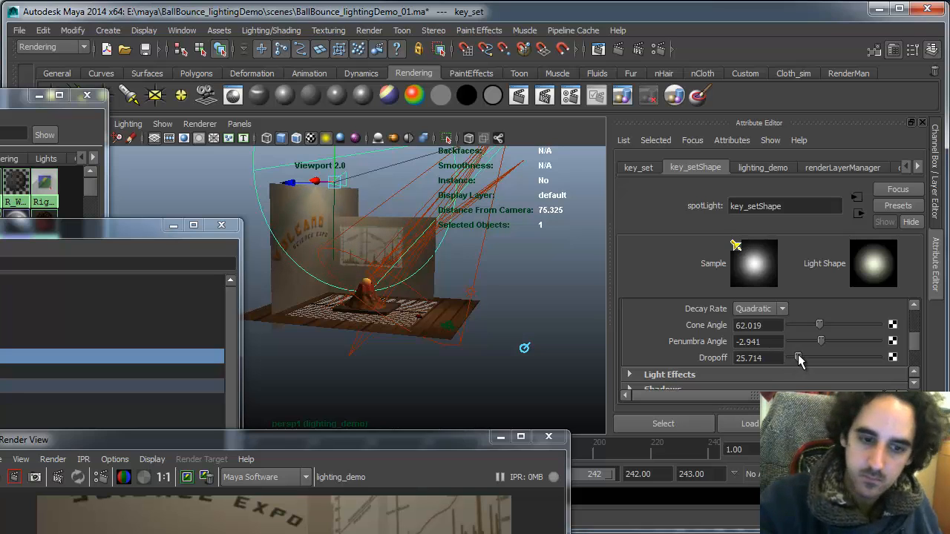
- Set the key_set spot light's intensity to 6000 and bring the Render View back up to examine the frame
scroll(915, 328, up, 3)
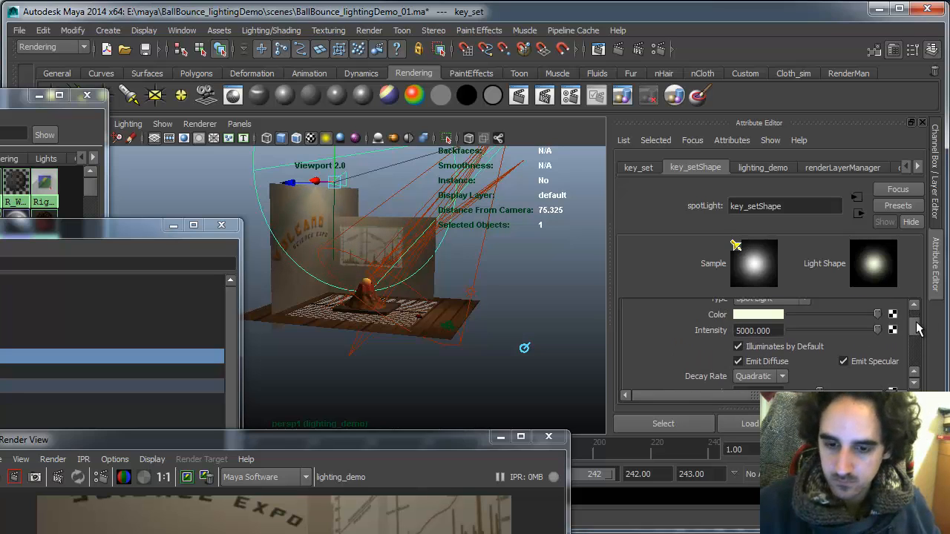
drag(741, 353, 736, 351)
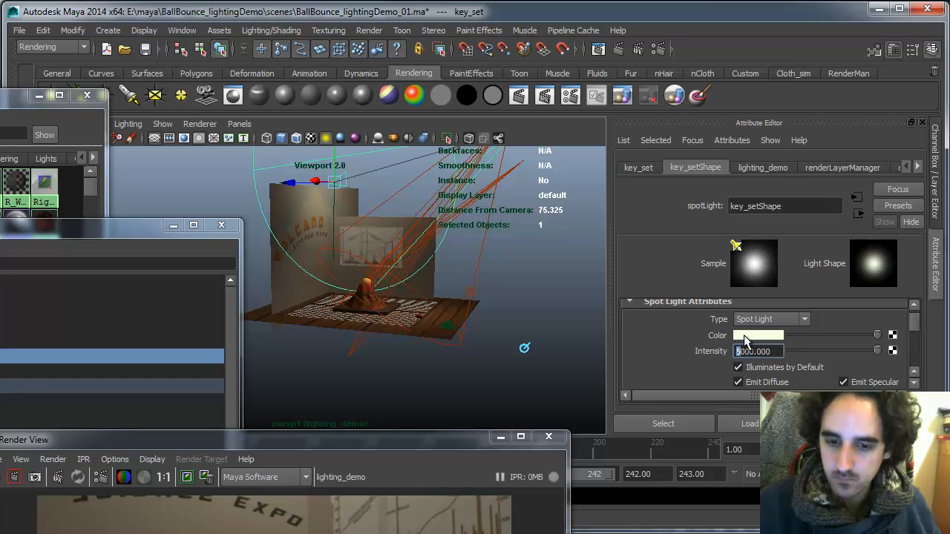
text(6)
key(Return)
drag(420, 440, 460, 245)
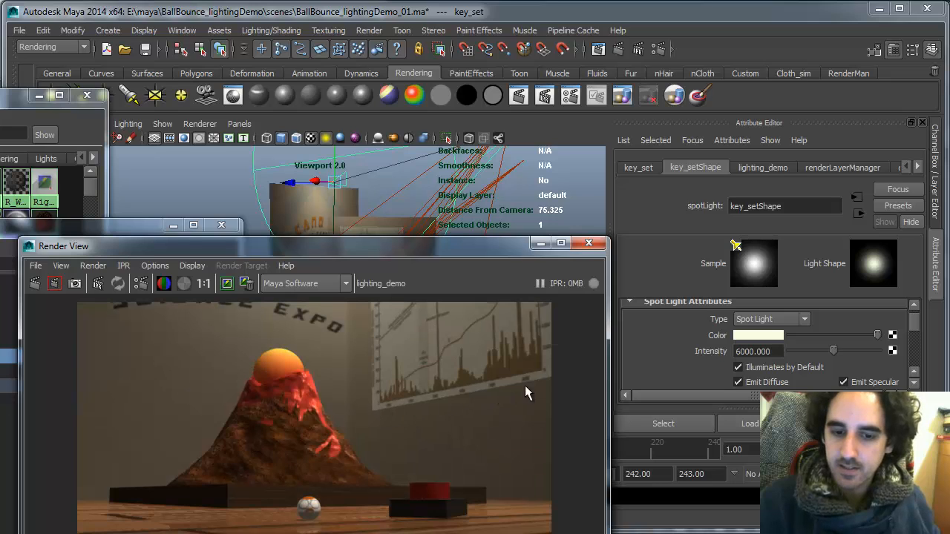
drag(500, 249, 525, 205)
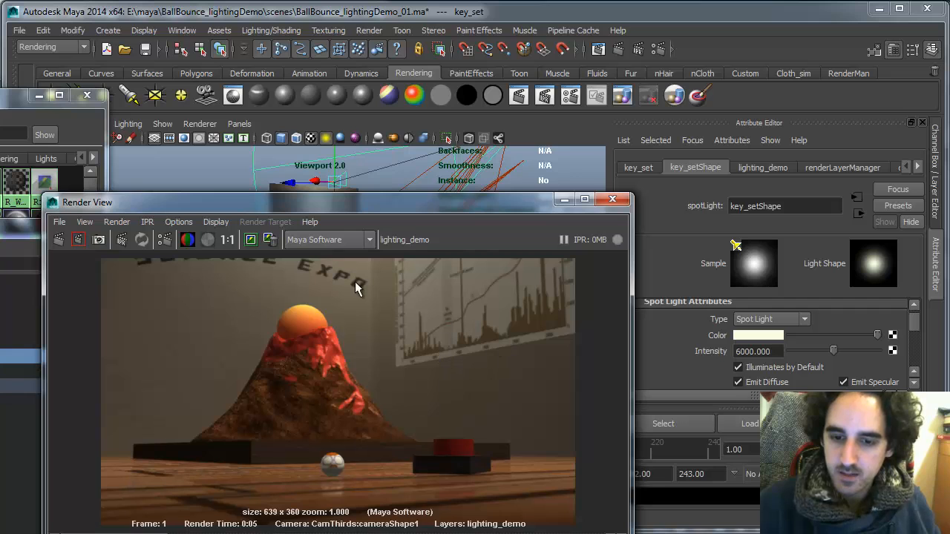
key(alt+Tab)
key(alt+Tab)
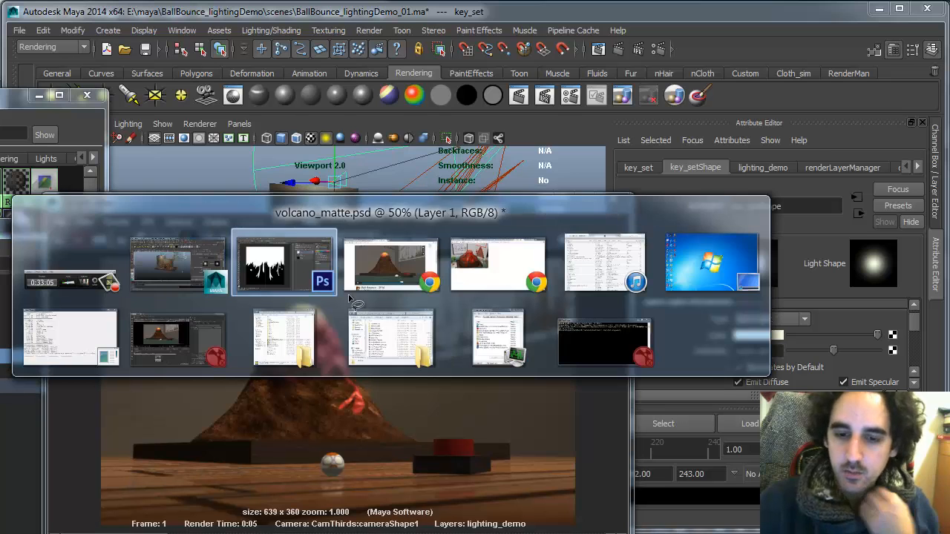
key(alt+Tab)
key(alt+Tab)
key(alt+Tab)
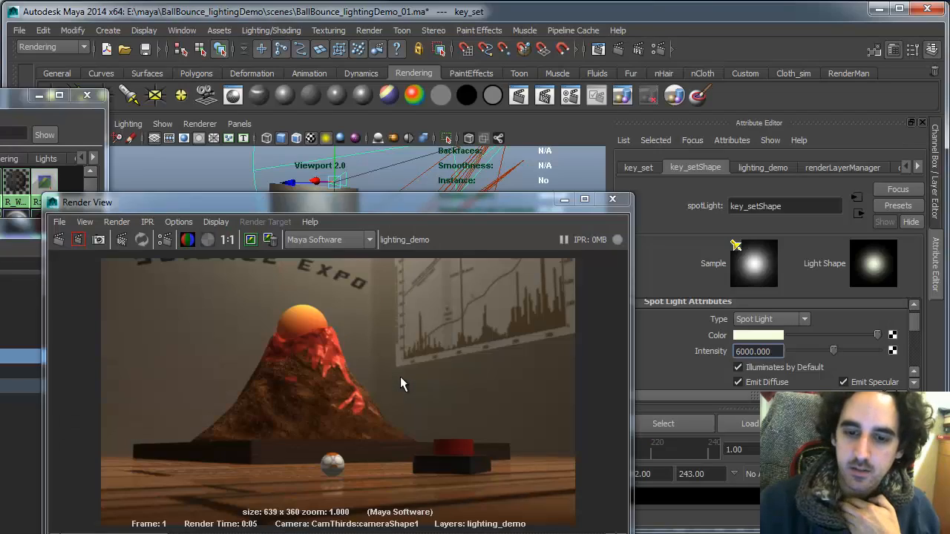
key(alt+Tab)
key(alt+Tab)
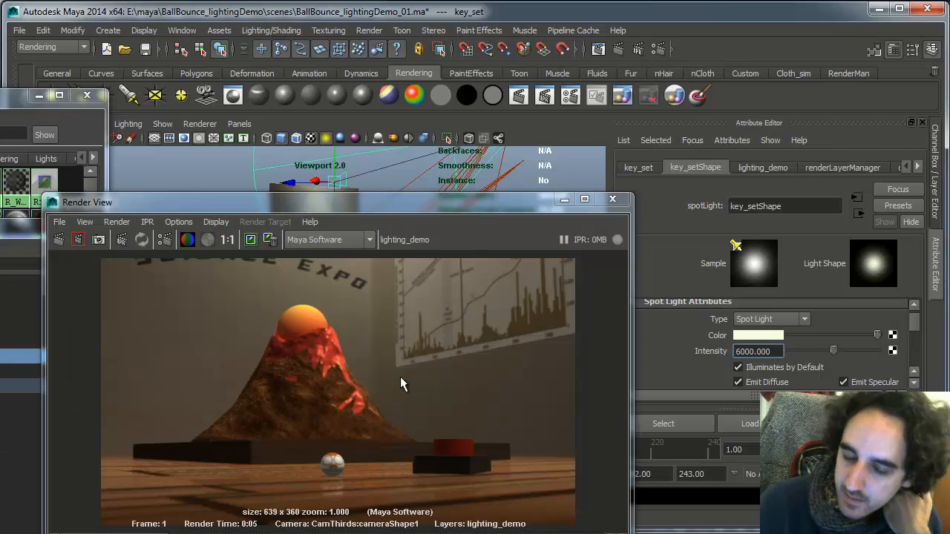